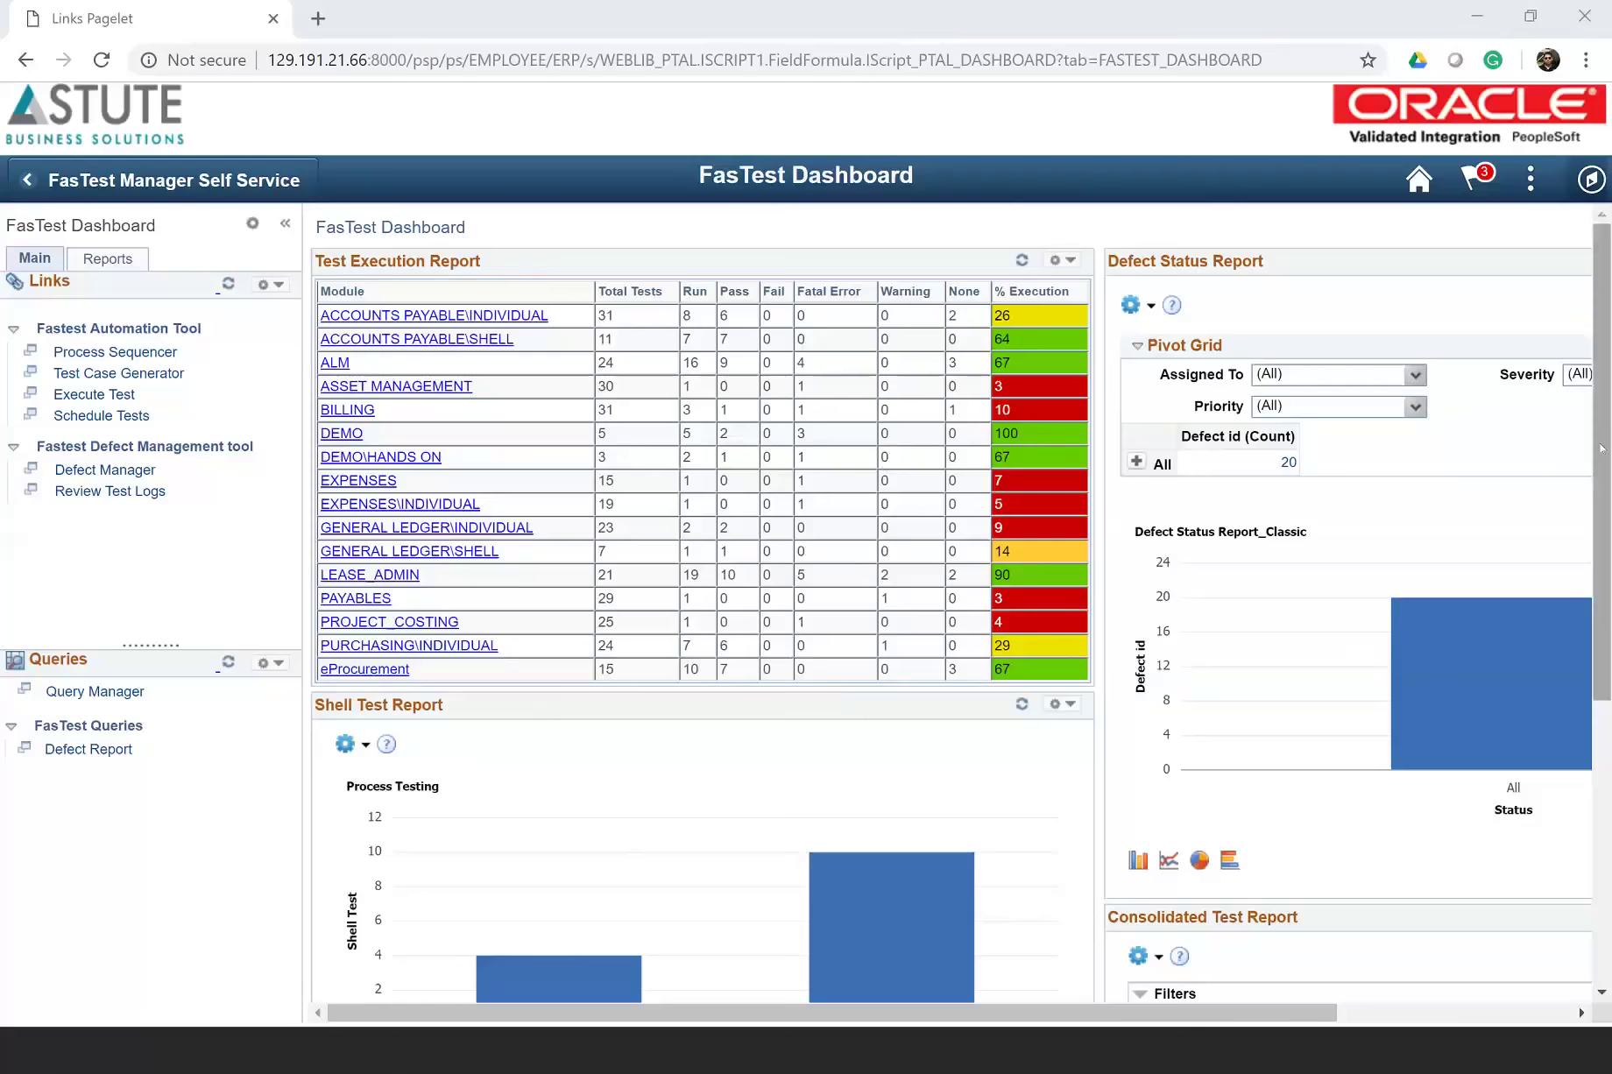
- Look over the FasTest Dashboard reports and return to the FasTest Manager Self Service homepage
scroll(1608, 438, "down", 1)
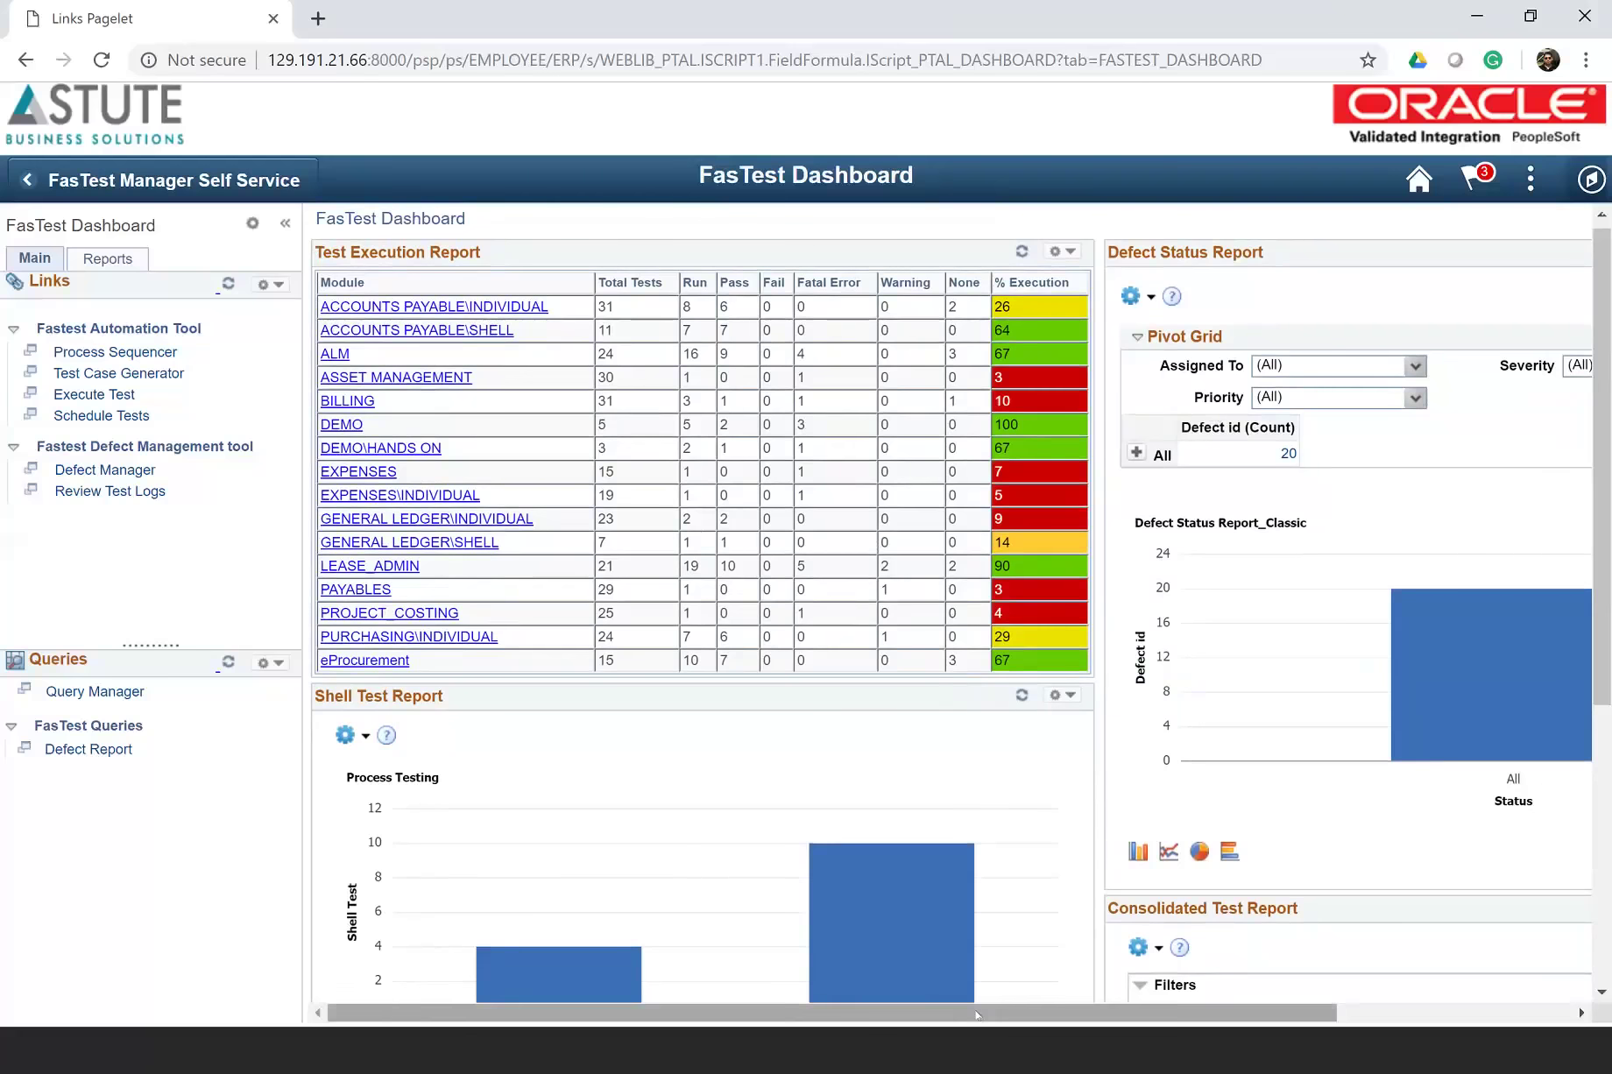
mouse_move(977, 1015)
left_mouse_down()
mouse_move(1016, 1015)
mouse_move(975, 1016)
left_mouse_up()
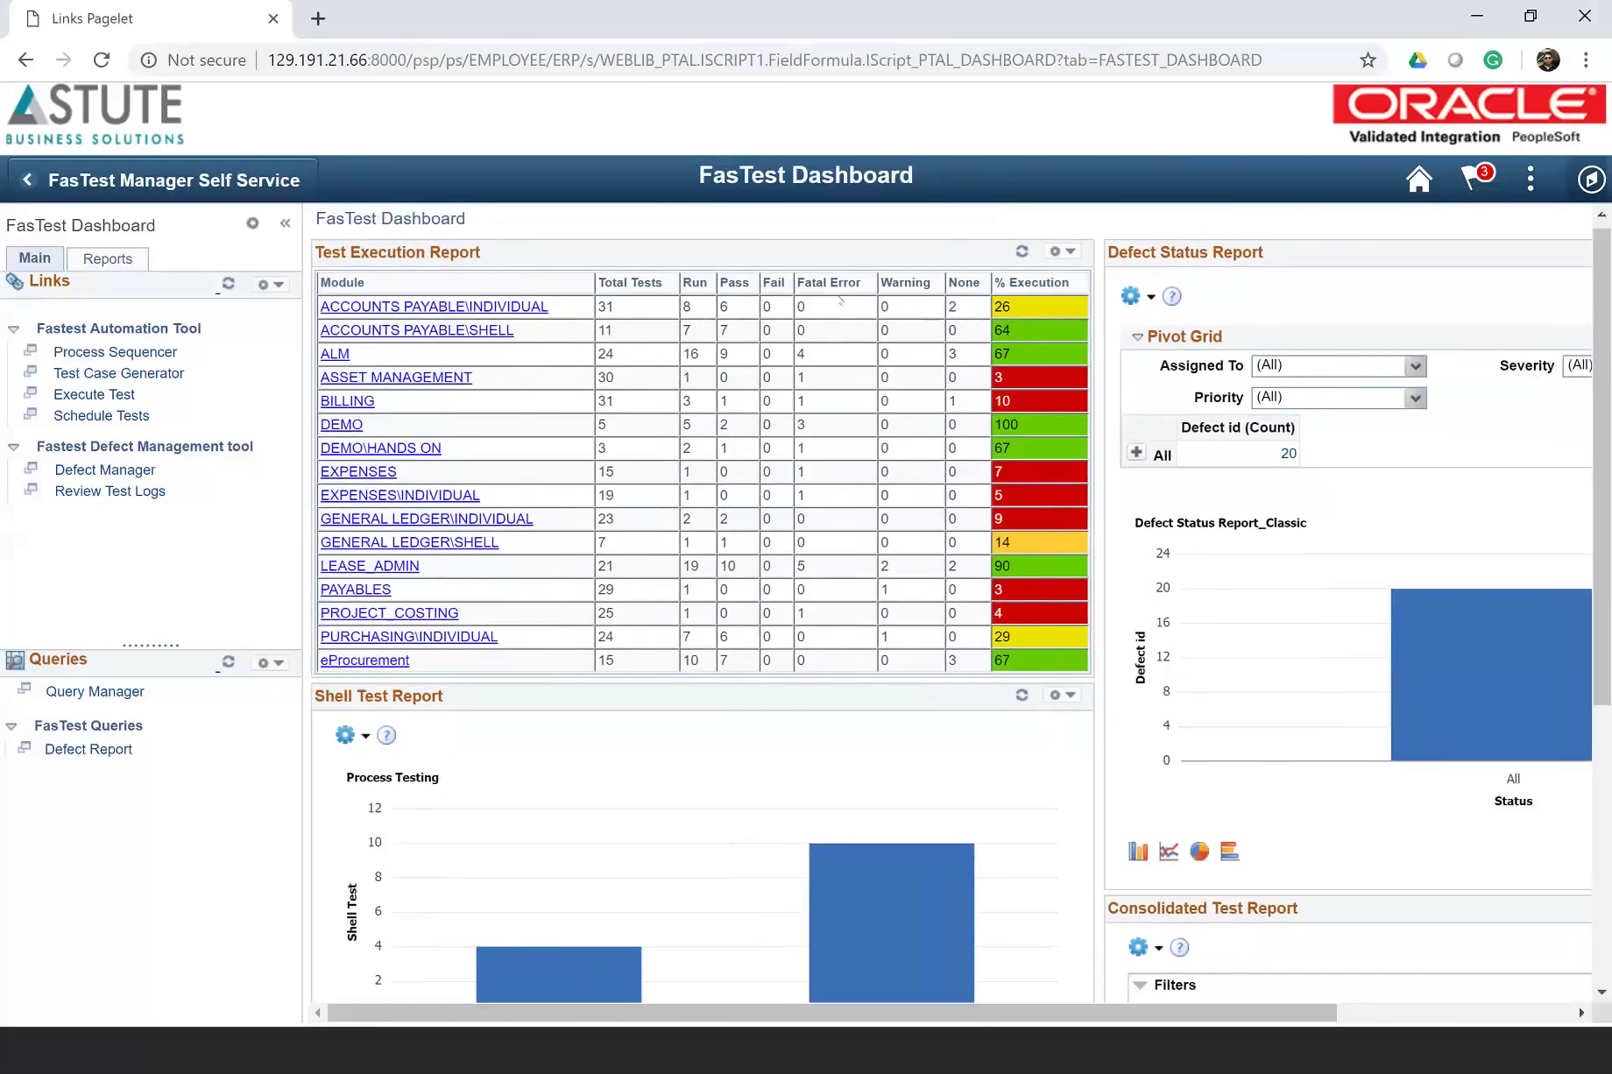
left_click(198, 169)
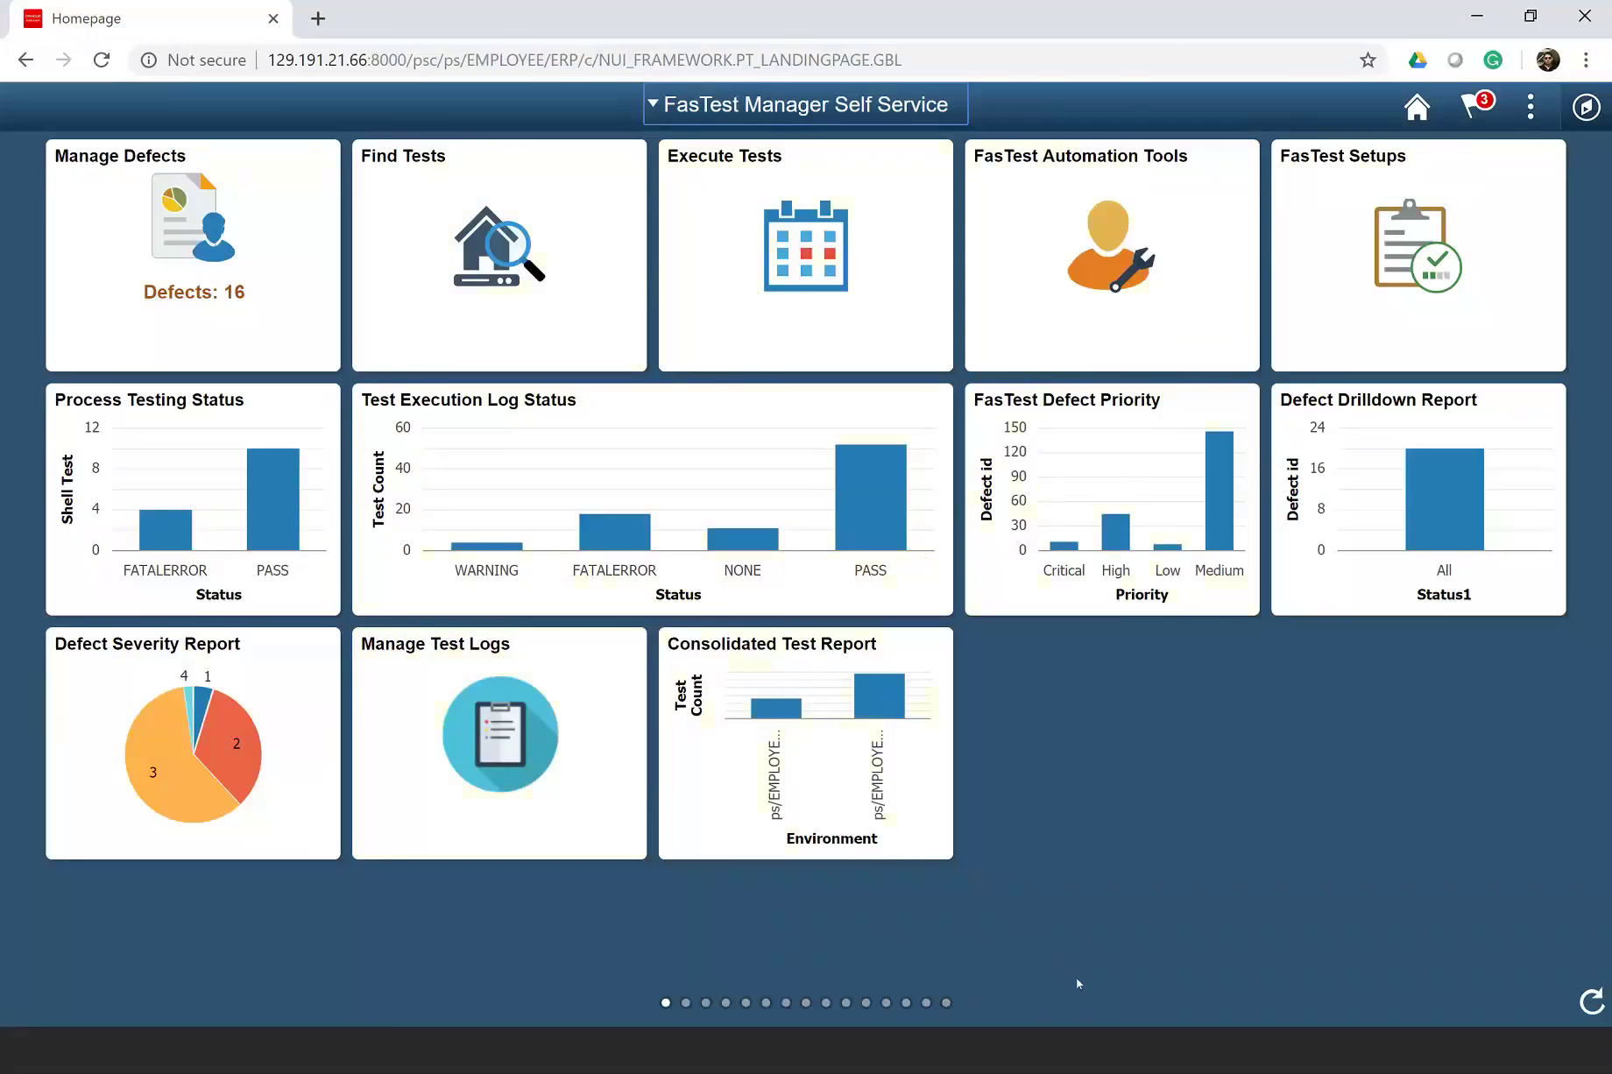
- View the FasTest Self Service homepage and switch back to the FasTest Manager Self Service homepage
left_click(814, 107)
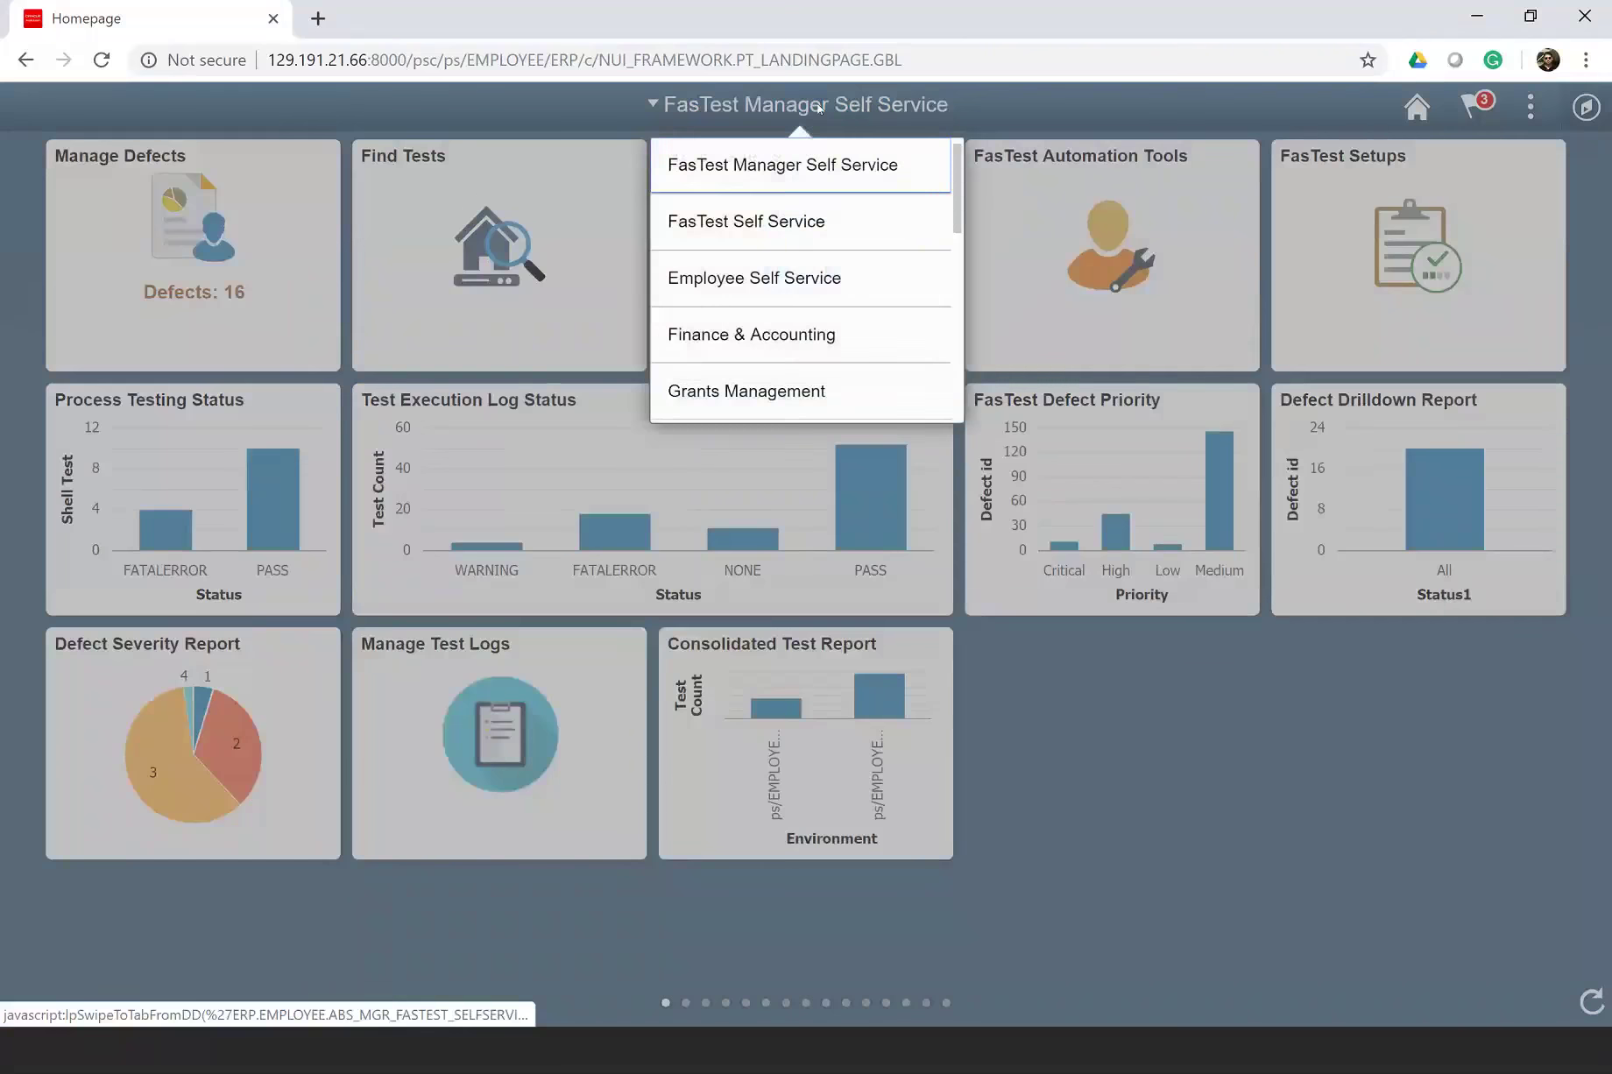
left_click(809, 221)
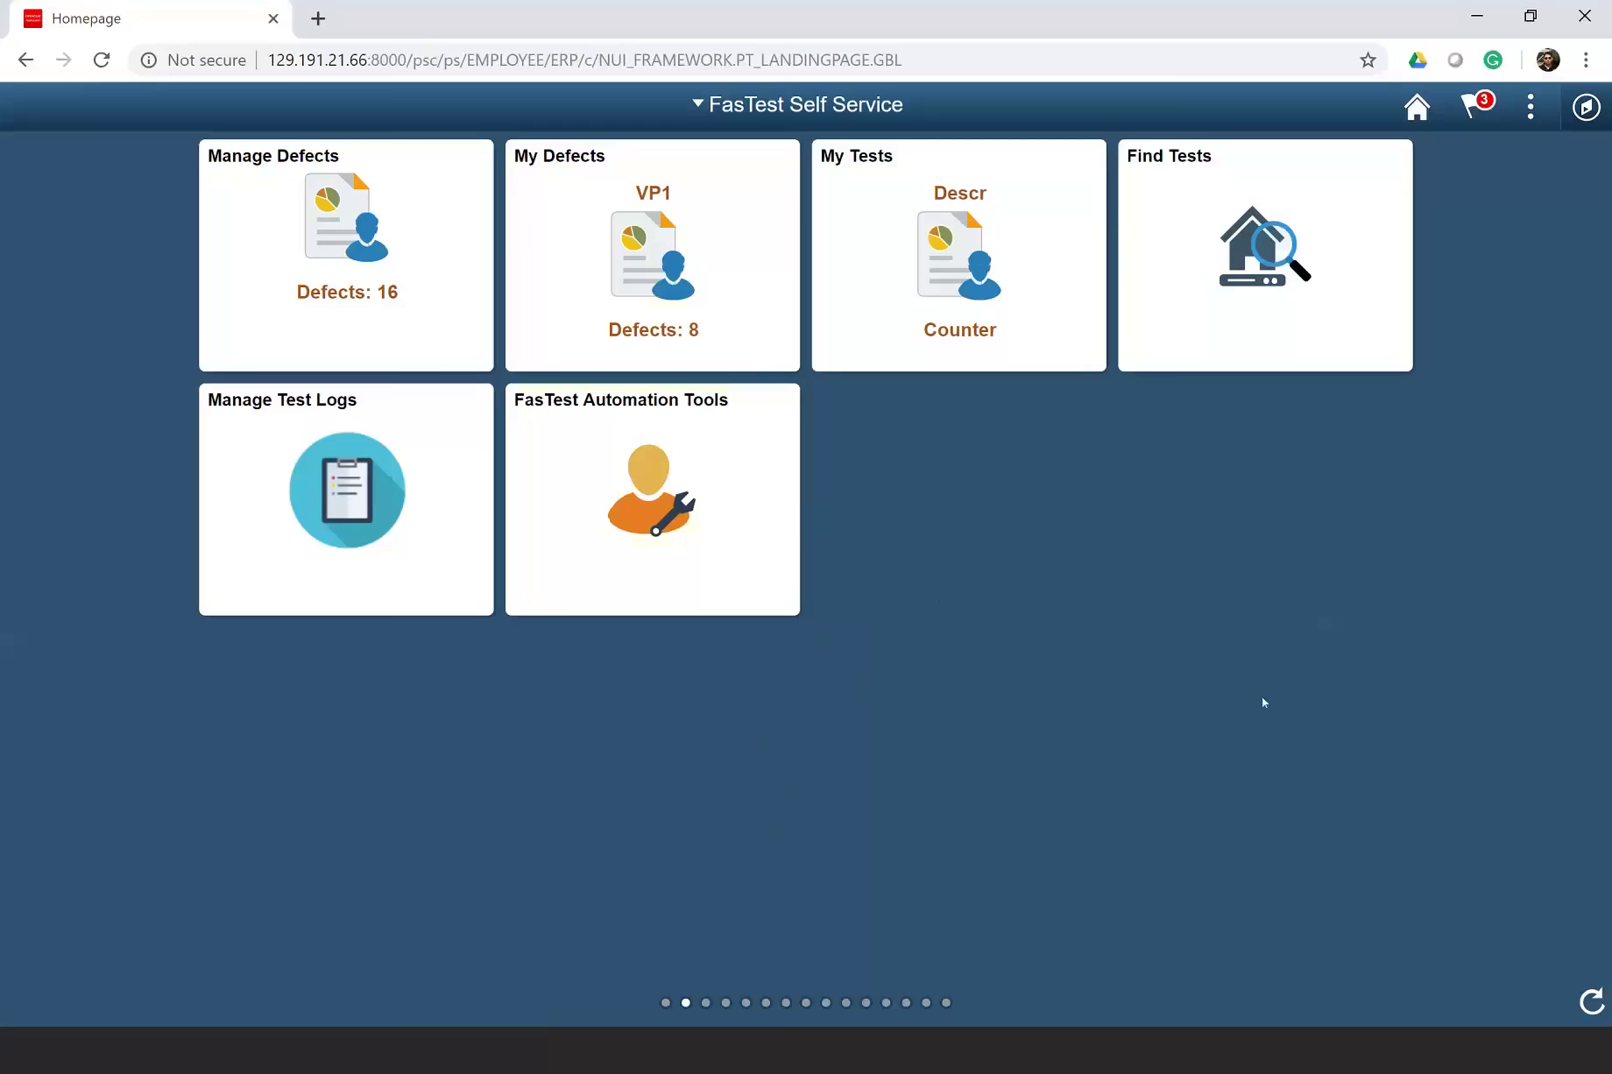
left_click(801, 106)
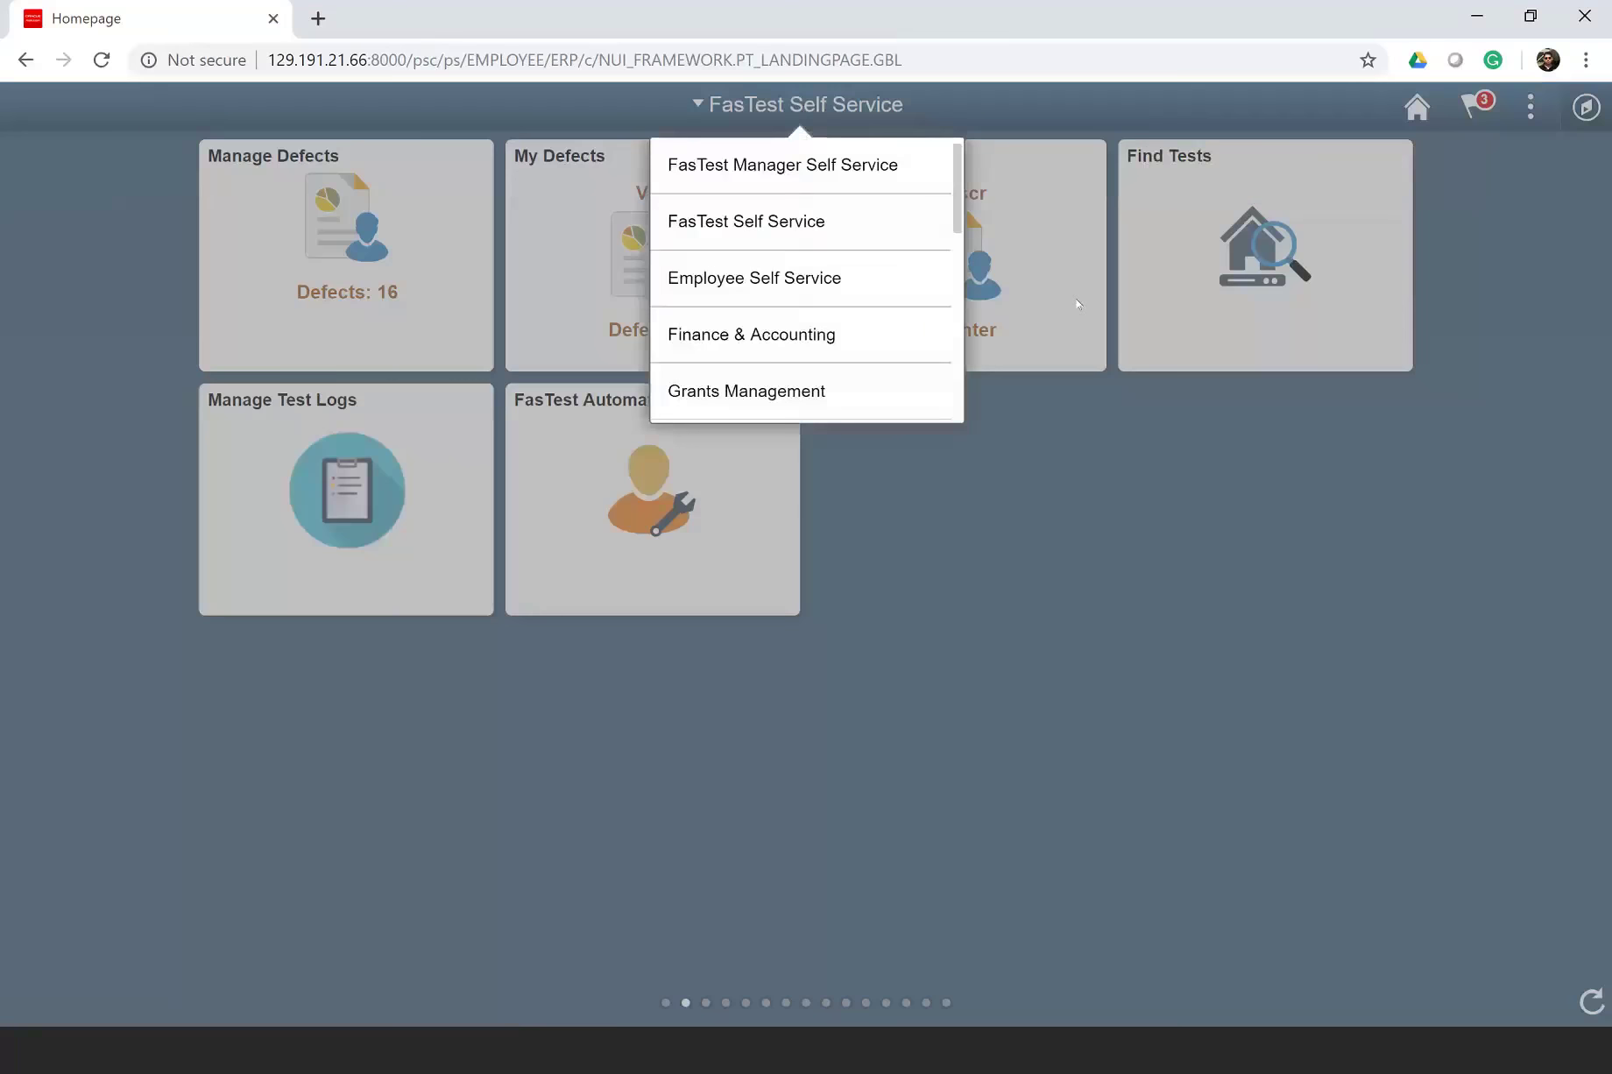
left_click(833, 168)
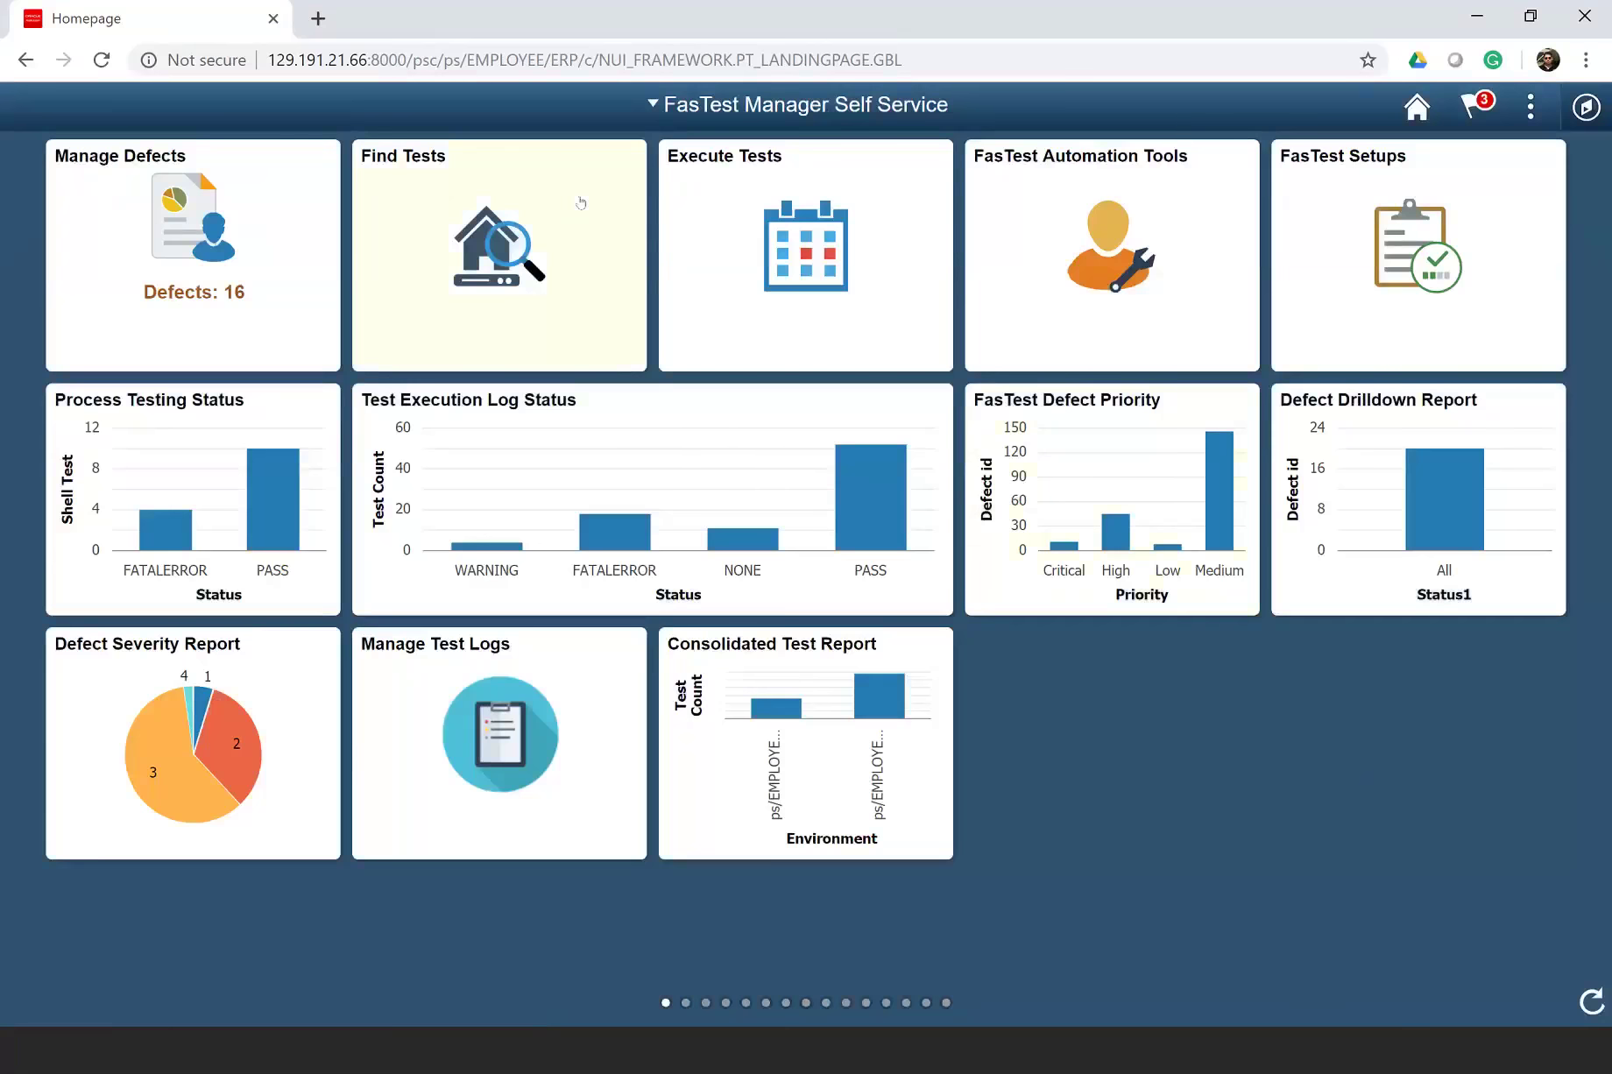
- Find all tests stored under the \DEMO root folder
left_click(454, 204)
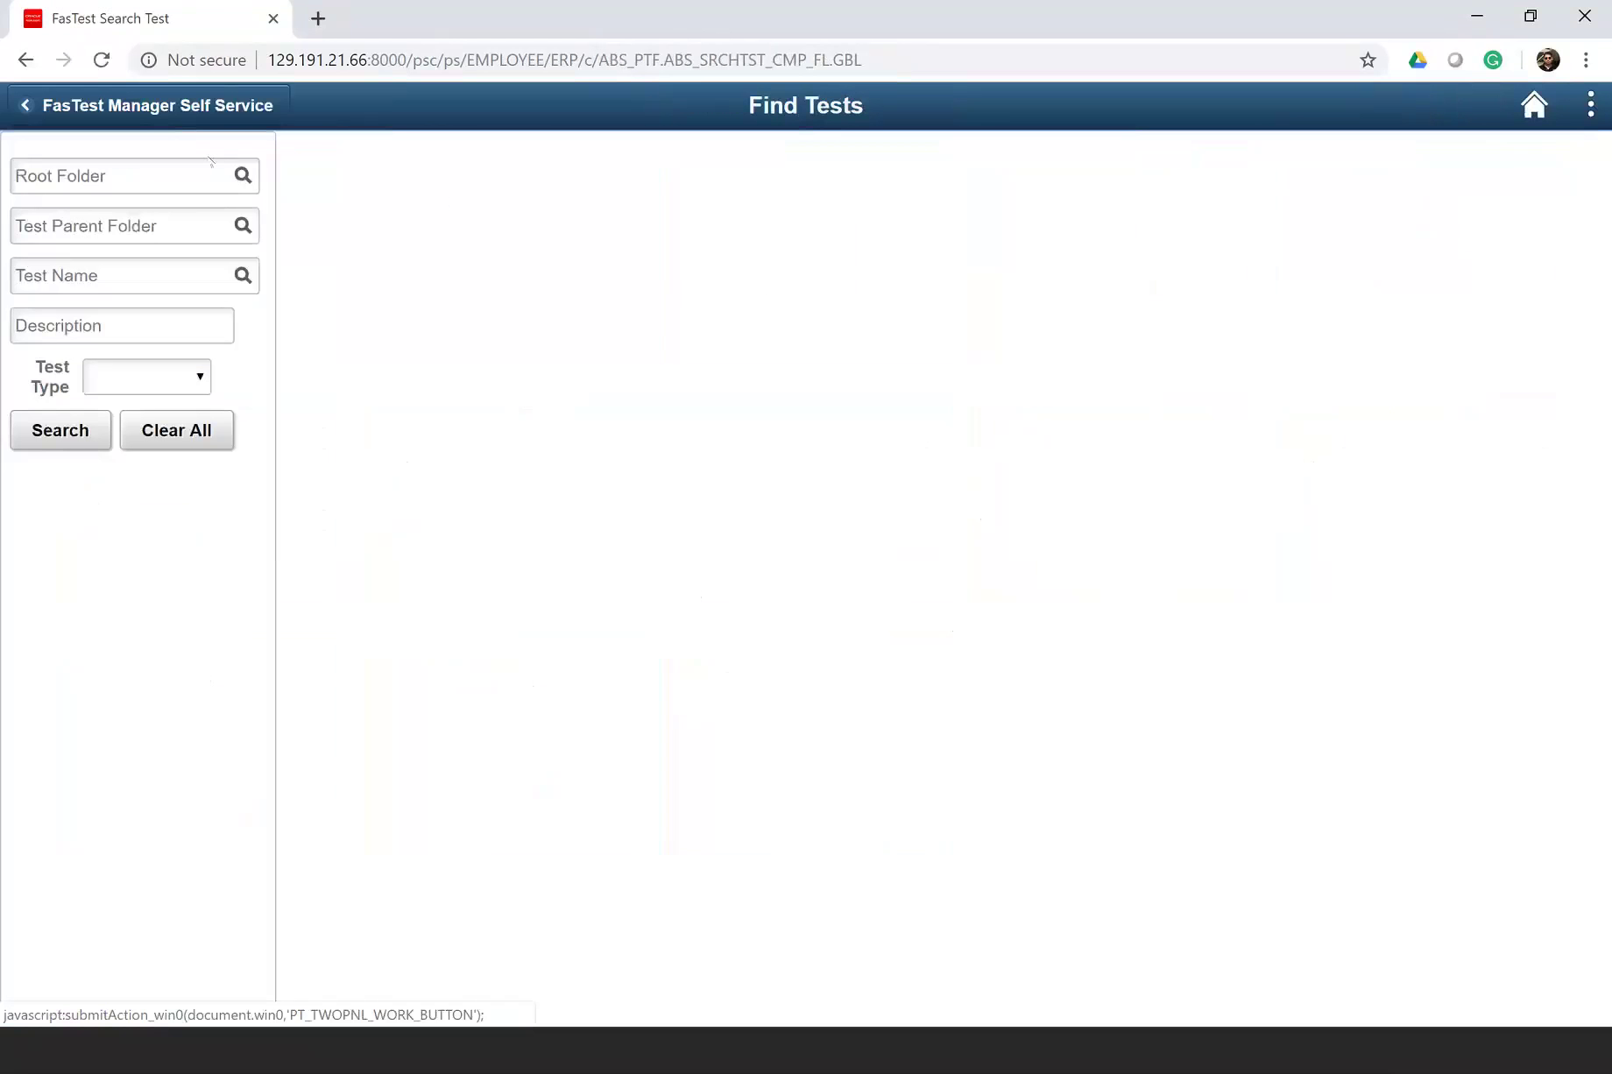
left_click(160, 168)
type("\\")
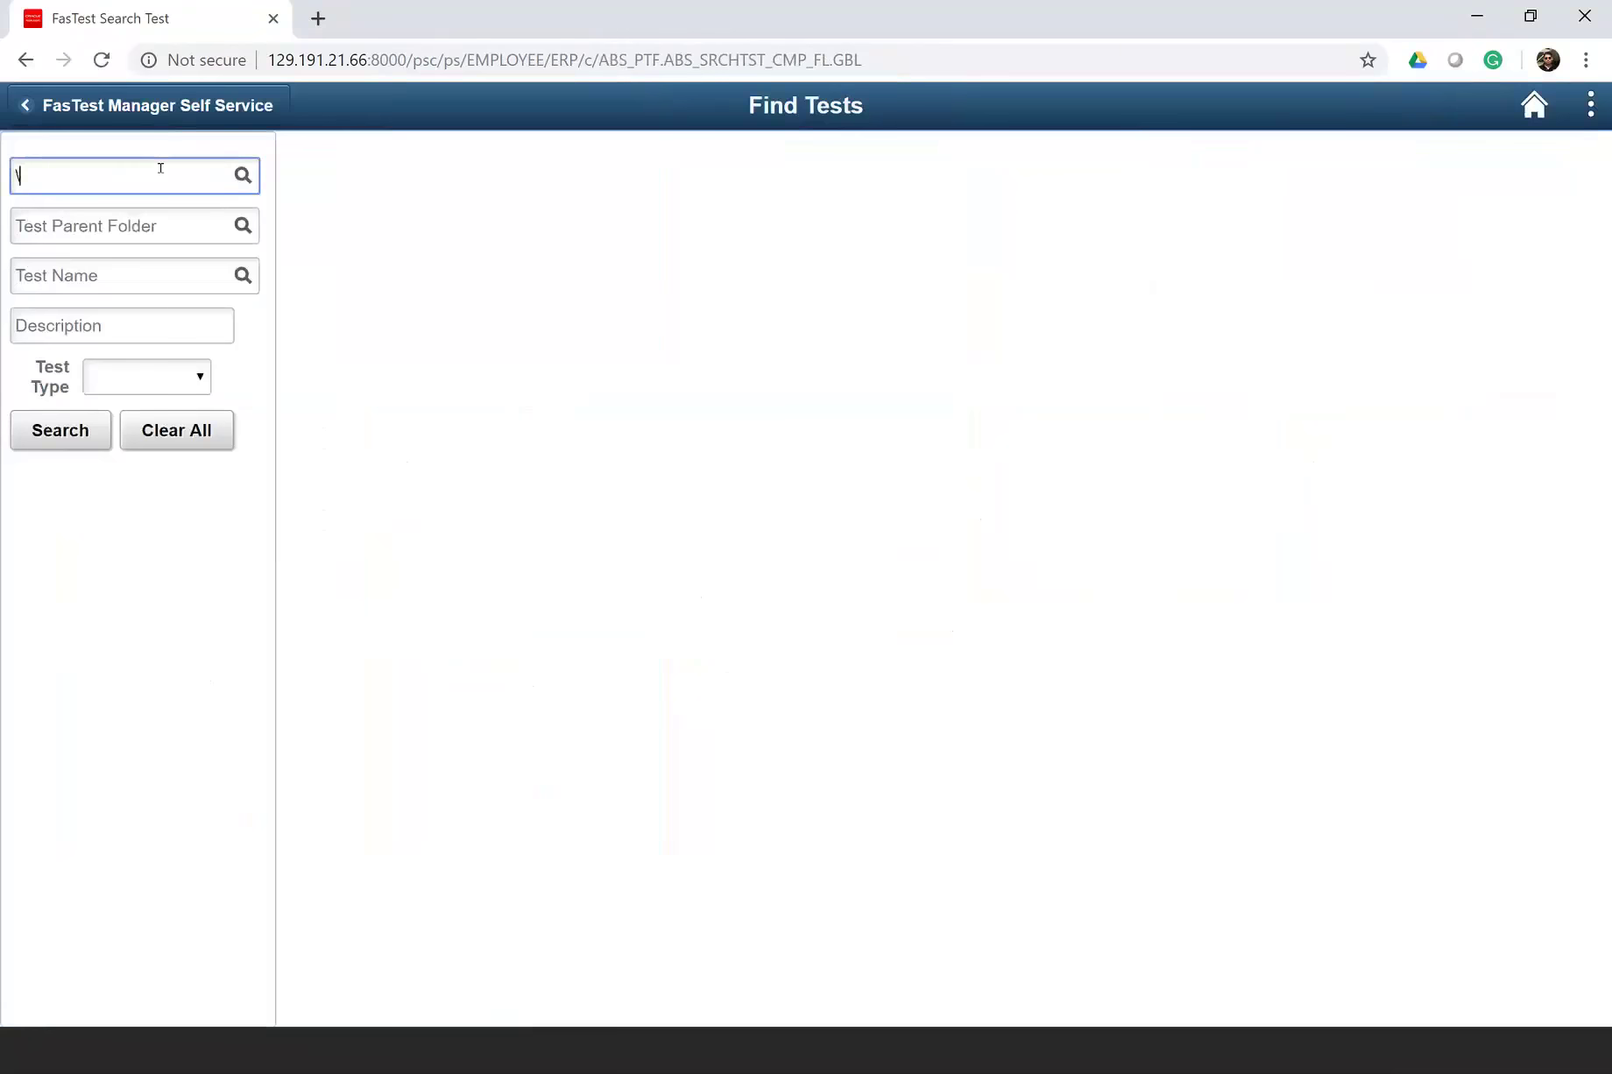
type("DEMO")
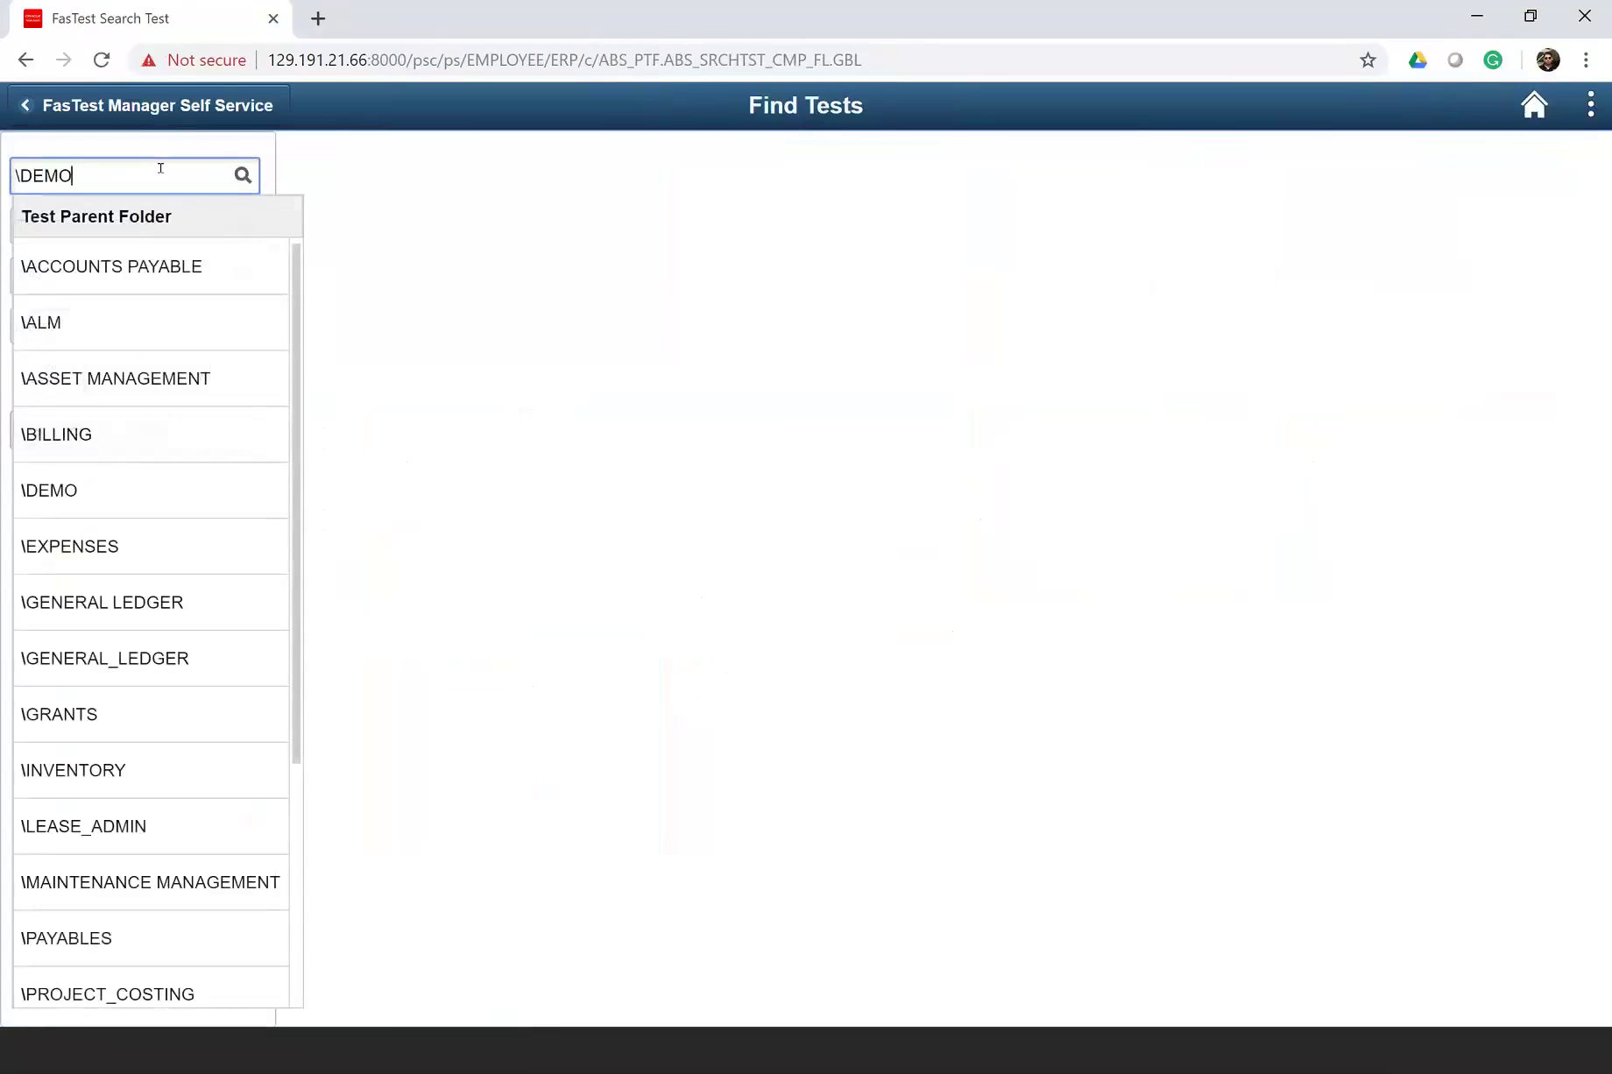
left_click(79, 440)
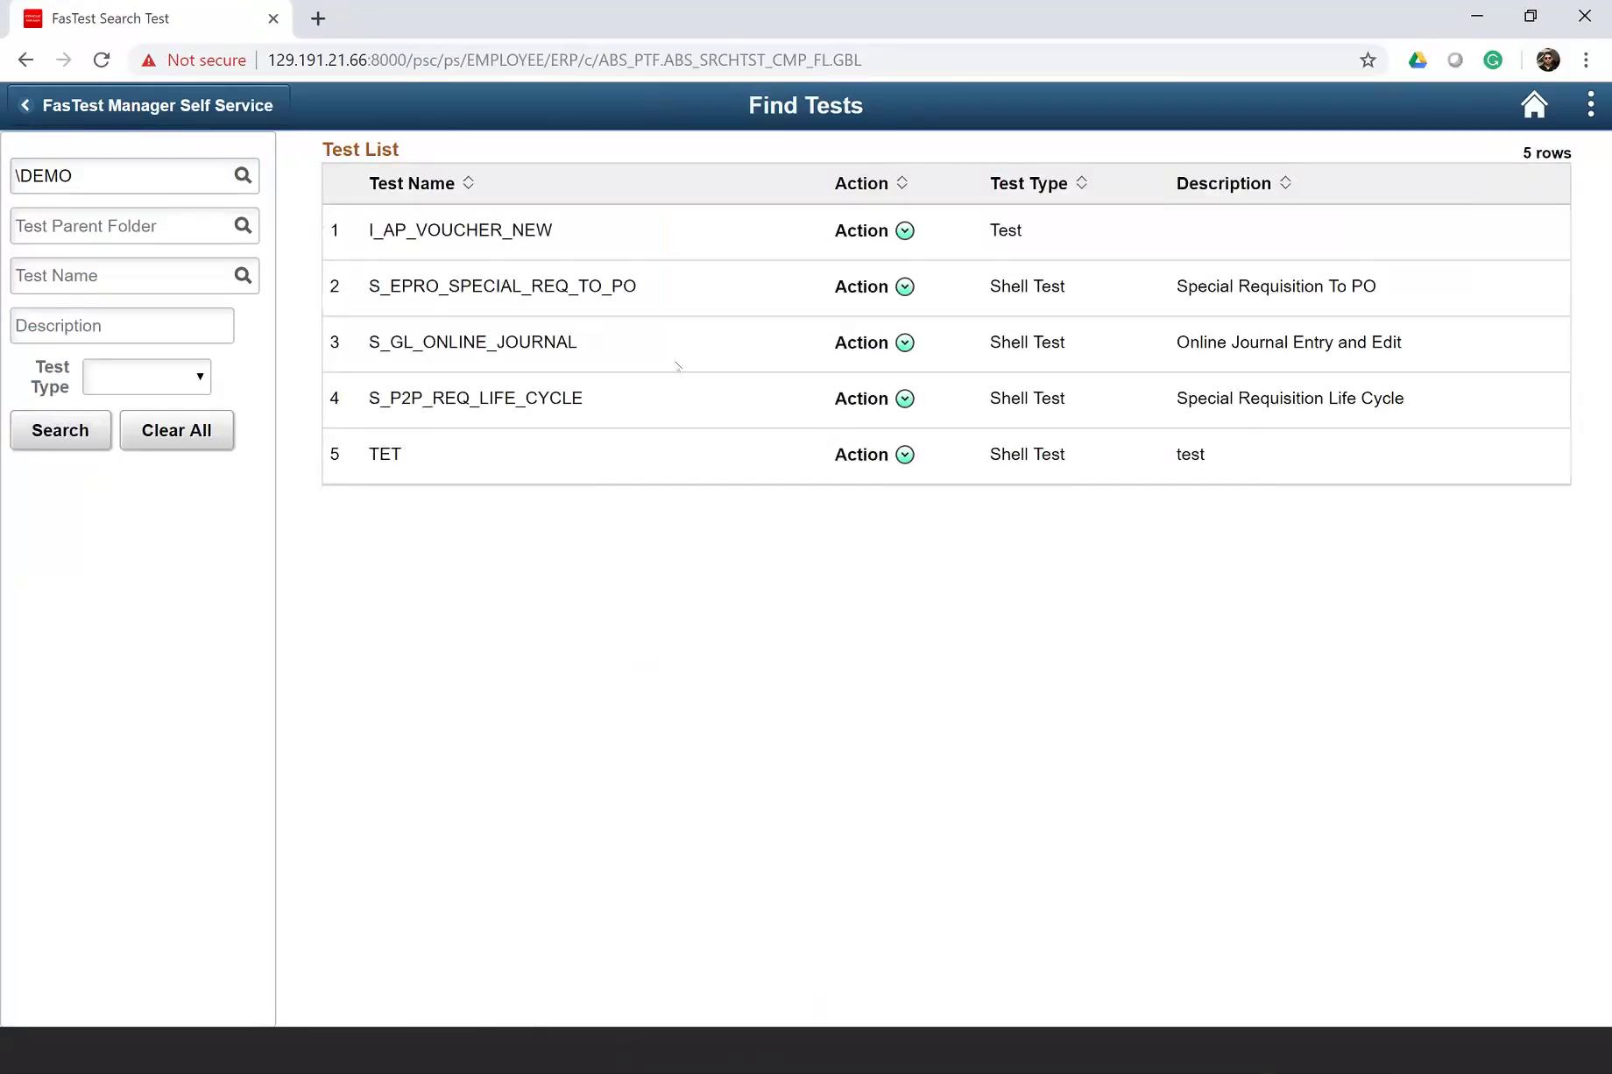
- View the logs of the S_EPRO_SPECIAL_REQ_TO_PO test, check the available item actions, and close the log page
left_click(905, 287)
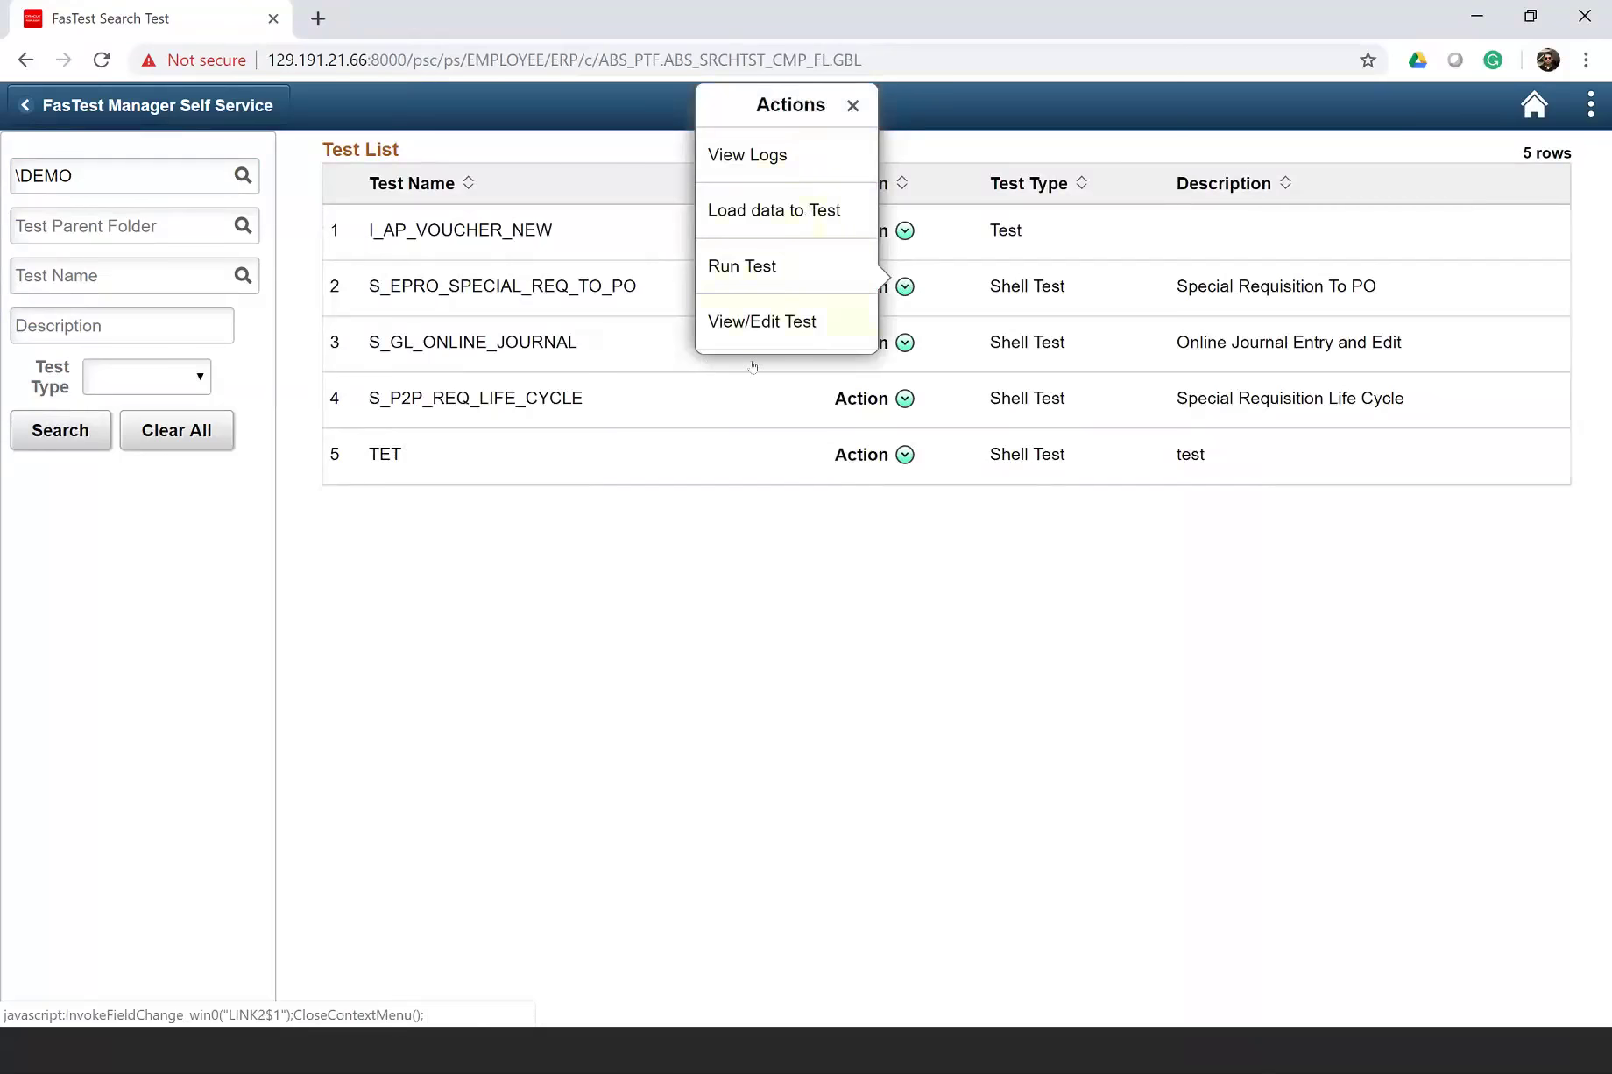
left_click(778, 160)
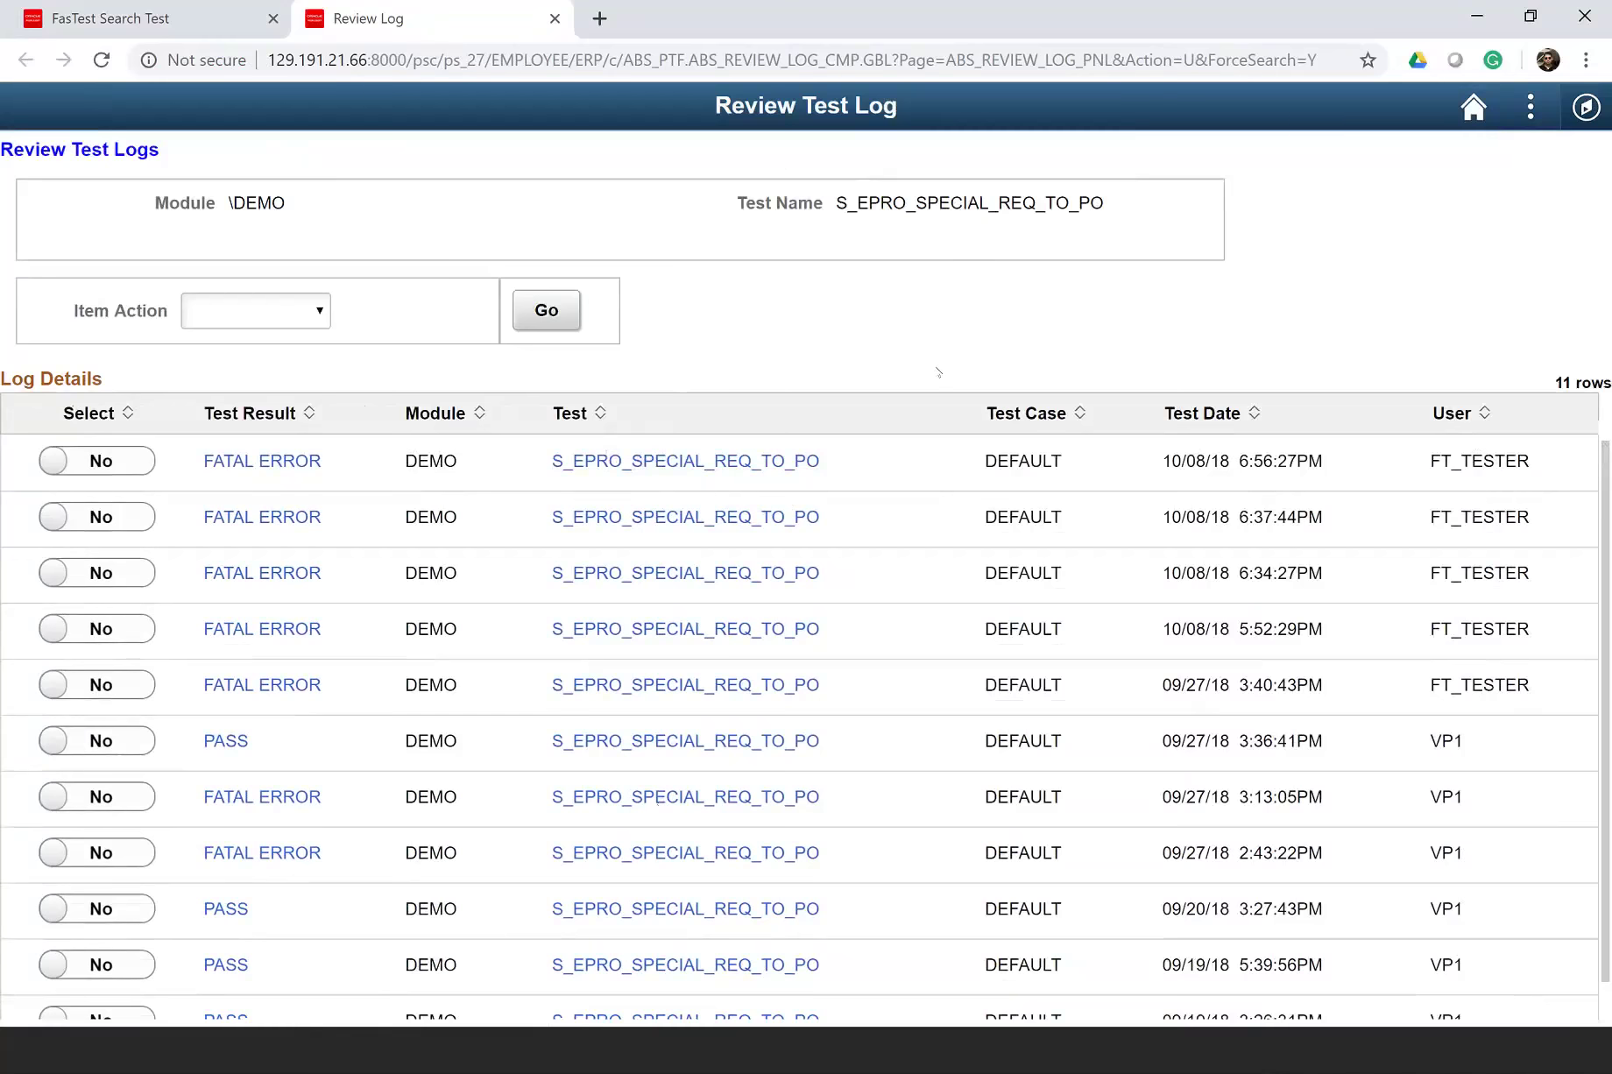
left_click(321, 312)
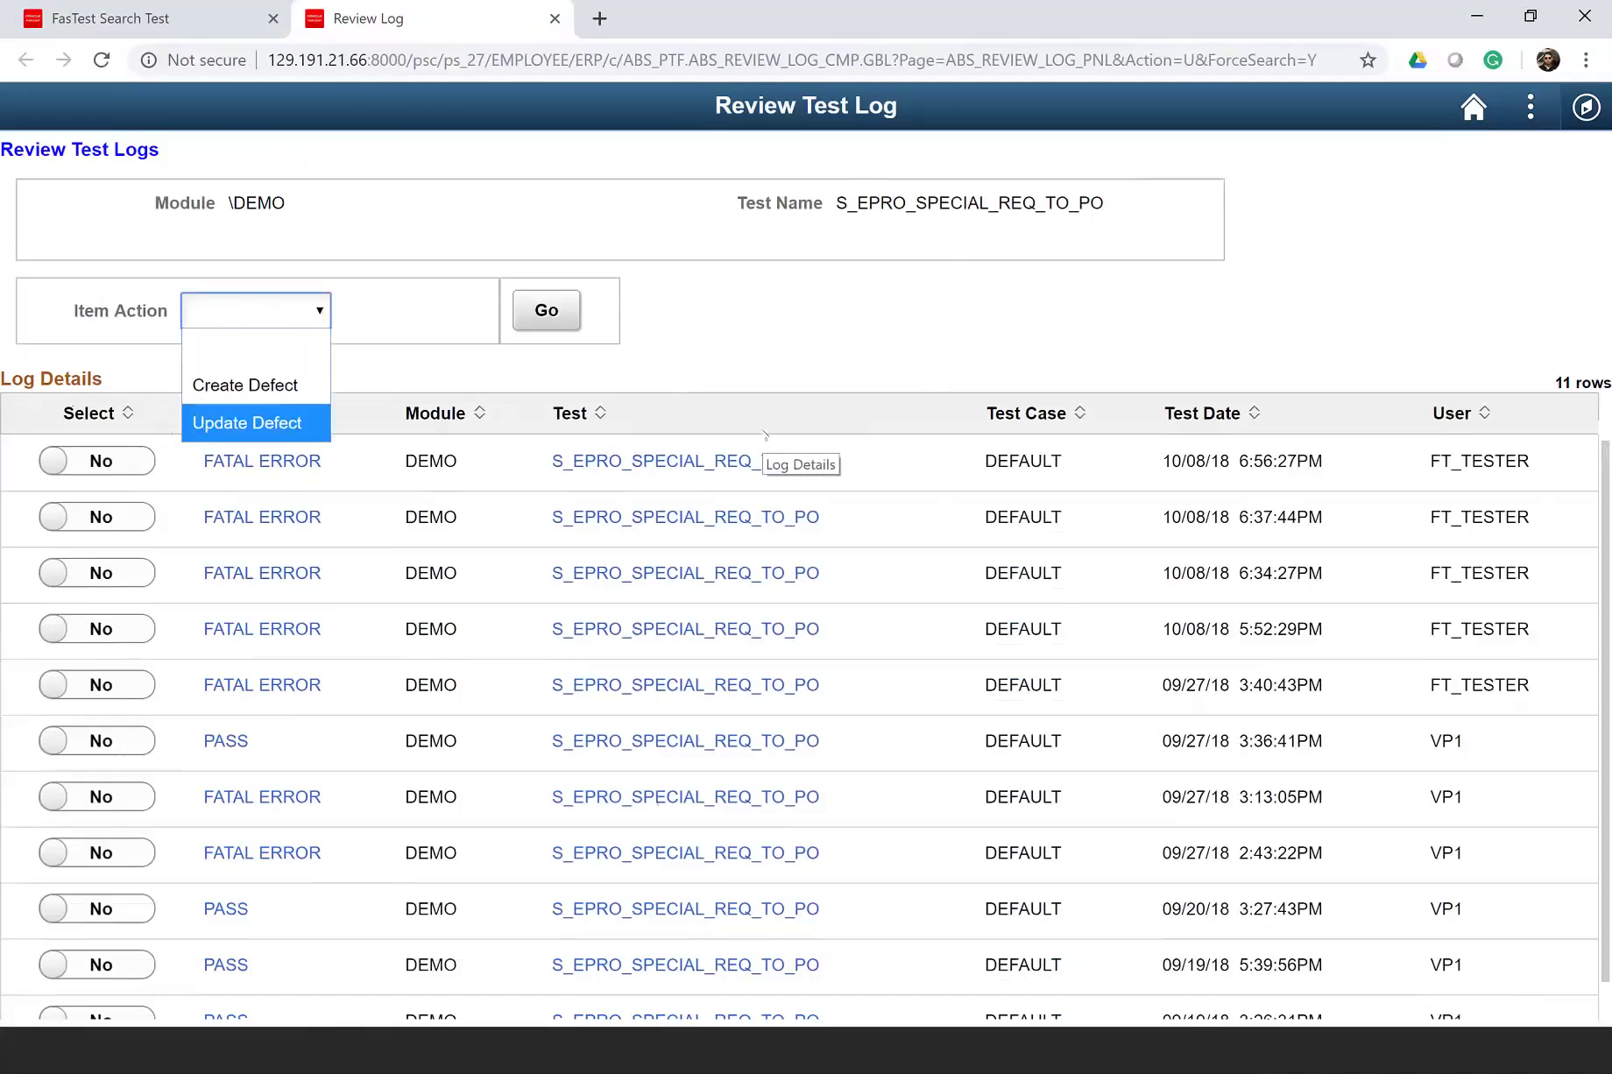
left_click(898, 358)
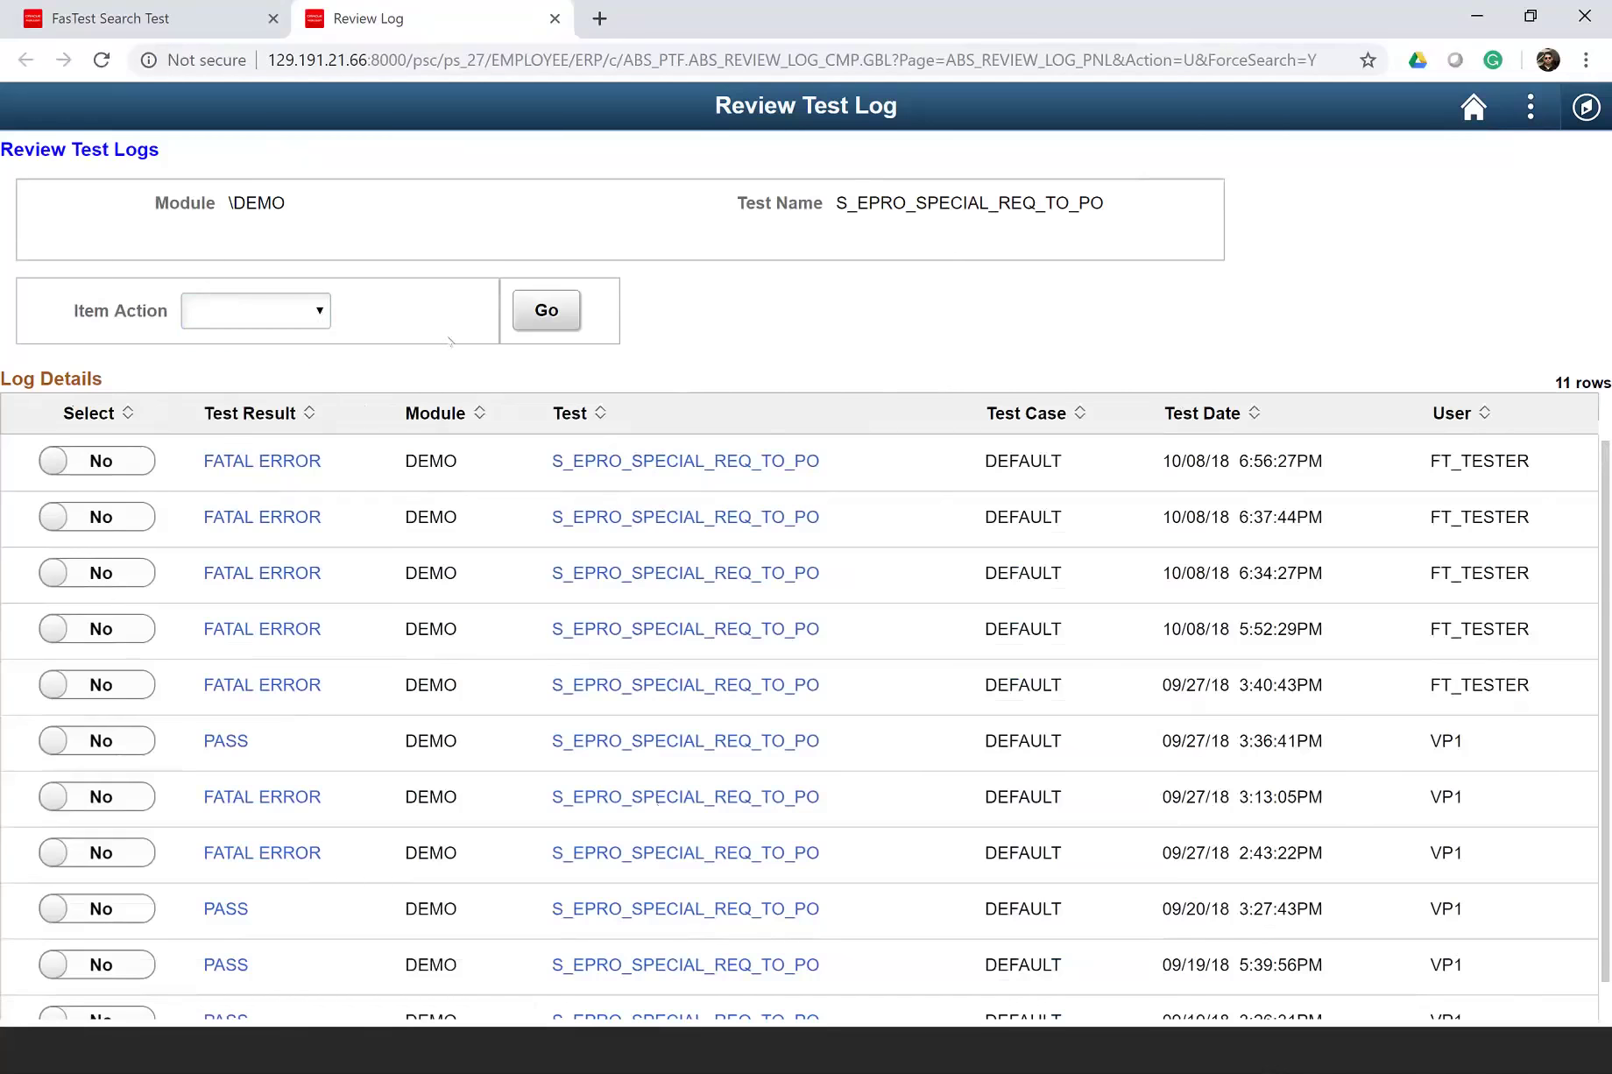
left_click(555, 19)
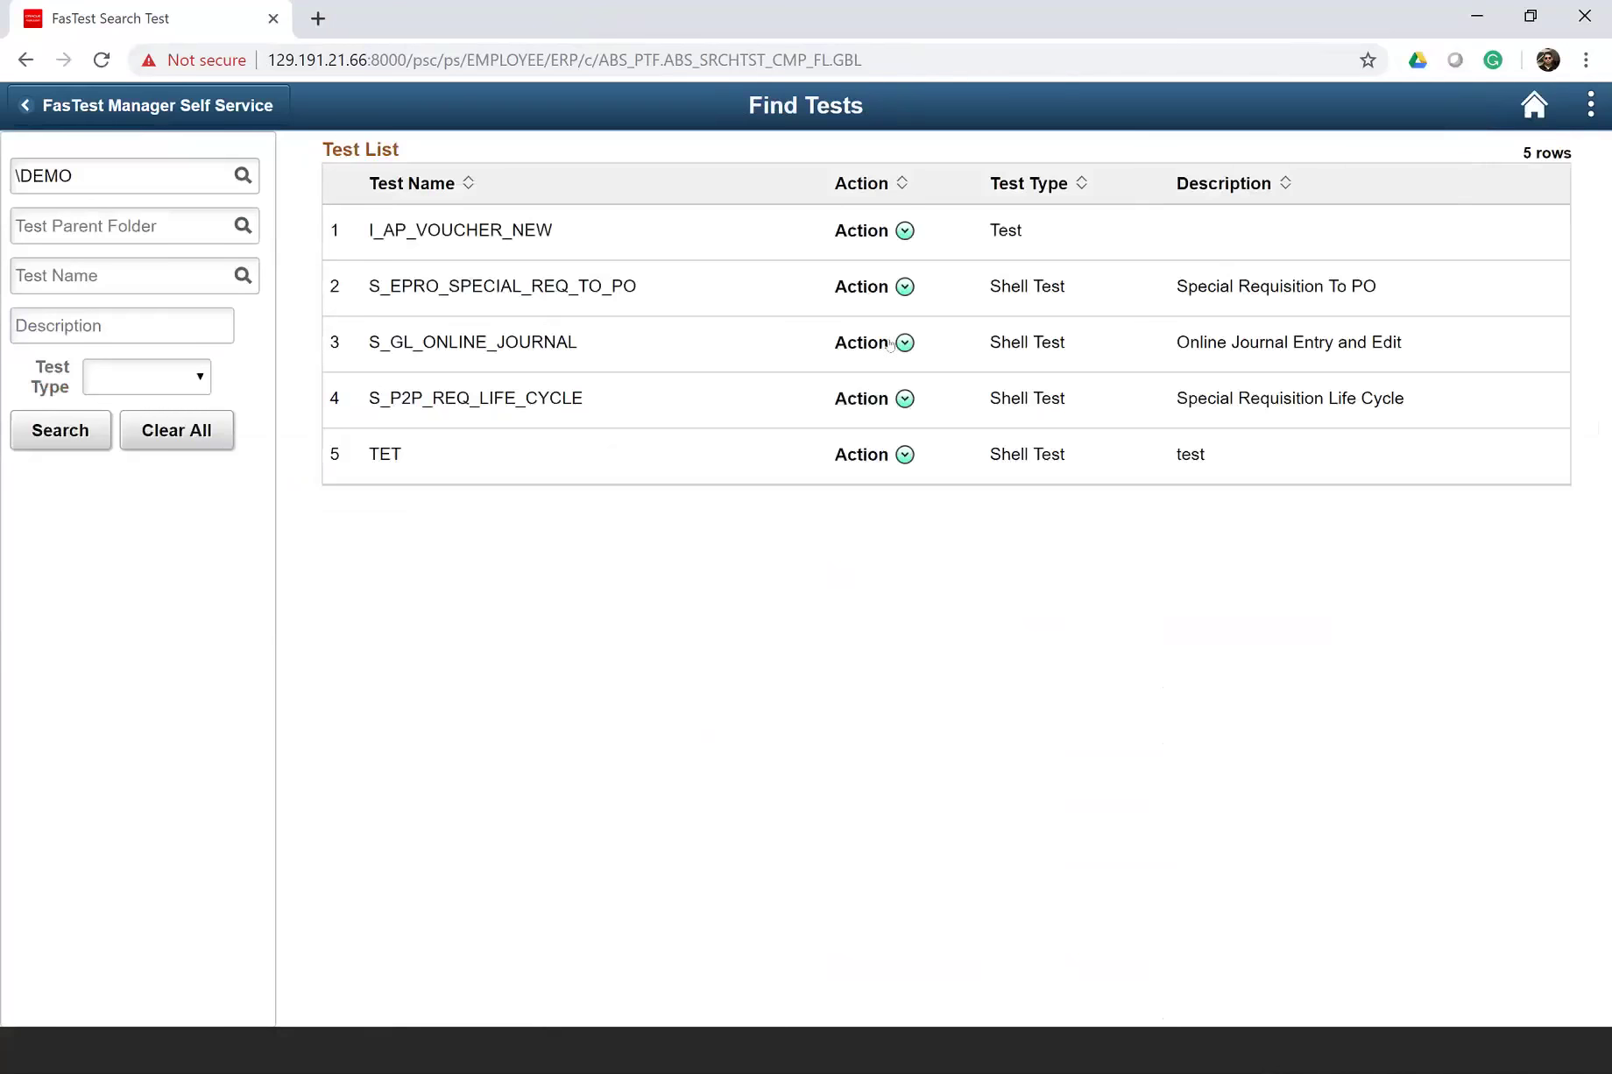
- Look at the run setup for the S_EPRO_SPECIAL_REQ_TO_PO test and close its page
left_click(902, 296)
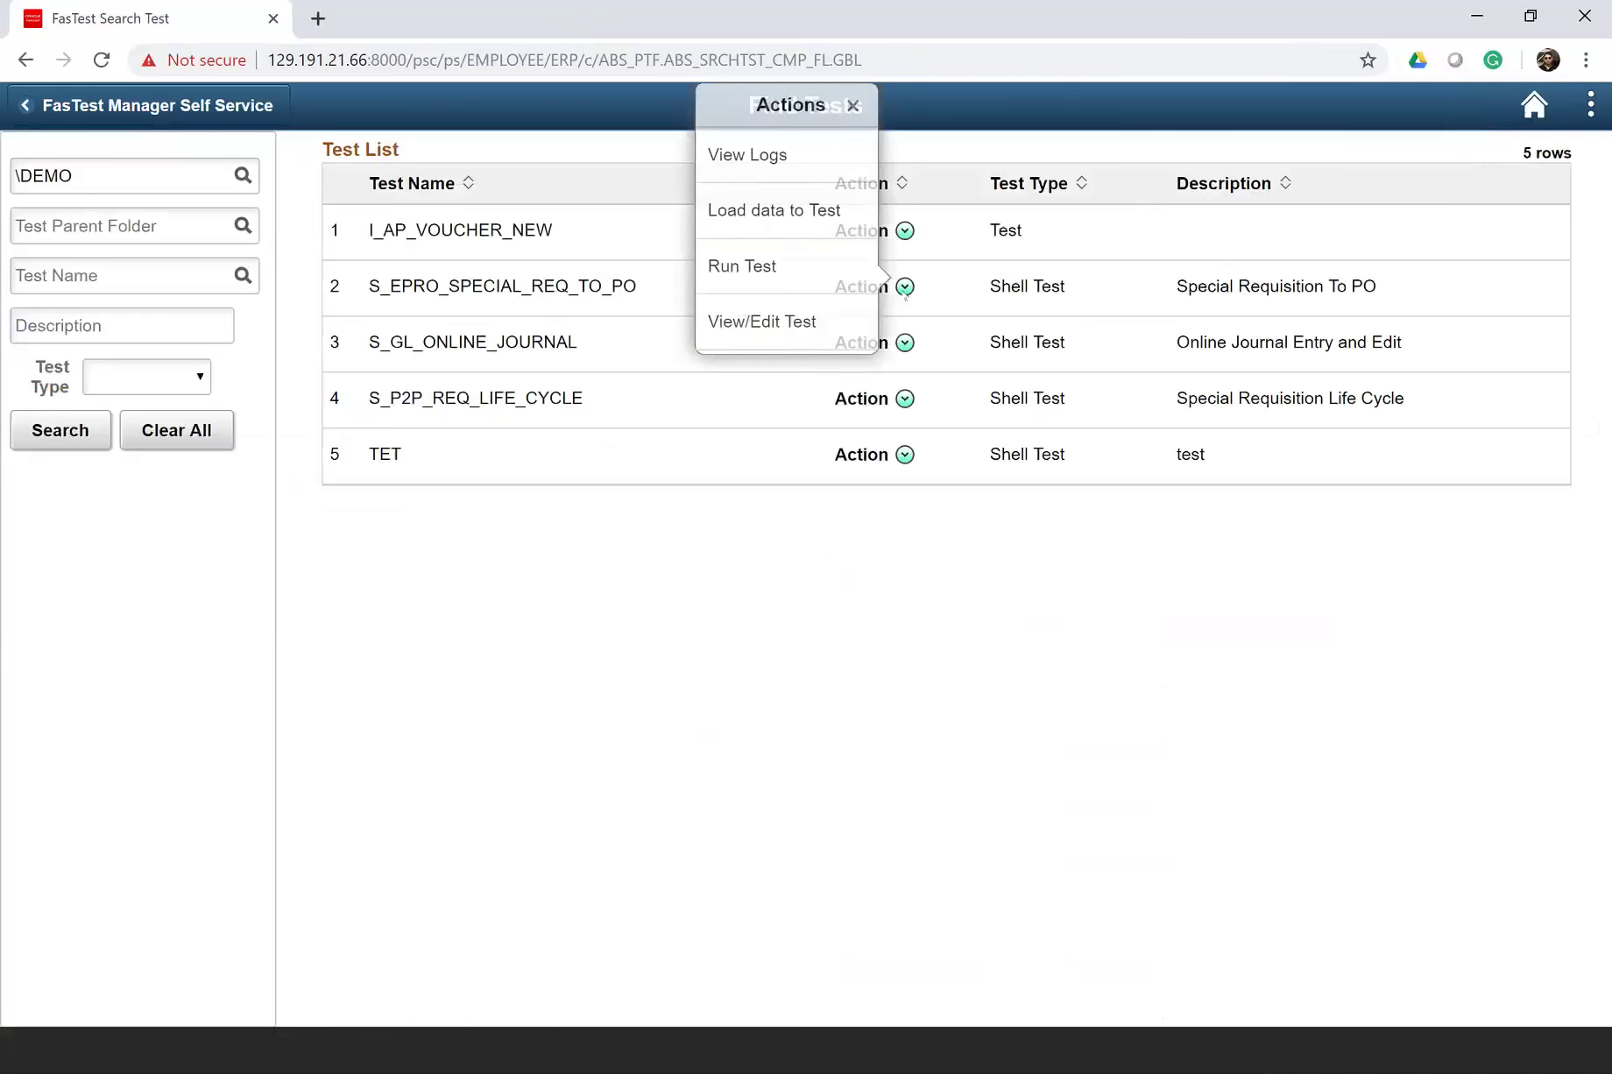
left_click(740, 268)
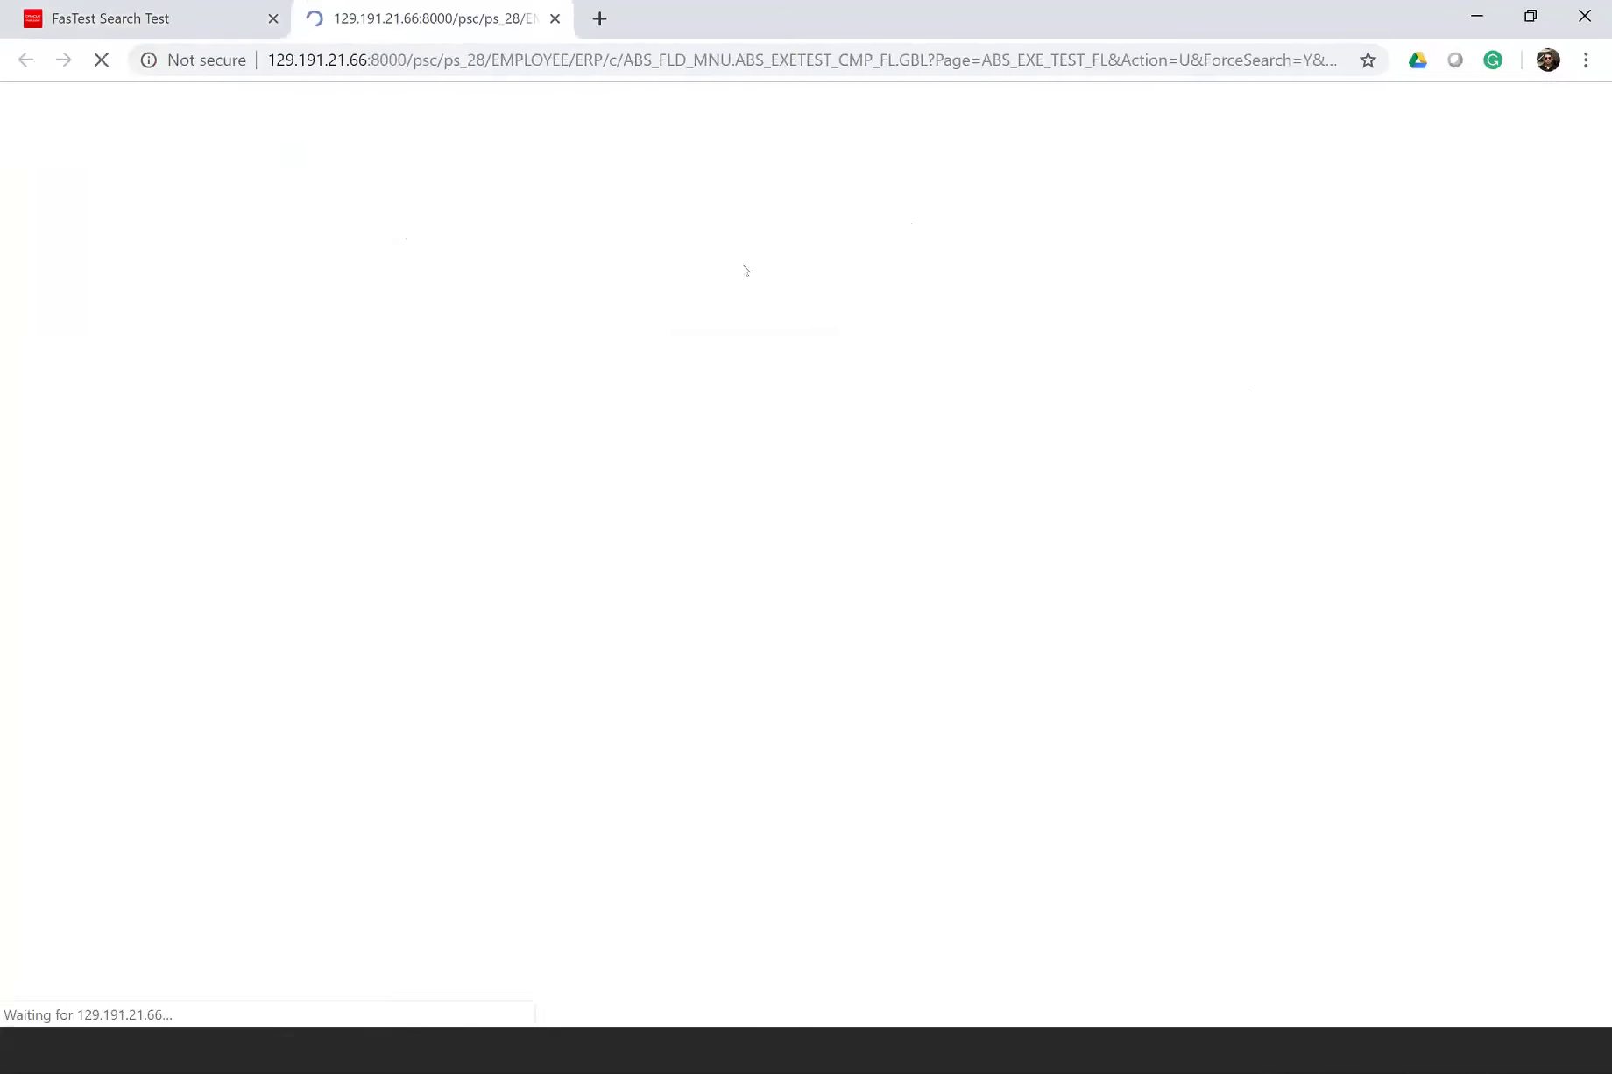
left_click(102, 517)
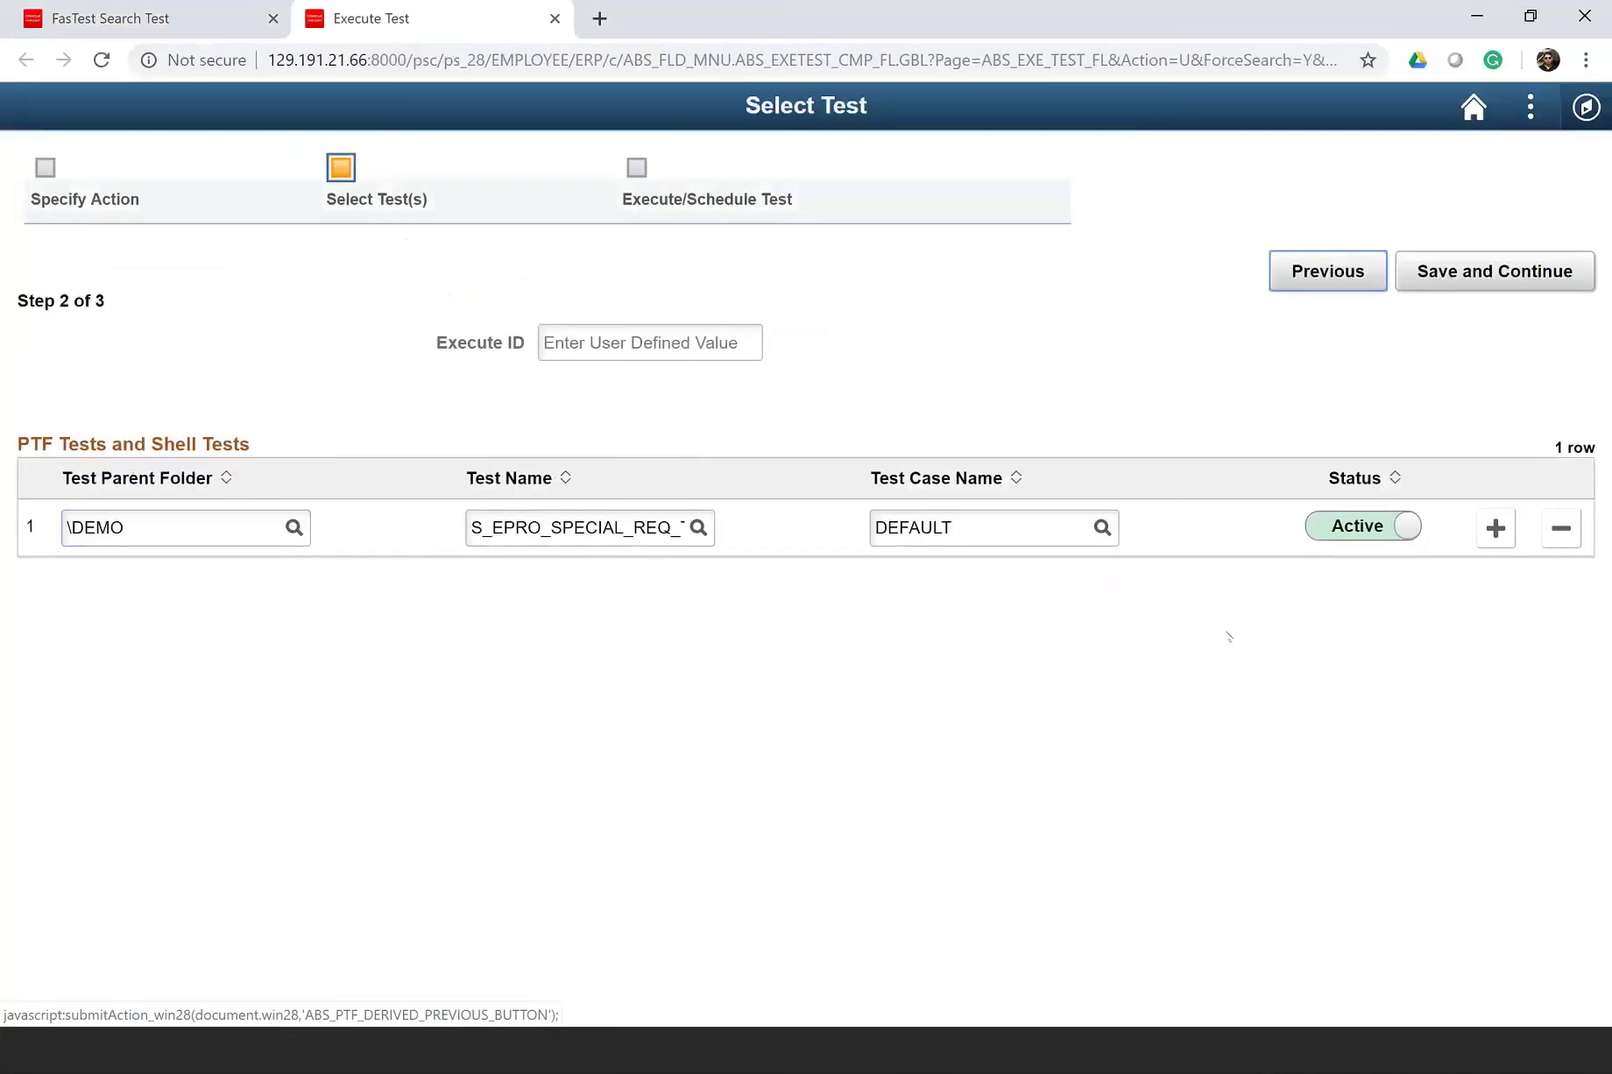
left_click(1497, 289)
left_click(555, 18)
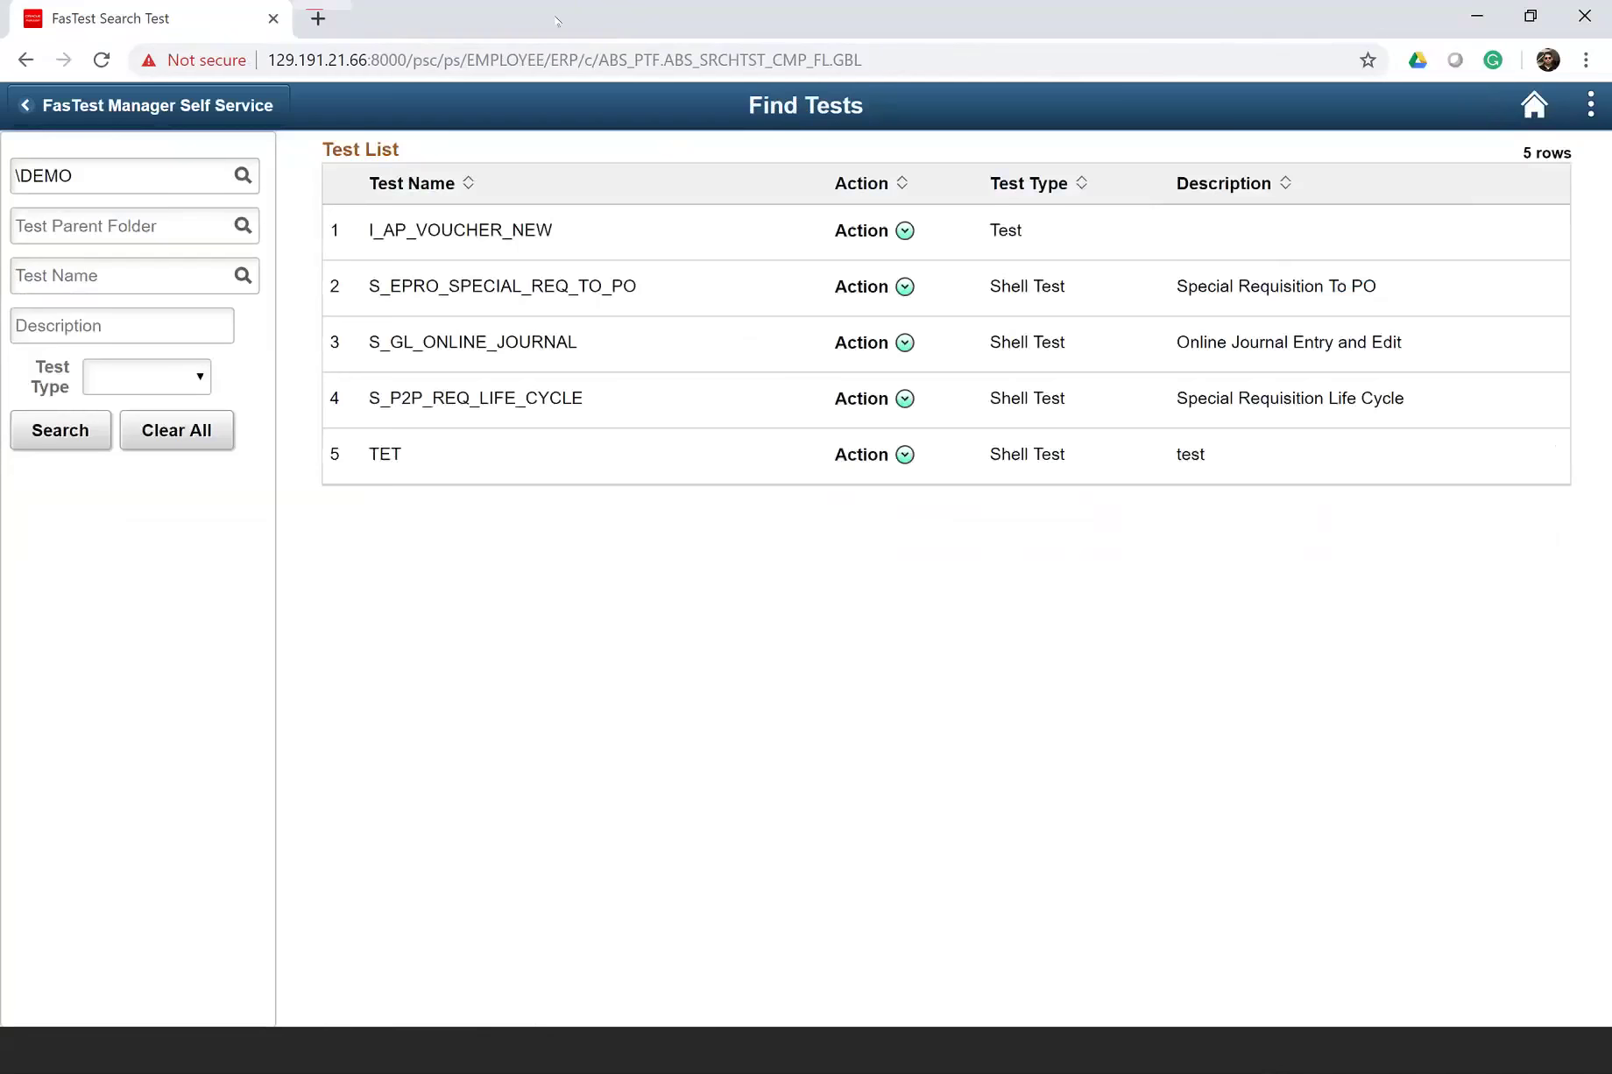
- Open the S_EPRO_SPECIAL_REQ_TO_PO test case and make its steps editable
left_click(903, 288)
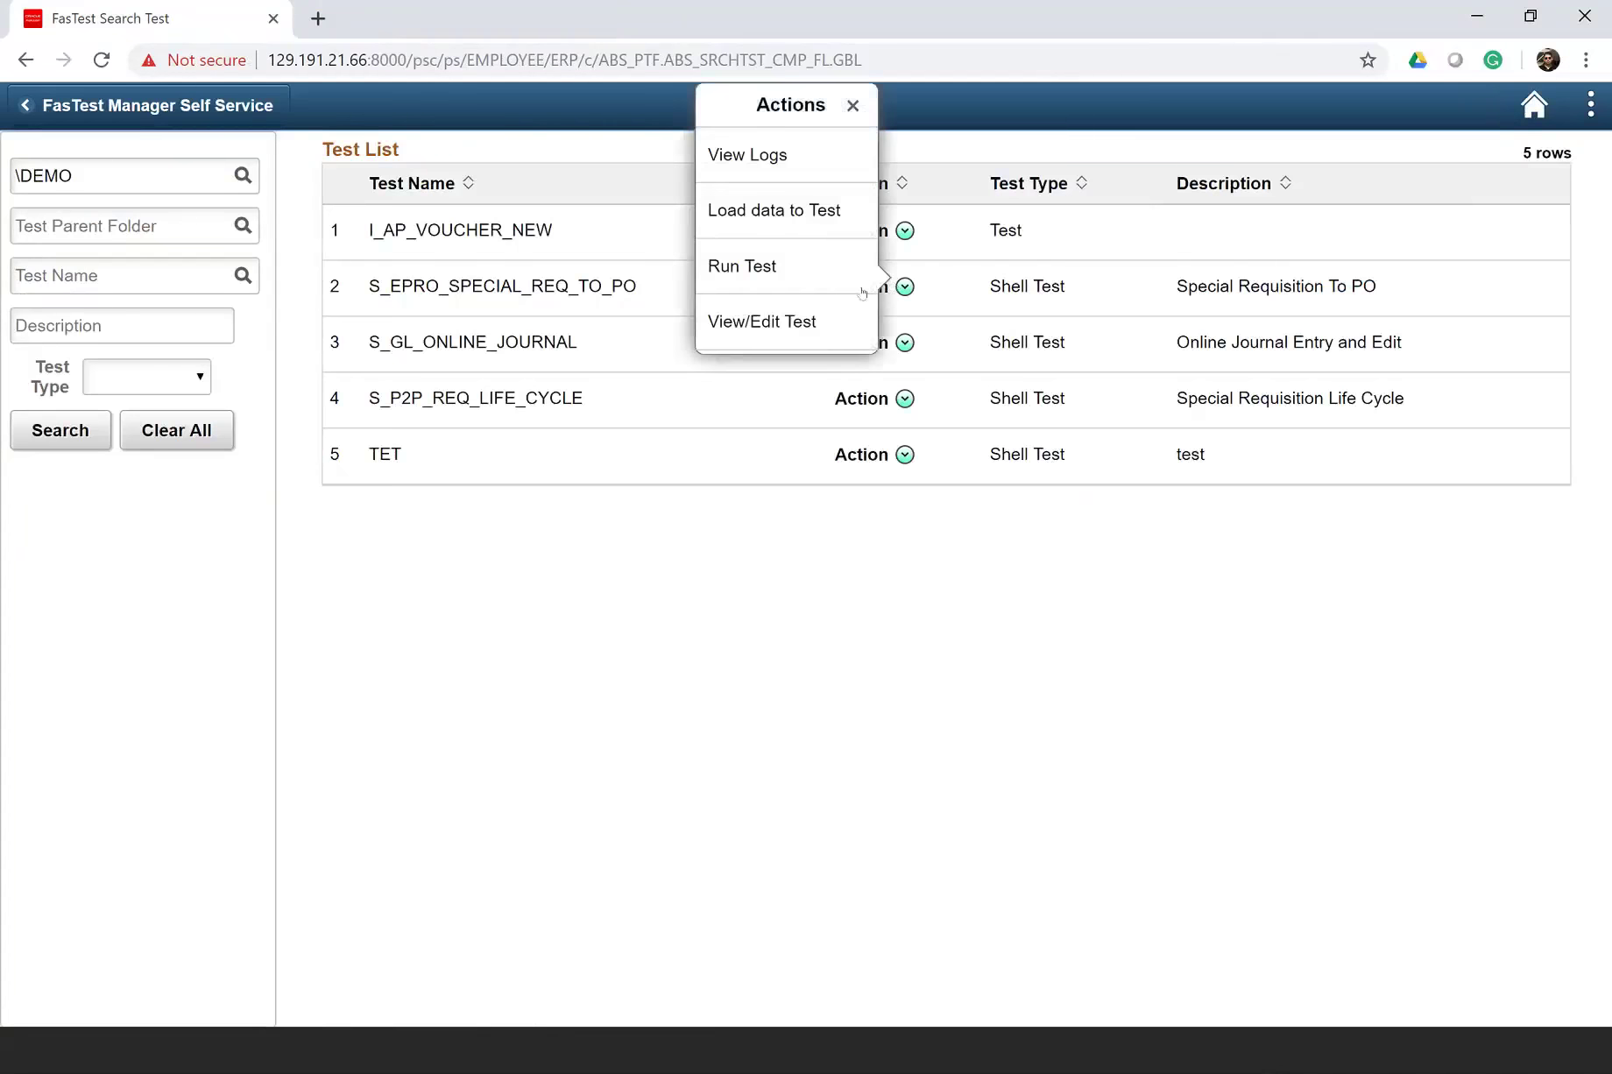
left_click(789, 324)
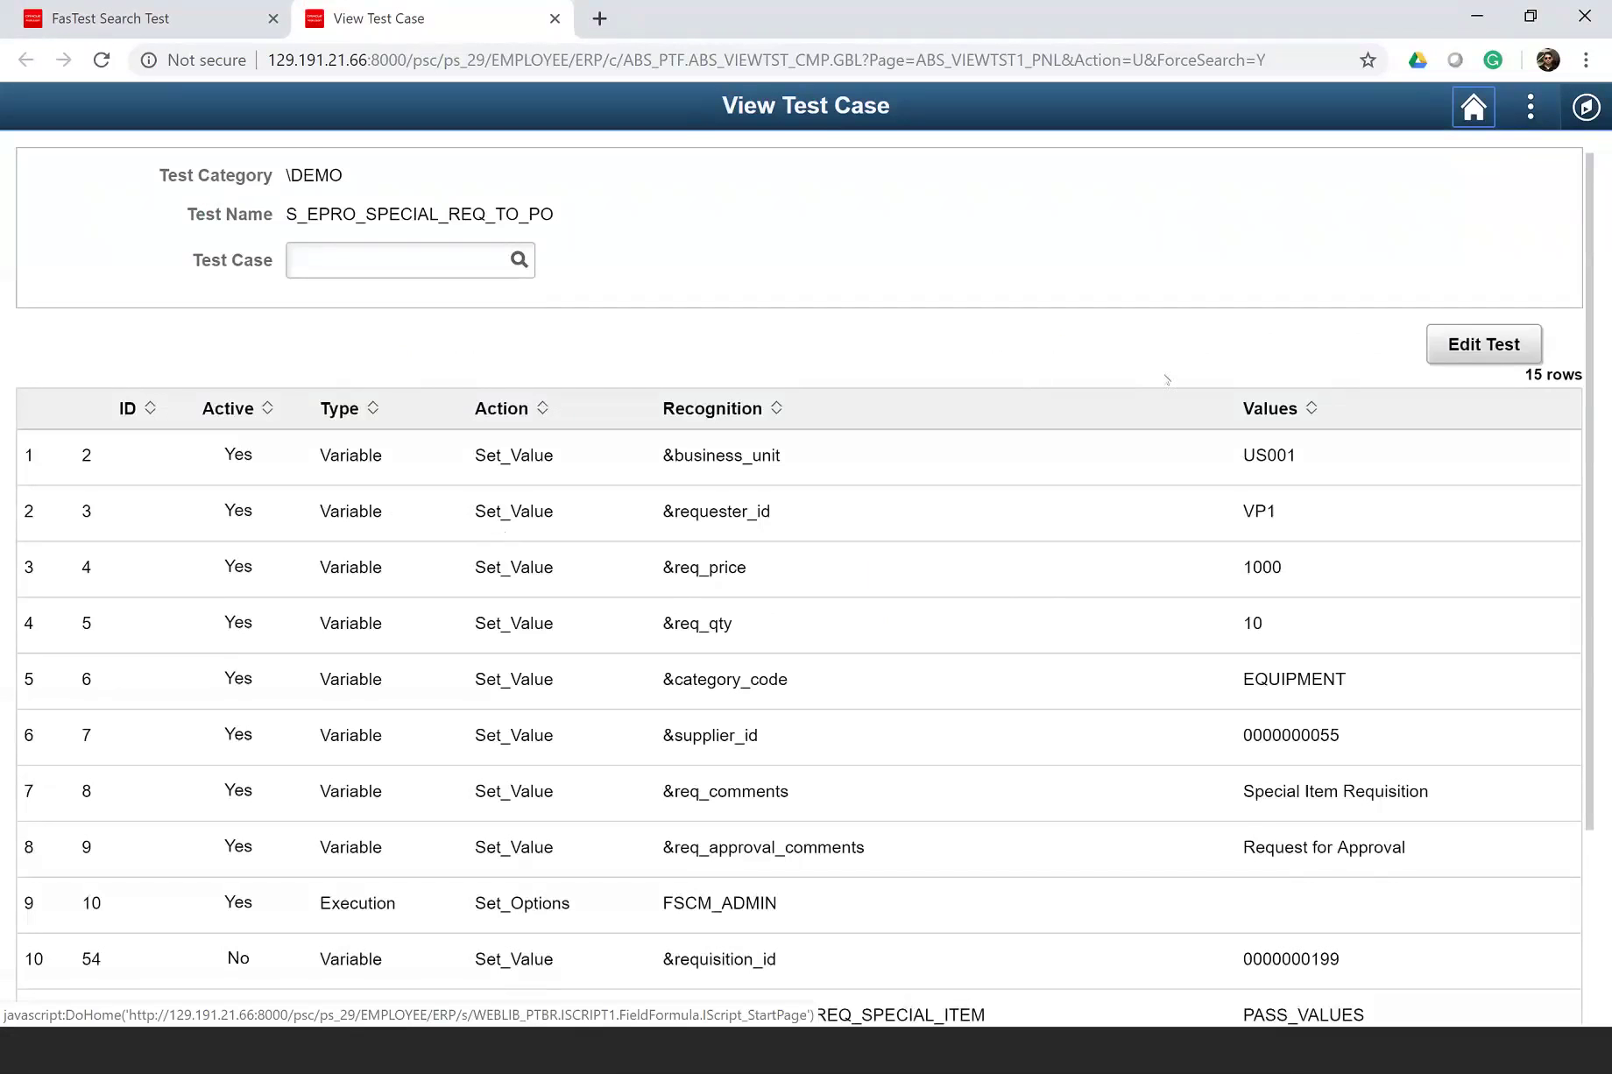
left_click(1480, 347)
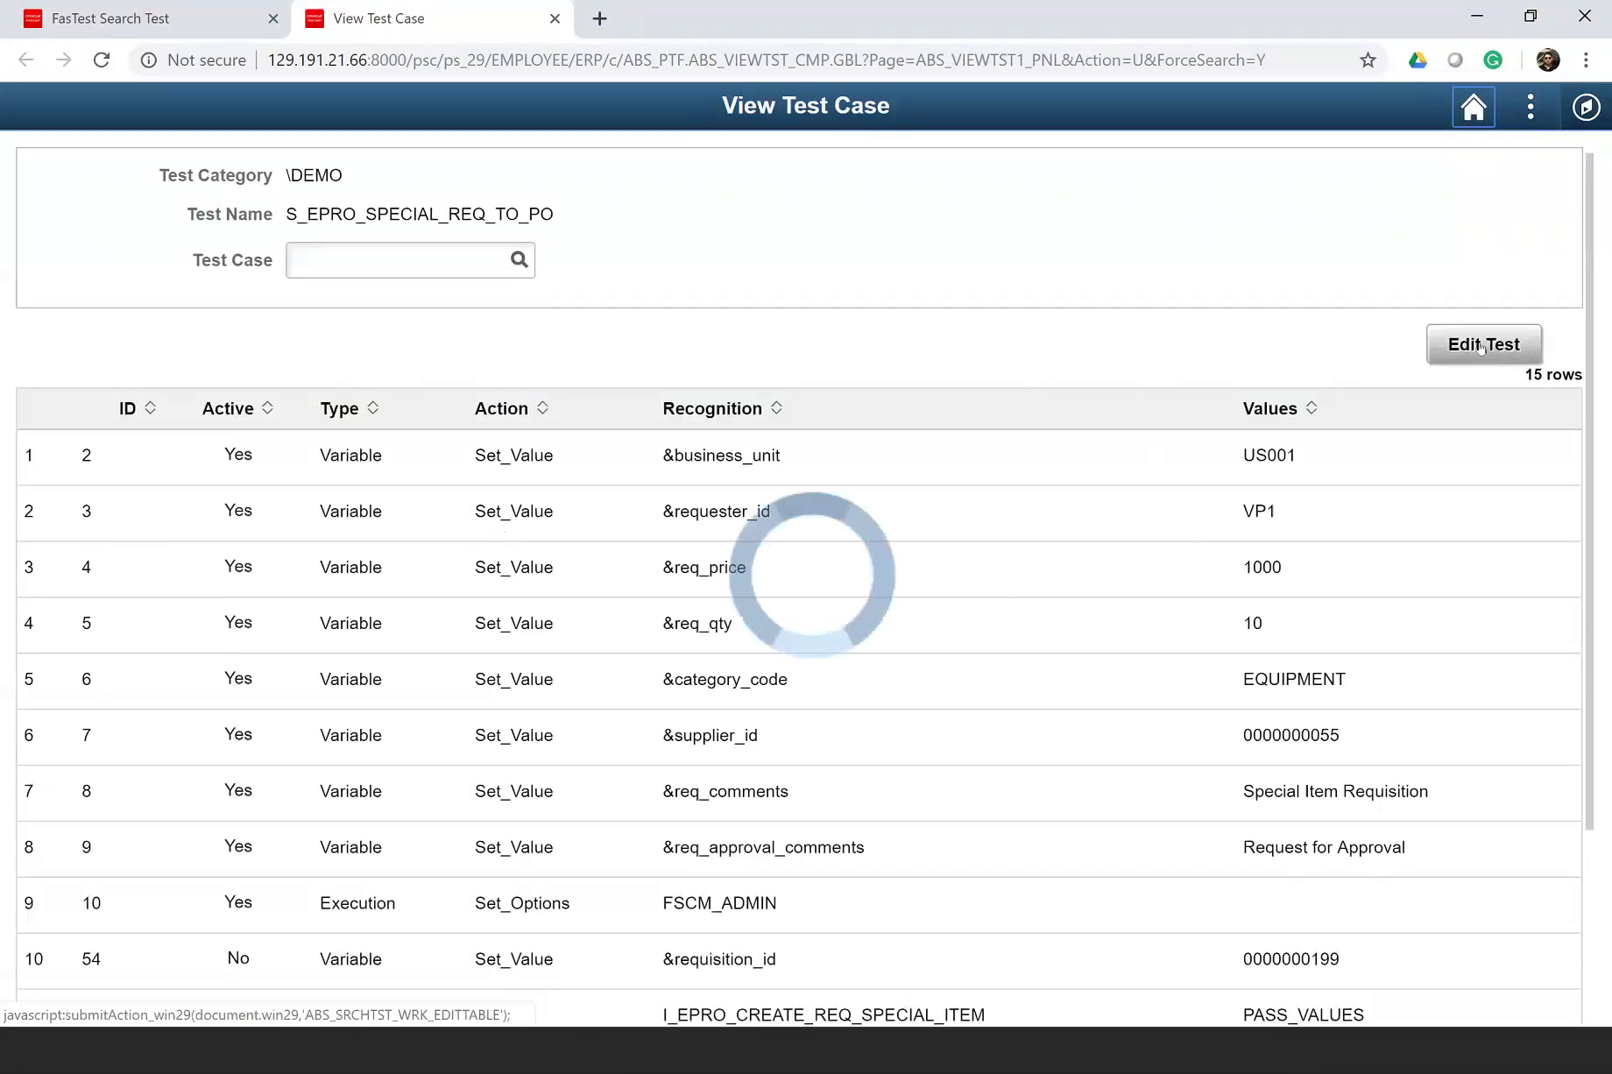
- Set the &business_unit variable to US002, save the test case, and close its page
left_click(1272, 447)
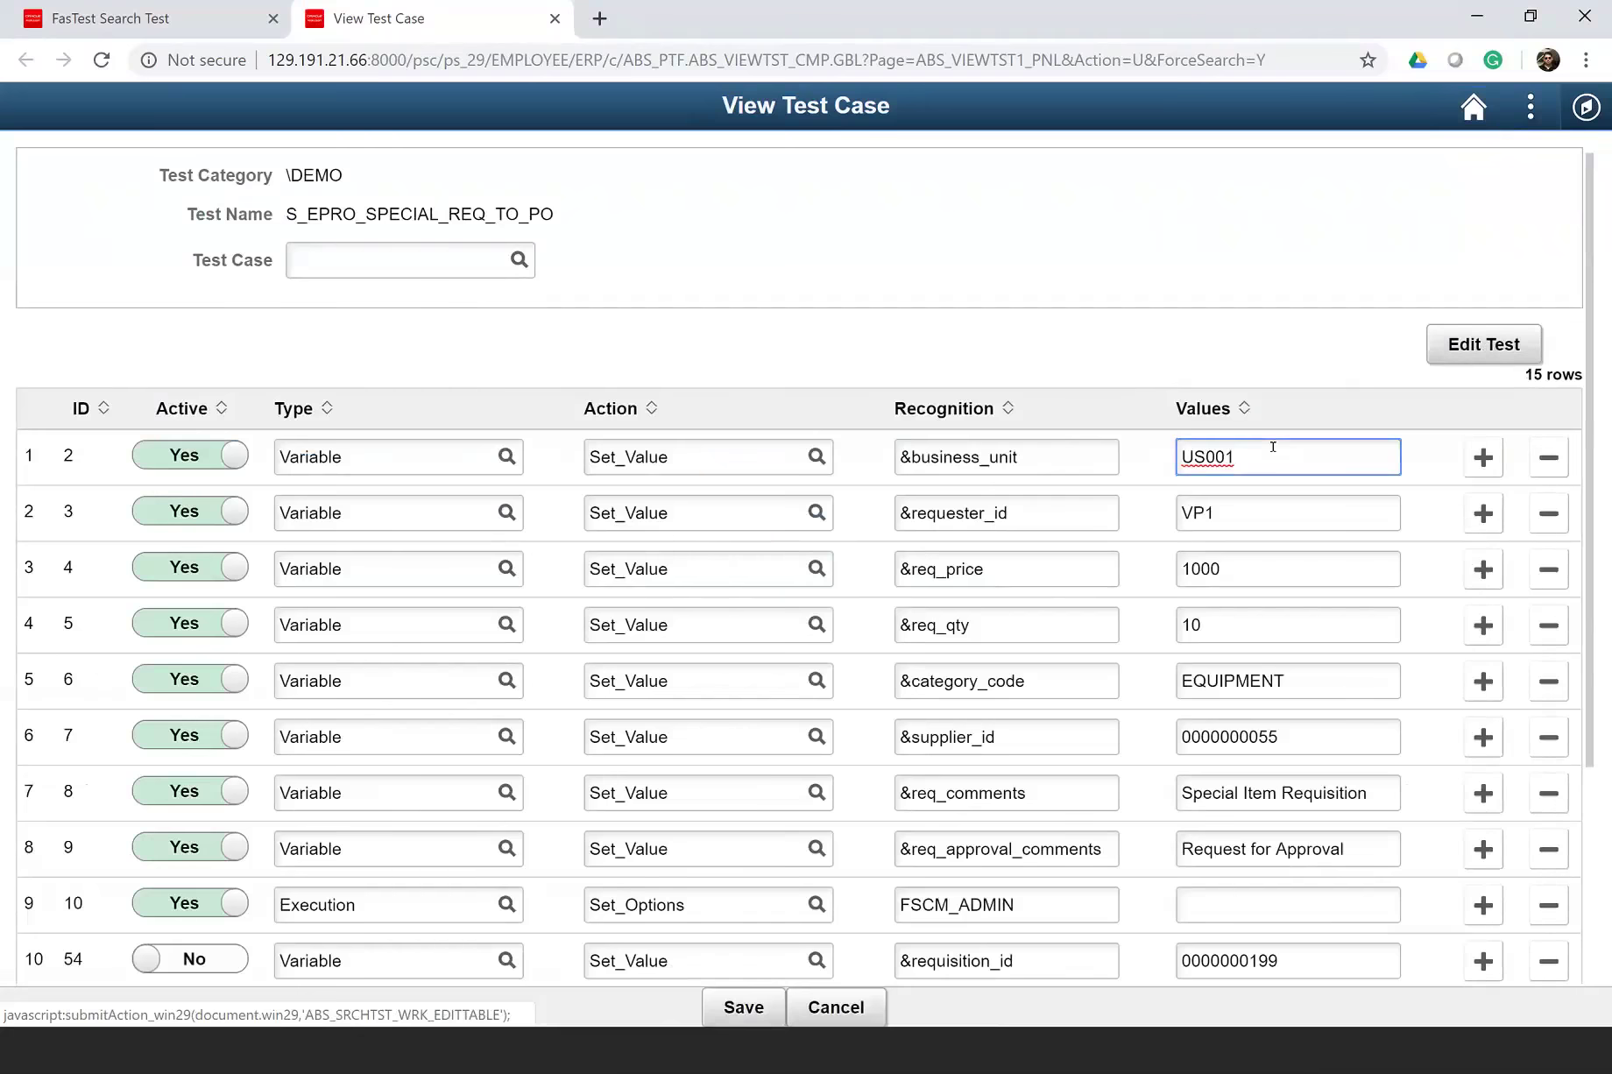
key("BackSpace")
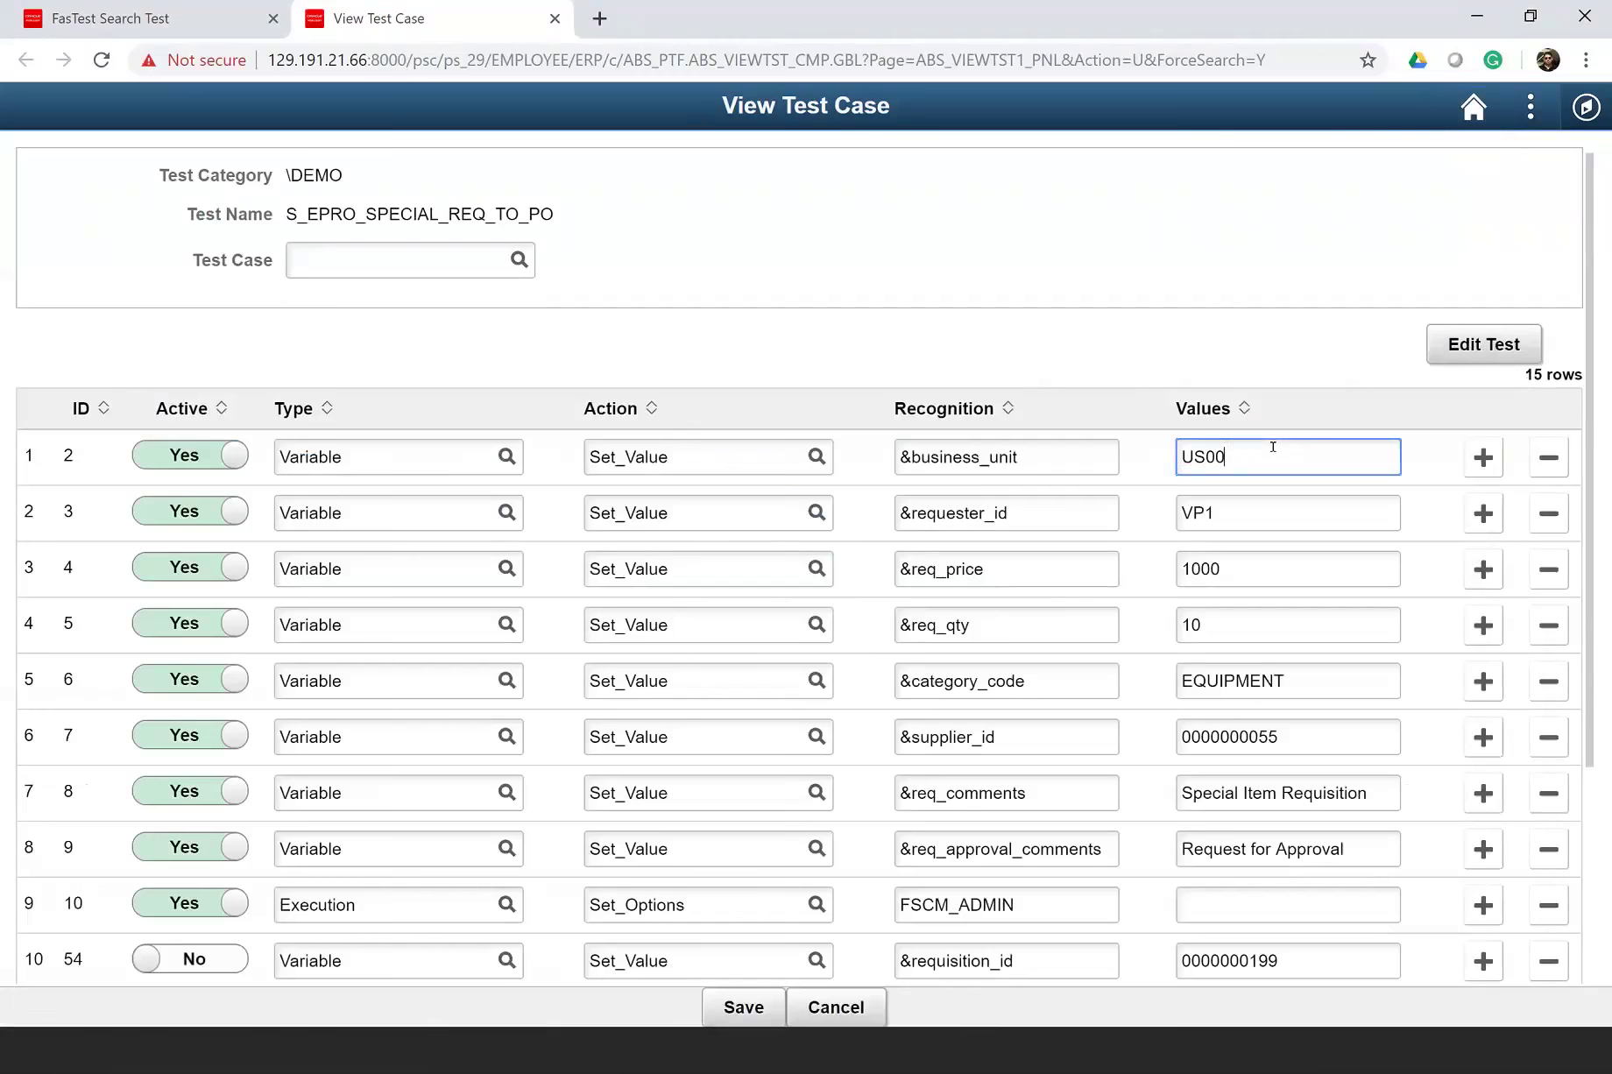
type("2")
scroll(1025, 711, "down", 1)
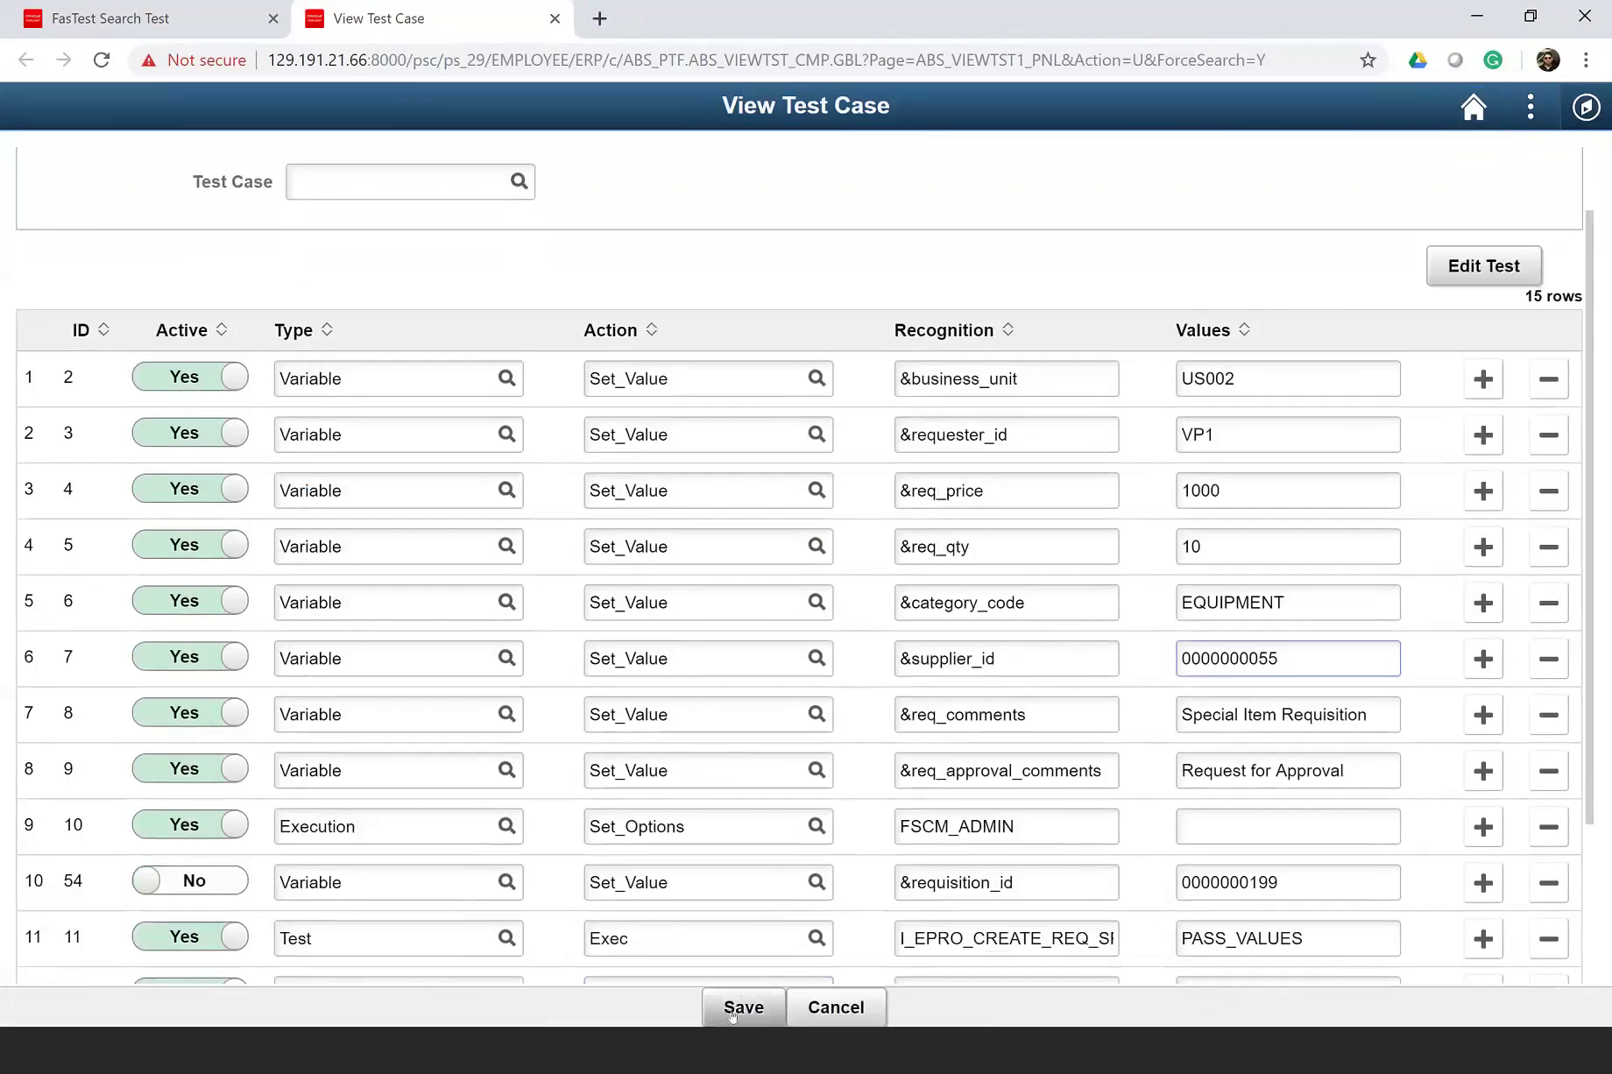
left_click(737, 1007)
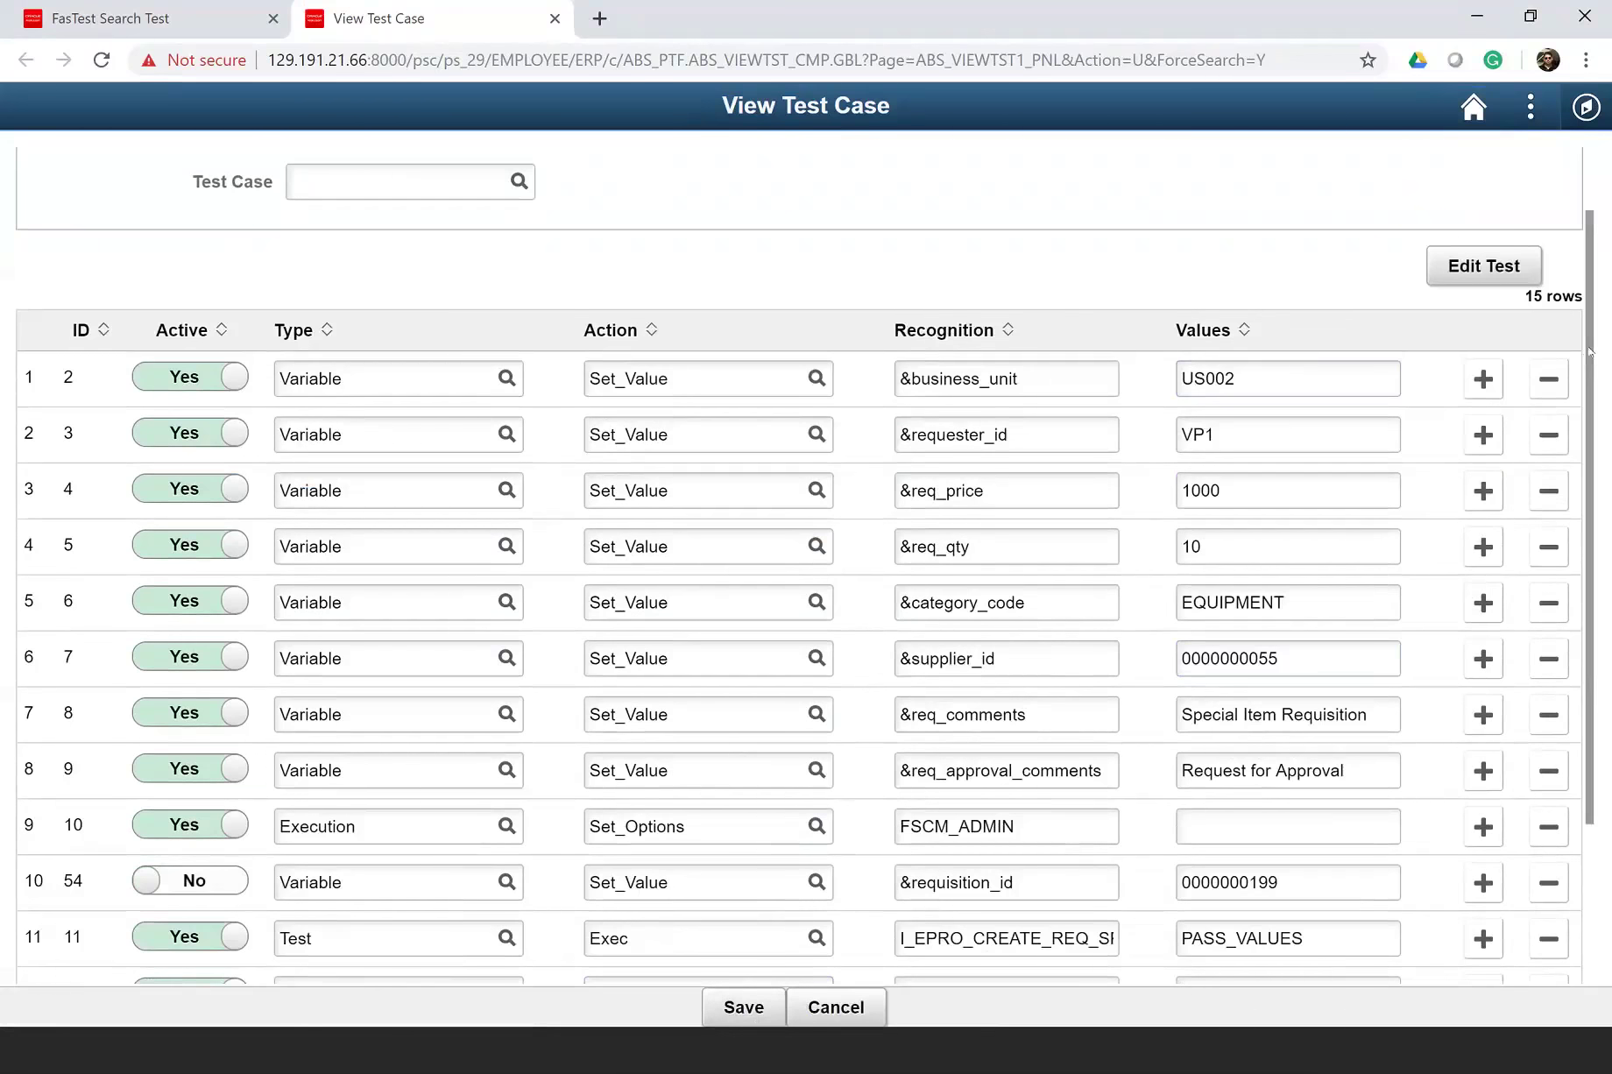
scroll(1590, 351, "up", 1)
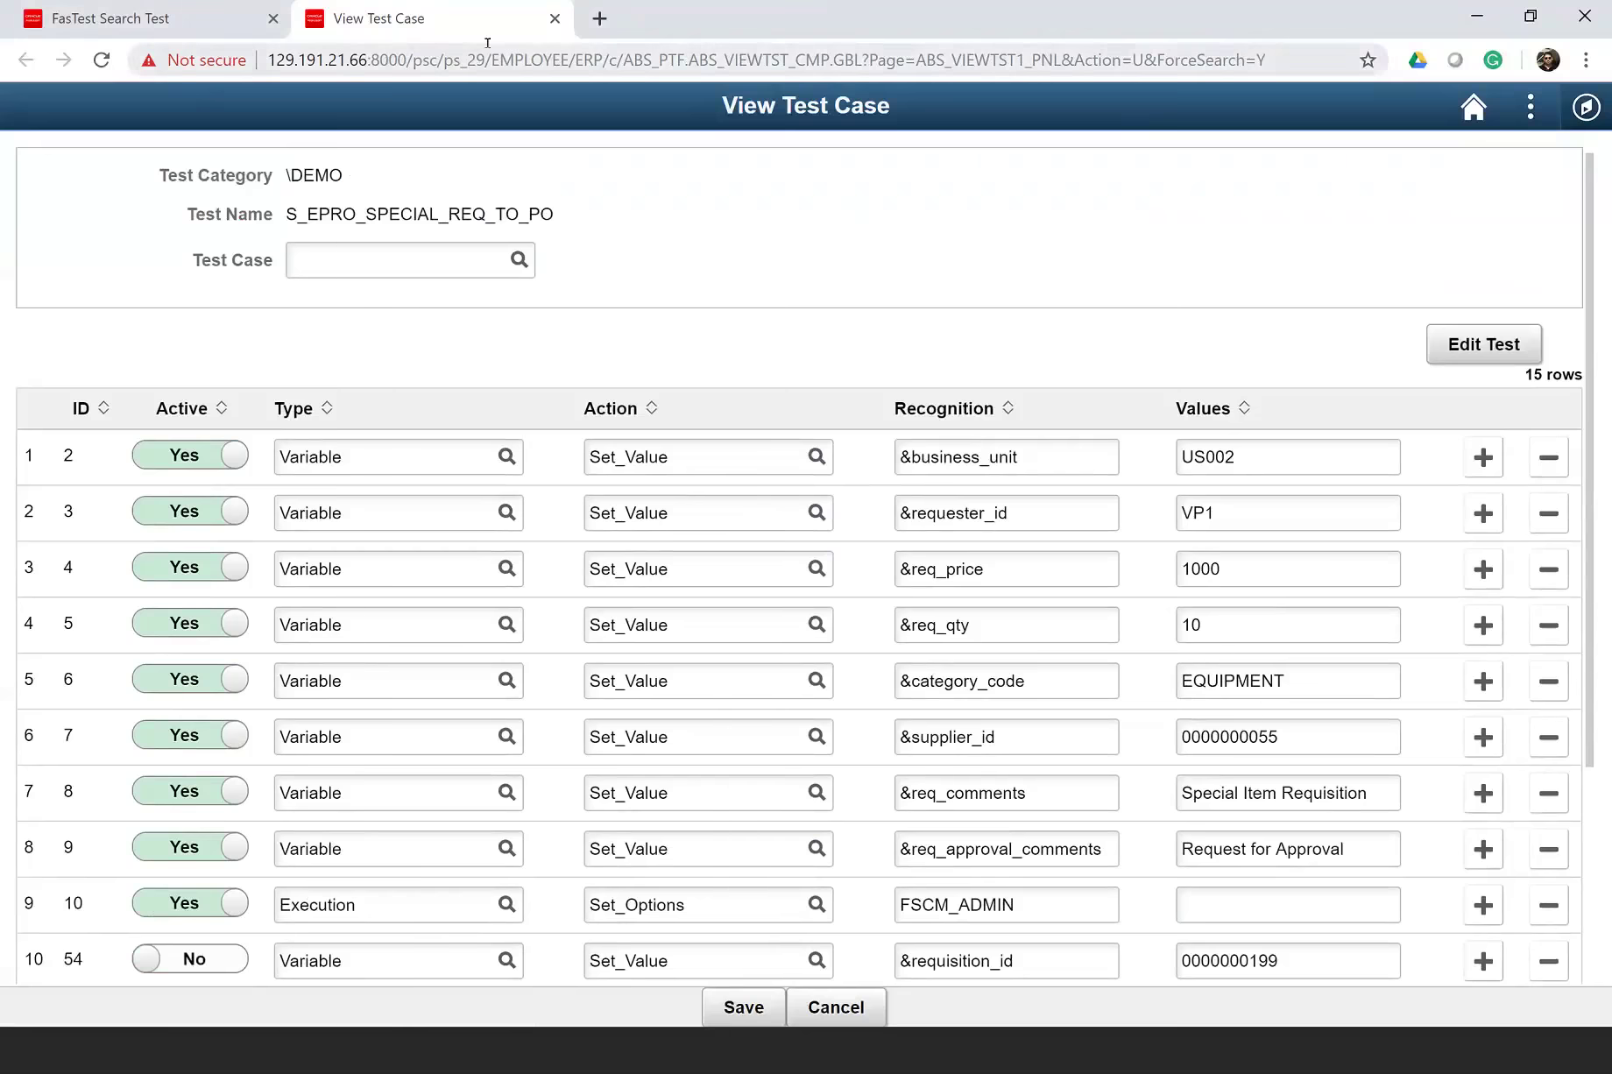
left_click(554, 19)
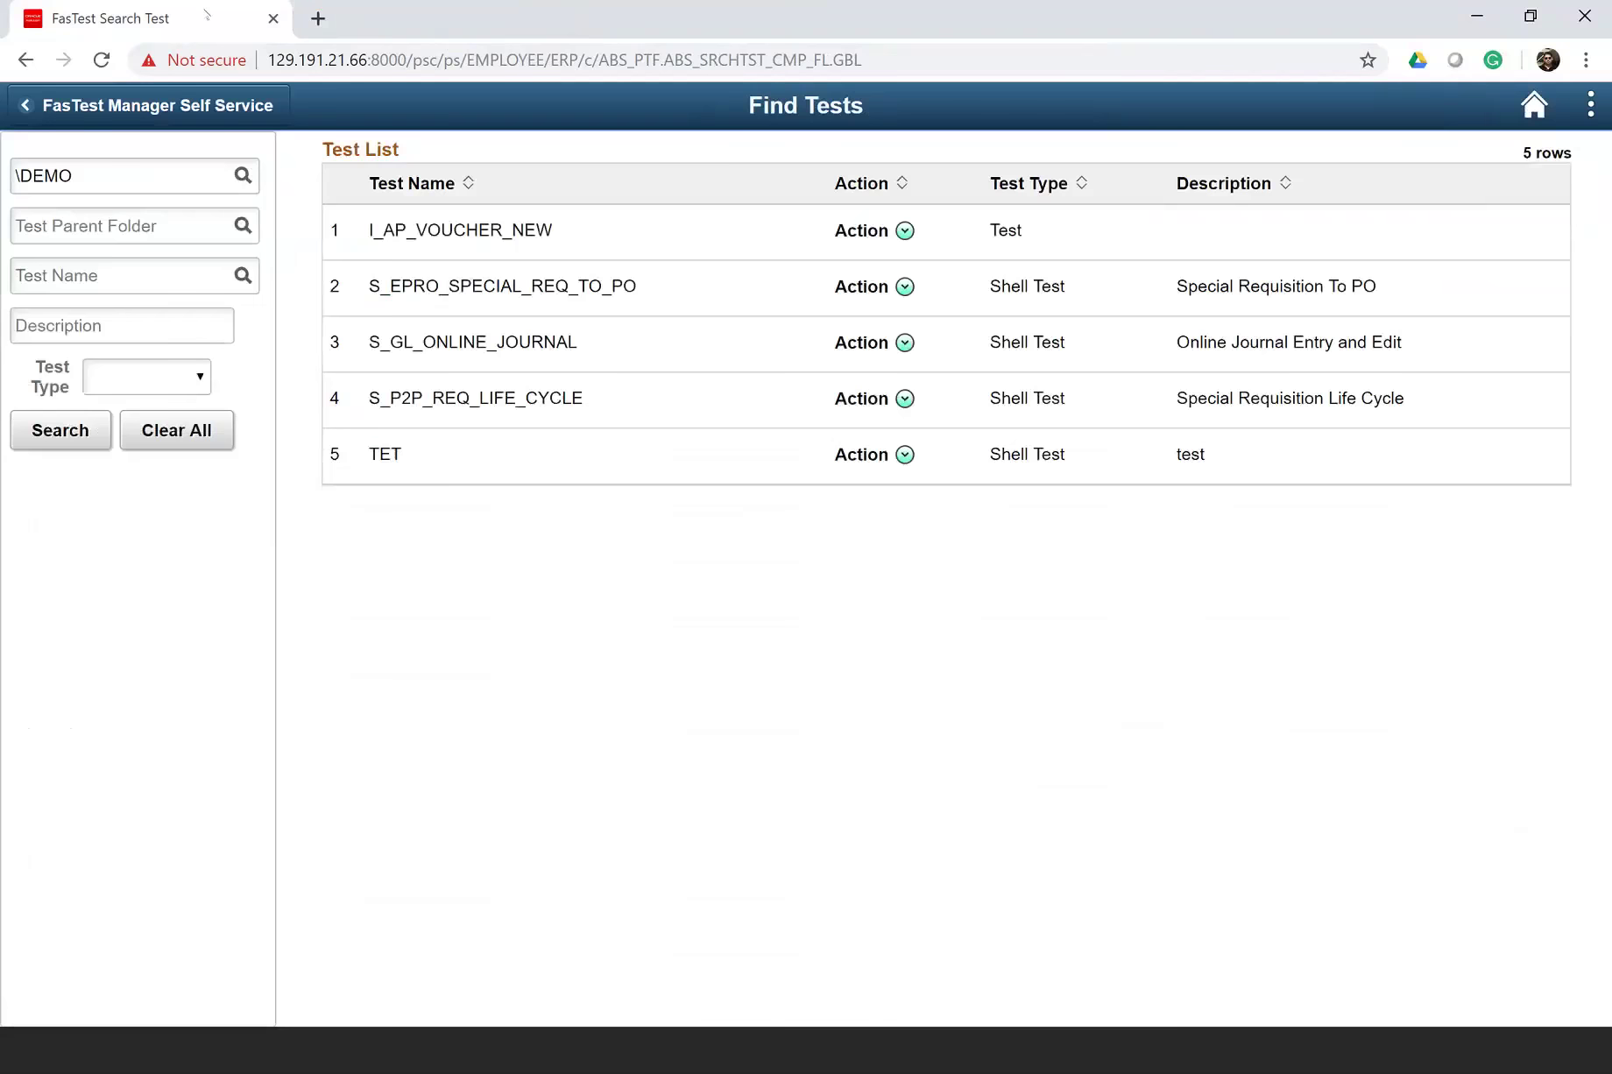
- Return to the FasTest Manager Self Service homepage and initiate a new test execution or schedule
left_click(105, 105)
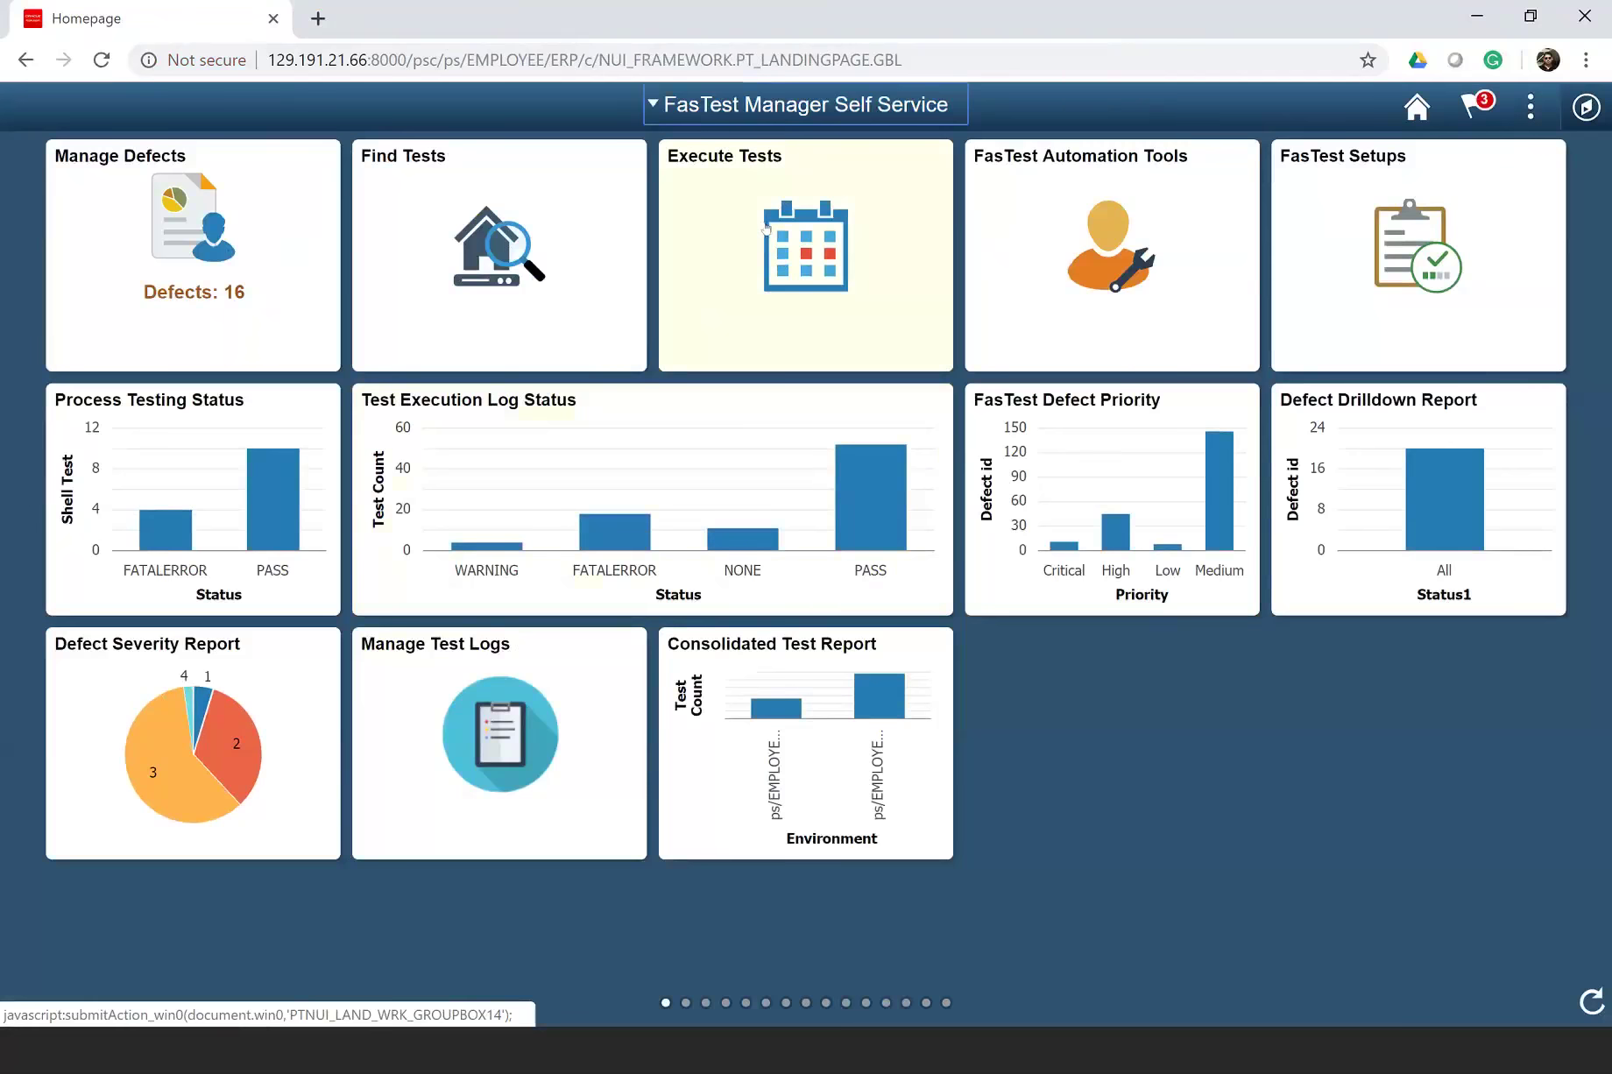
left_click(765, 229)
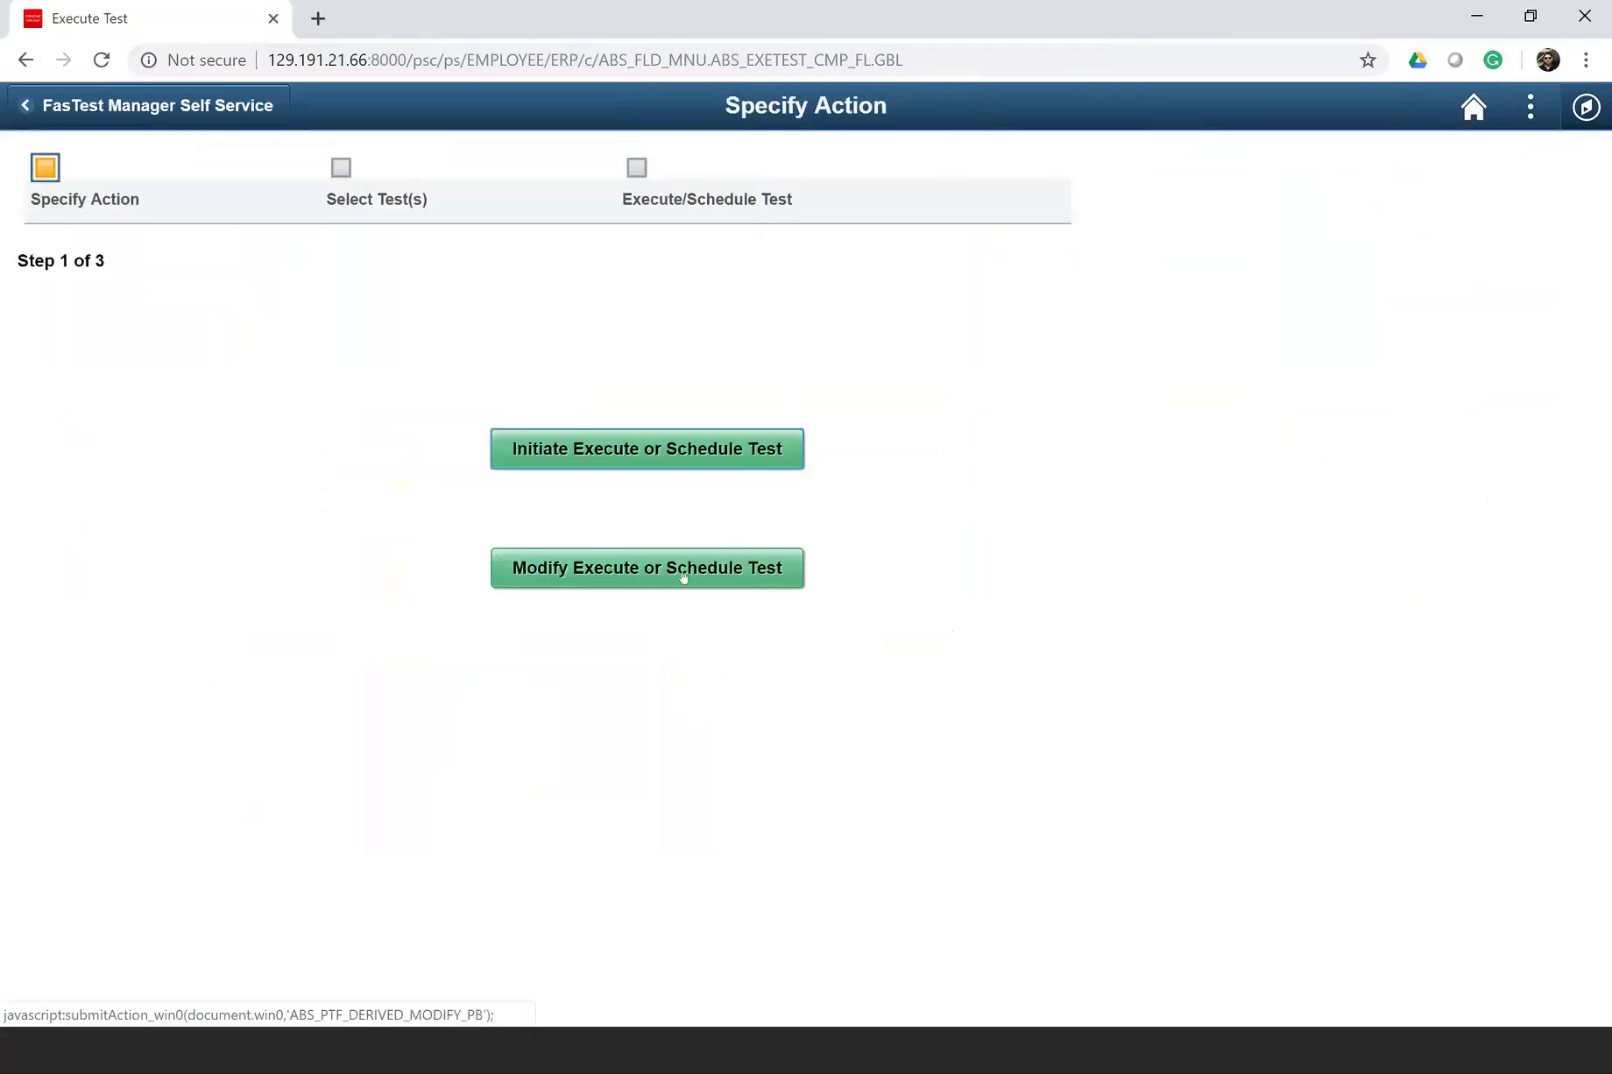
left_click(655, 456)
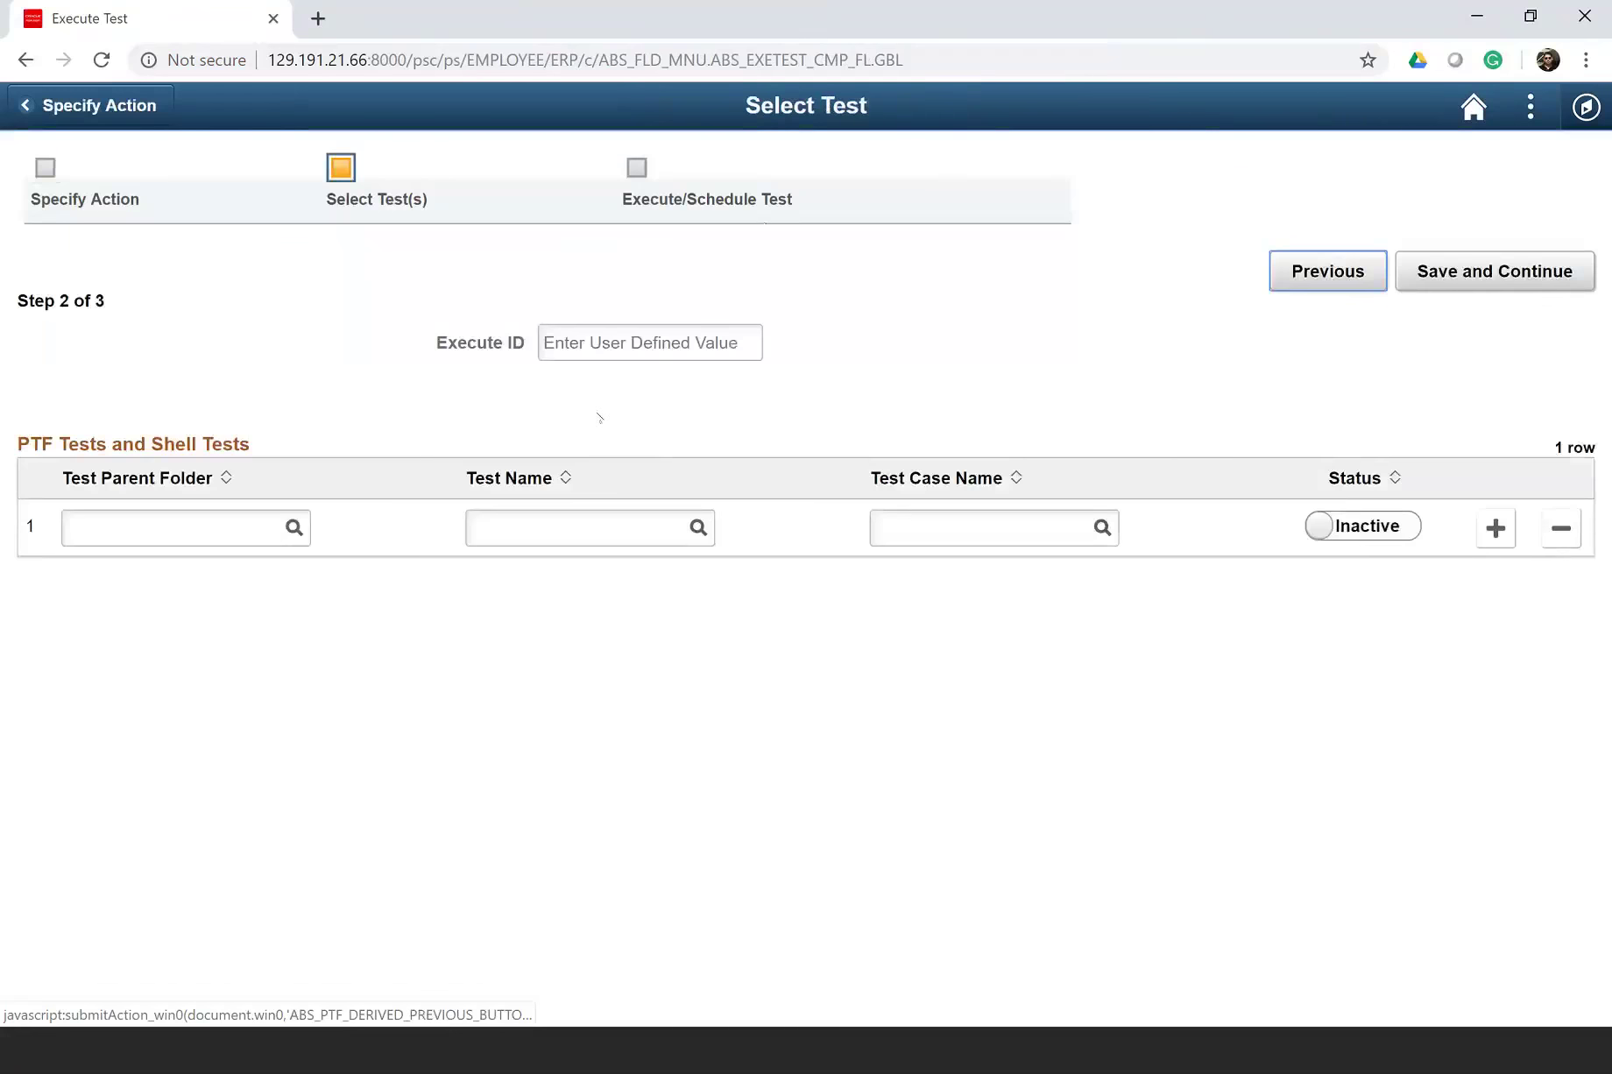
- Set the Execute ID to 123, select \DEMO test S_EPRO_SPECIAL_REQ_TO_PO with test case DEFAULT, and save and continue
left_click(631, 342)
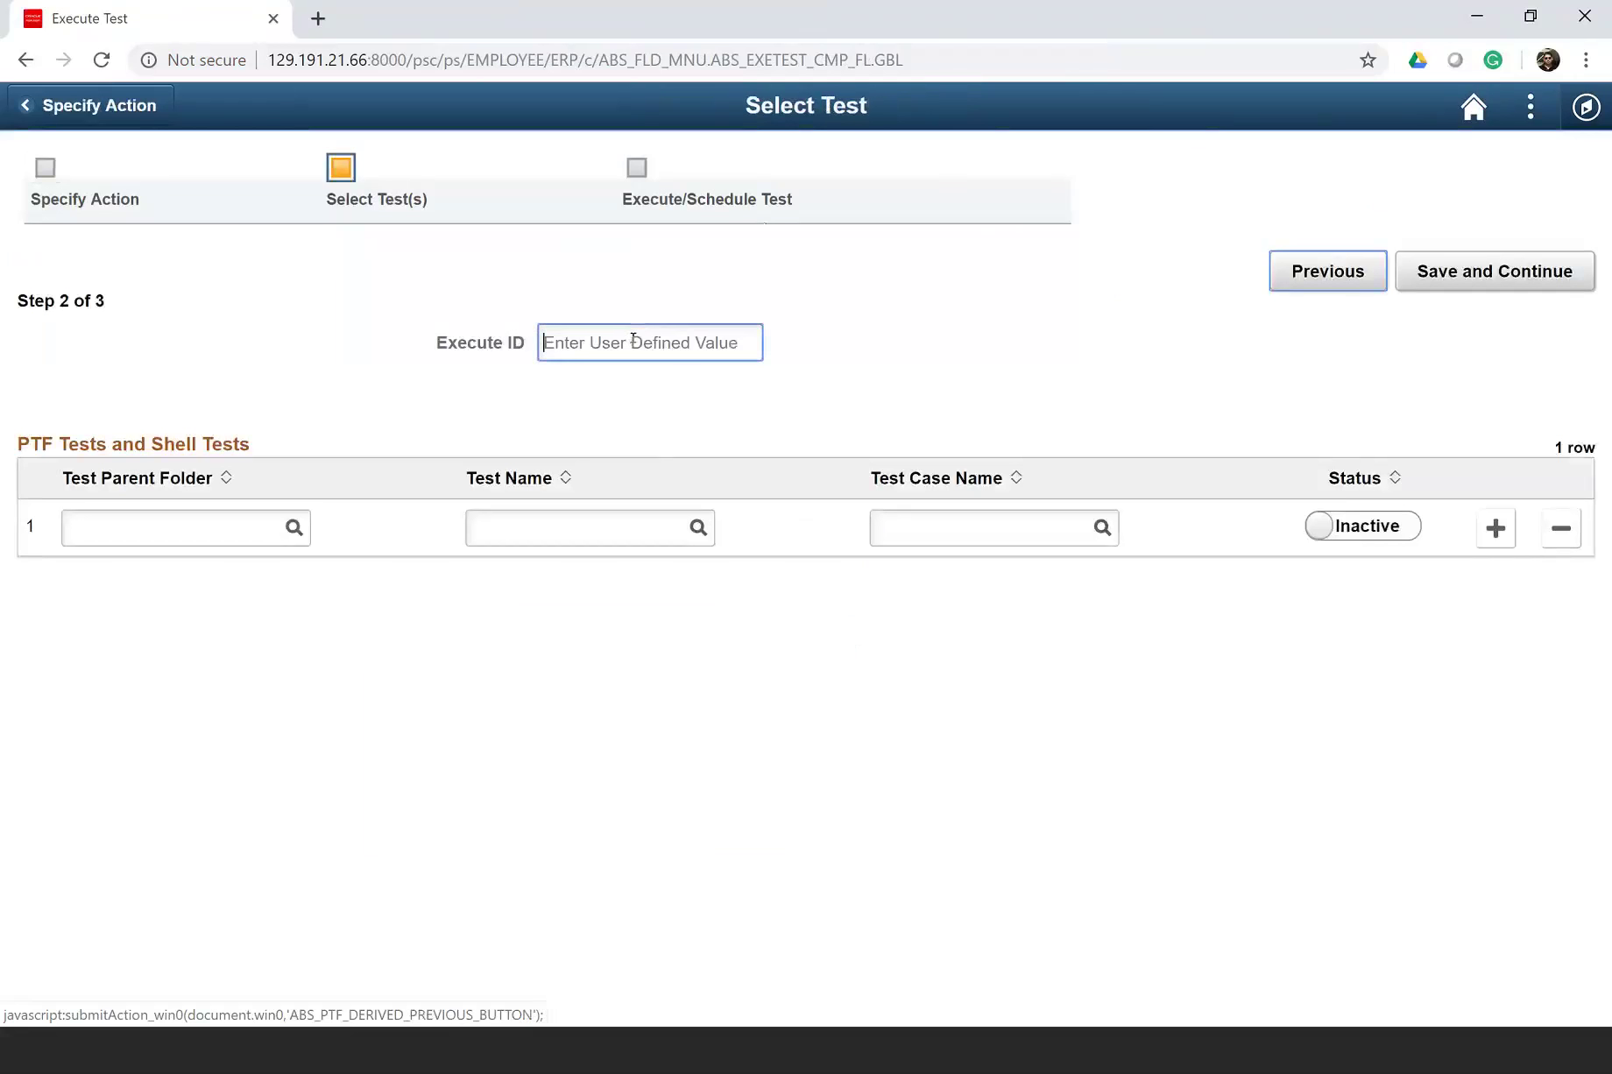
type("123")
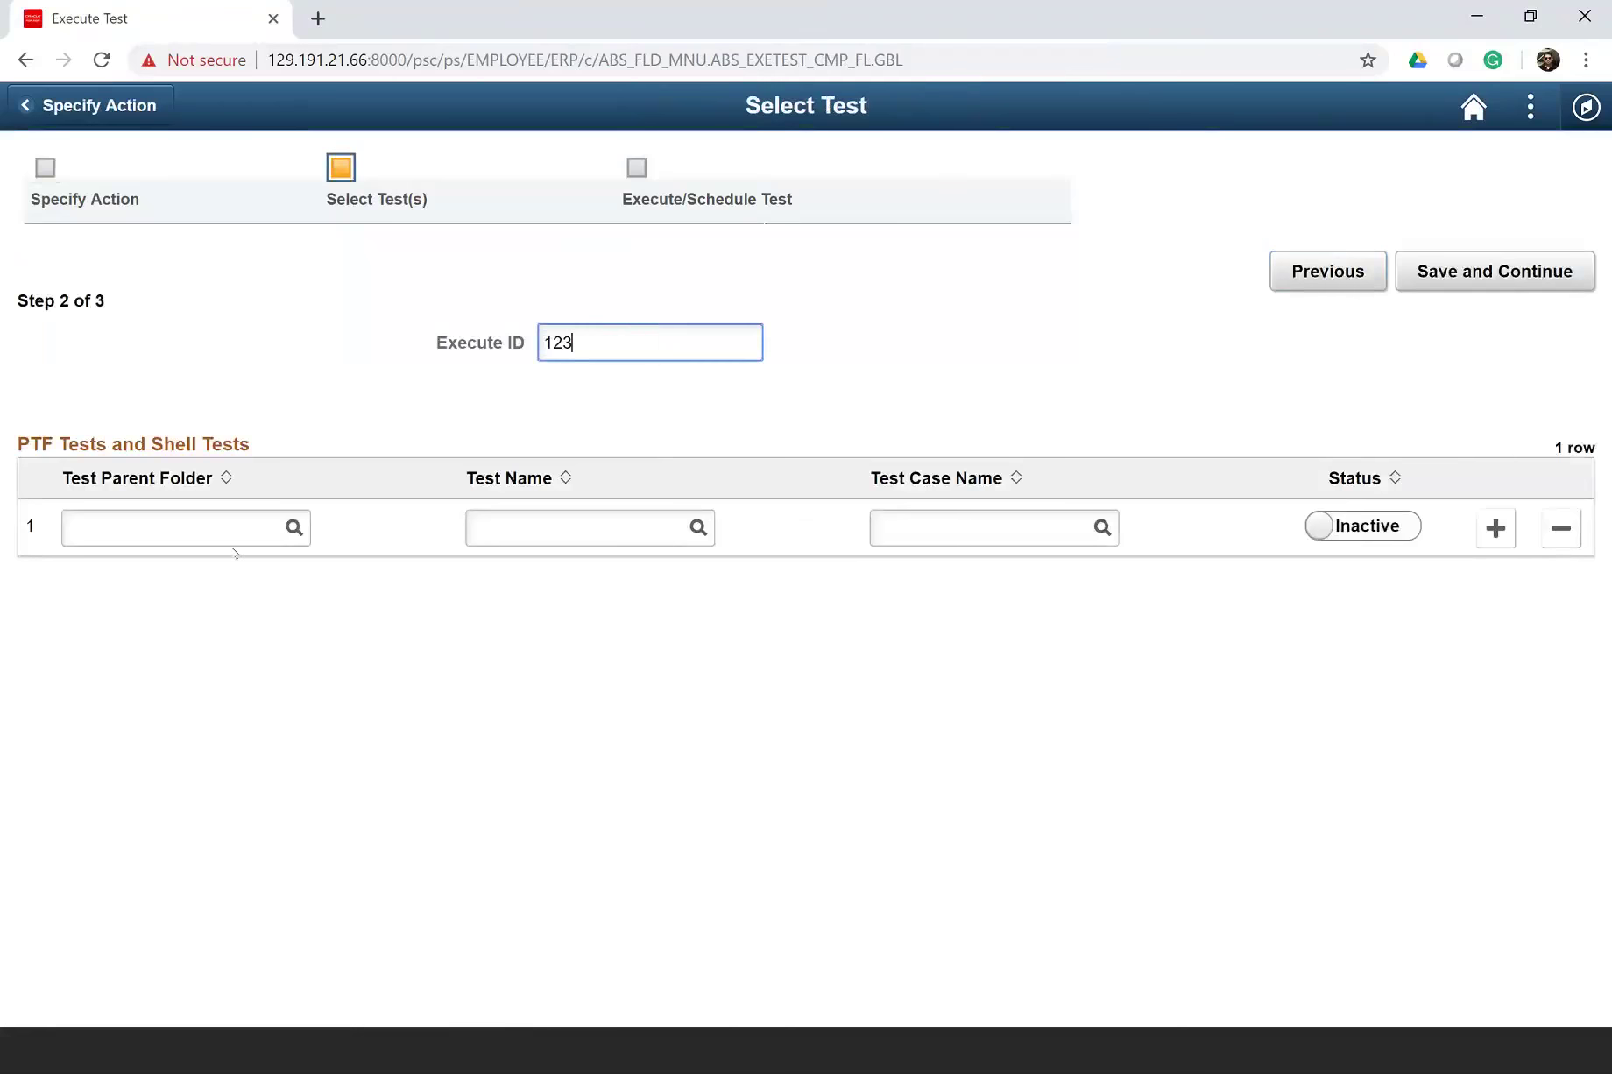
left_click(250, 526)
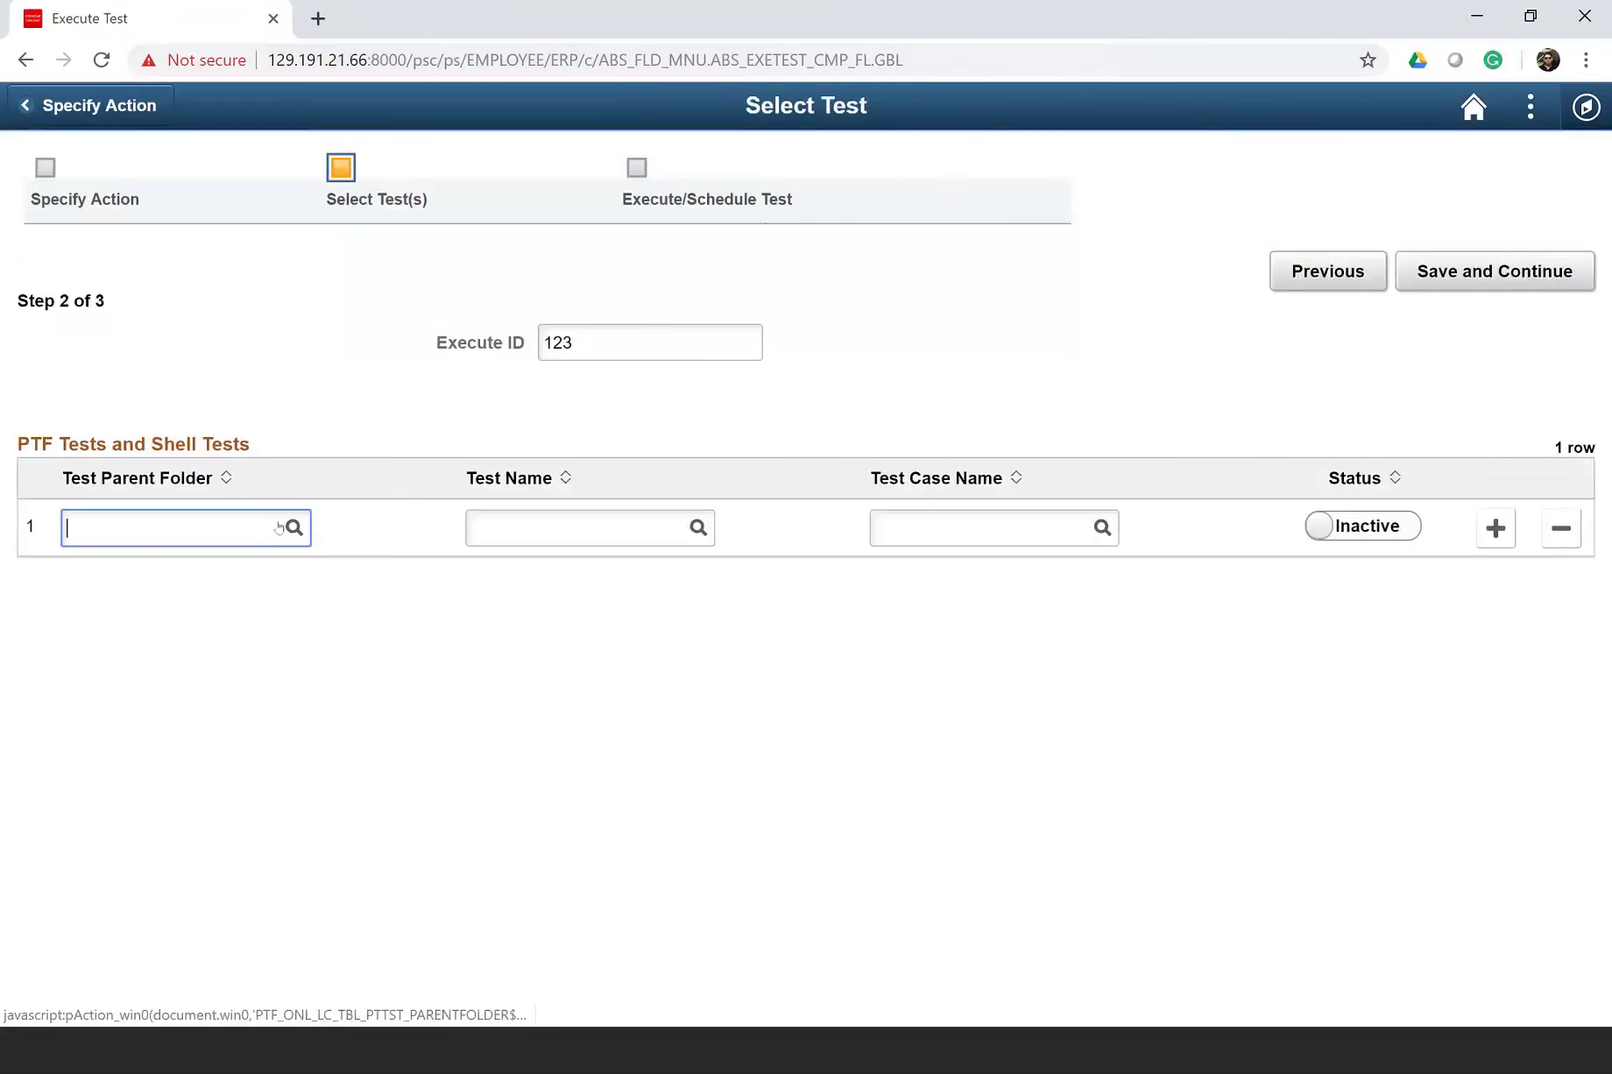
type("\\DEMO")
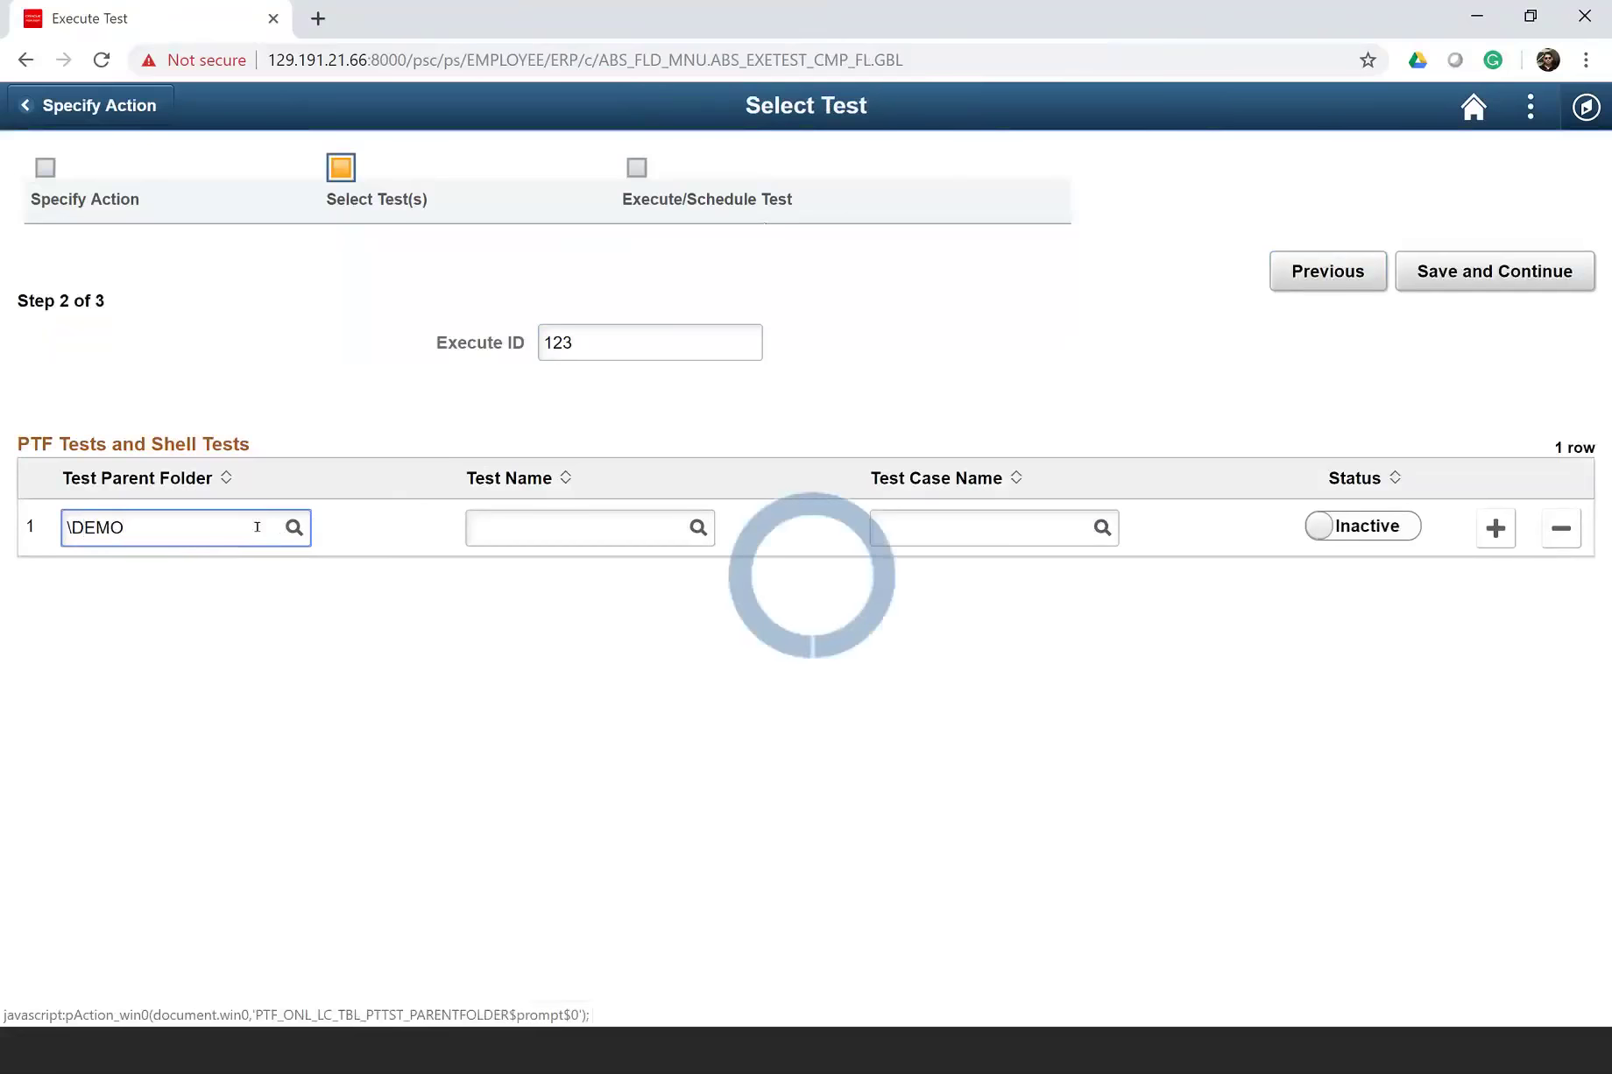
left_click(699, 527)
left_click(469, 433)
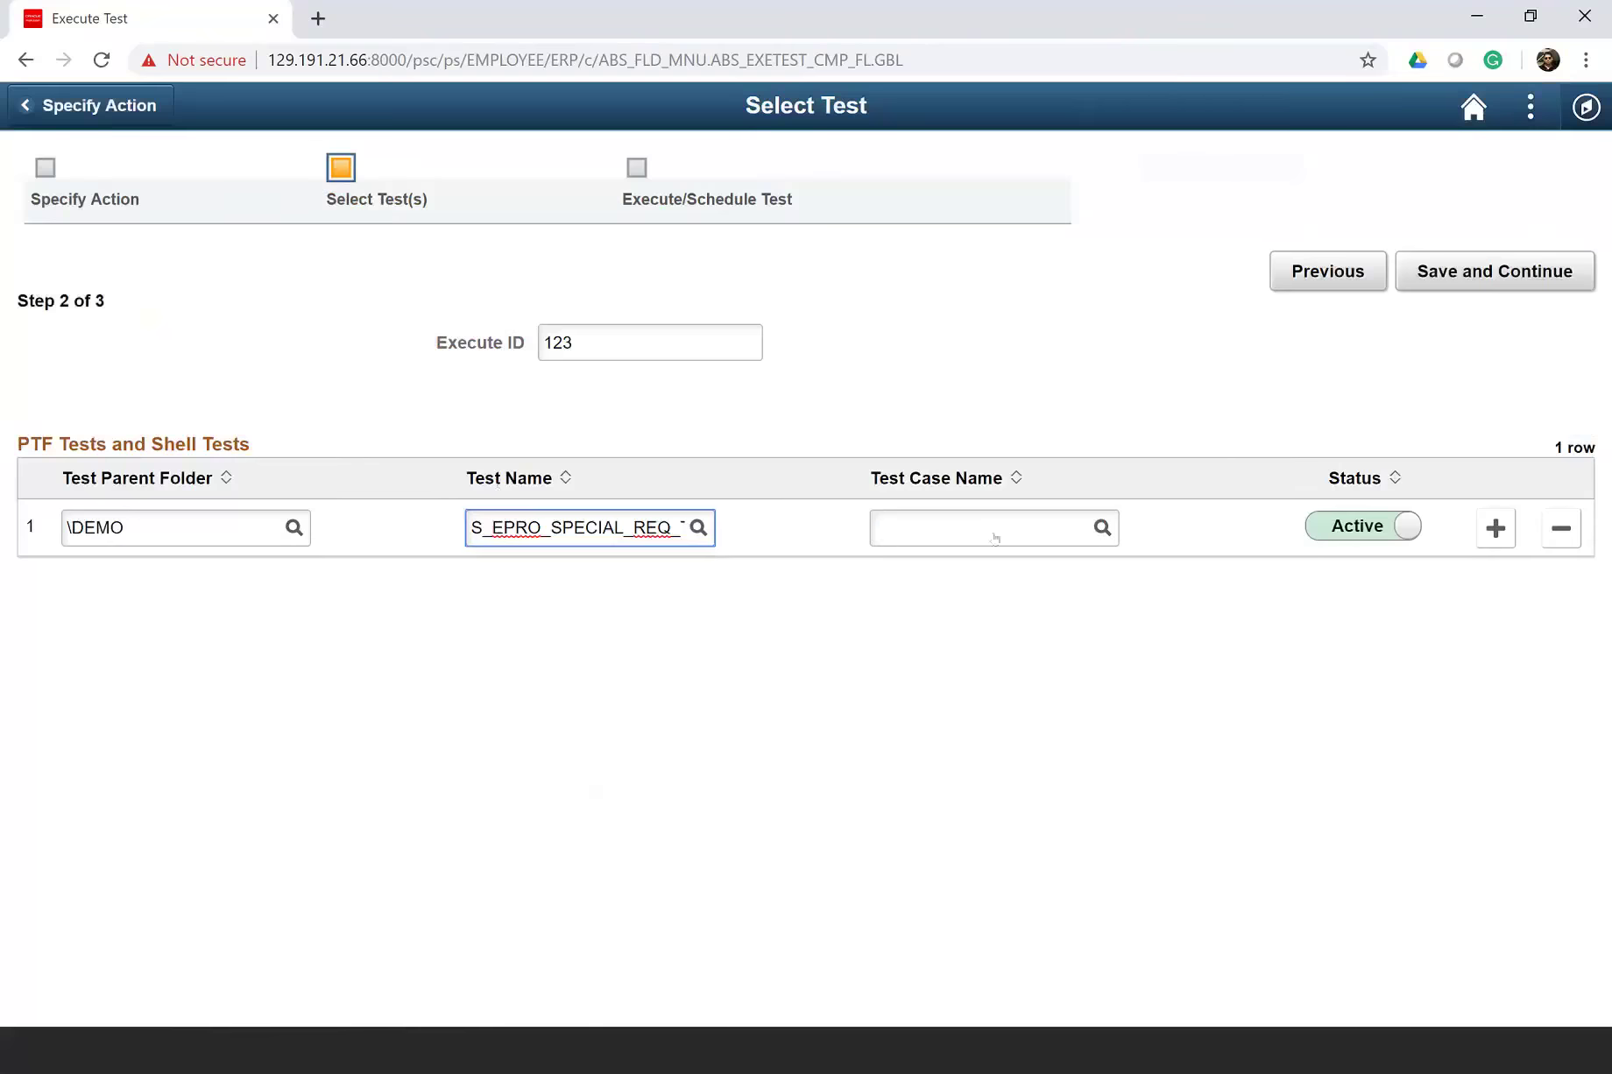
left_click(1101, 527)
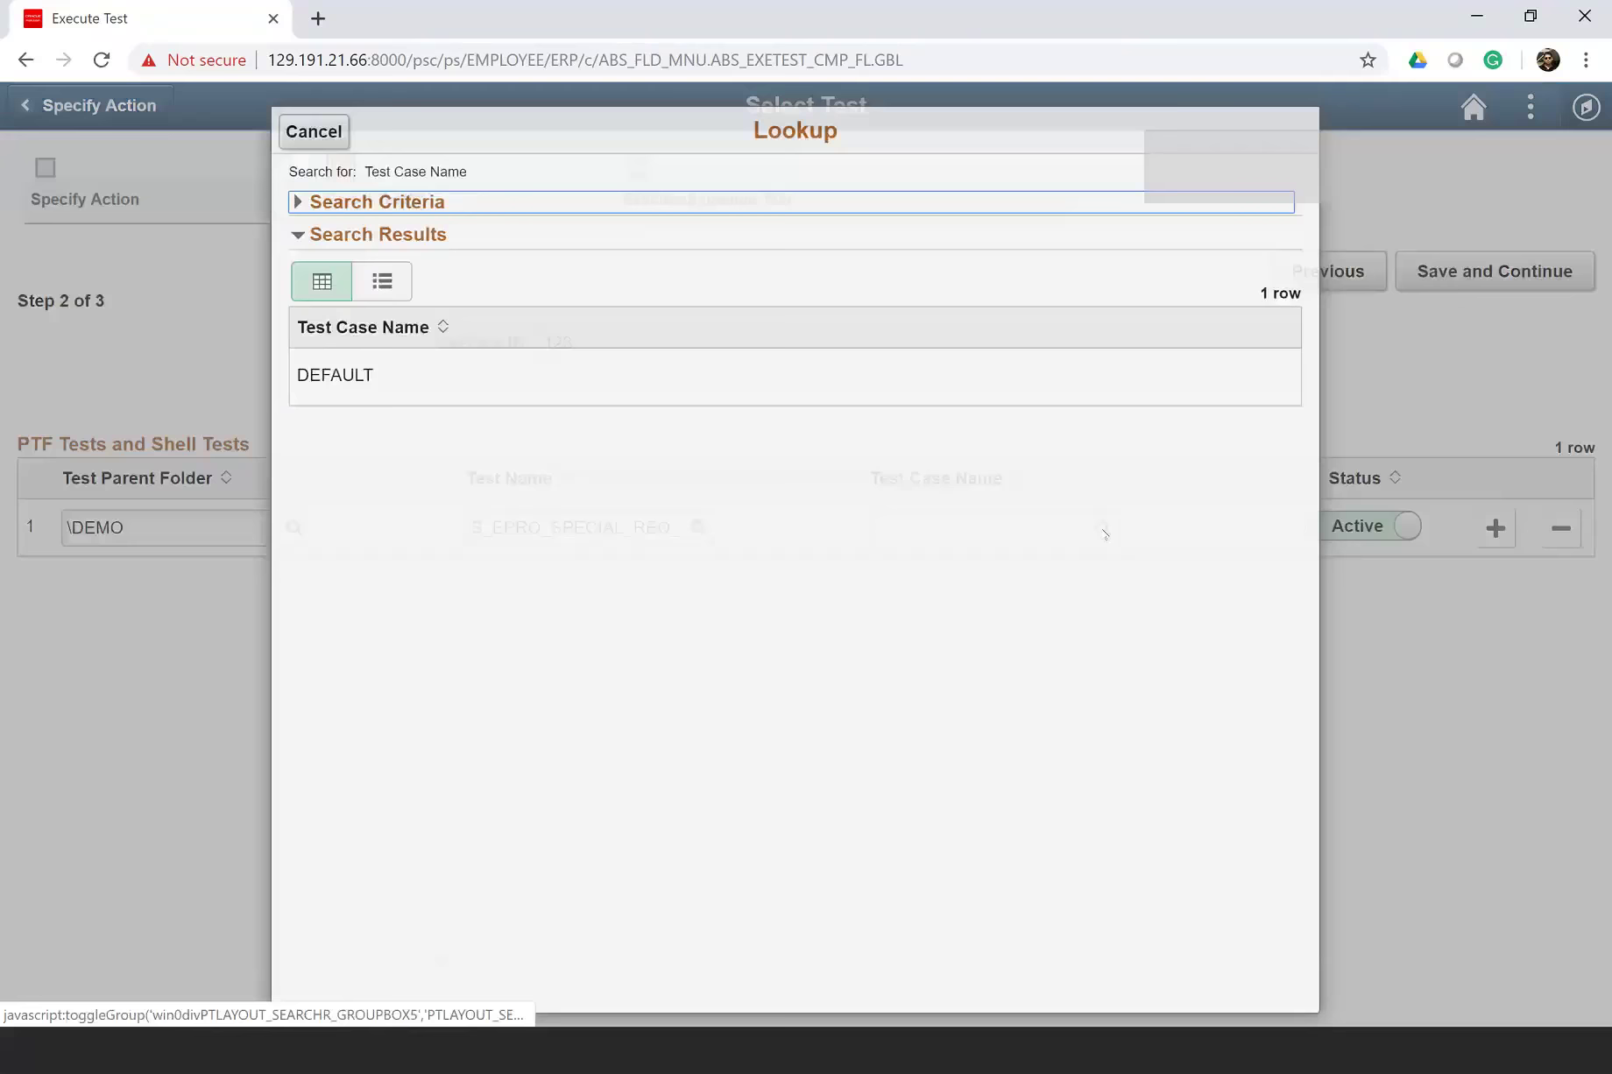
left_click(352, 377)
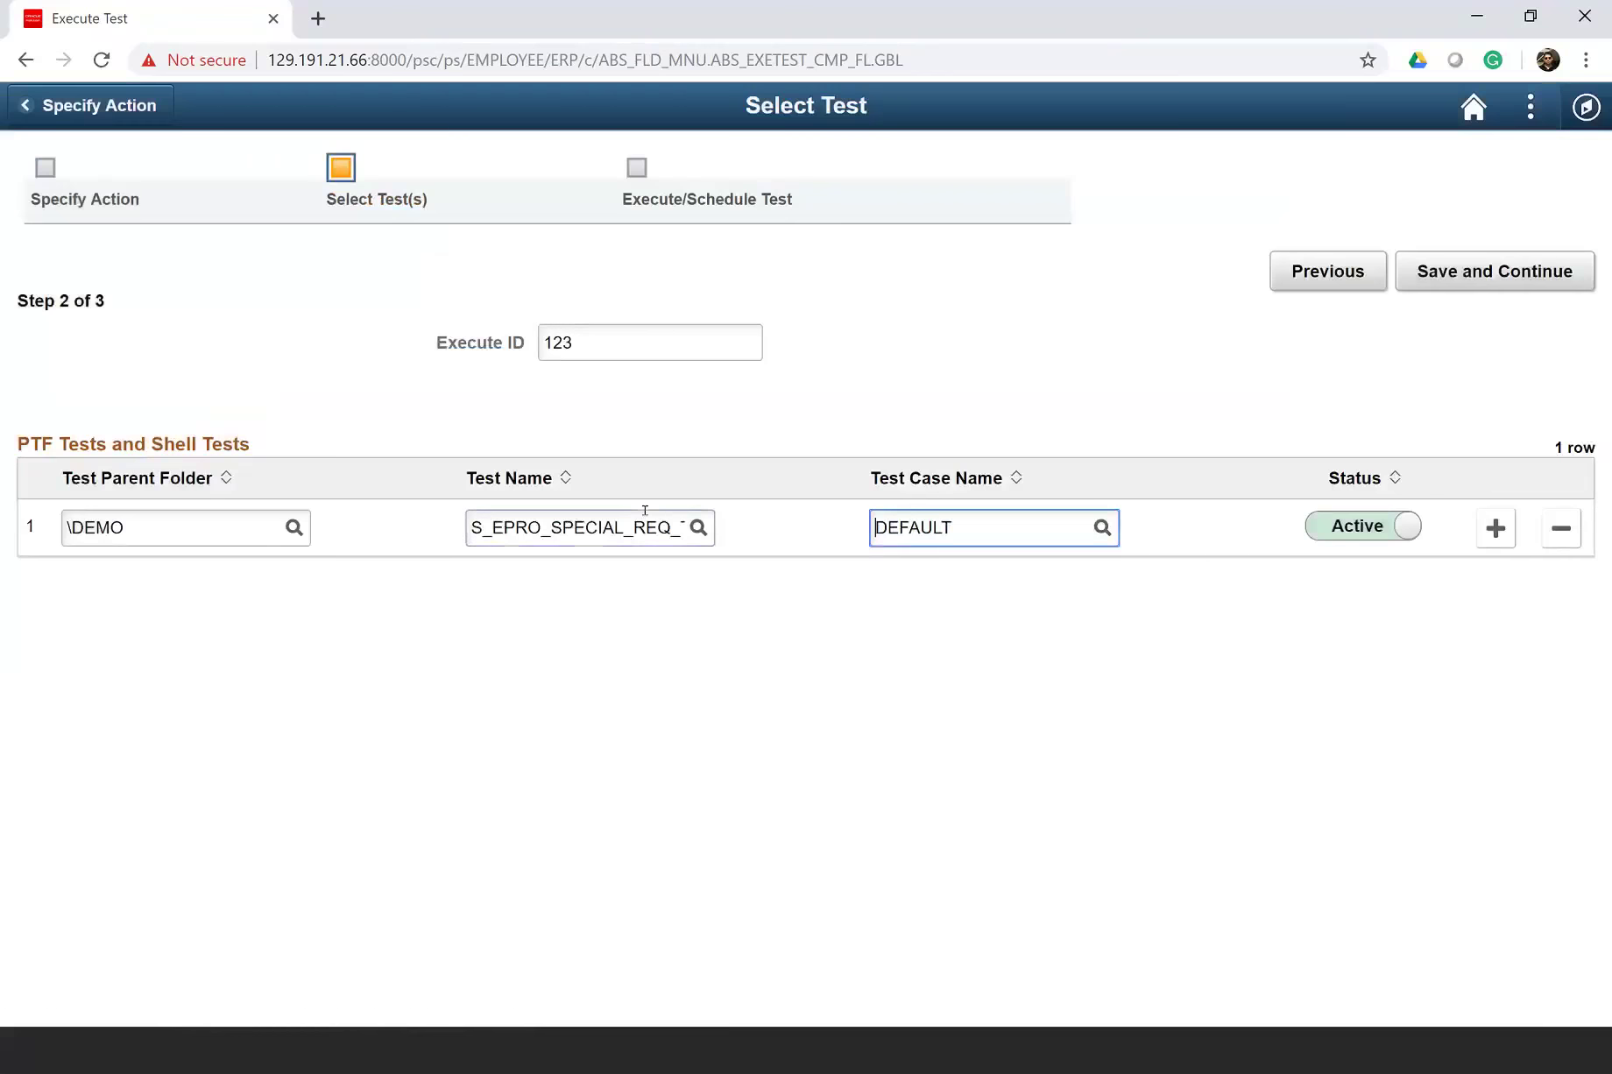
left_click(1481, 277)
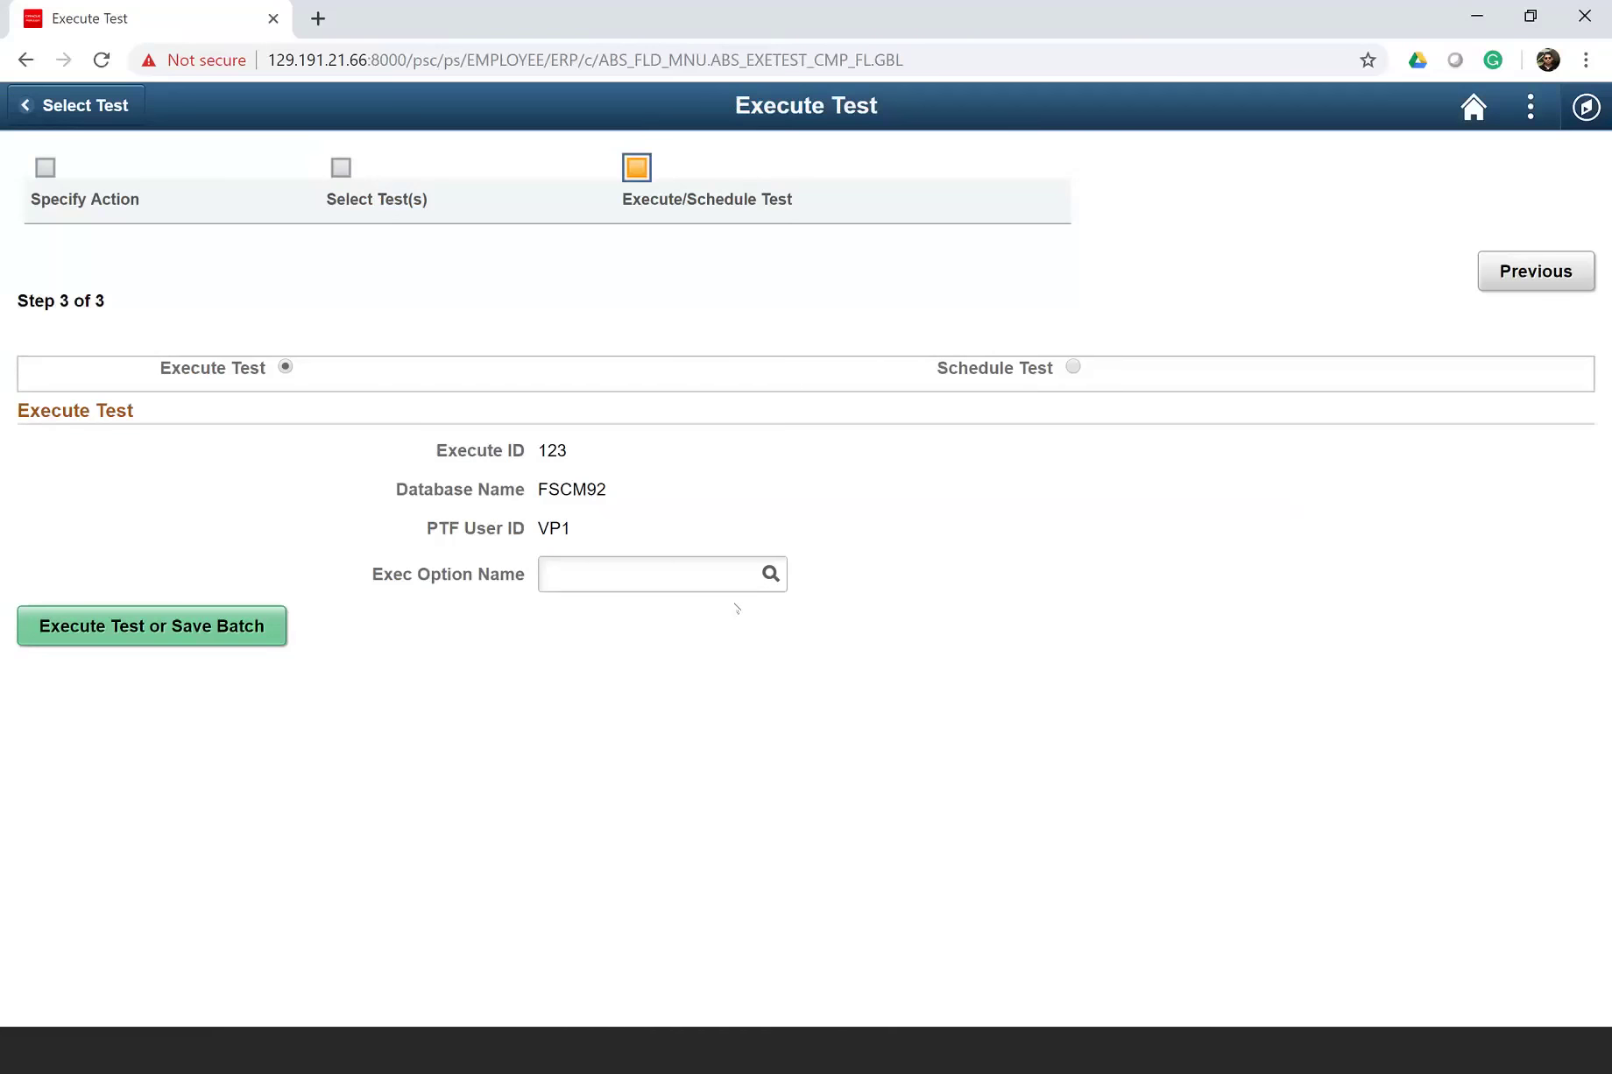
- Choose FSCM_ADMIN as the execution option, and return to the homepage discarding the changes
left_click(770, 574)
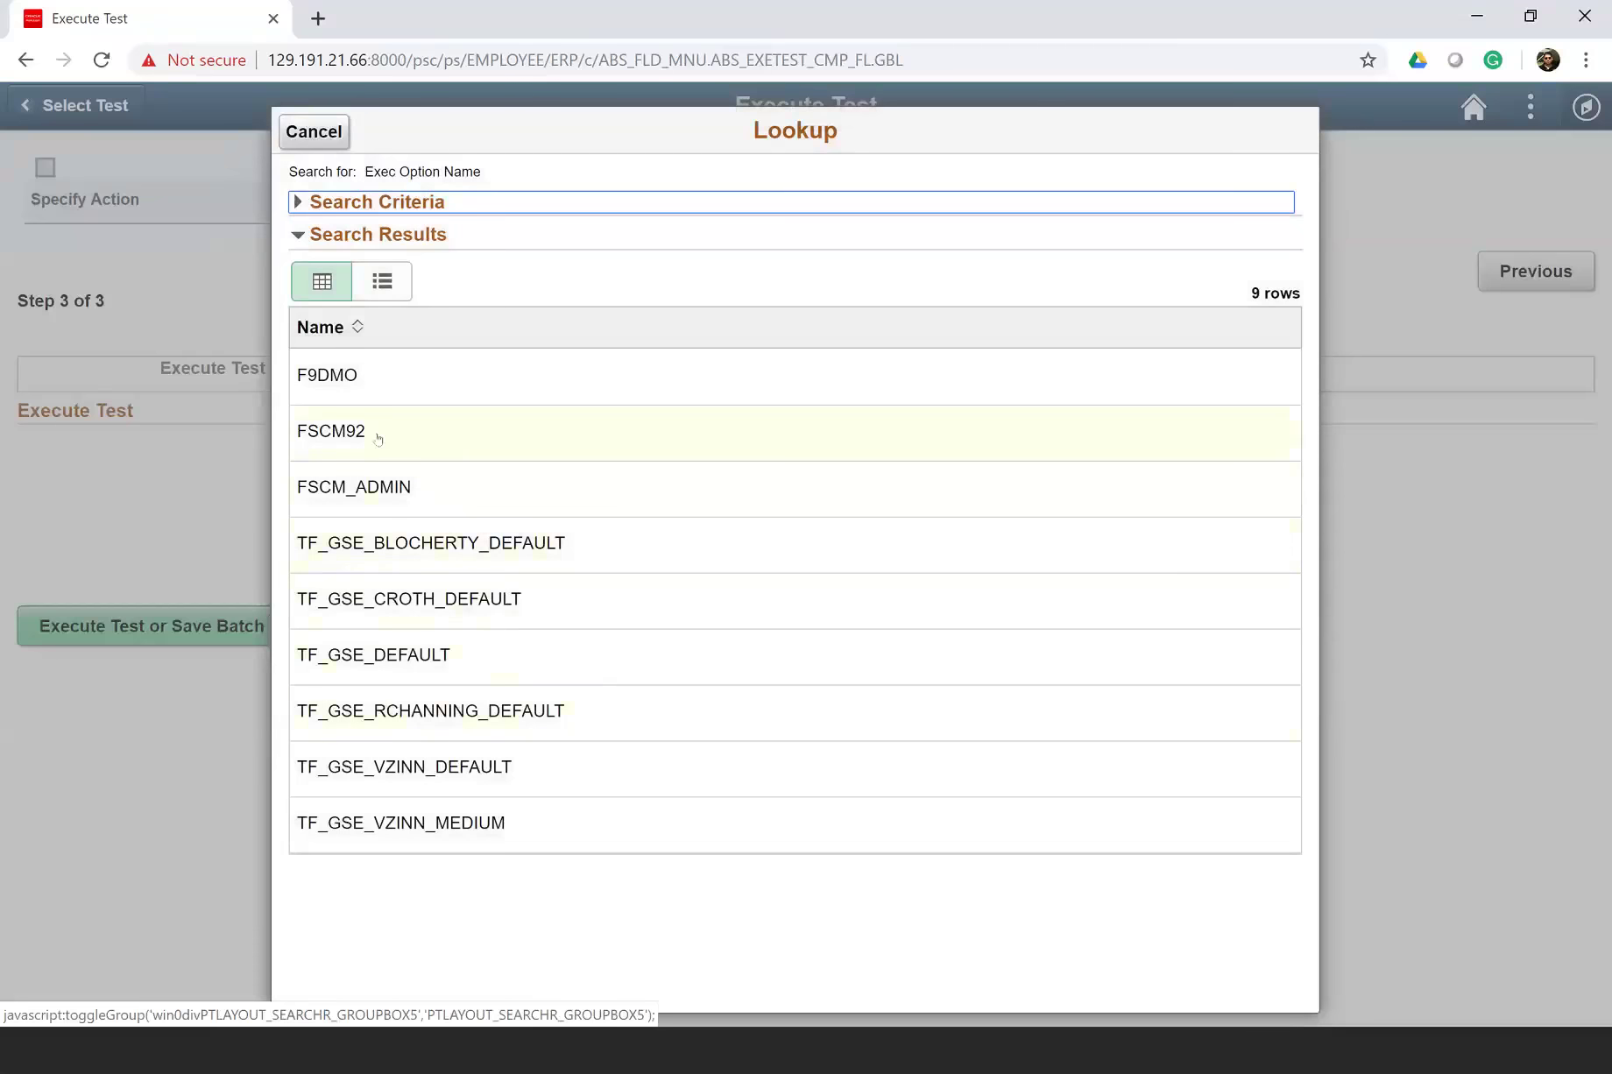
left_click(354, 487)
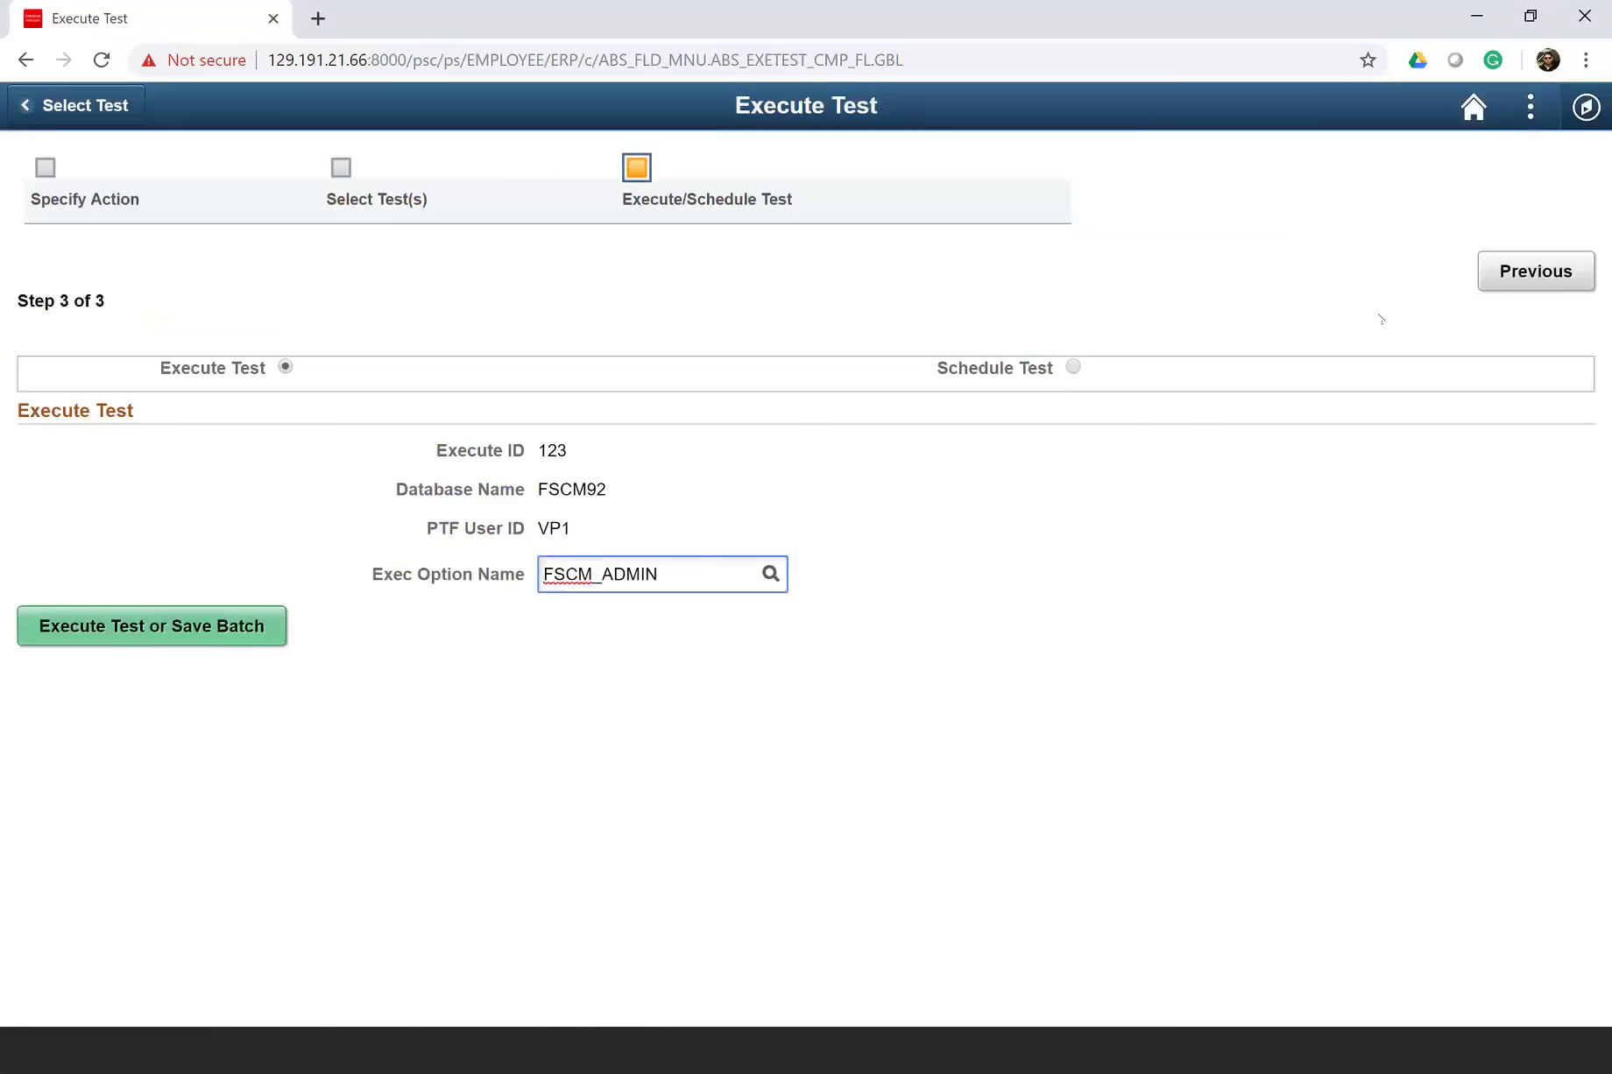
left_click(1475, 112)
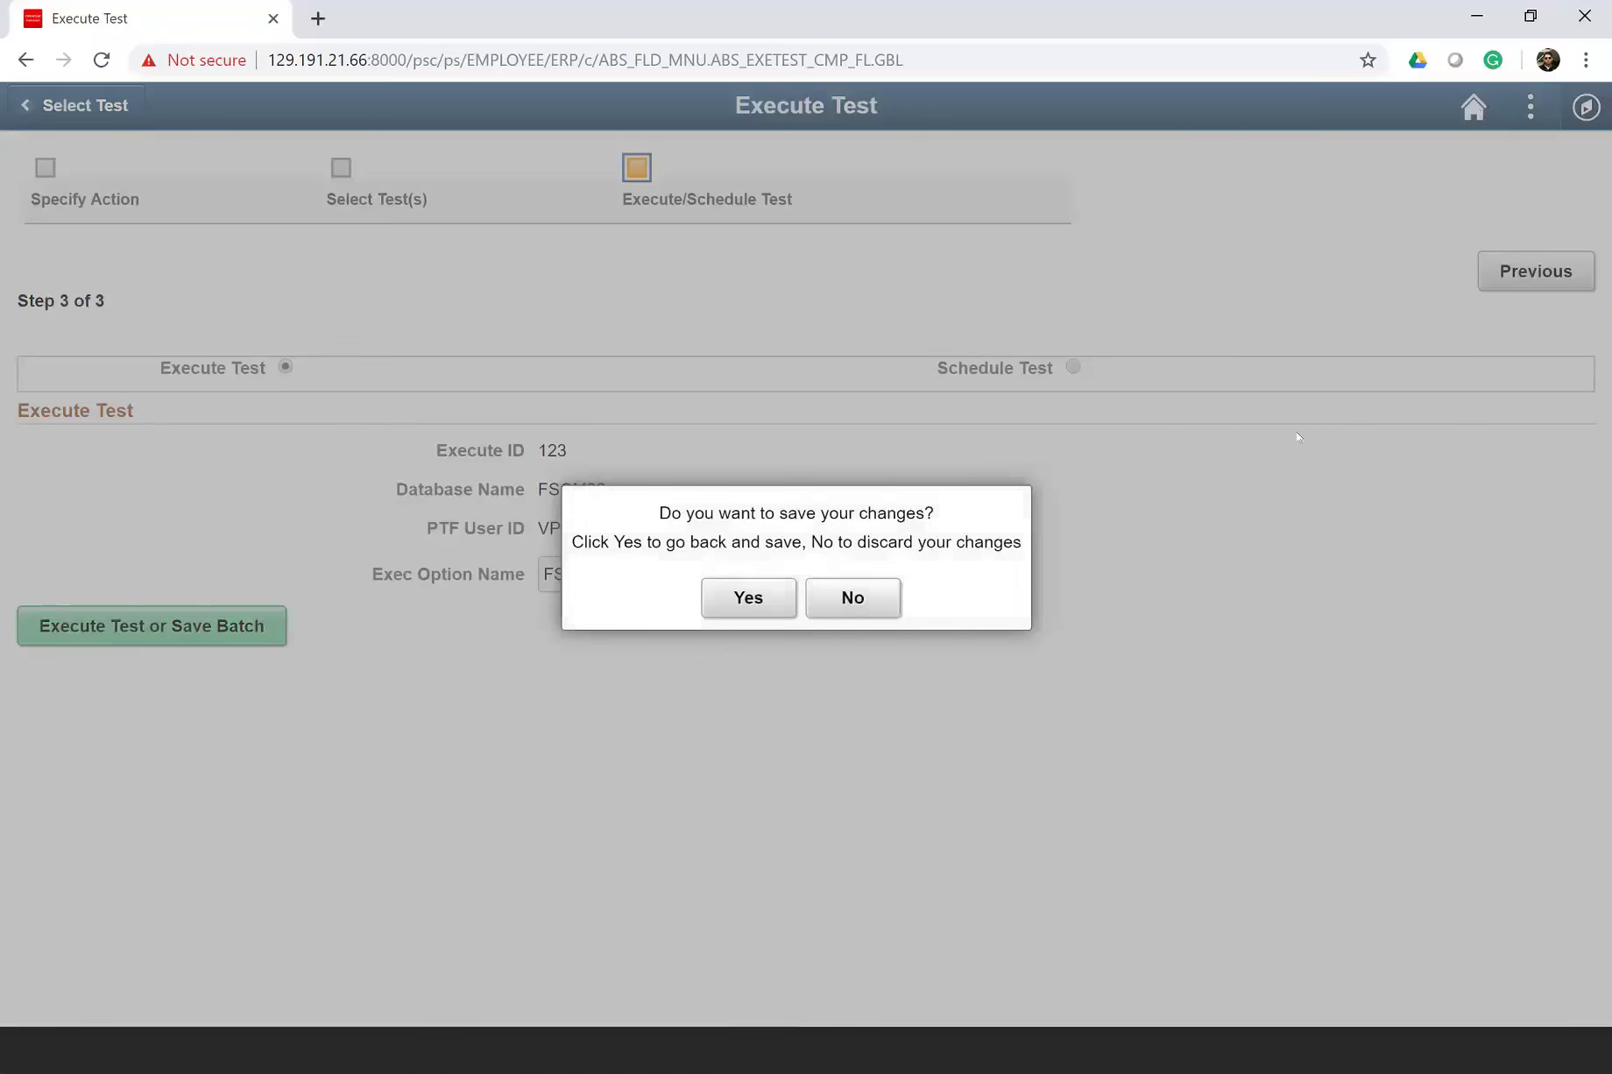
left_click(886, 605)
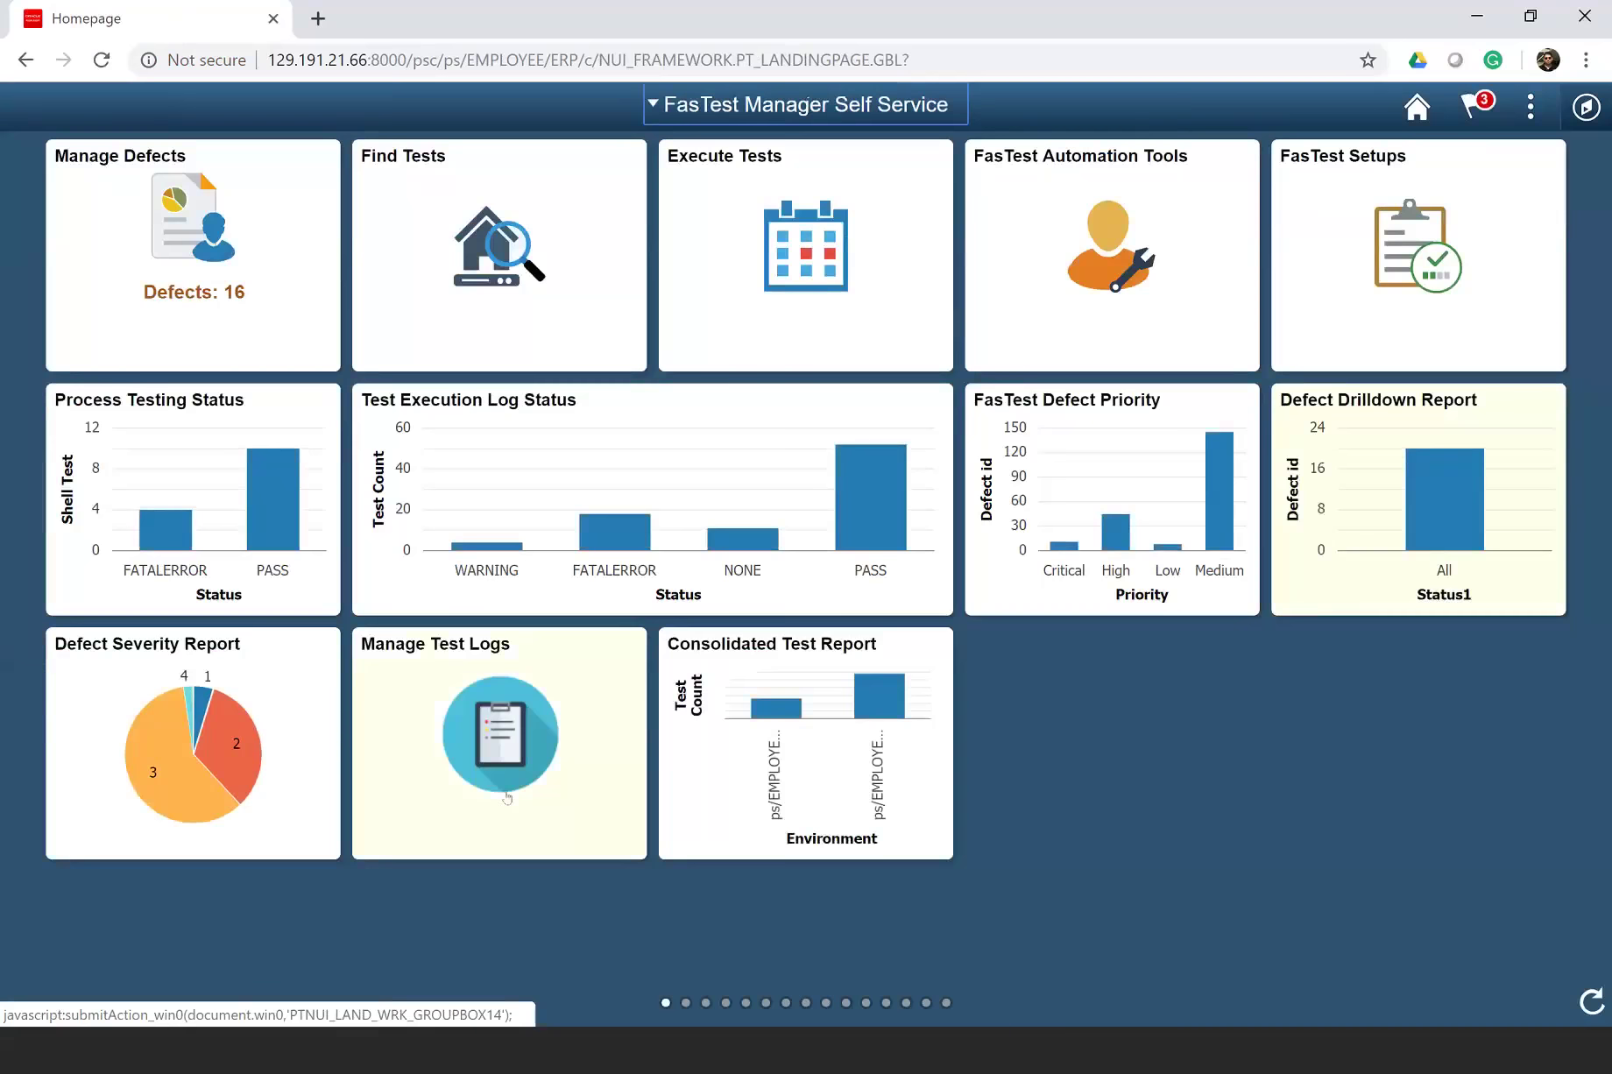
- Open the test log review and search for logs of module \DEMO and test S_EPRO_SPECIAL_REQ_TO_PO
left_click(482, 722)
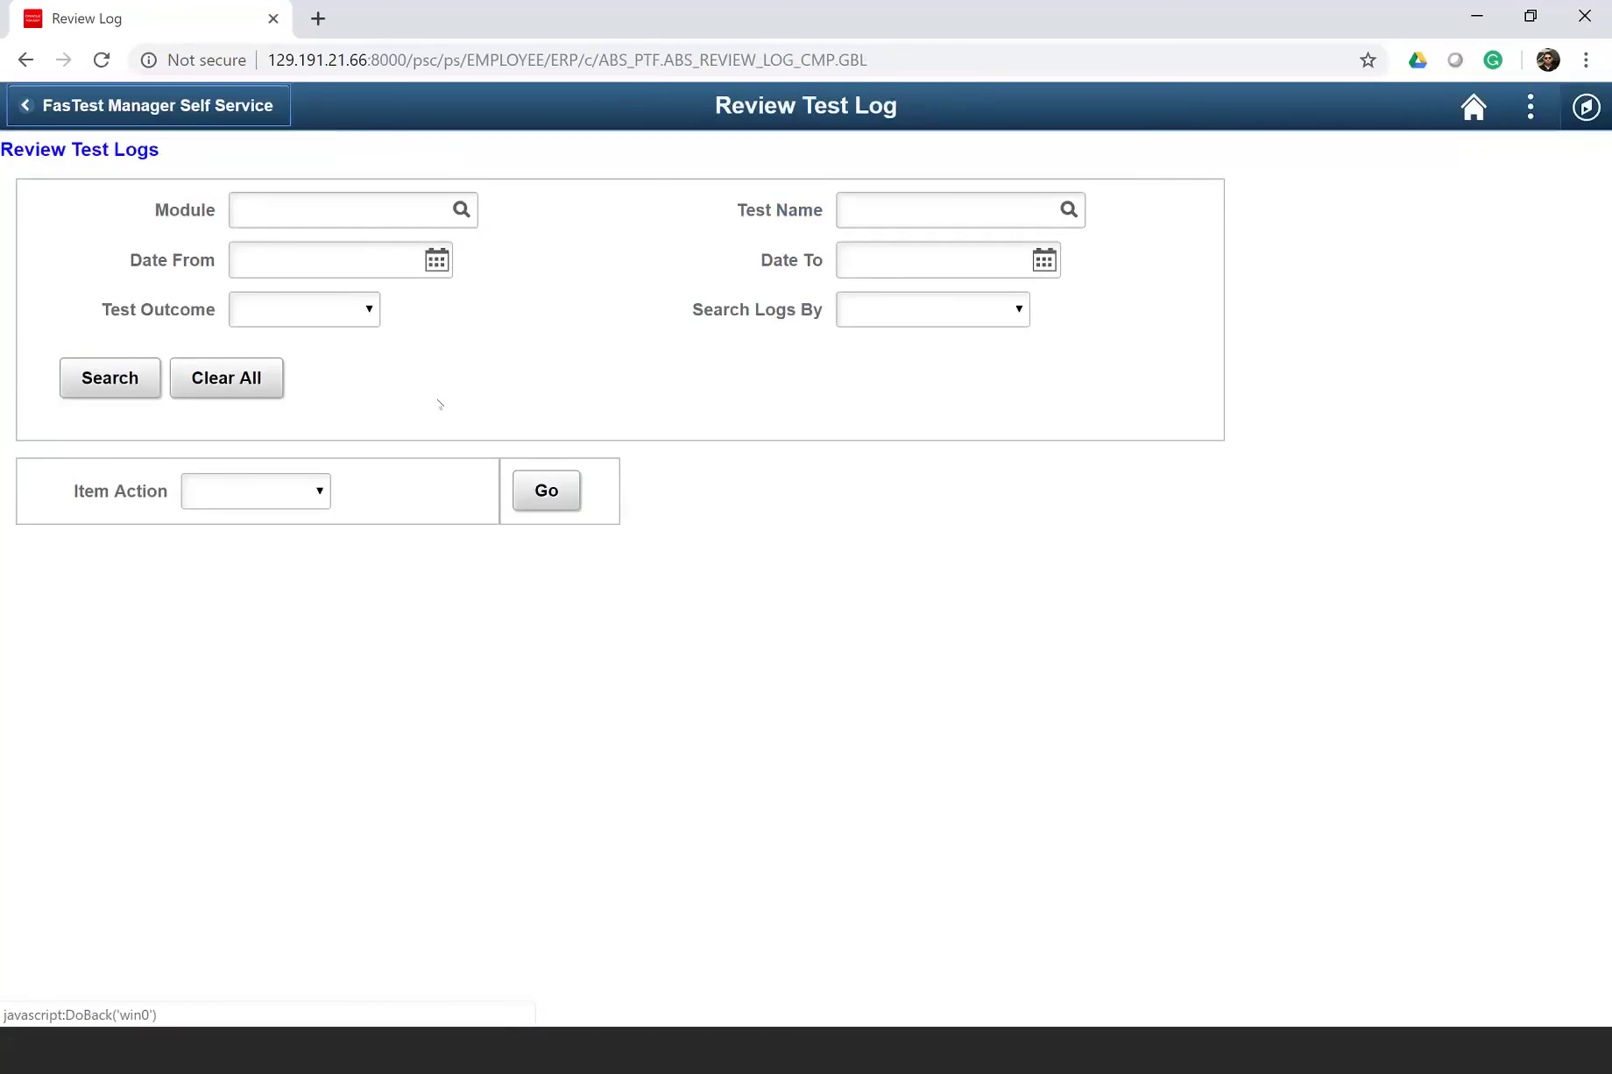
left_click(387, 204)
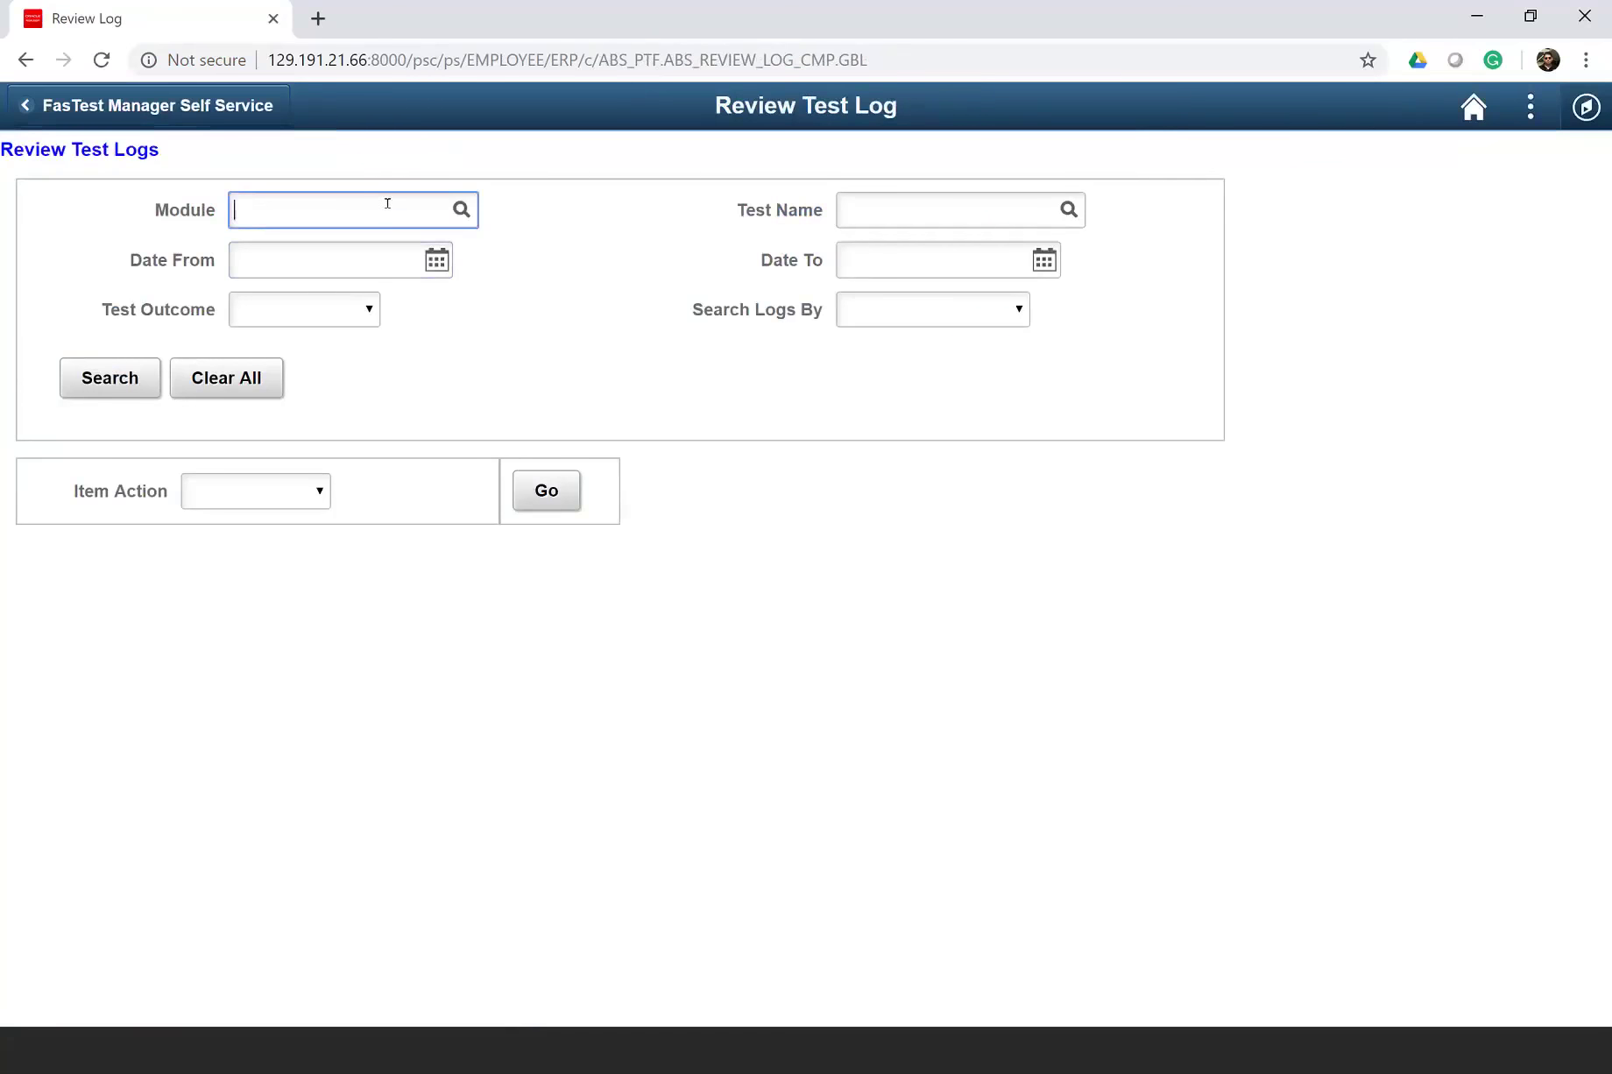
type("\\DEMO")
left_click(1067, 210)
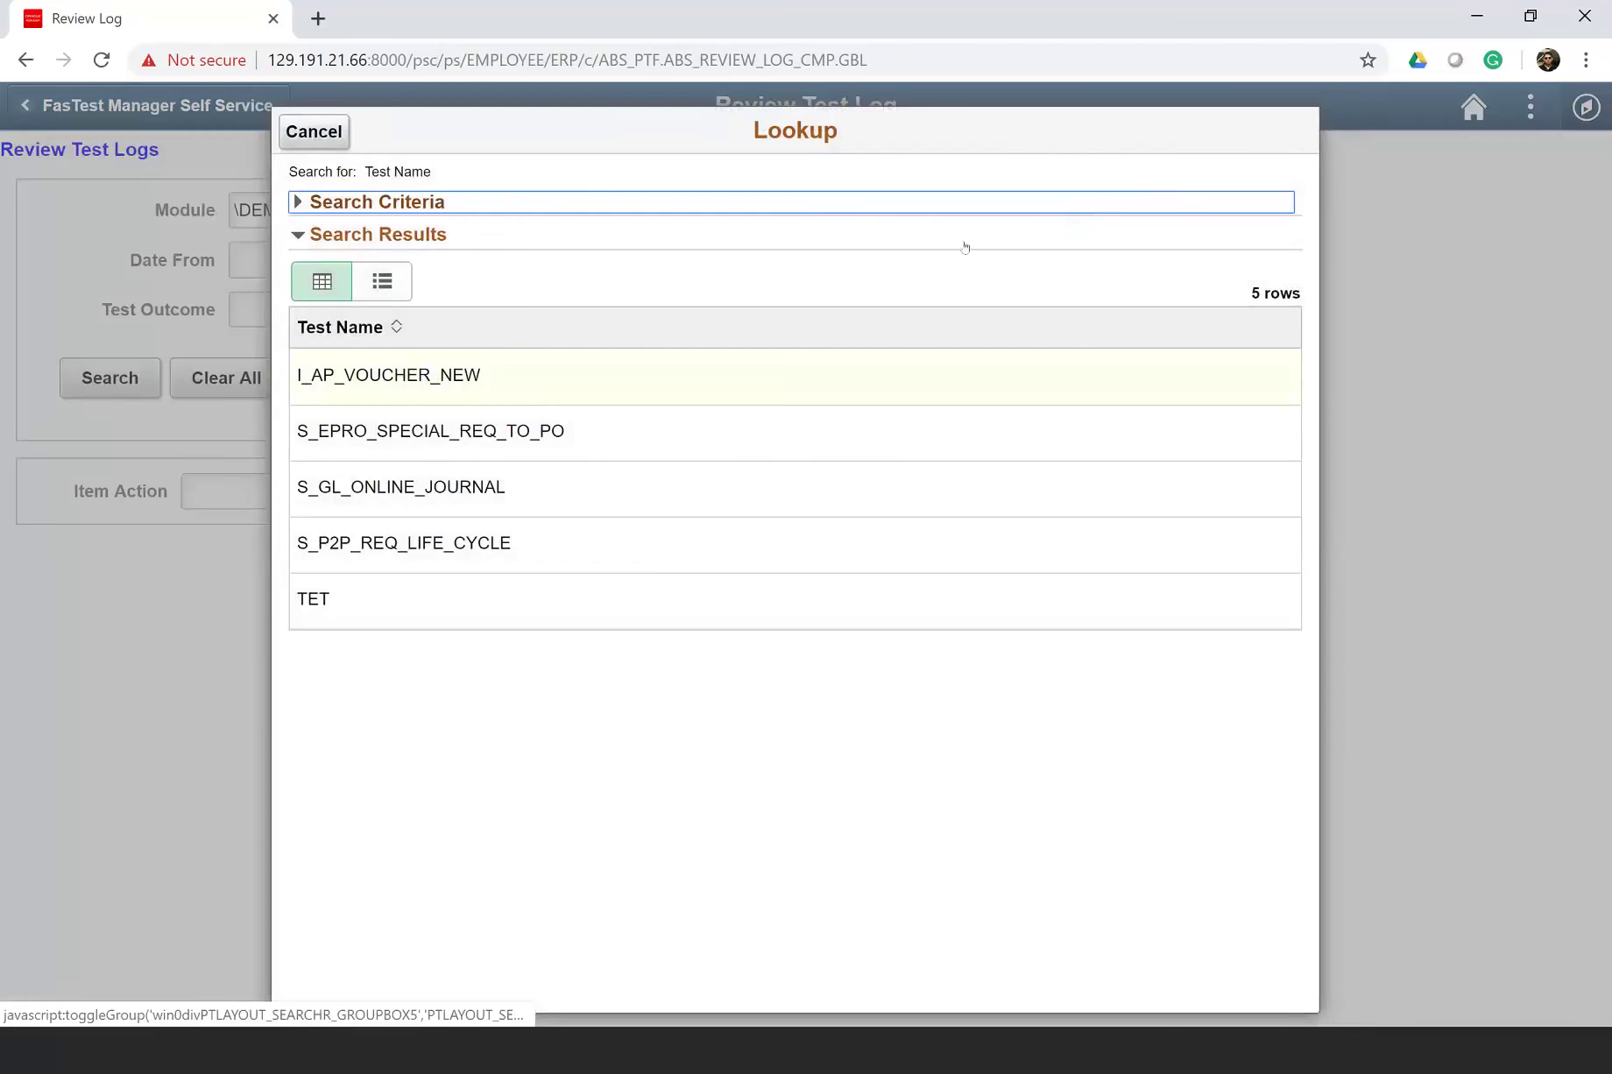
left_click(469, 431)
left_click(116, 396)
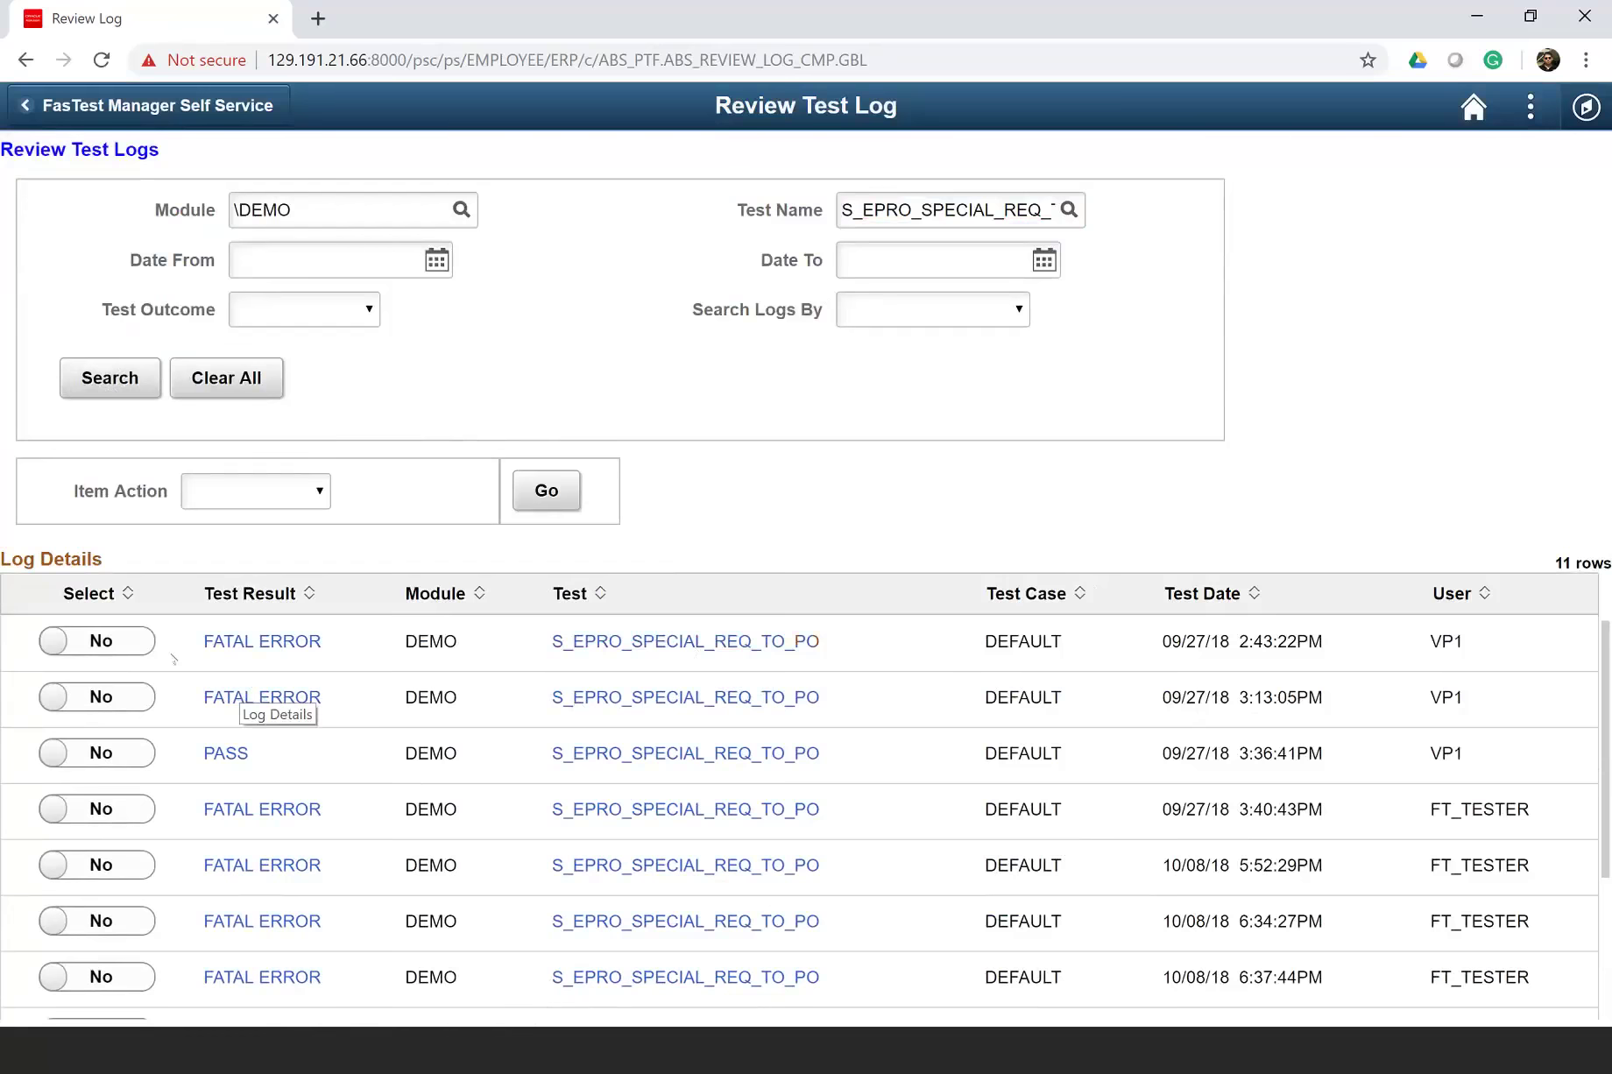
- Select the fatal error log dated 09/27/18 2:43:22PM and start creating a defect from it
left_click(139, 646)
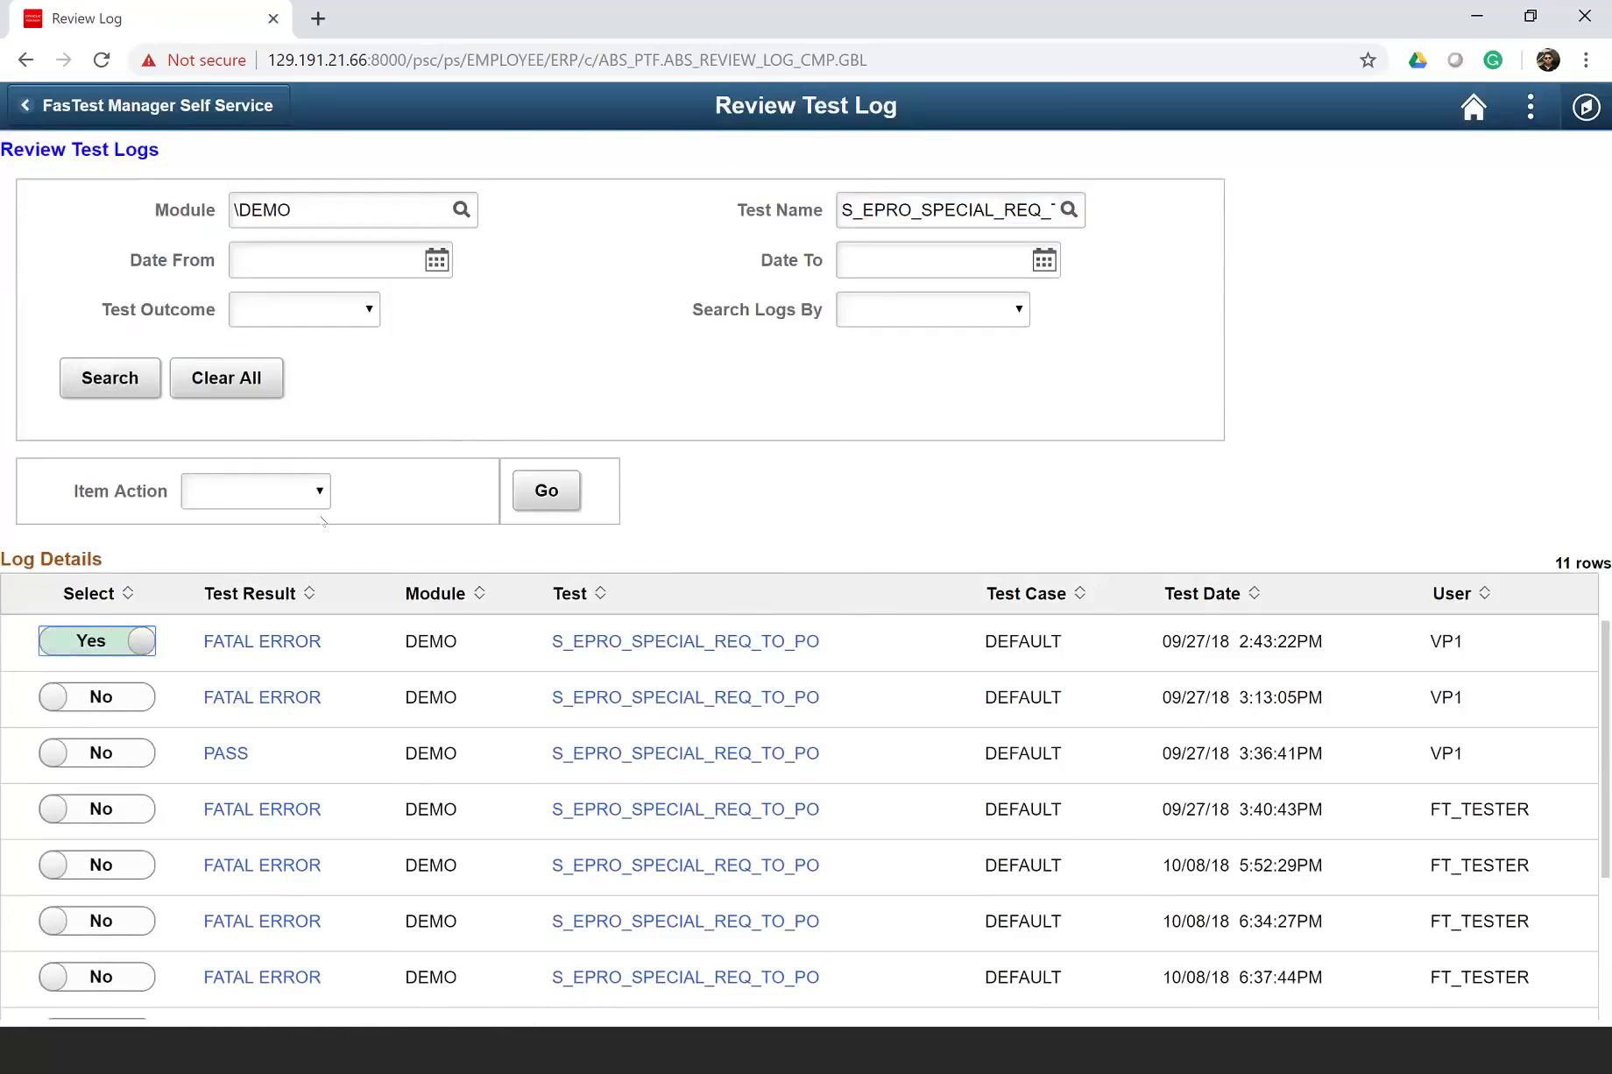
left_click(289, 493)
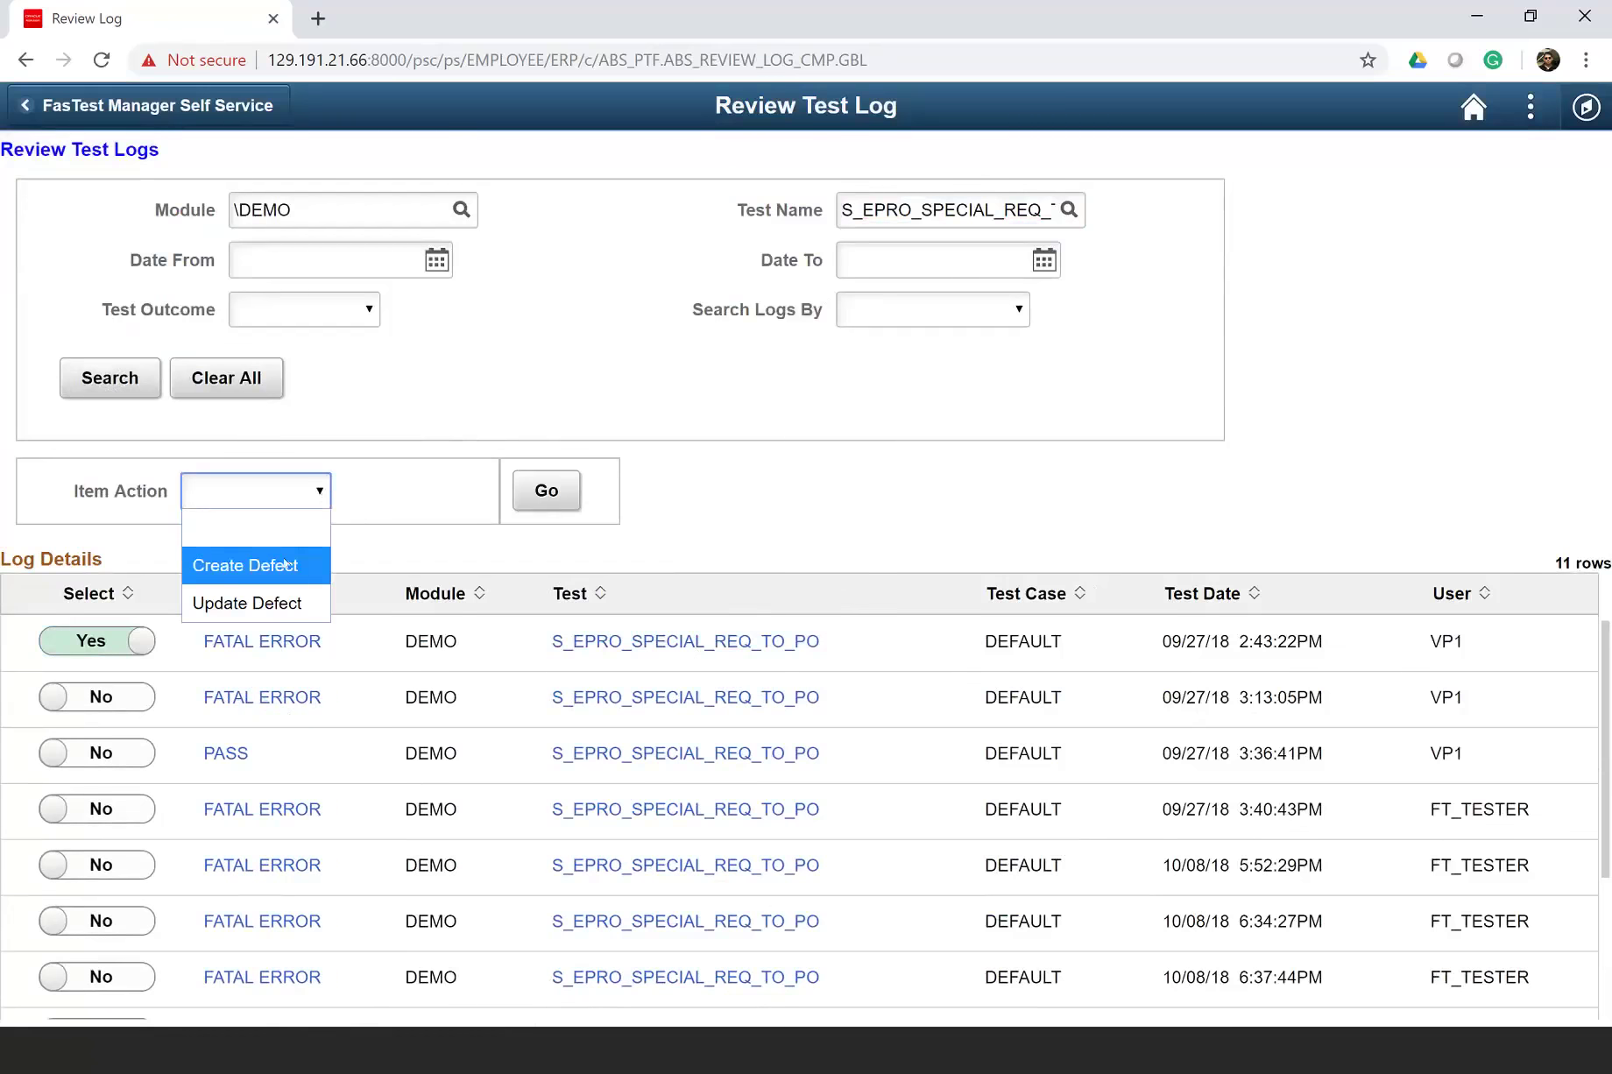
left_click(286, 565)
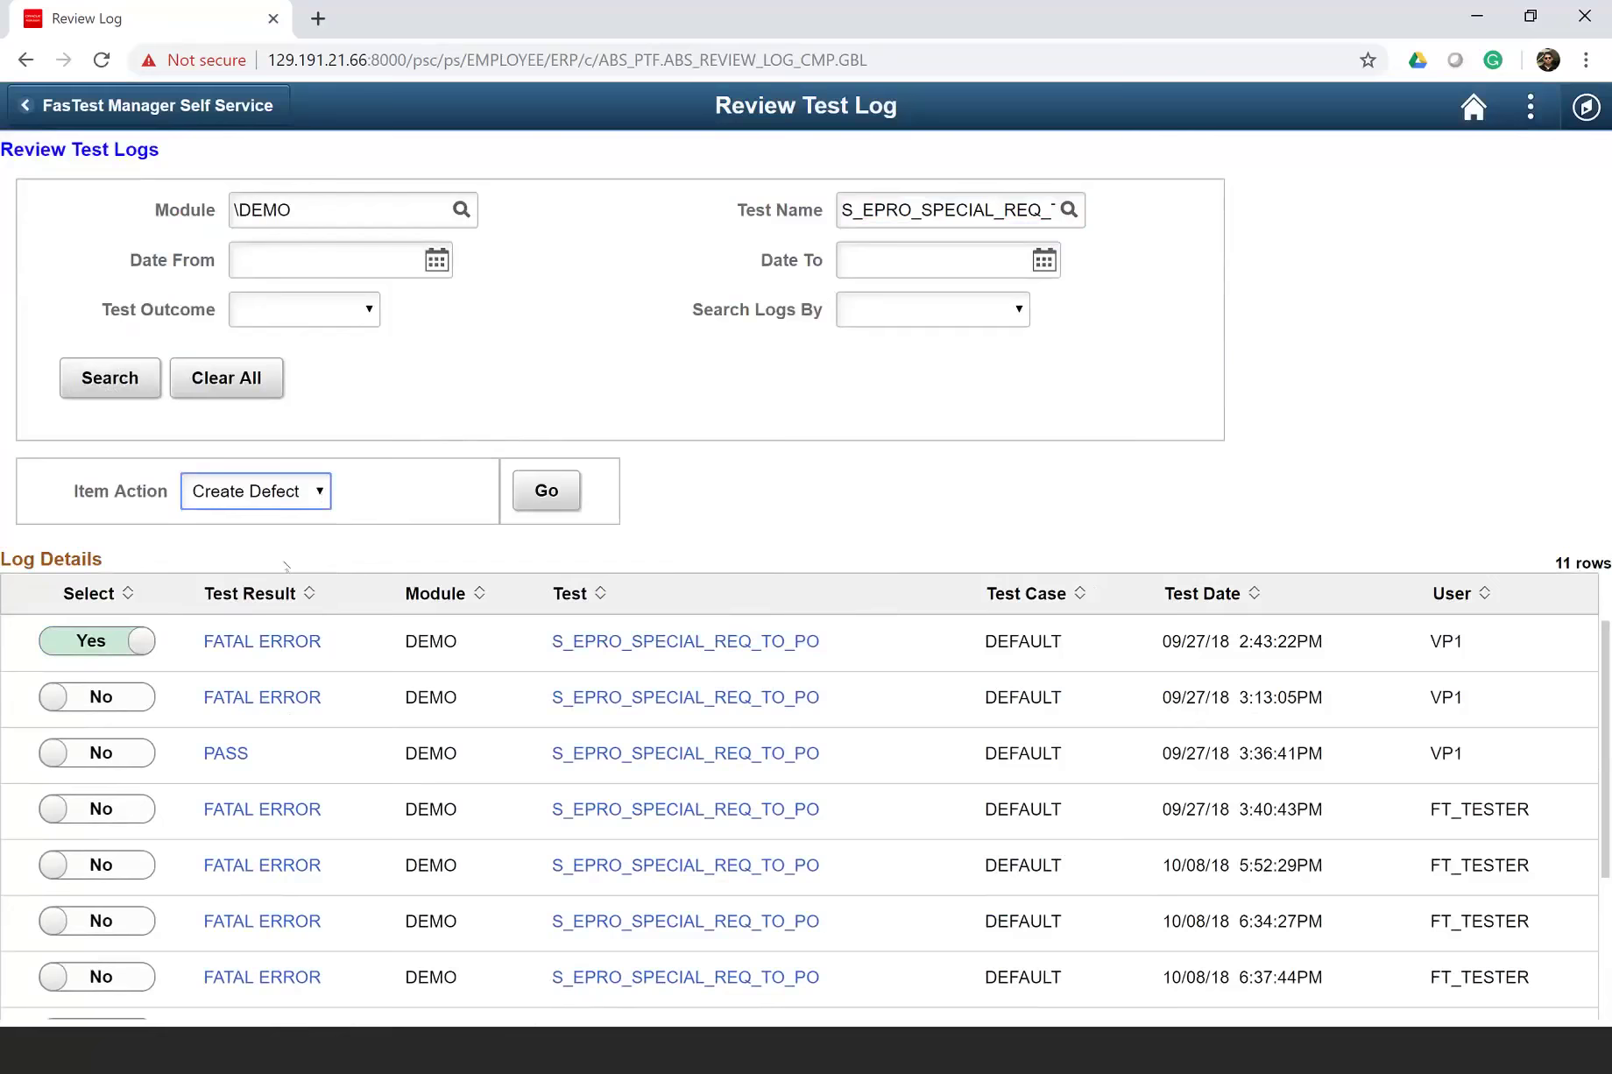
left_click(540, 501)
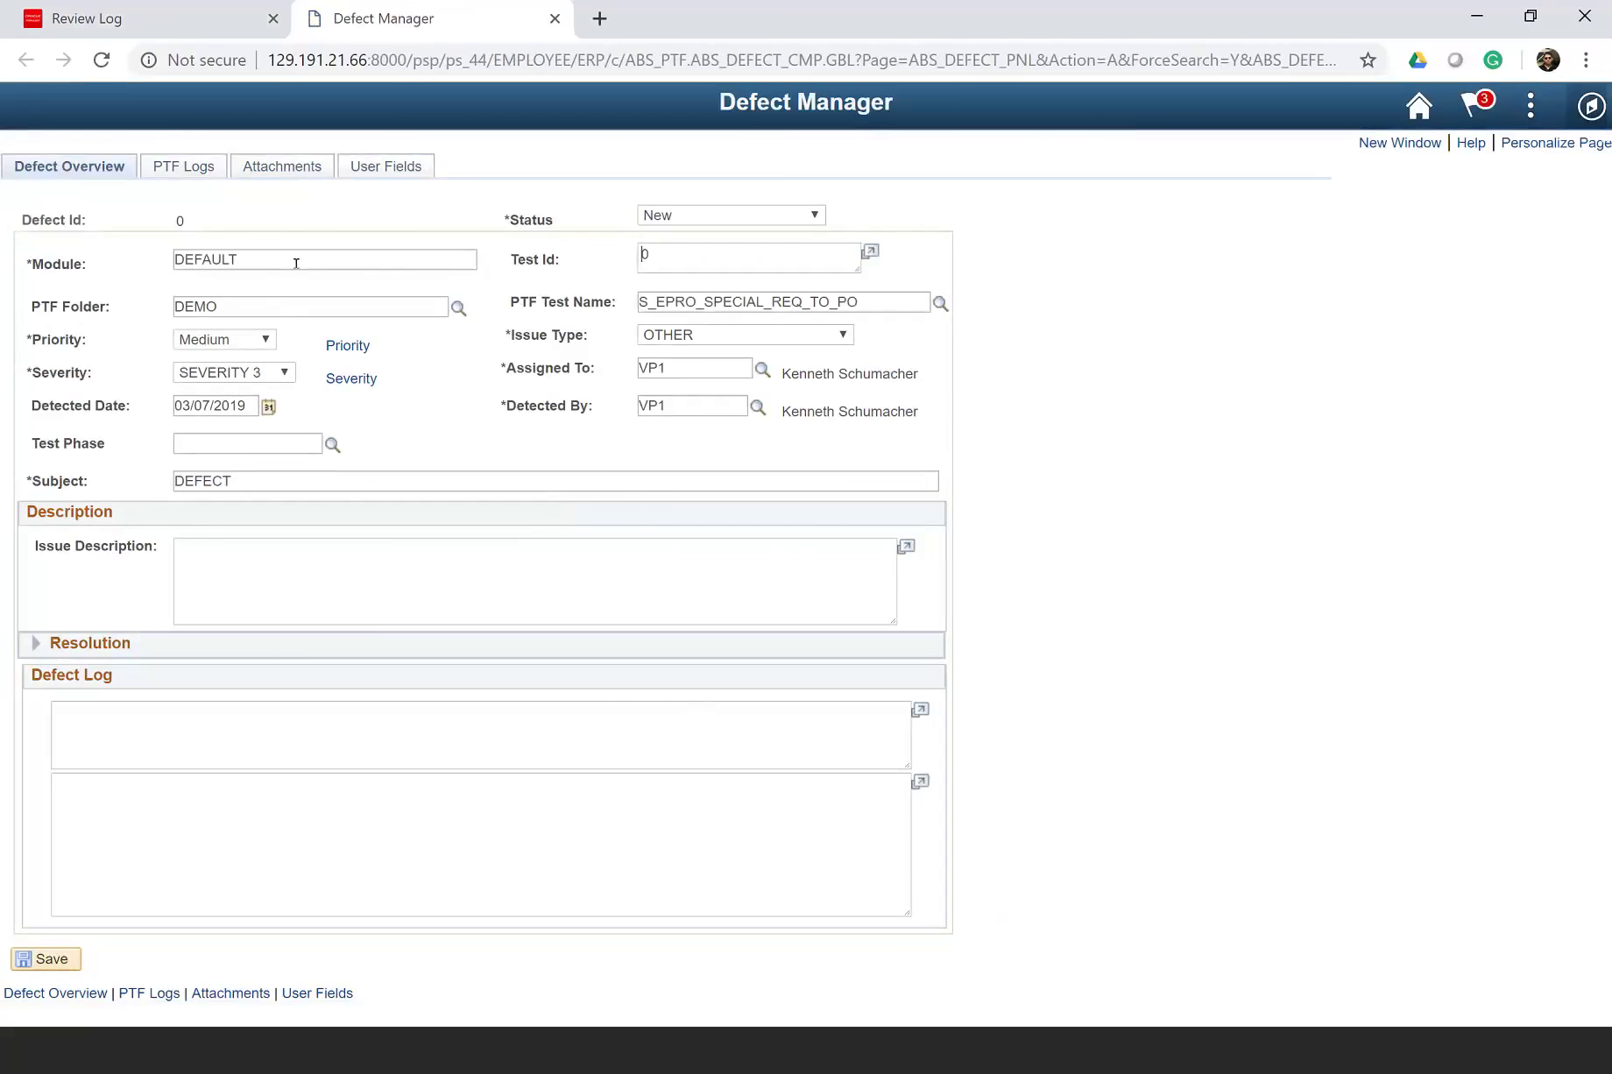
- Set the new defect's module to PO and its test phase to SIT
left_click(231, 259)
double_click(229, 259)
type("PO")
left_click(332, 444)
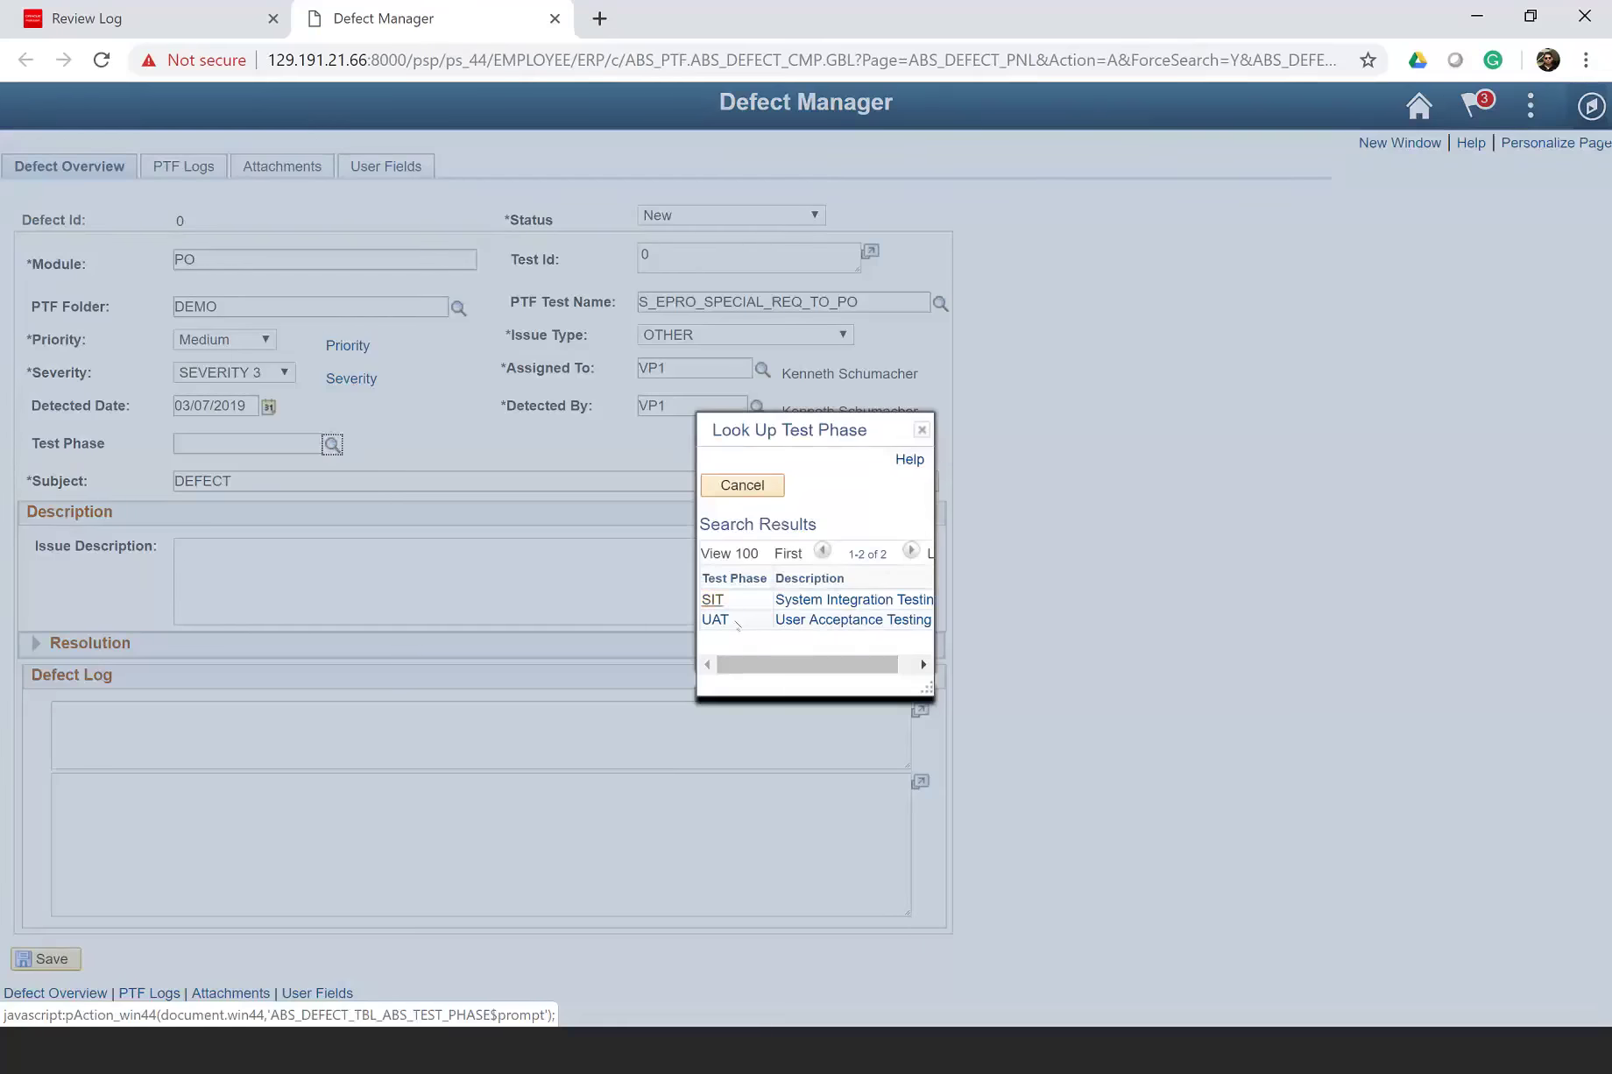
left_click(711, 601)
- Enter "Login Failed" as the issue description and set the defect's status to Assigned
left_click(317, 559)
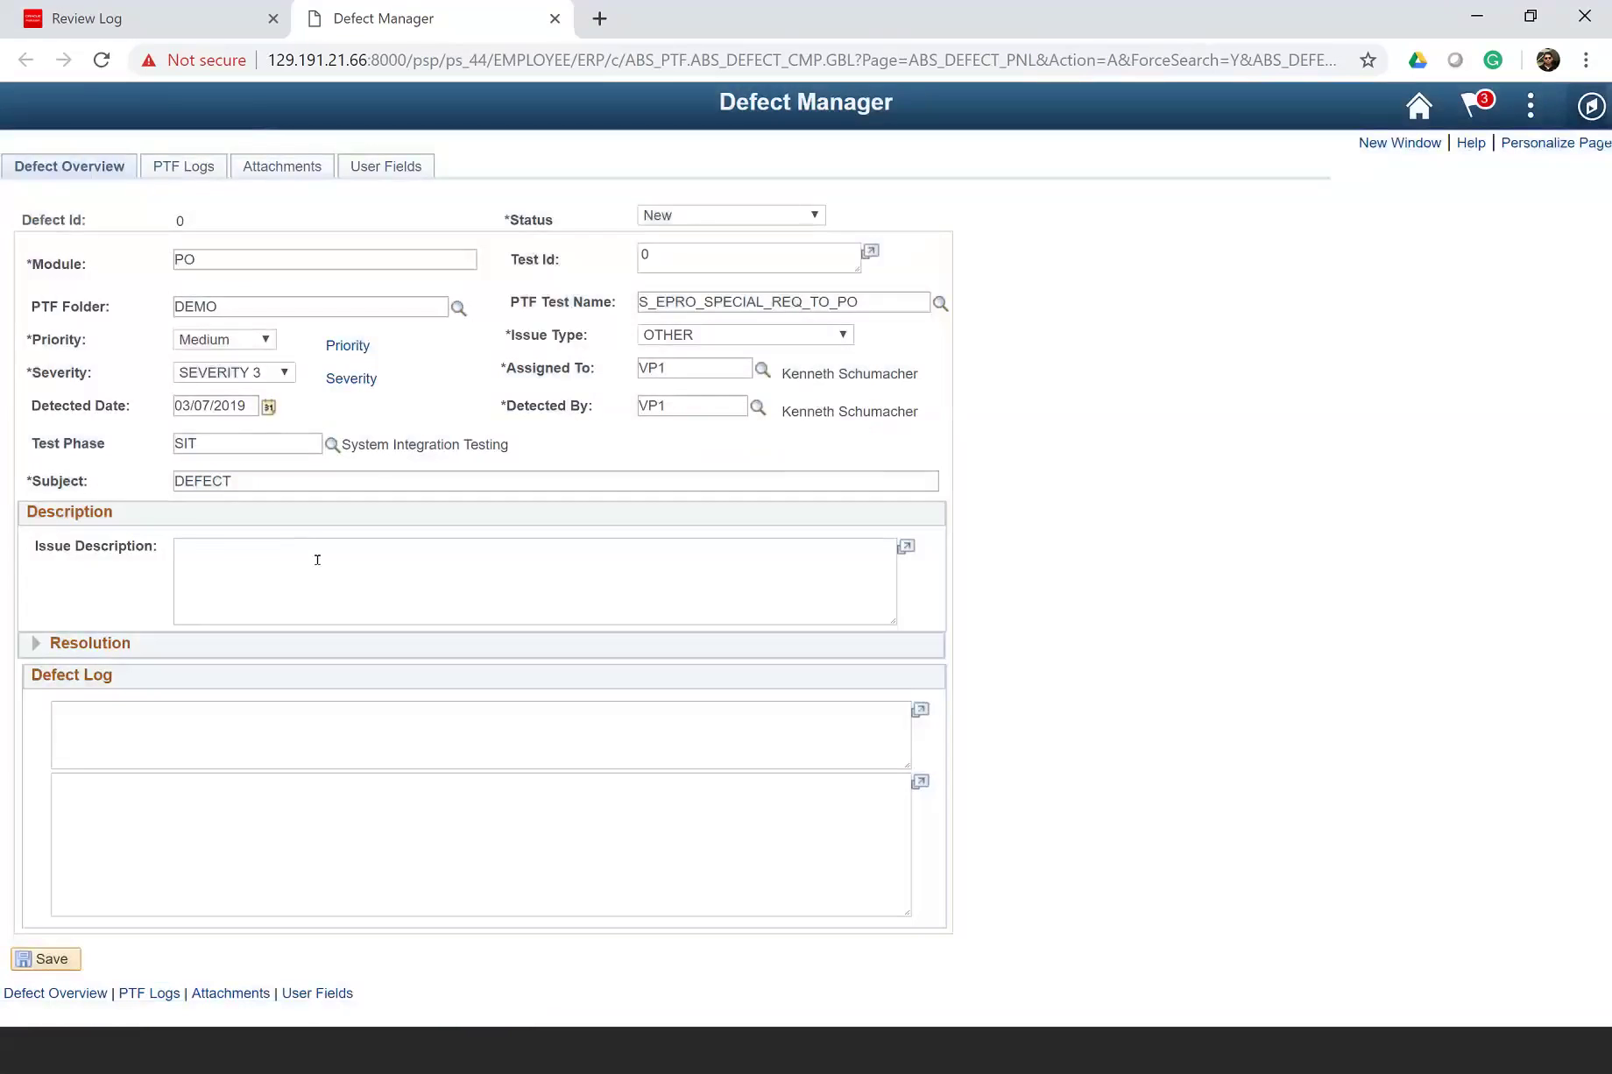
type("Login Failed")
left_click(814, 215)
left_click(798, 244)
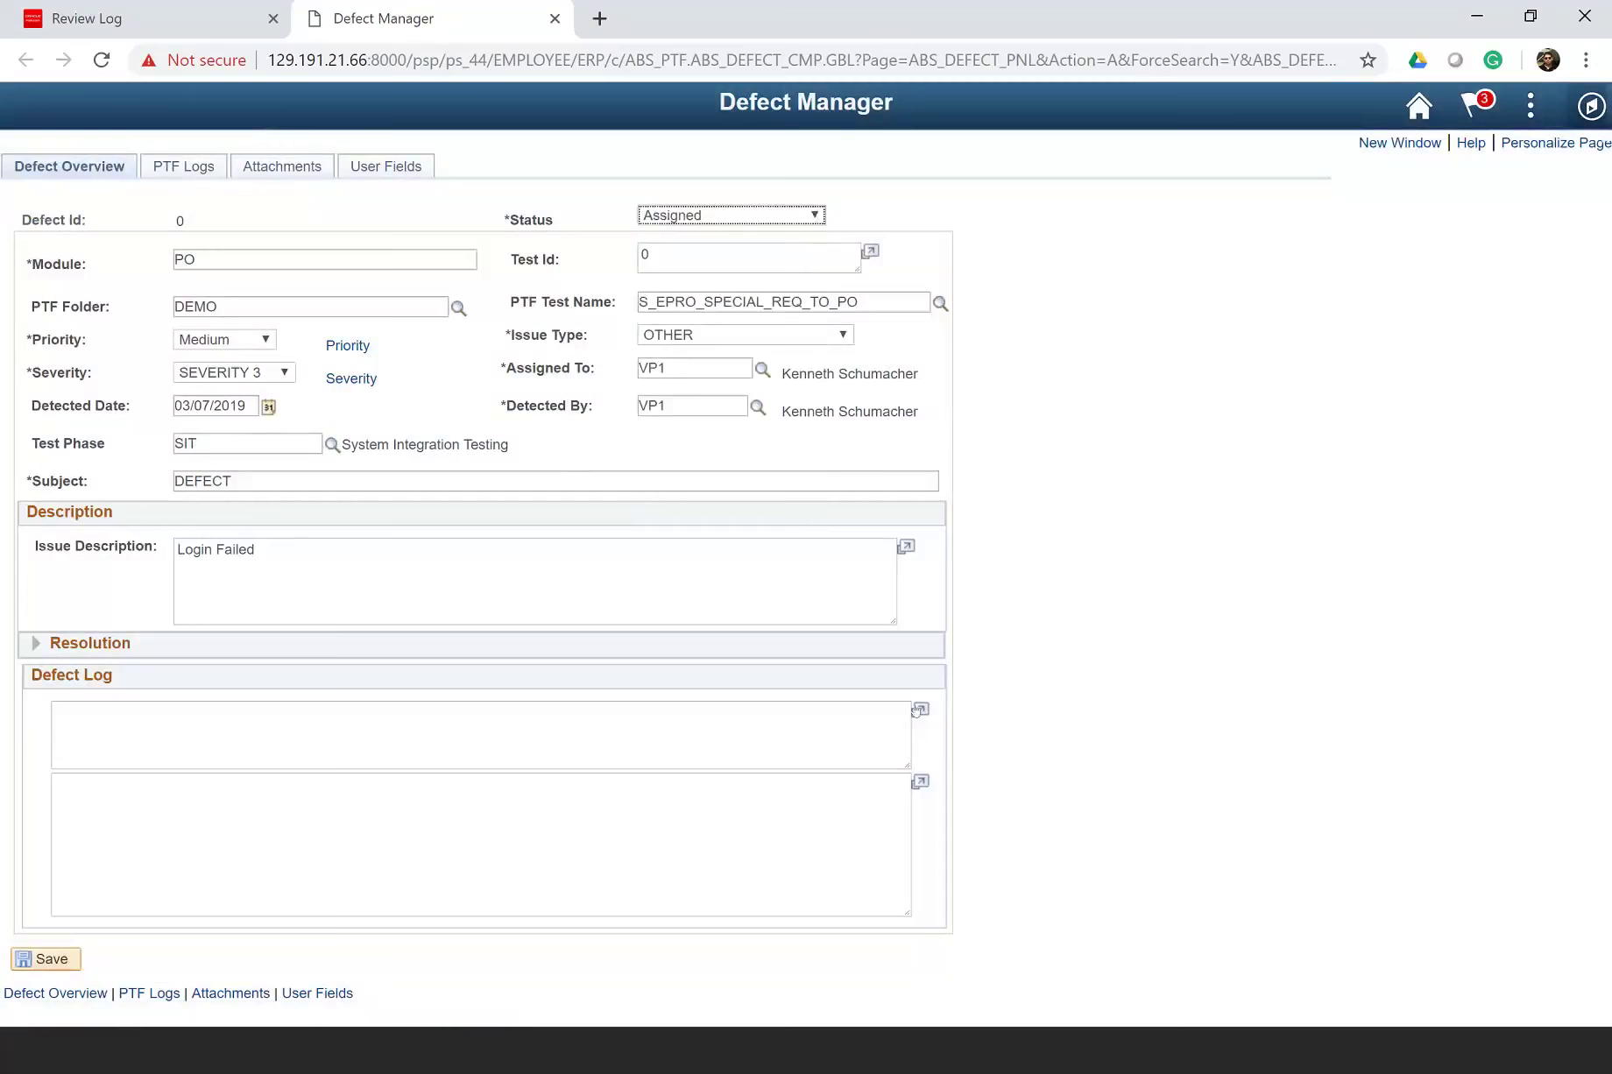
- Review the defect's PTF logs, attachments and user fields, and save the defect from its overview
left_click(193, 169)
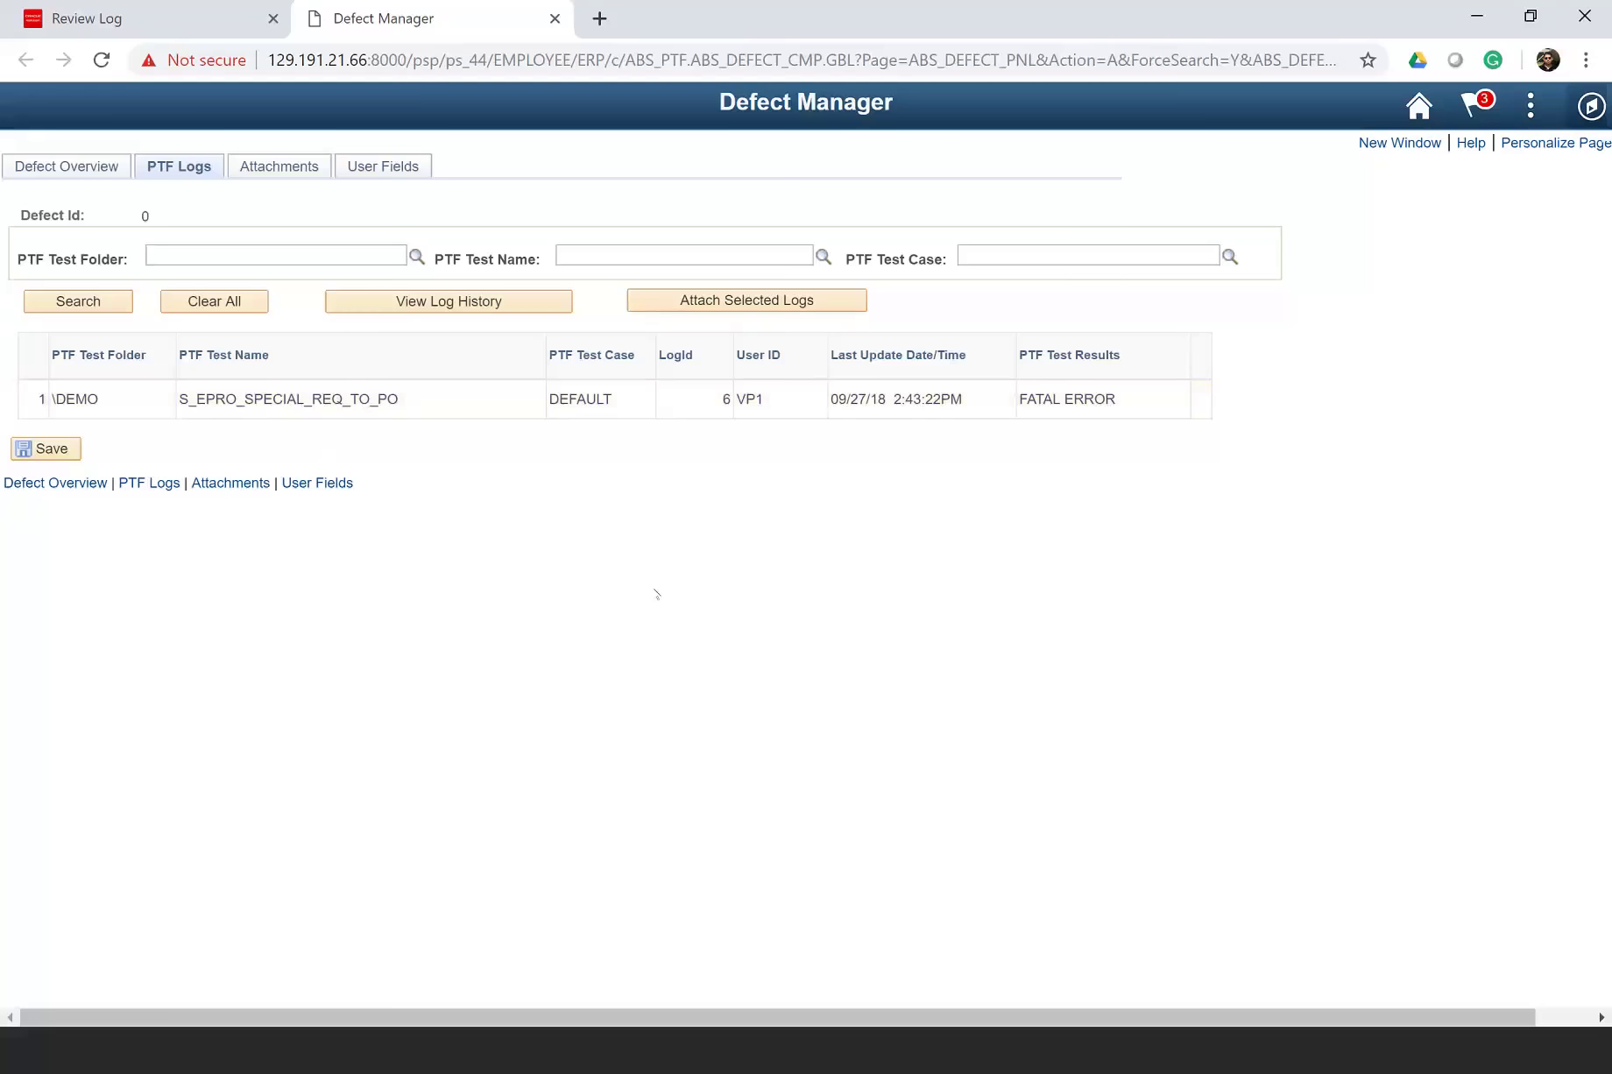
left_click(290, 169)
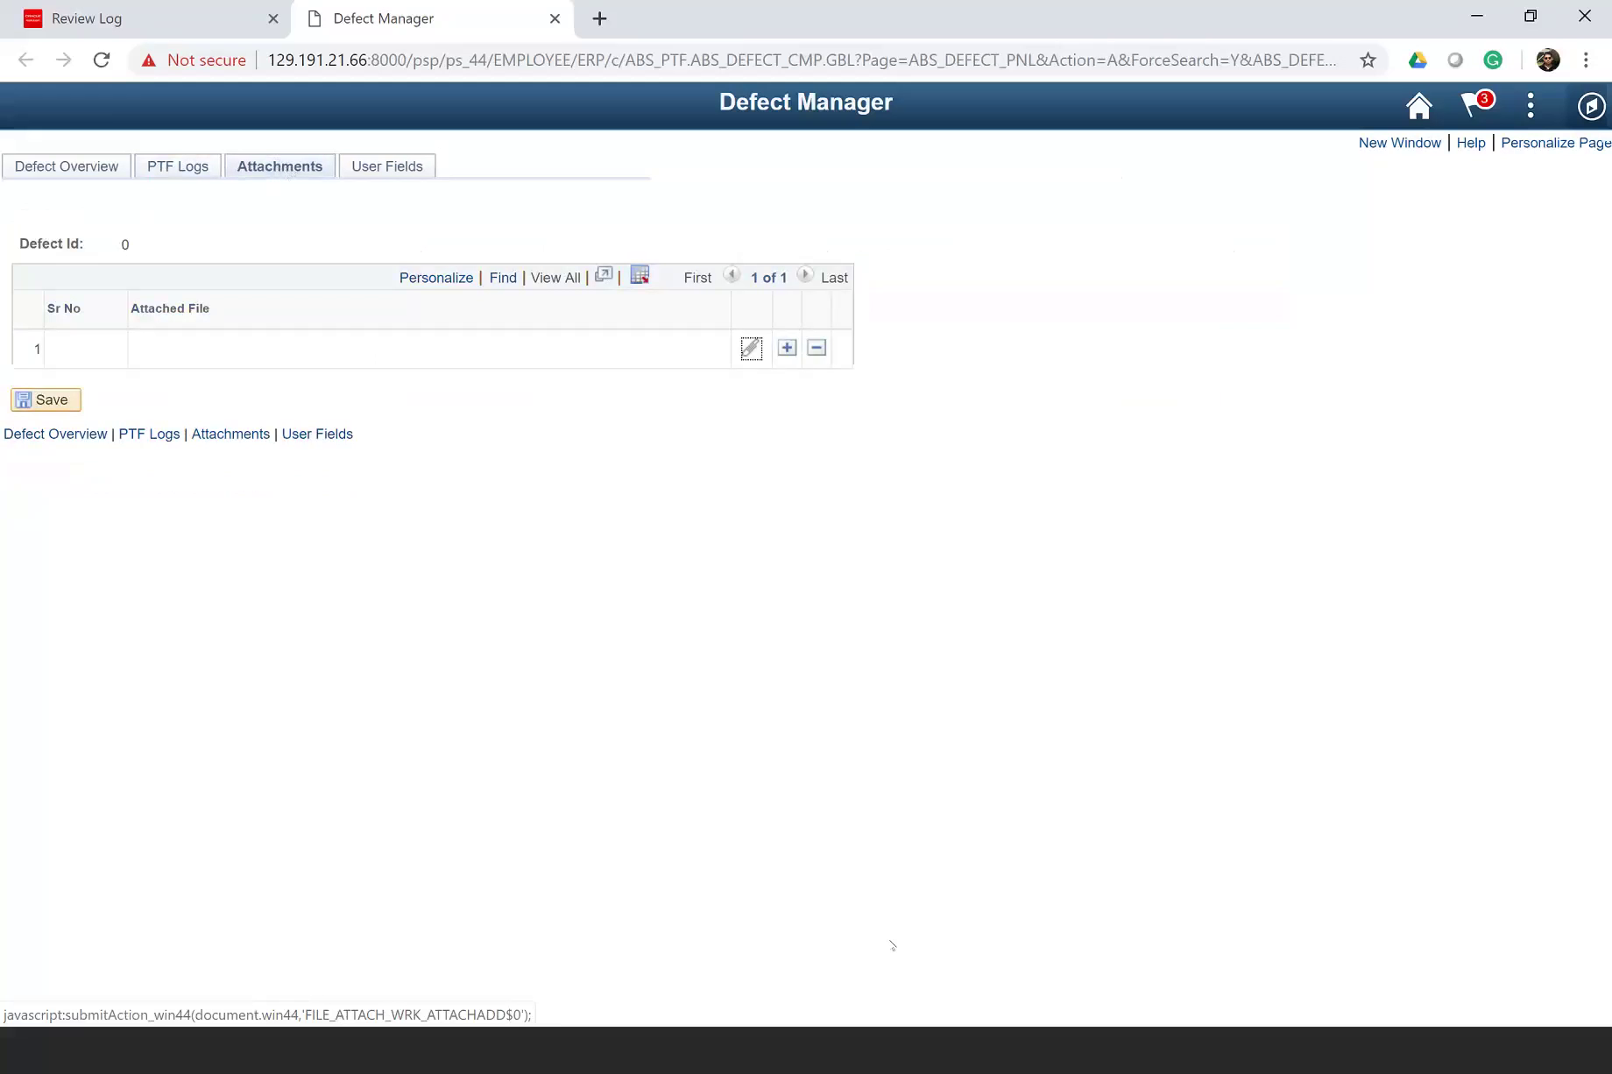
left_click(386, 165)
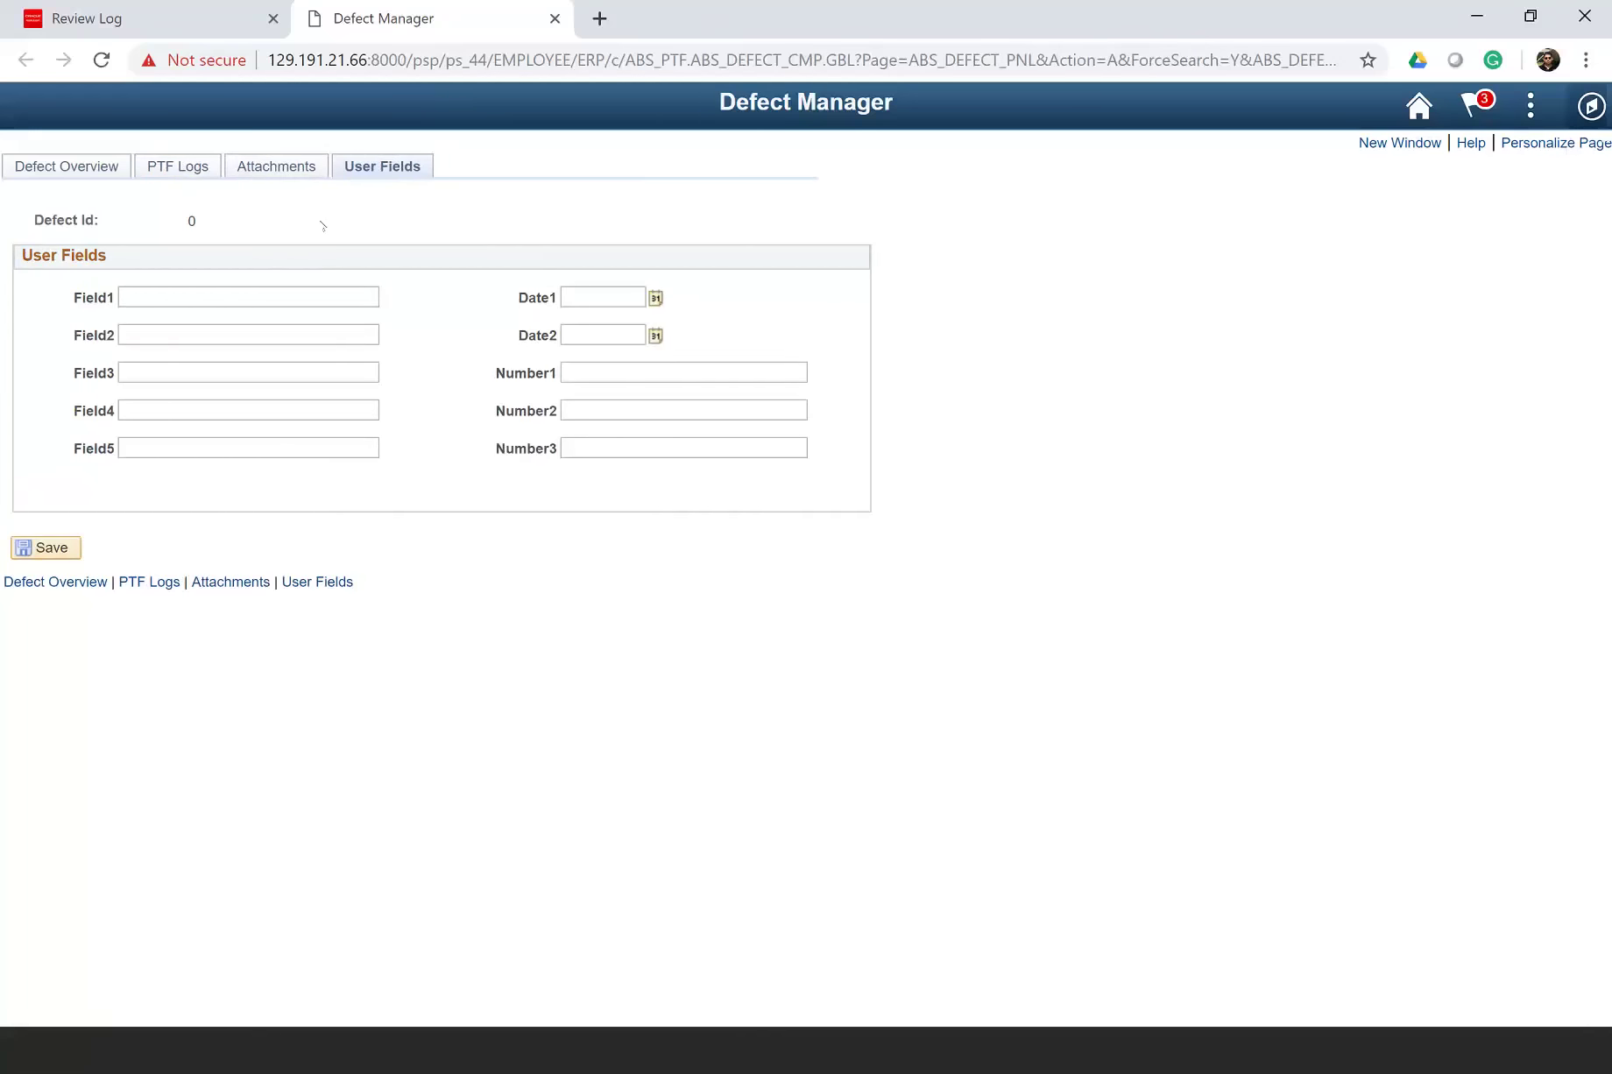
left_click(67, 164)
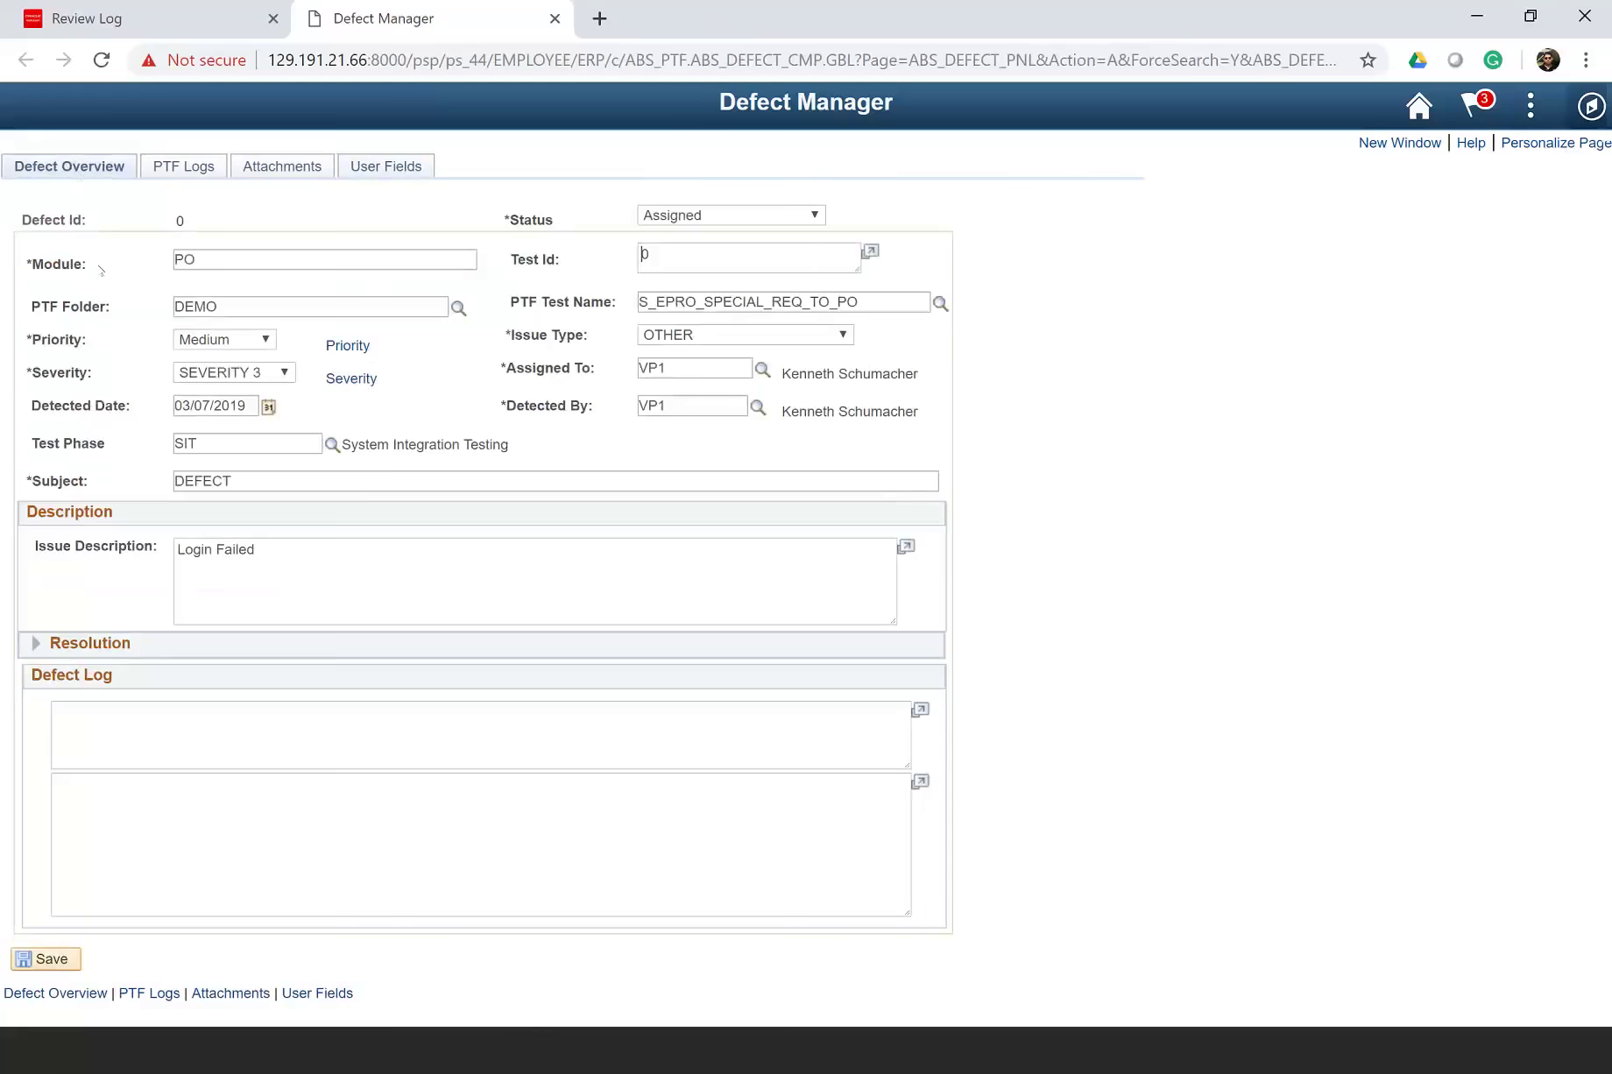
left_click(48, 959)
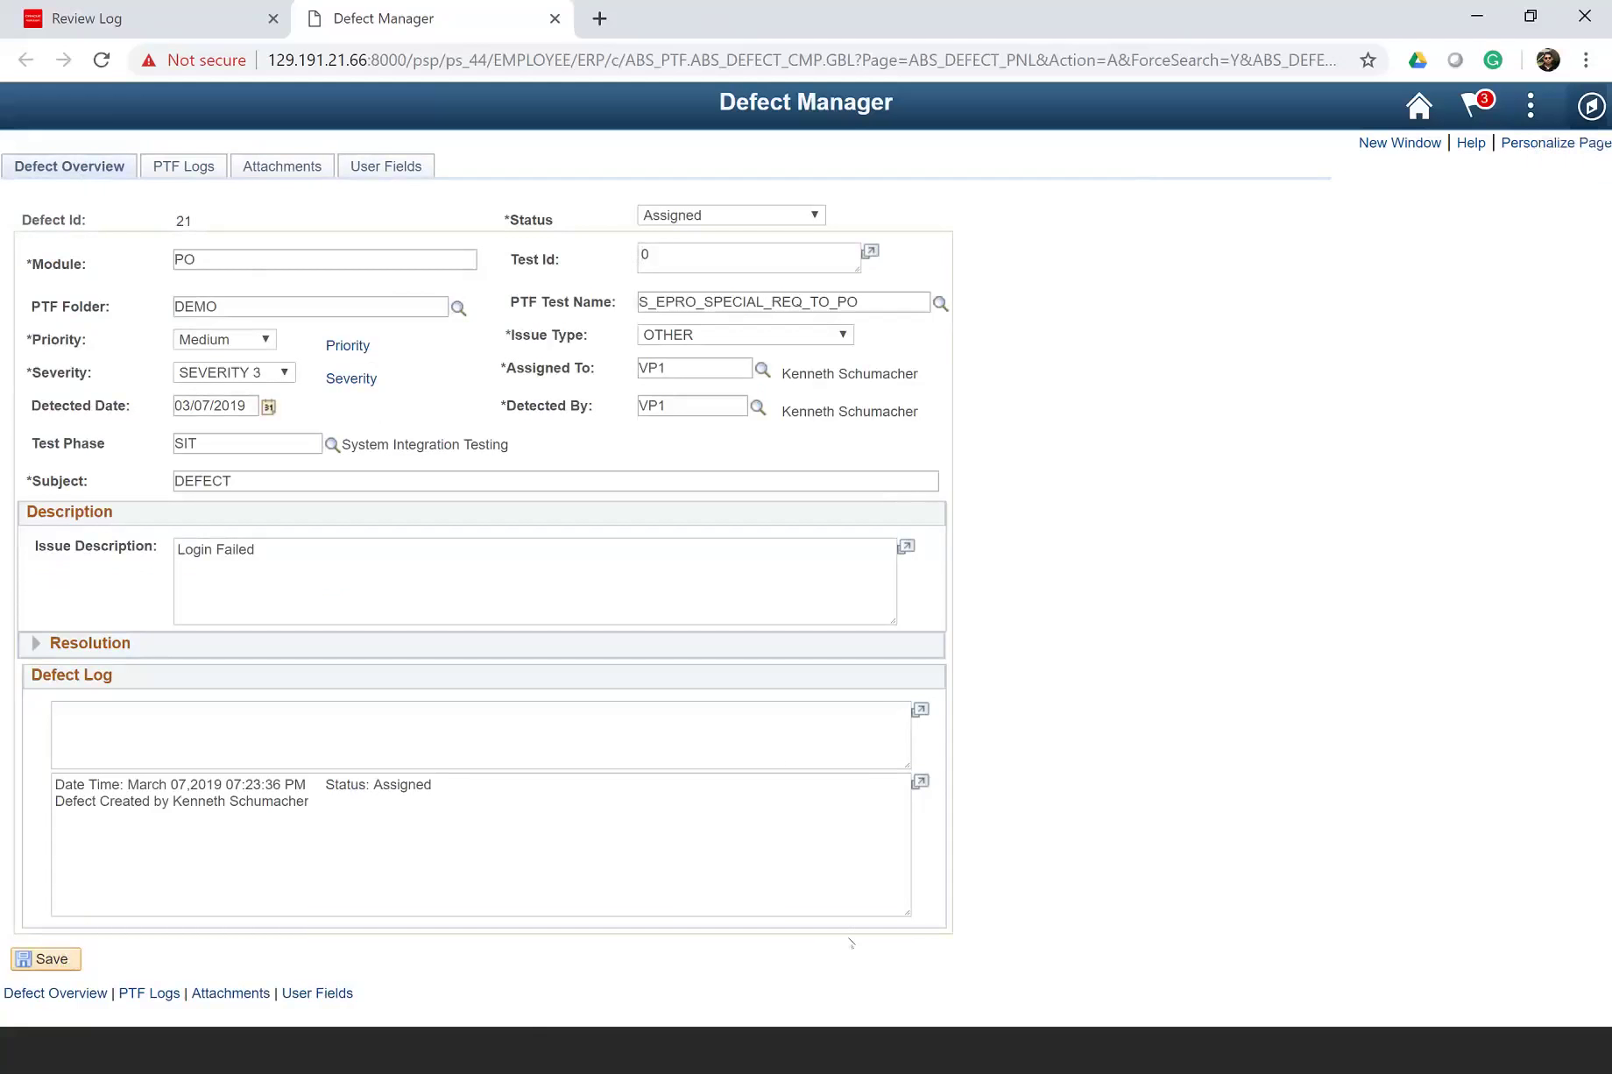
- Look at the saved defect's assignee field and issue type options, and close the defect page
left_click(690, 366)
double_click(639, 368)
left_click(842, 336)
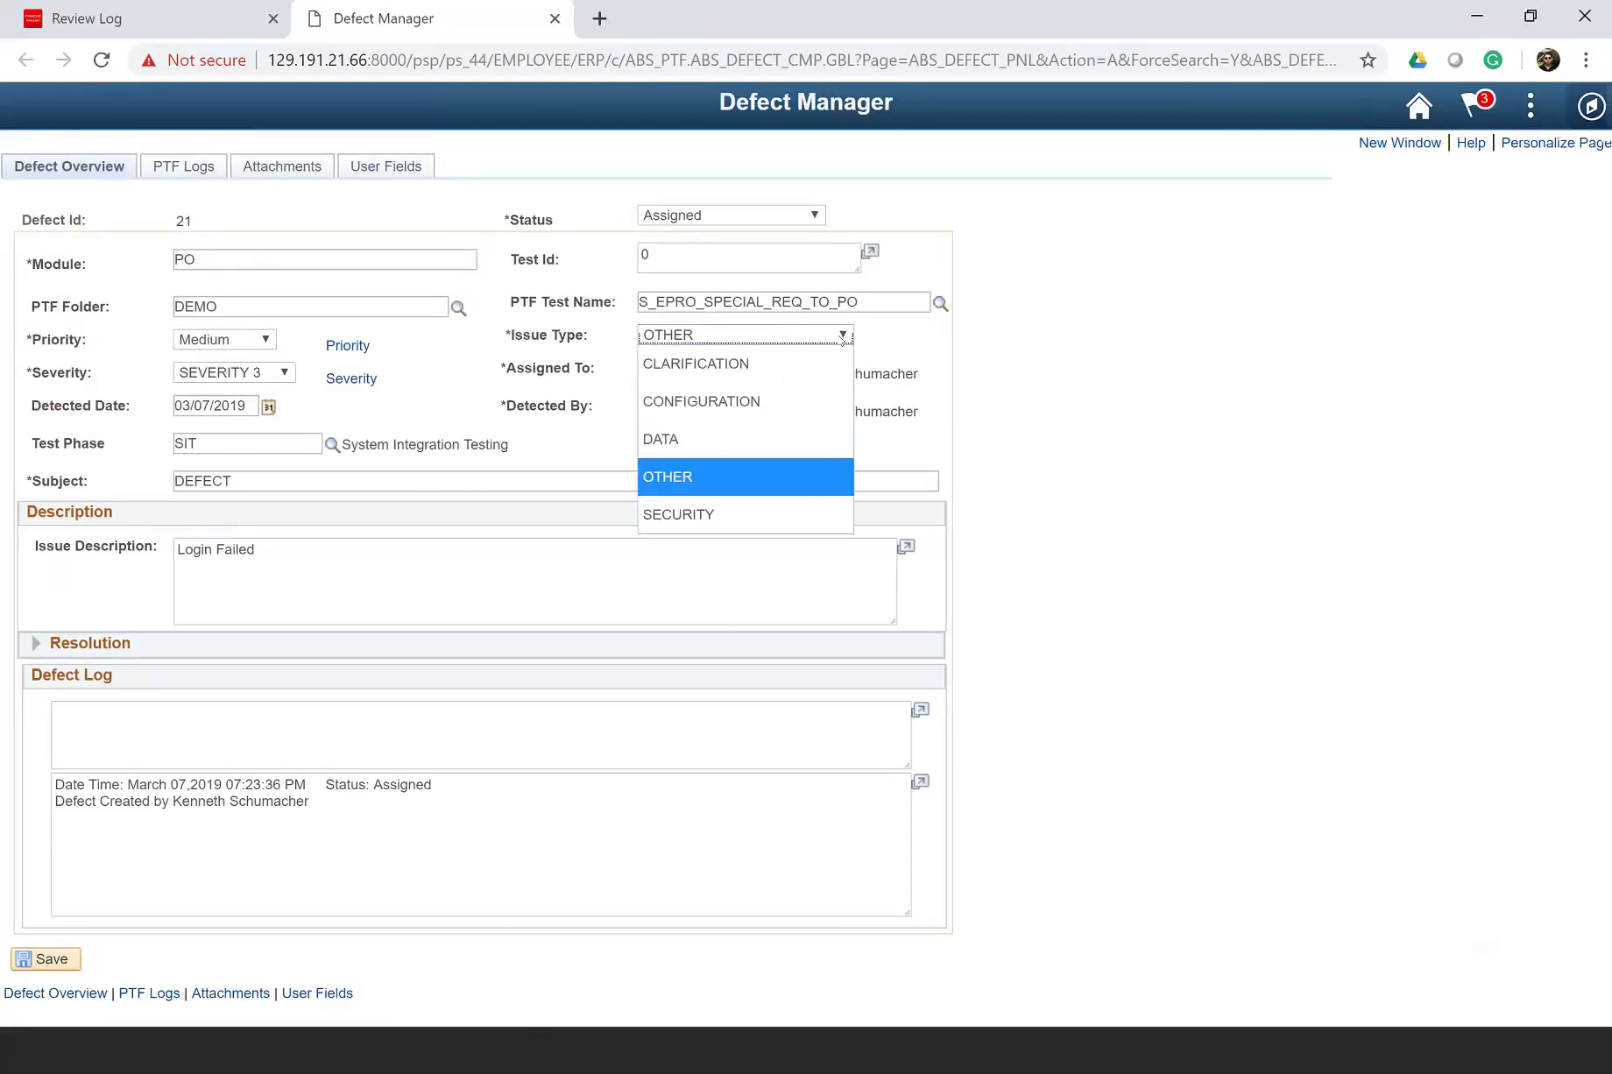
left_click(1077, 380)
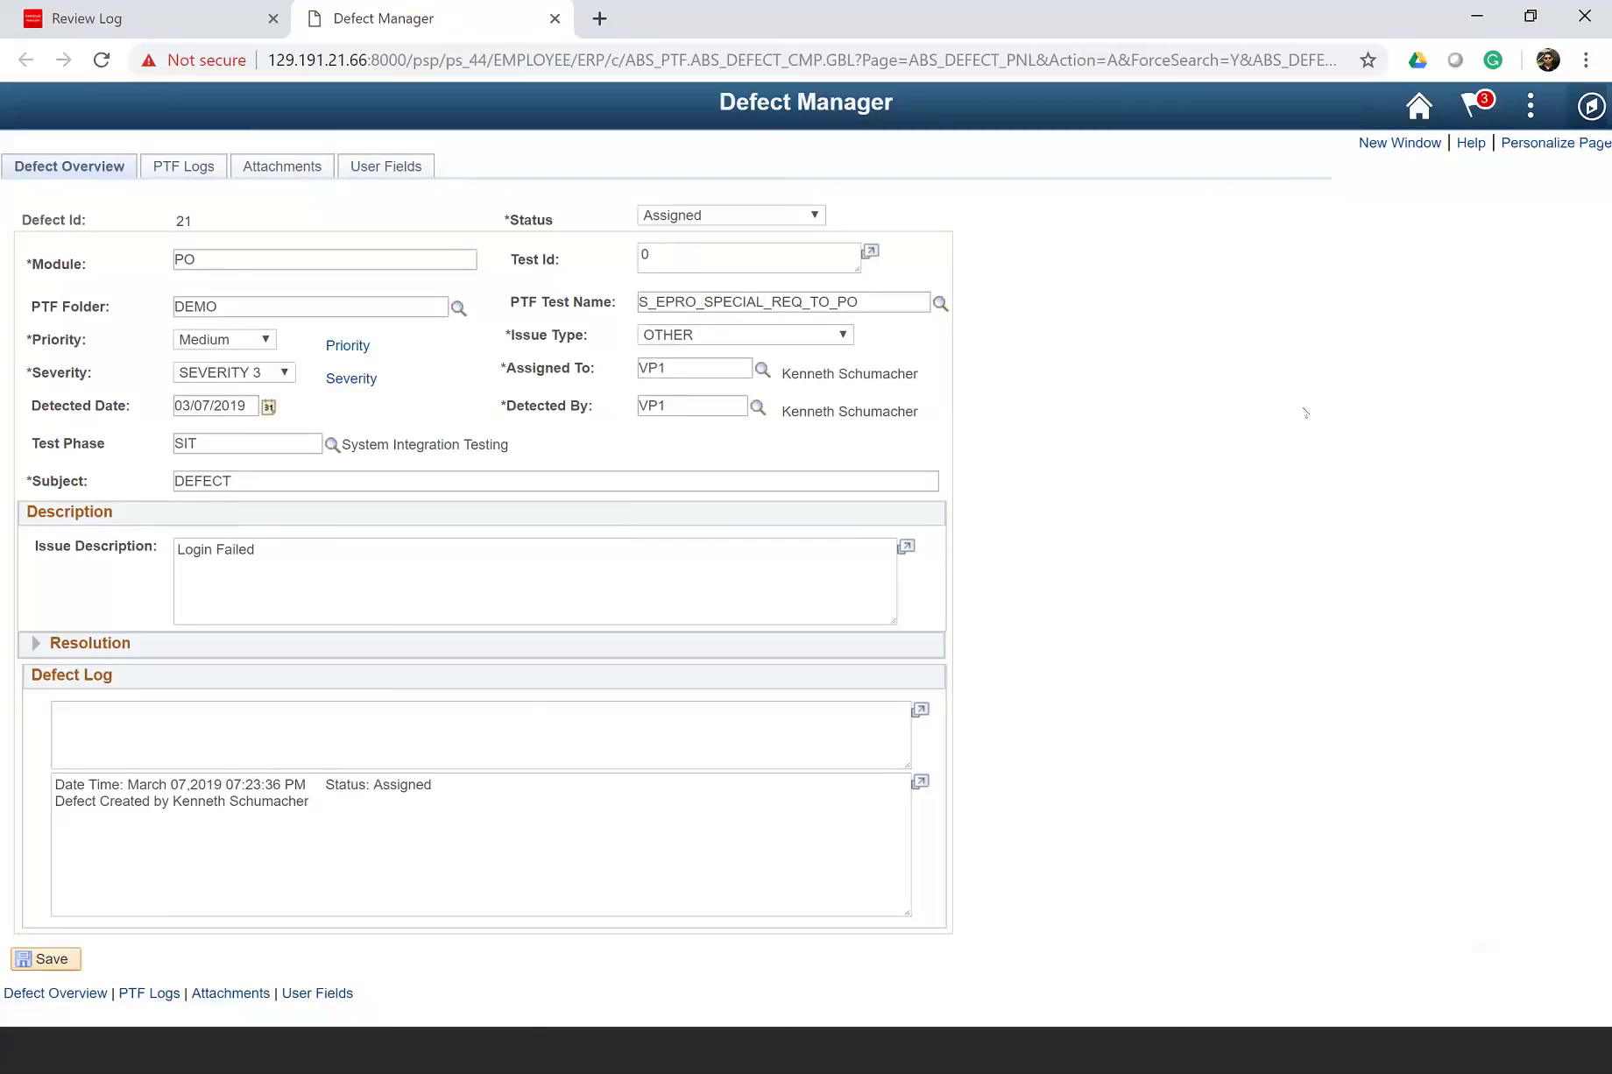
left_click(555, 19)
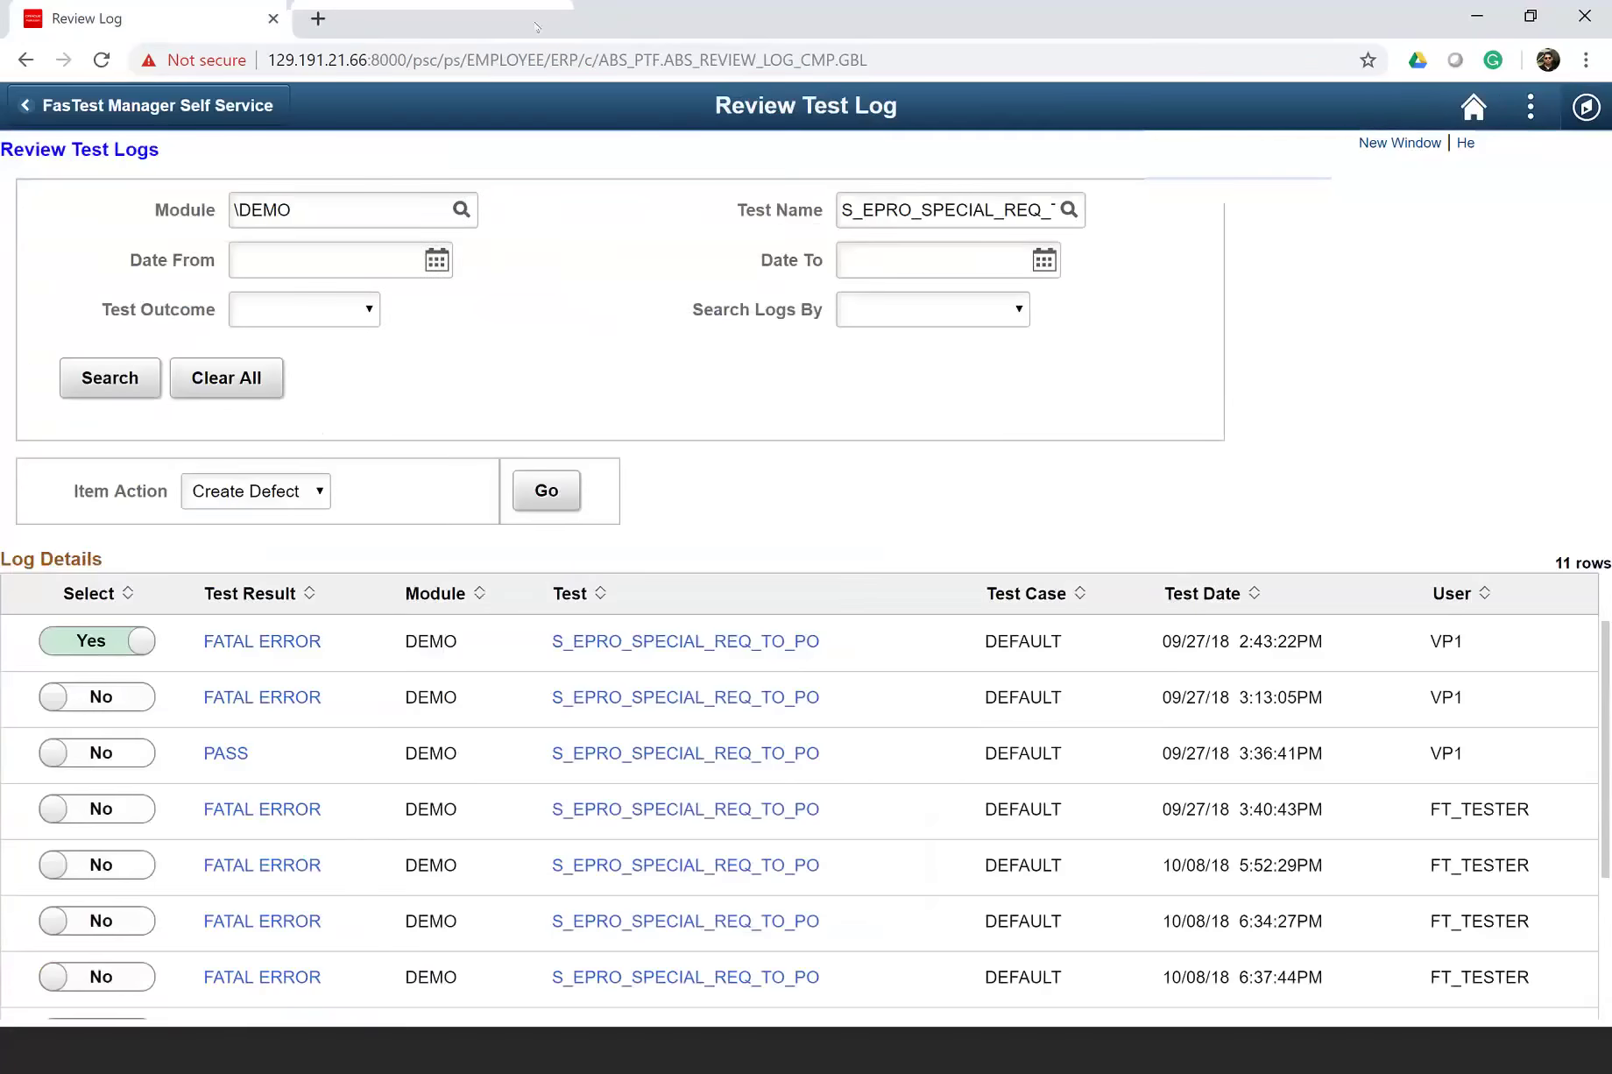
- Return to the homepage, open the defects overview, view the Purchasing defect's details, and go back to the list
left_click(1452, 110)
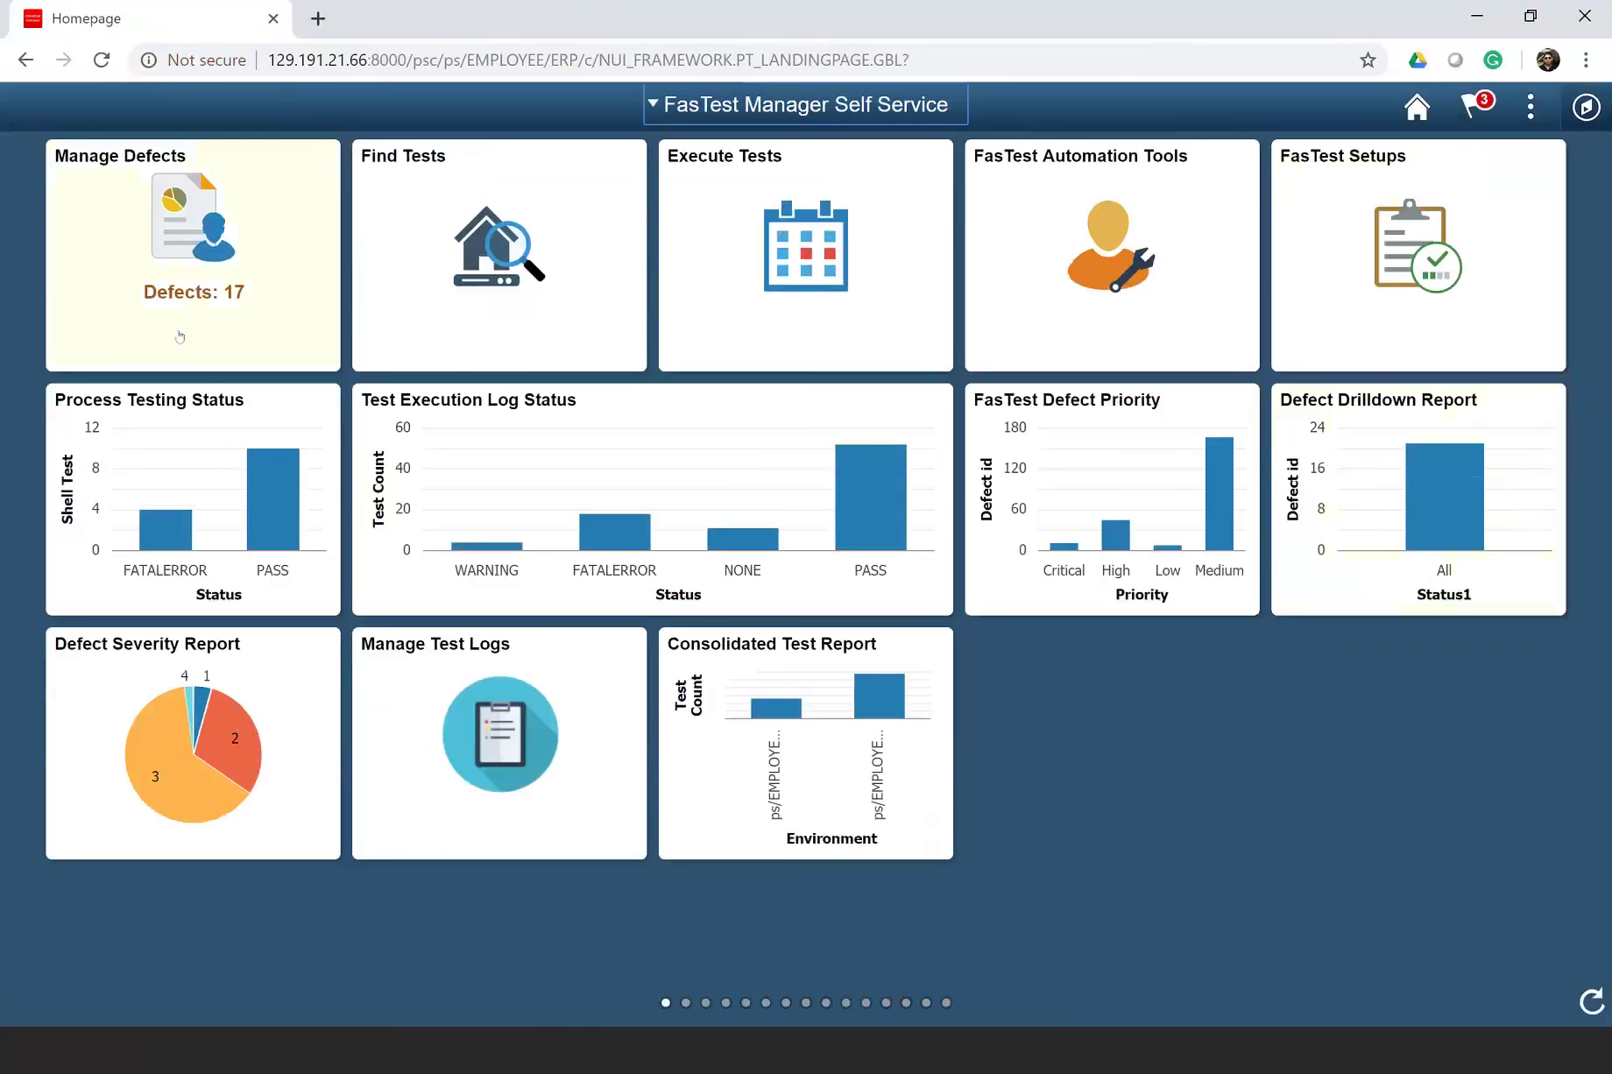
left_click(151, 250)
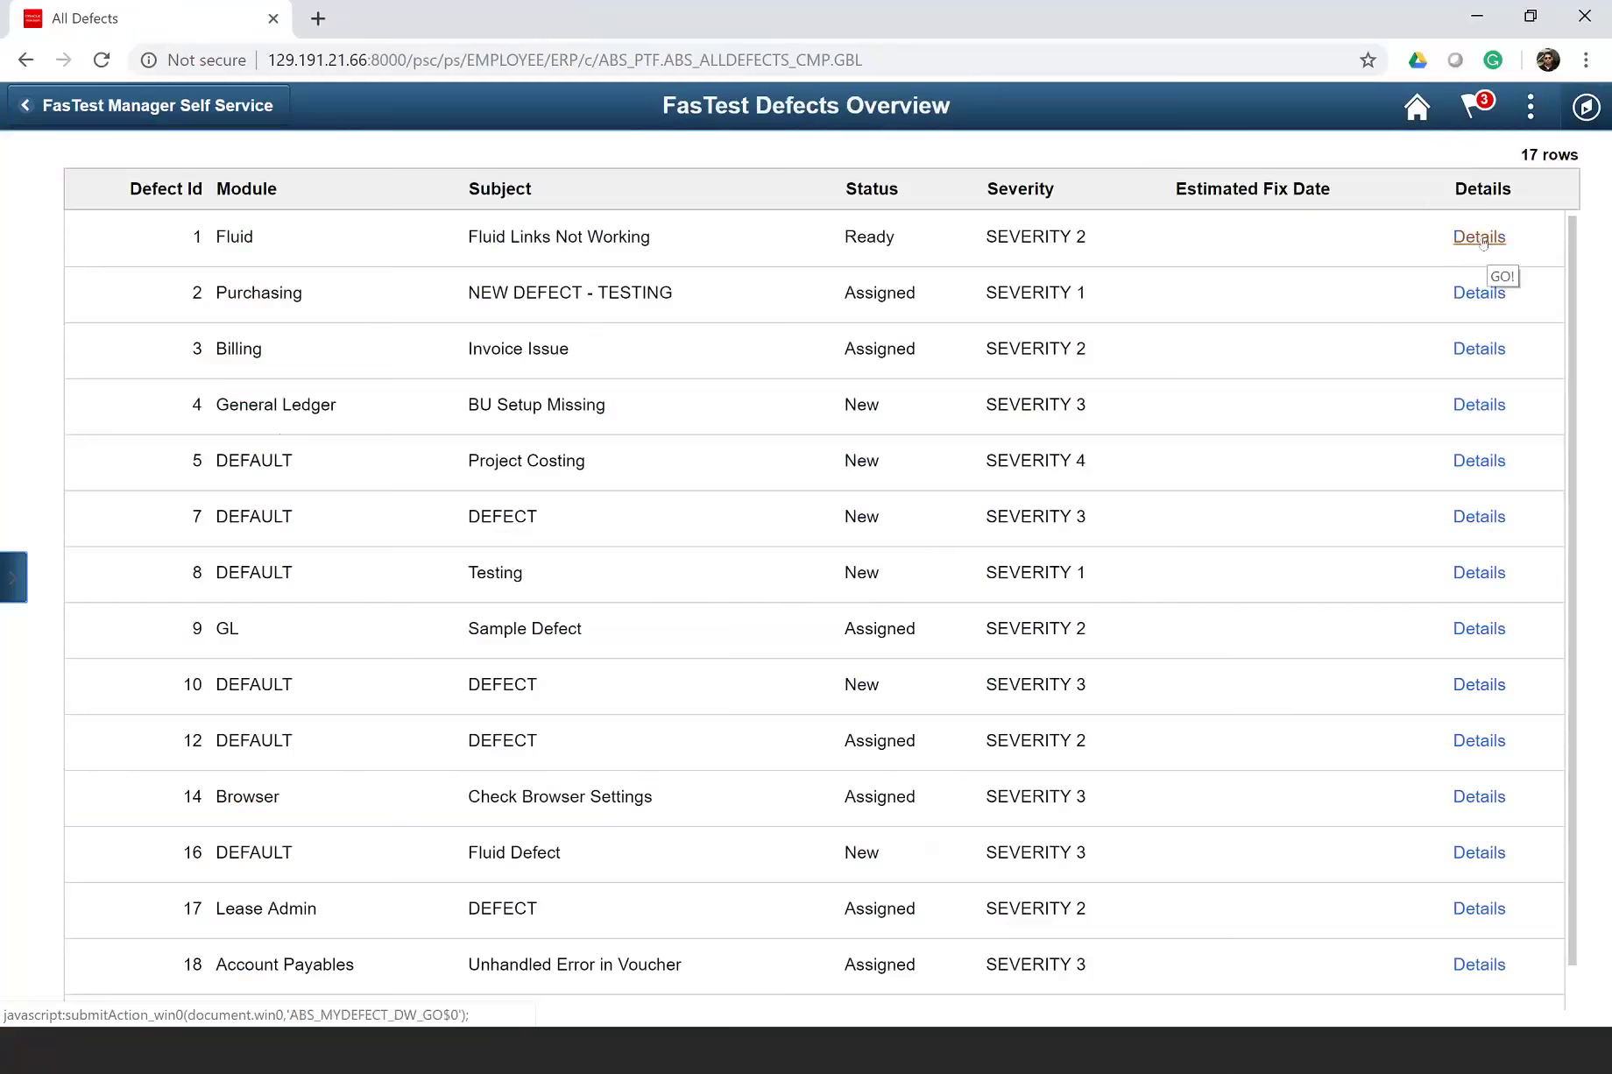
left_click(1470, 293)
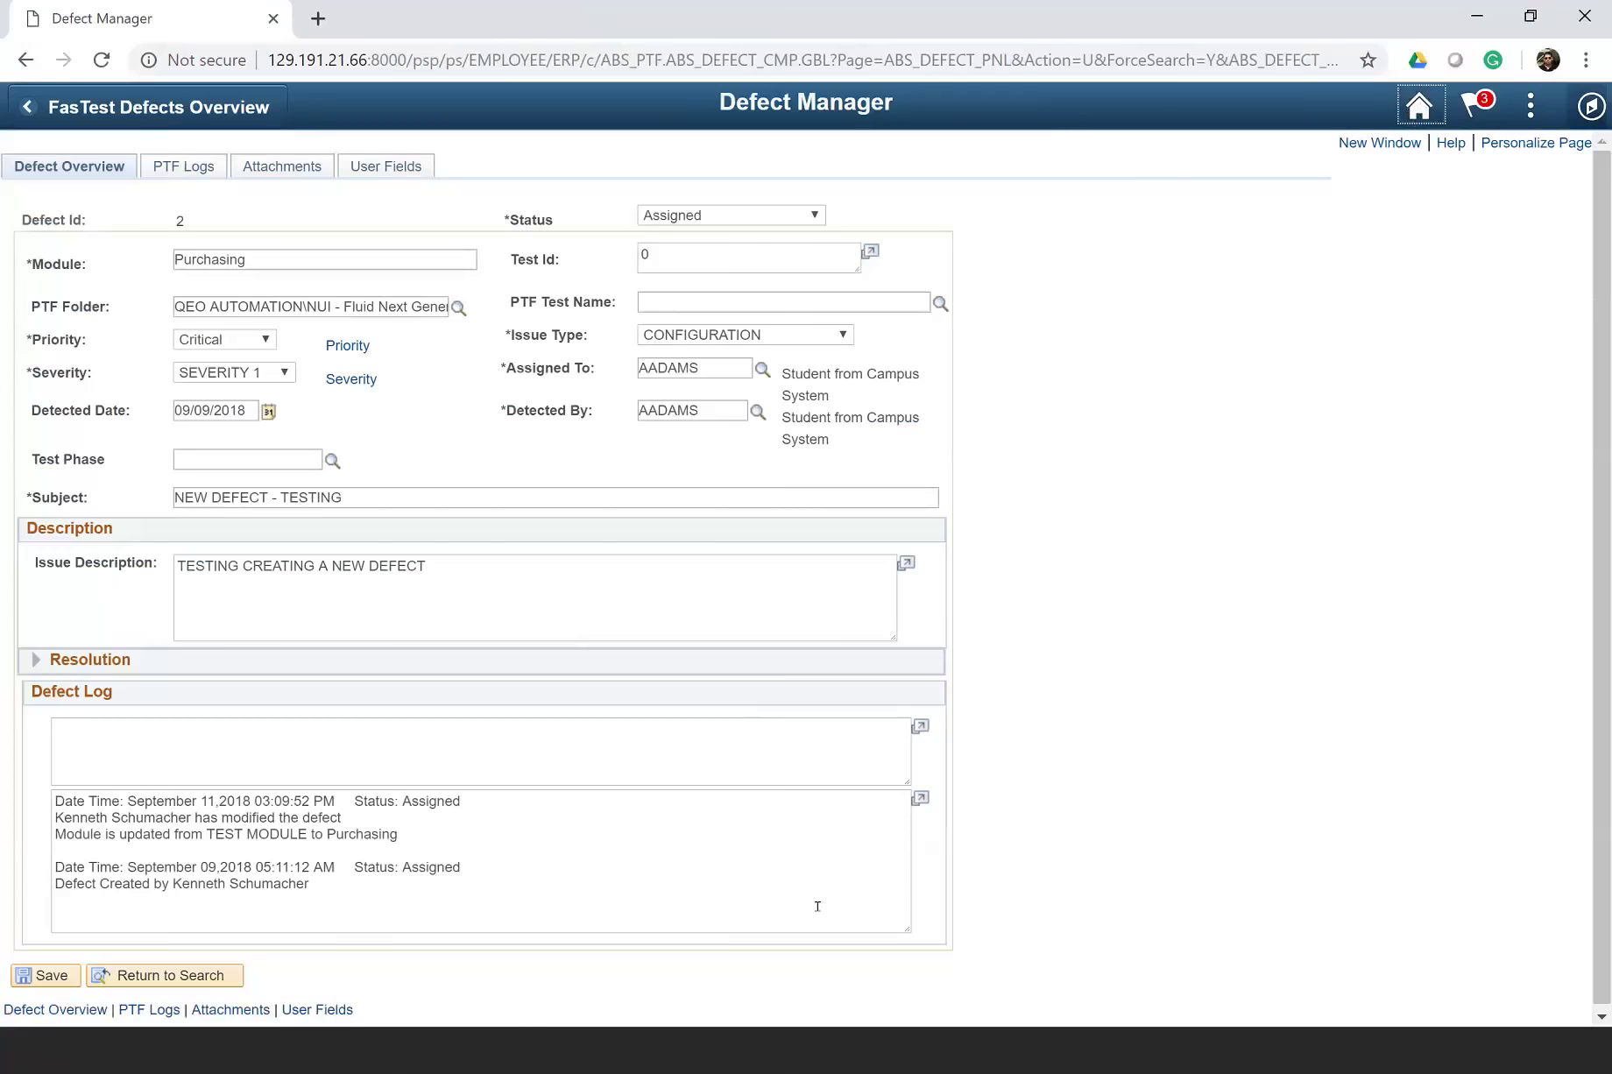
left_click(185, 107)
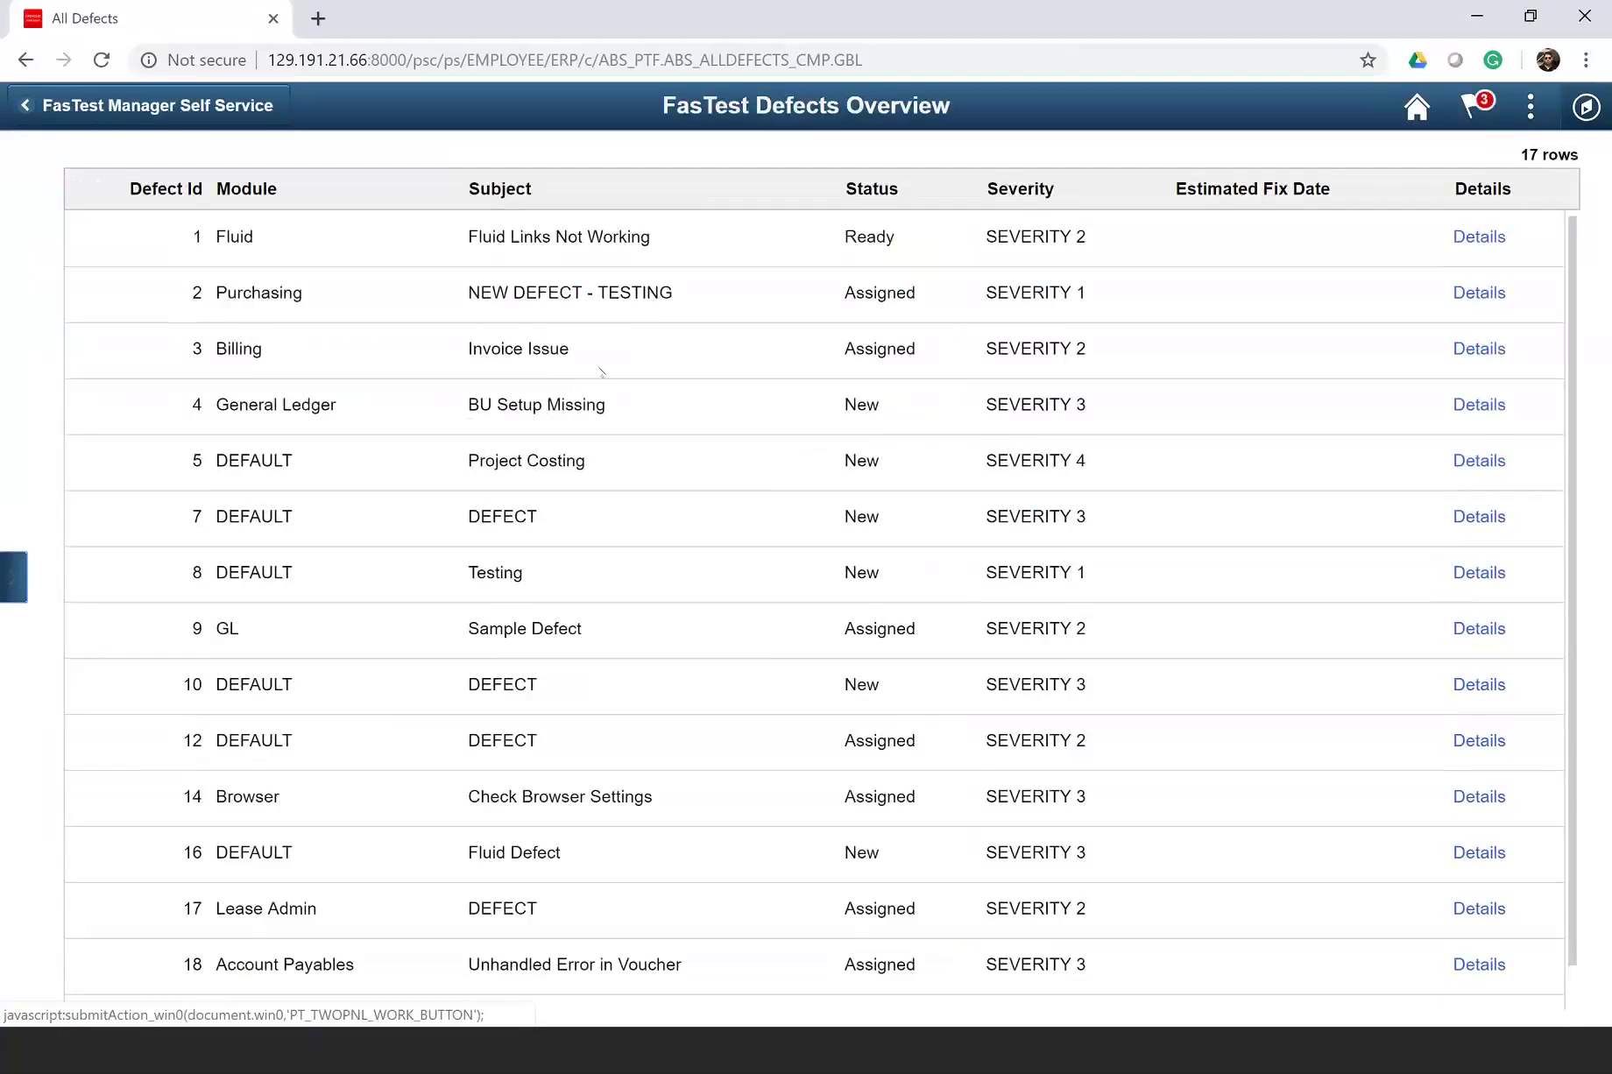
- Return to the homepage, open the Test Execution Log Status report, and show its status and folder filters
left_click(154, 110)
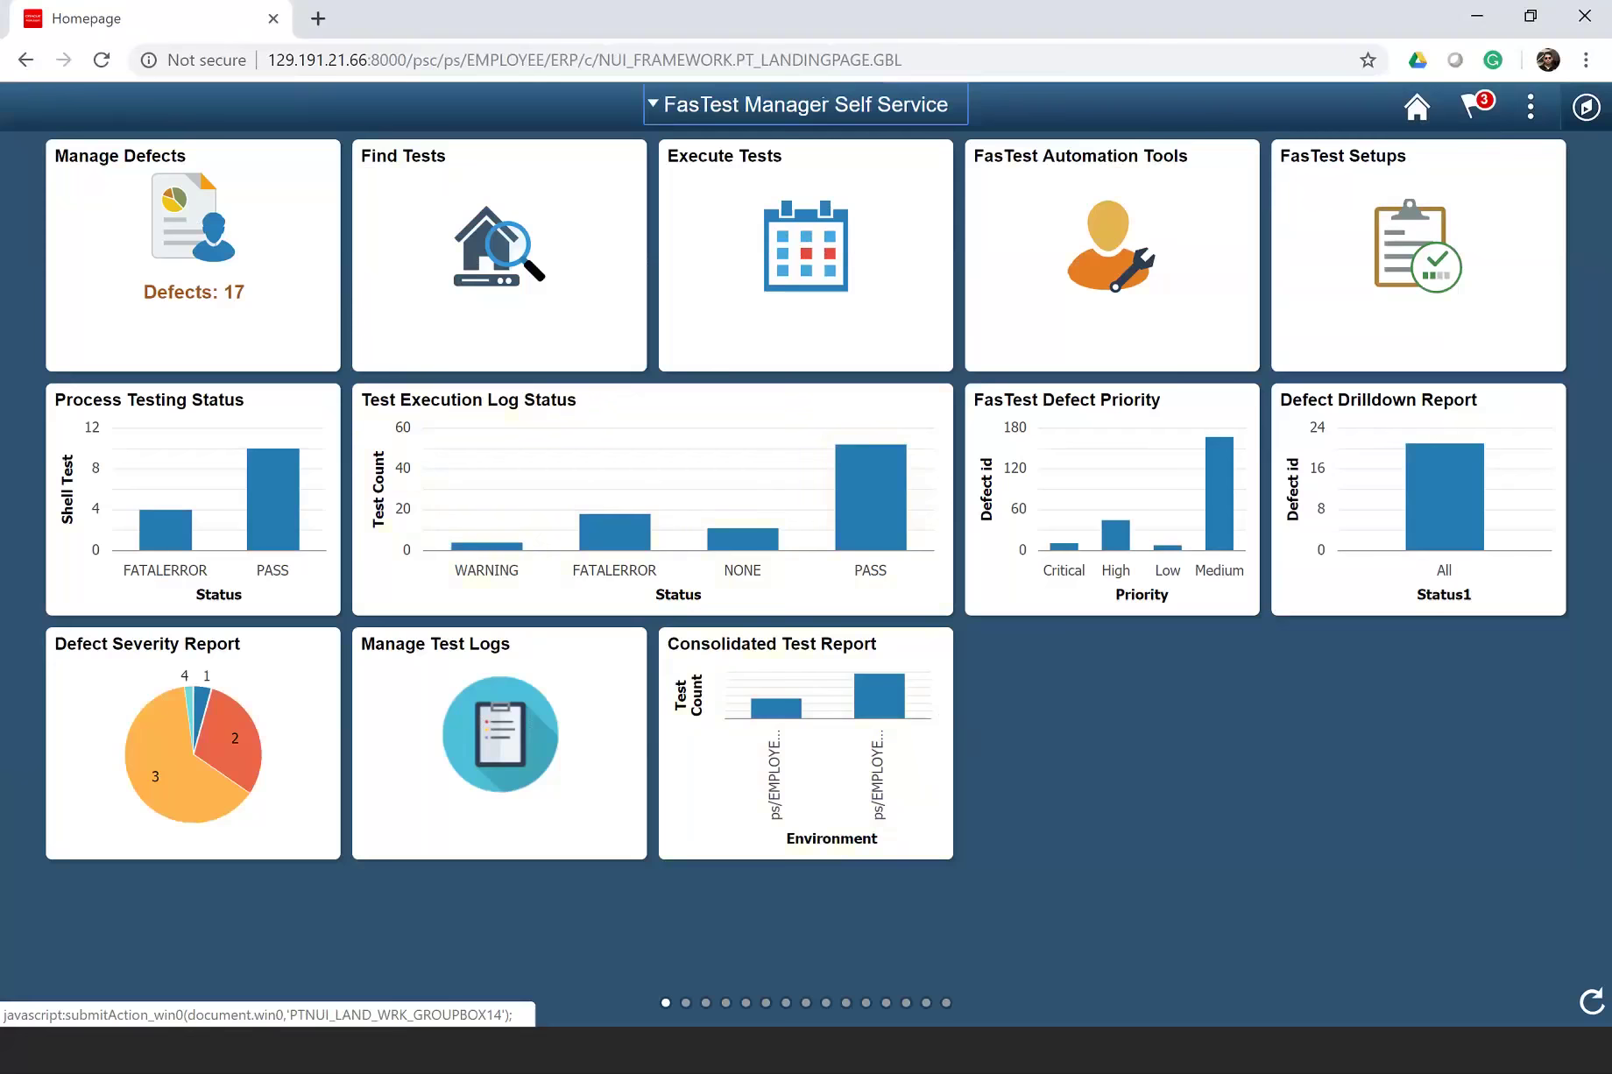
left_click(711, 490)
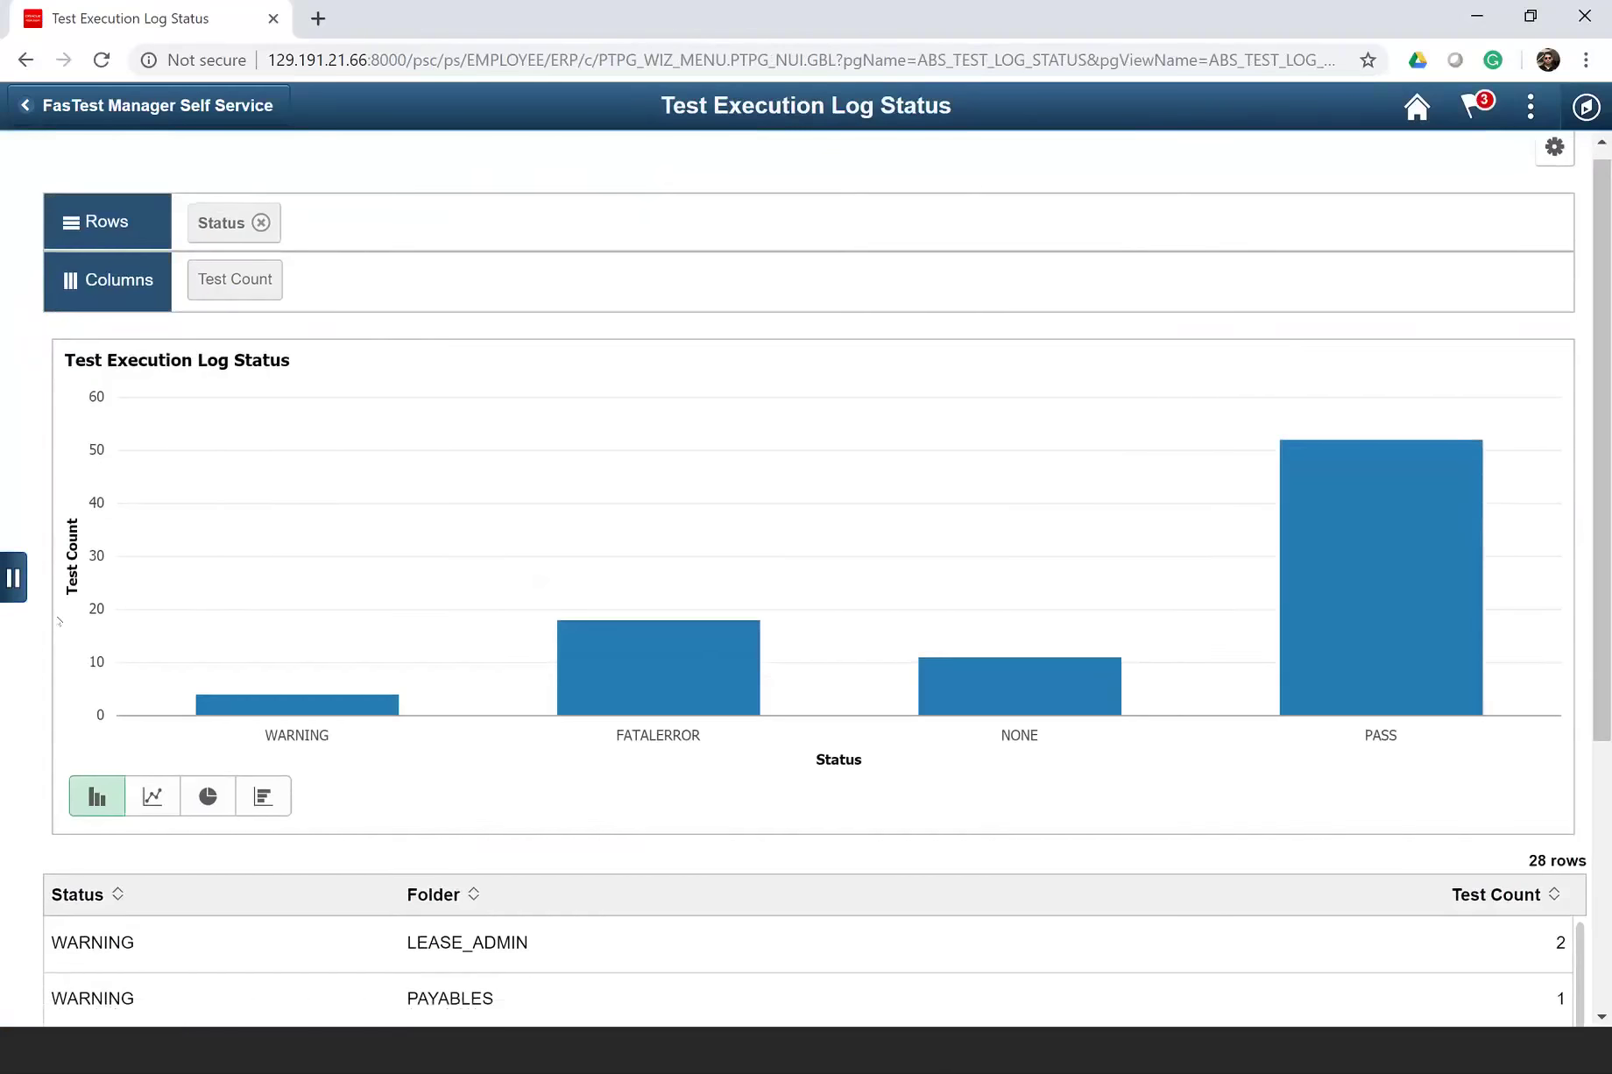
left_click(13, 578)
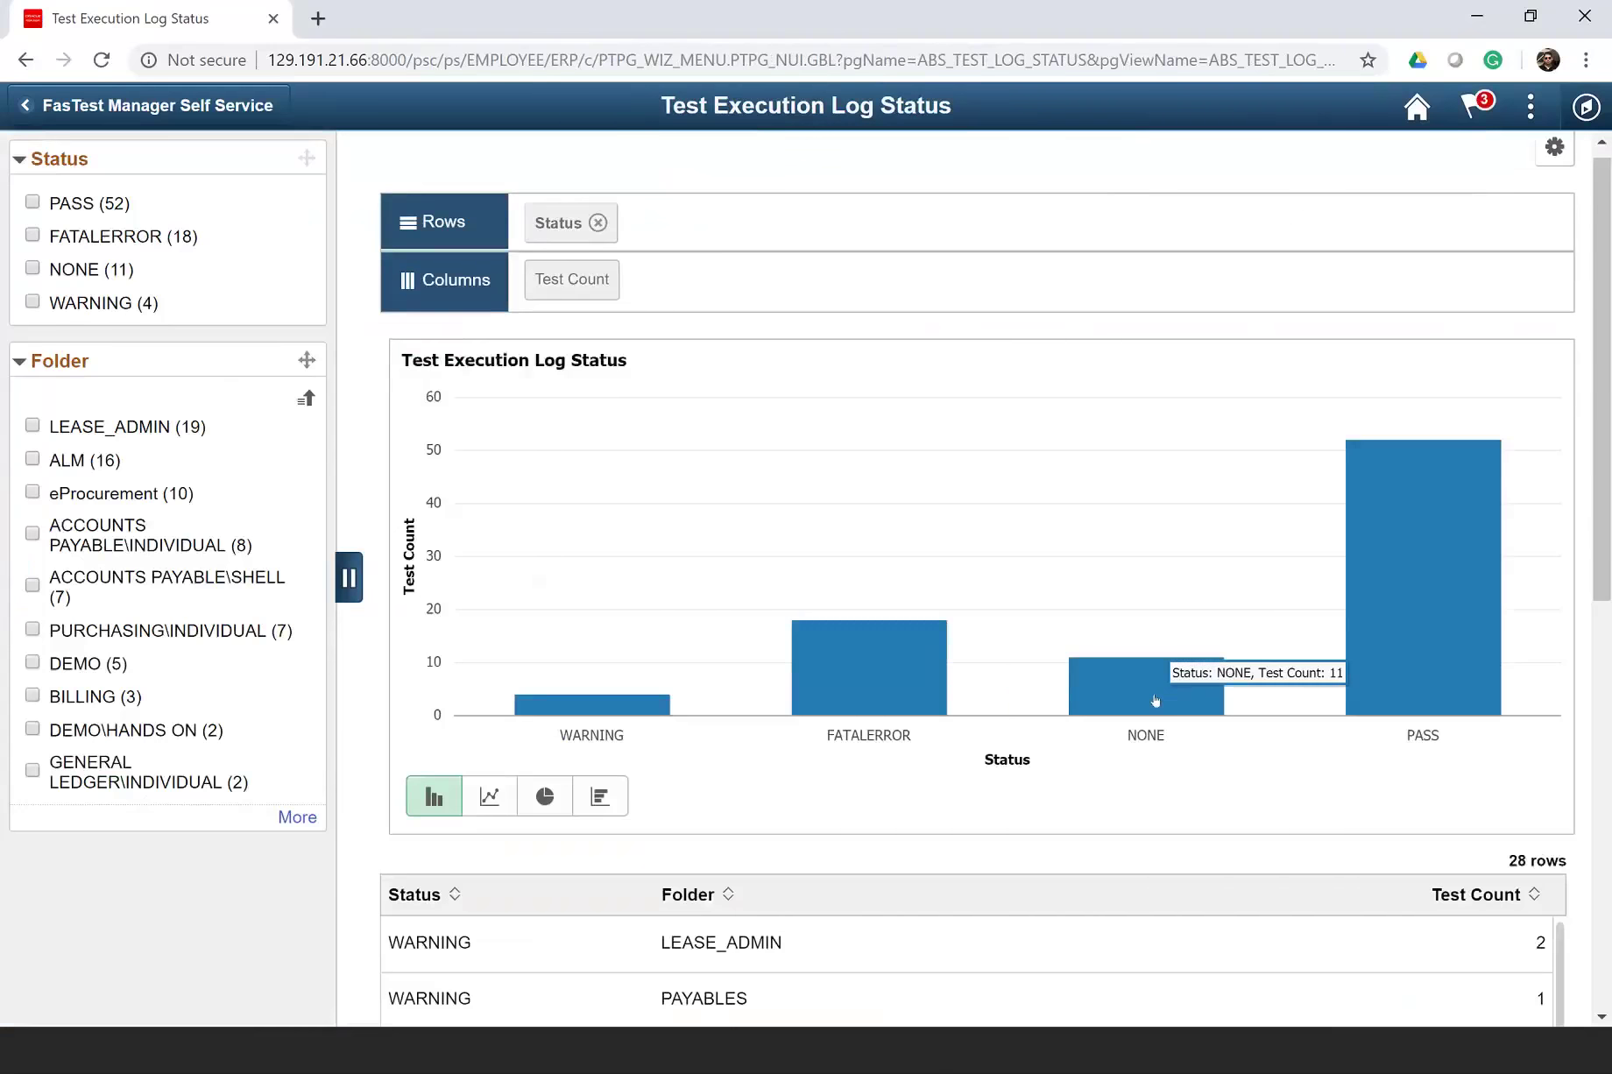
mouse_move(1153, 701)
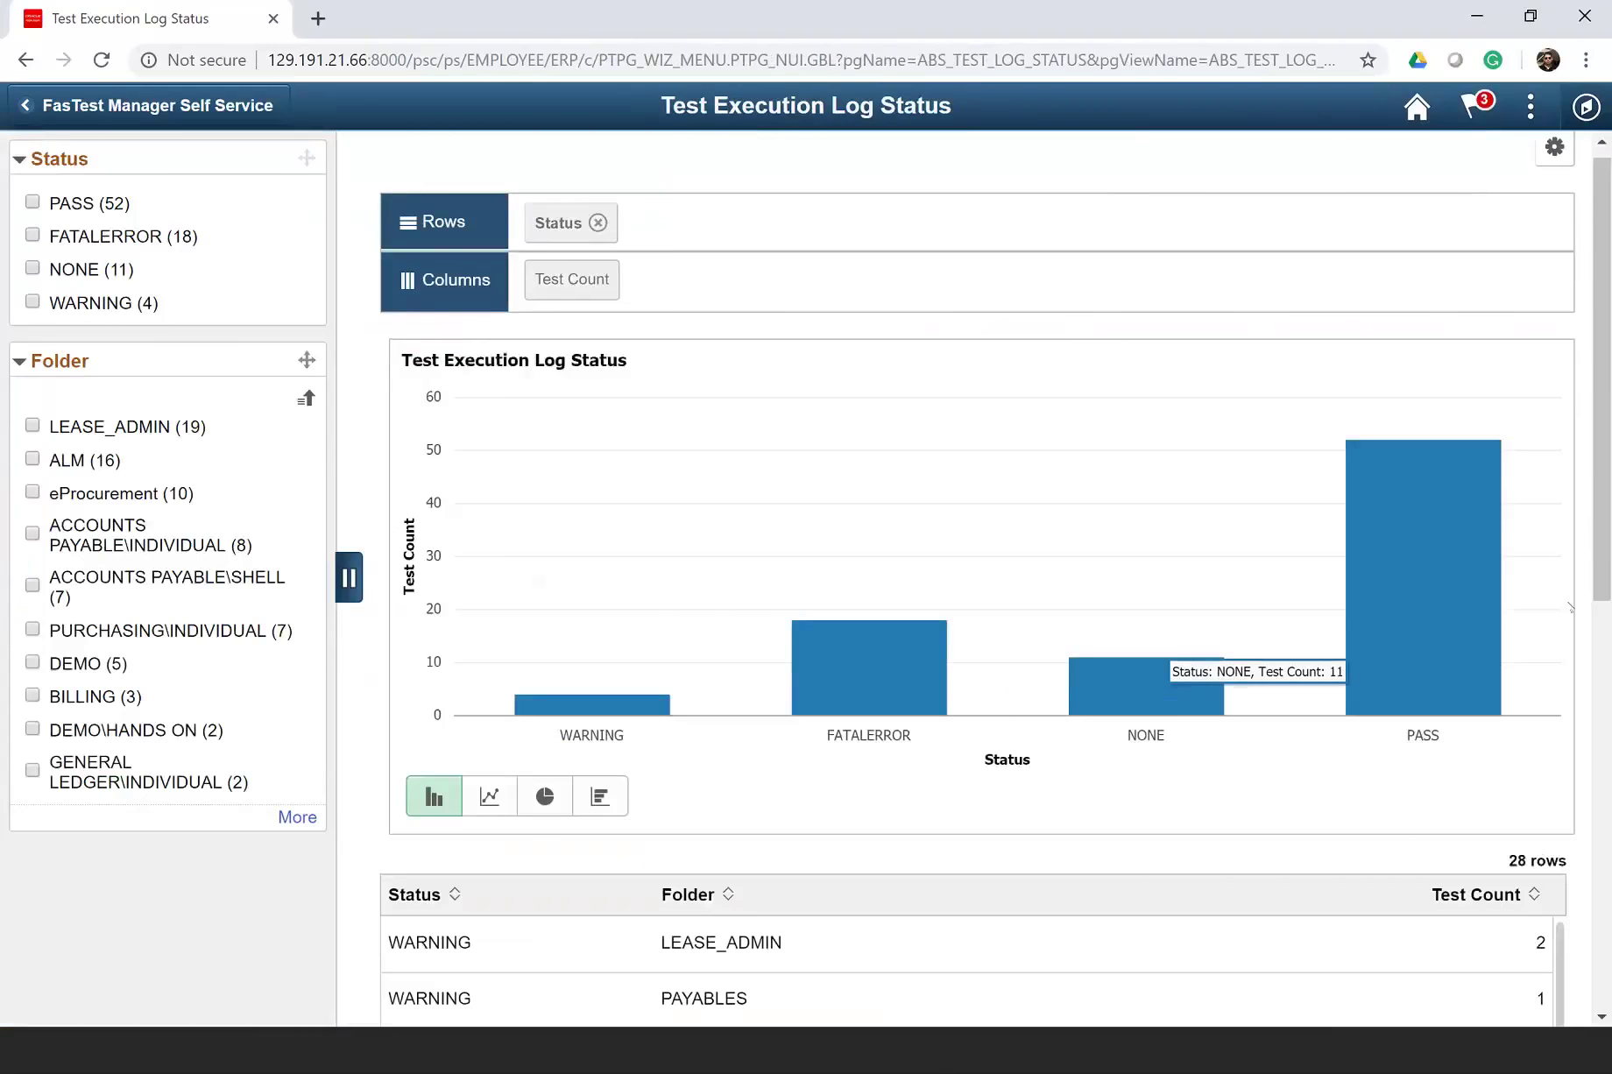
scroll(547, 794, "down", 1)
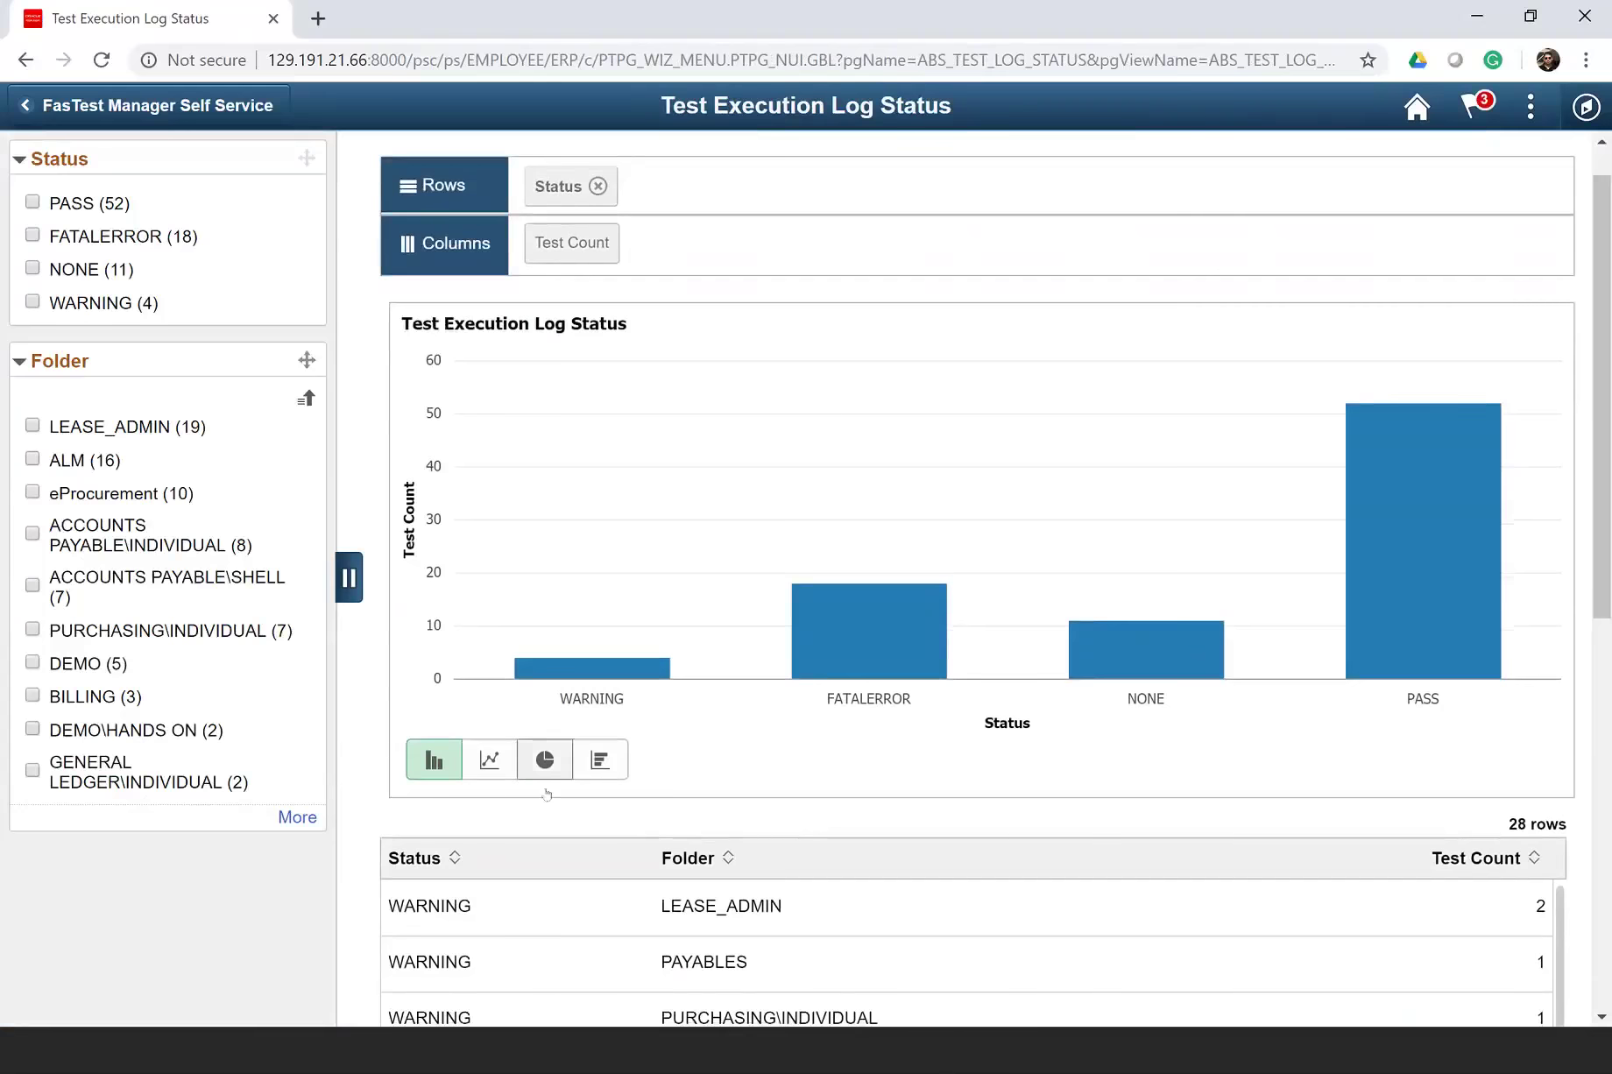
- Display the Test Execution Log Status chart as a line chart, a pie chart, and a horizontal bar chart
left_click(515, 765)
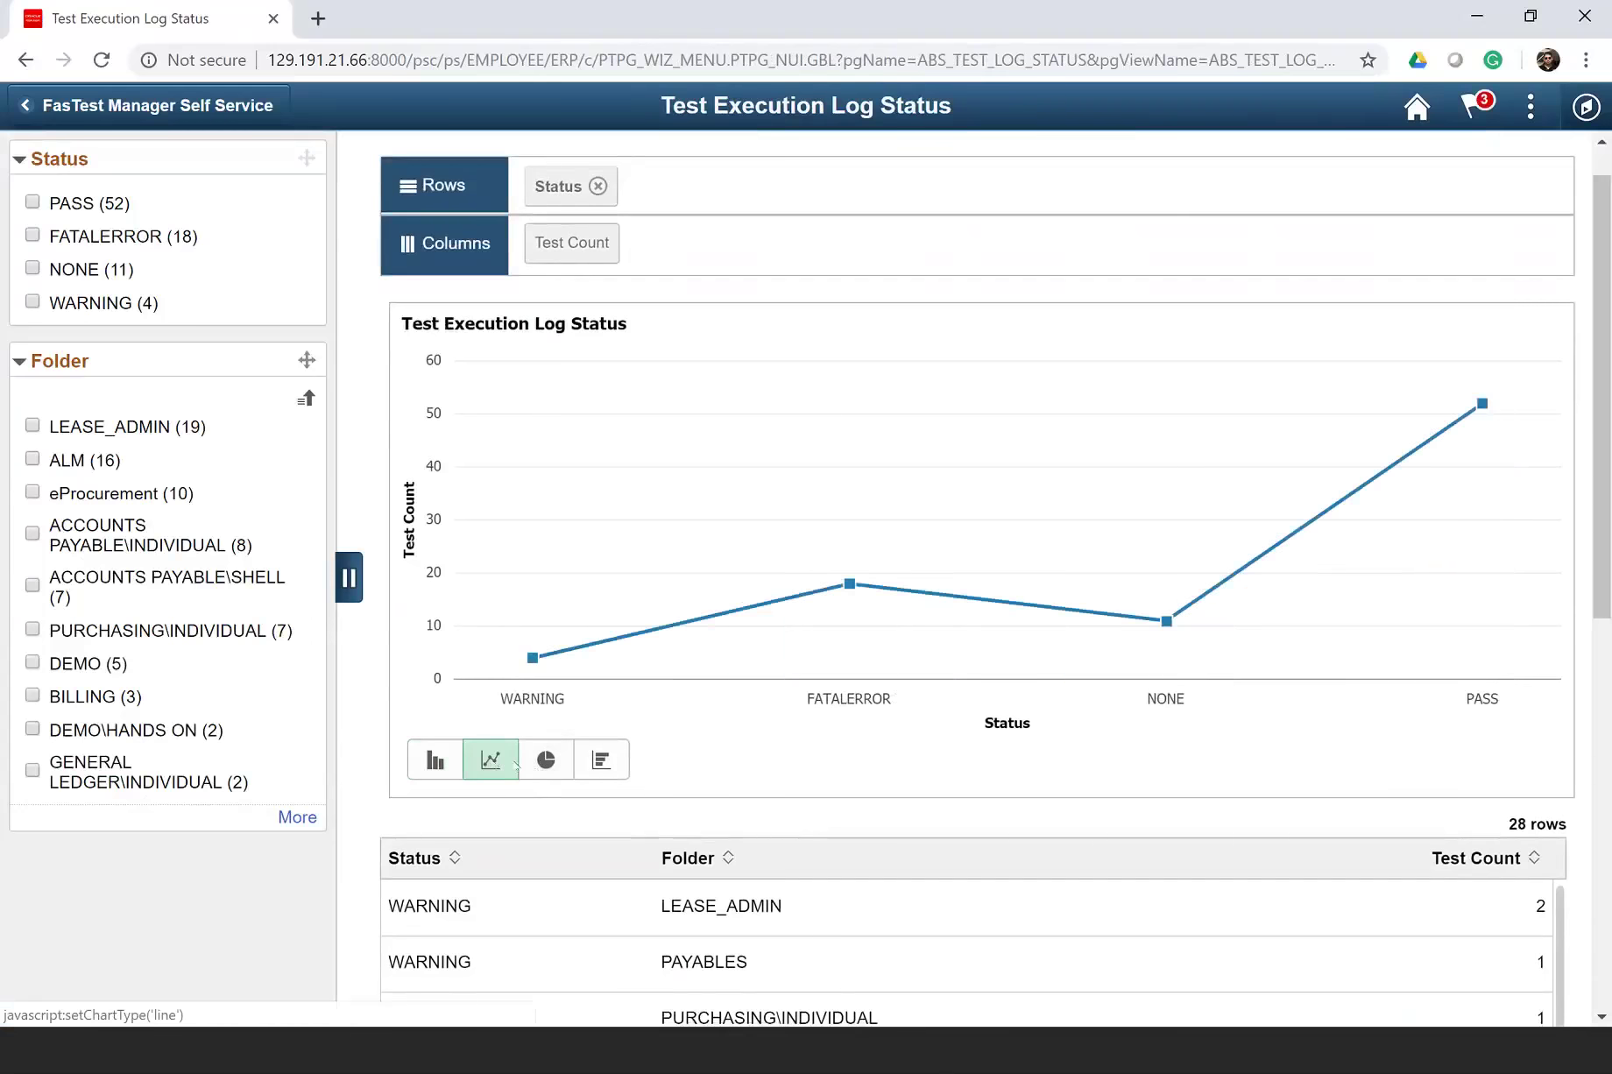
left_click(543, 758)
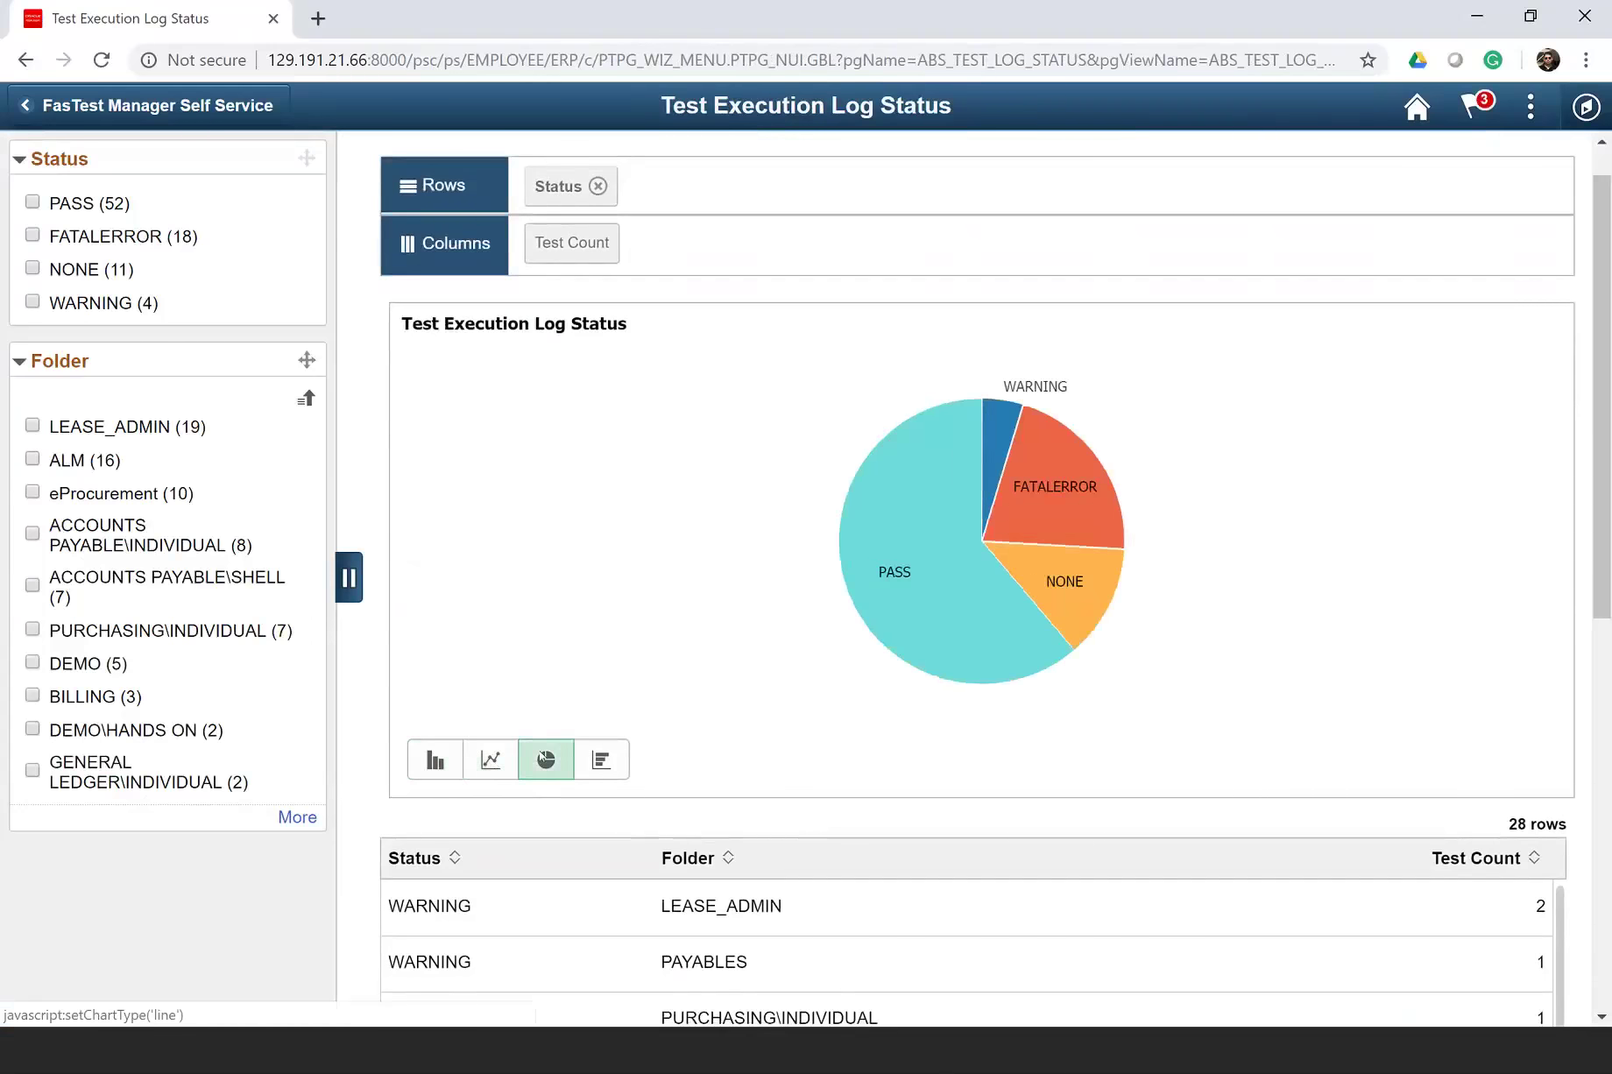
left_click(598, 763)
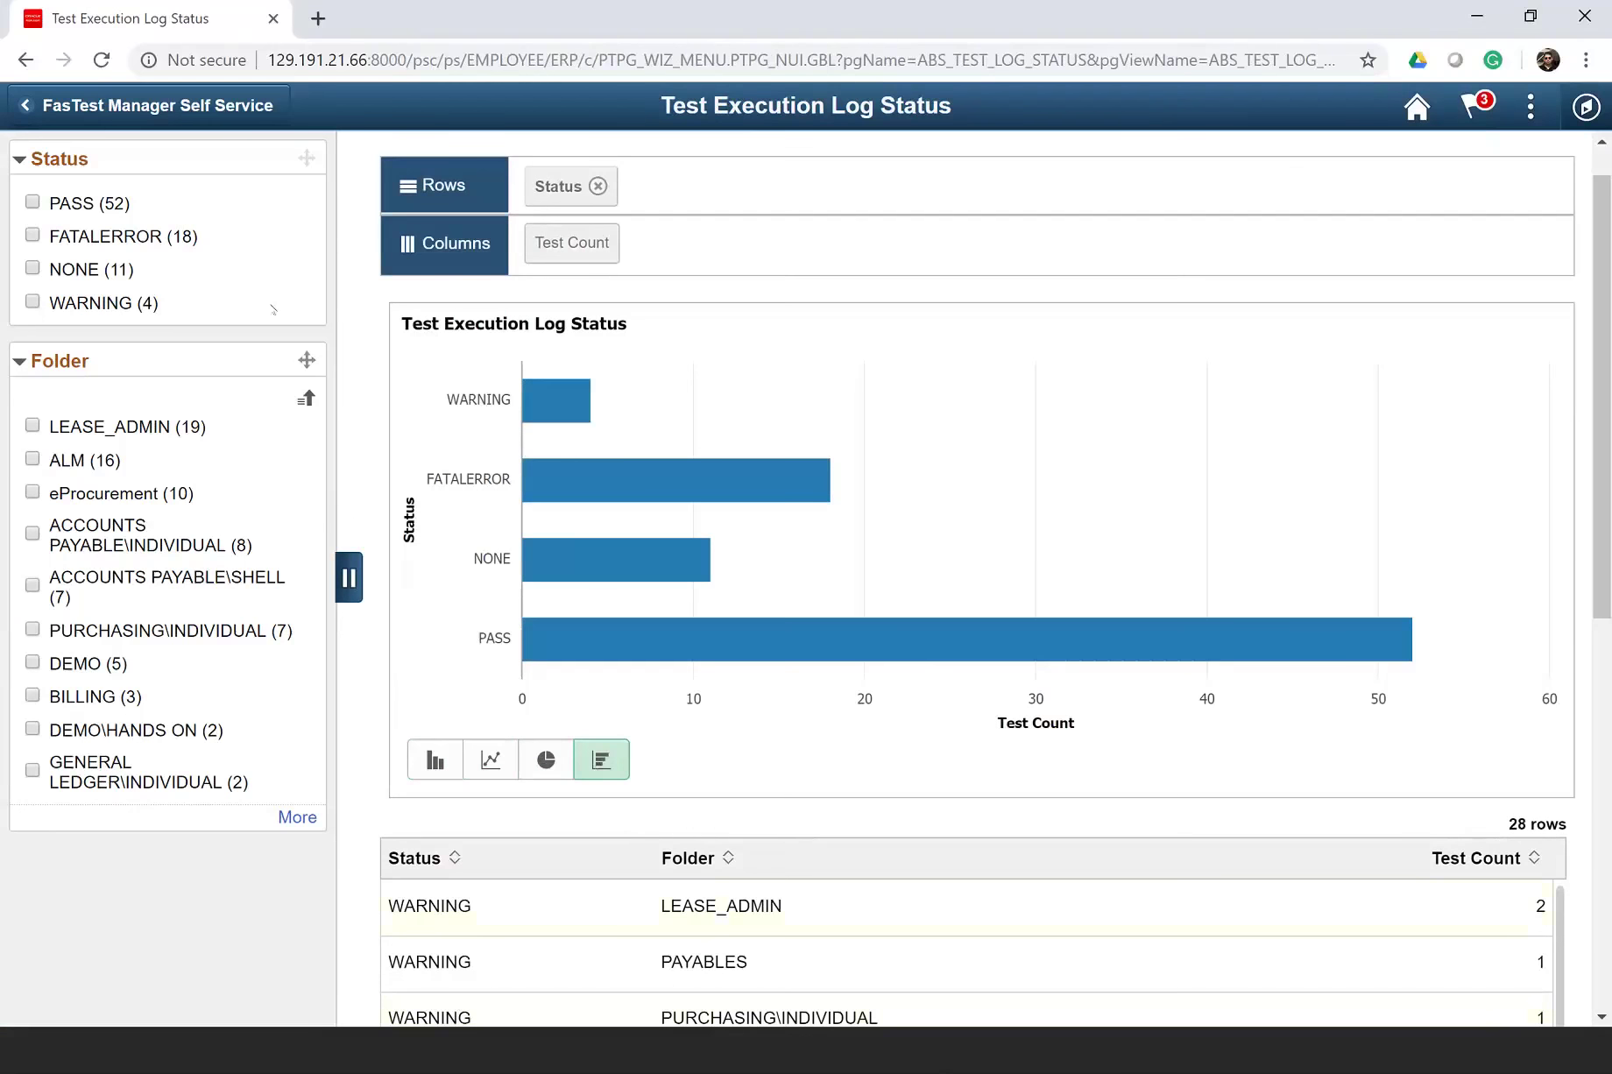
- Filter the report by the LEASE_ADMIN folder, clear that filter, and view only the FATALERROR status as a pie chart
left_click(32, 427)
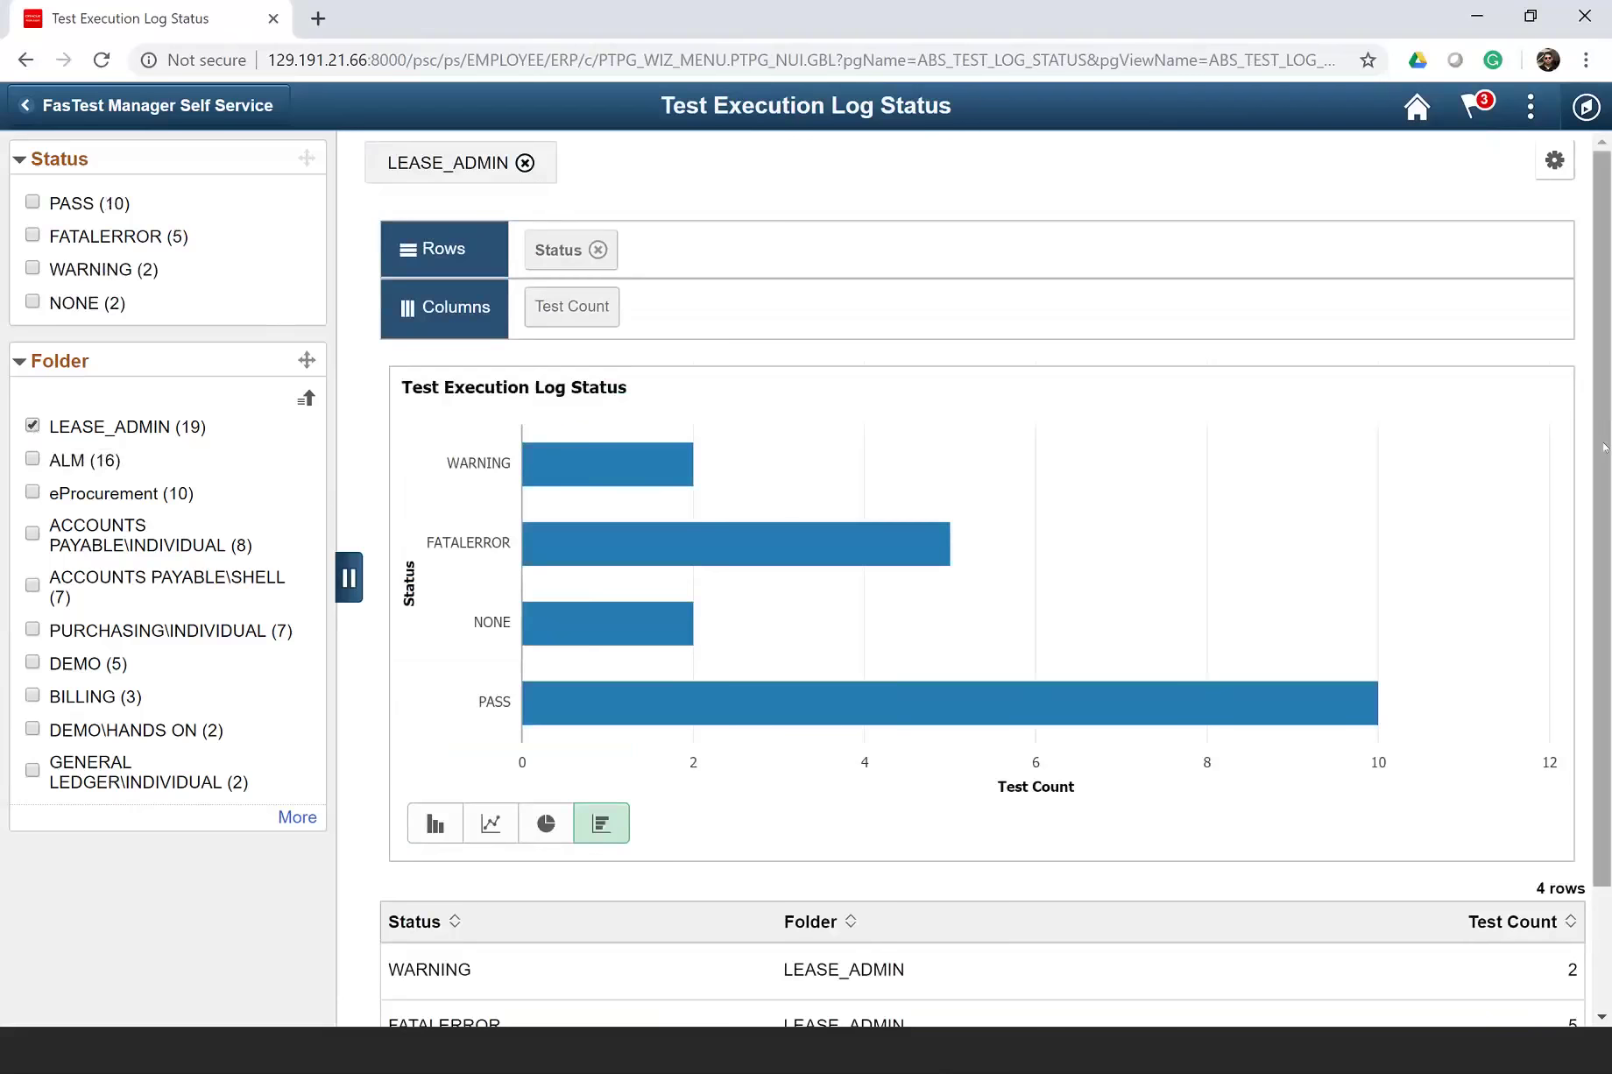
left_click(35, 426)
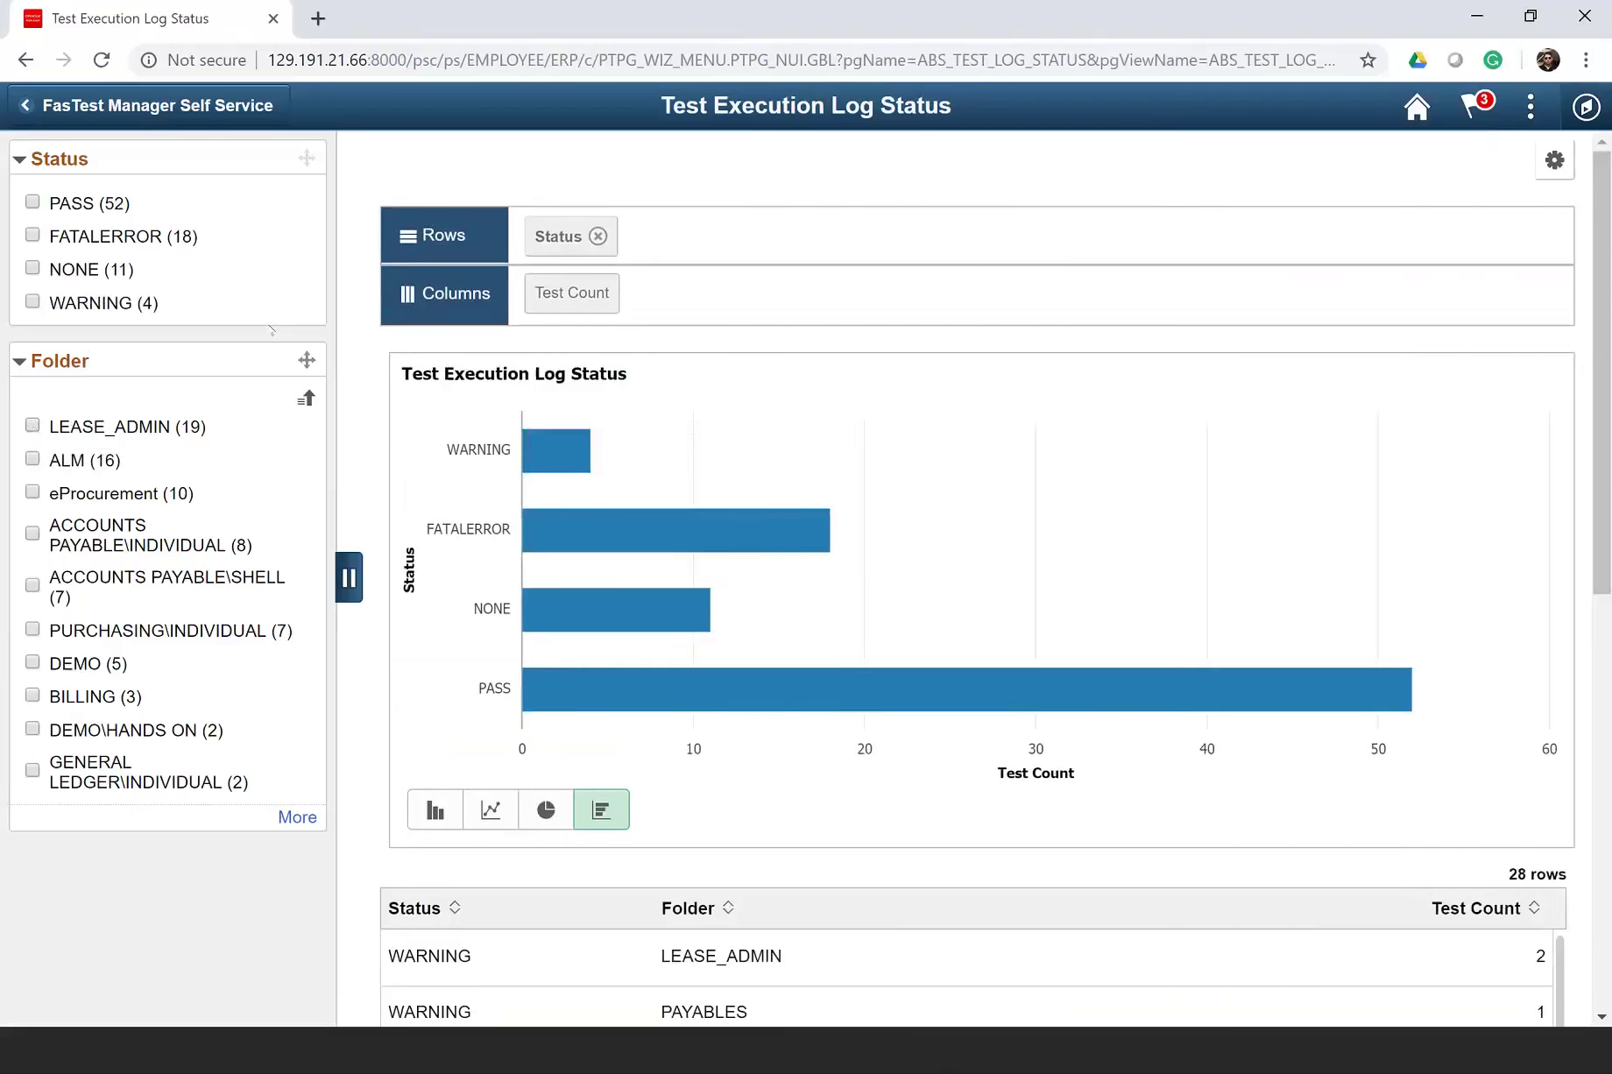
left_click(33, 236)
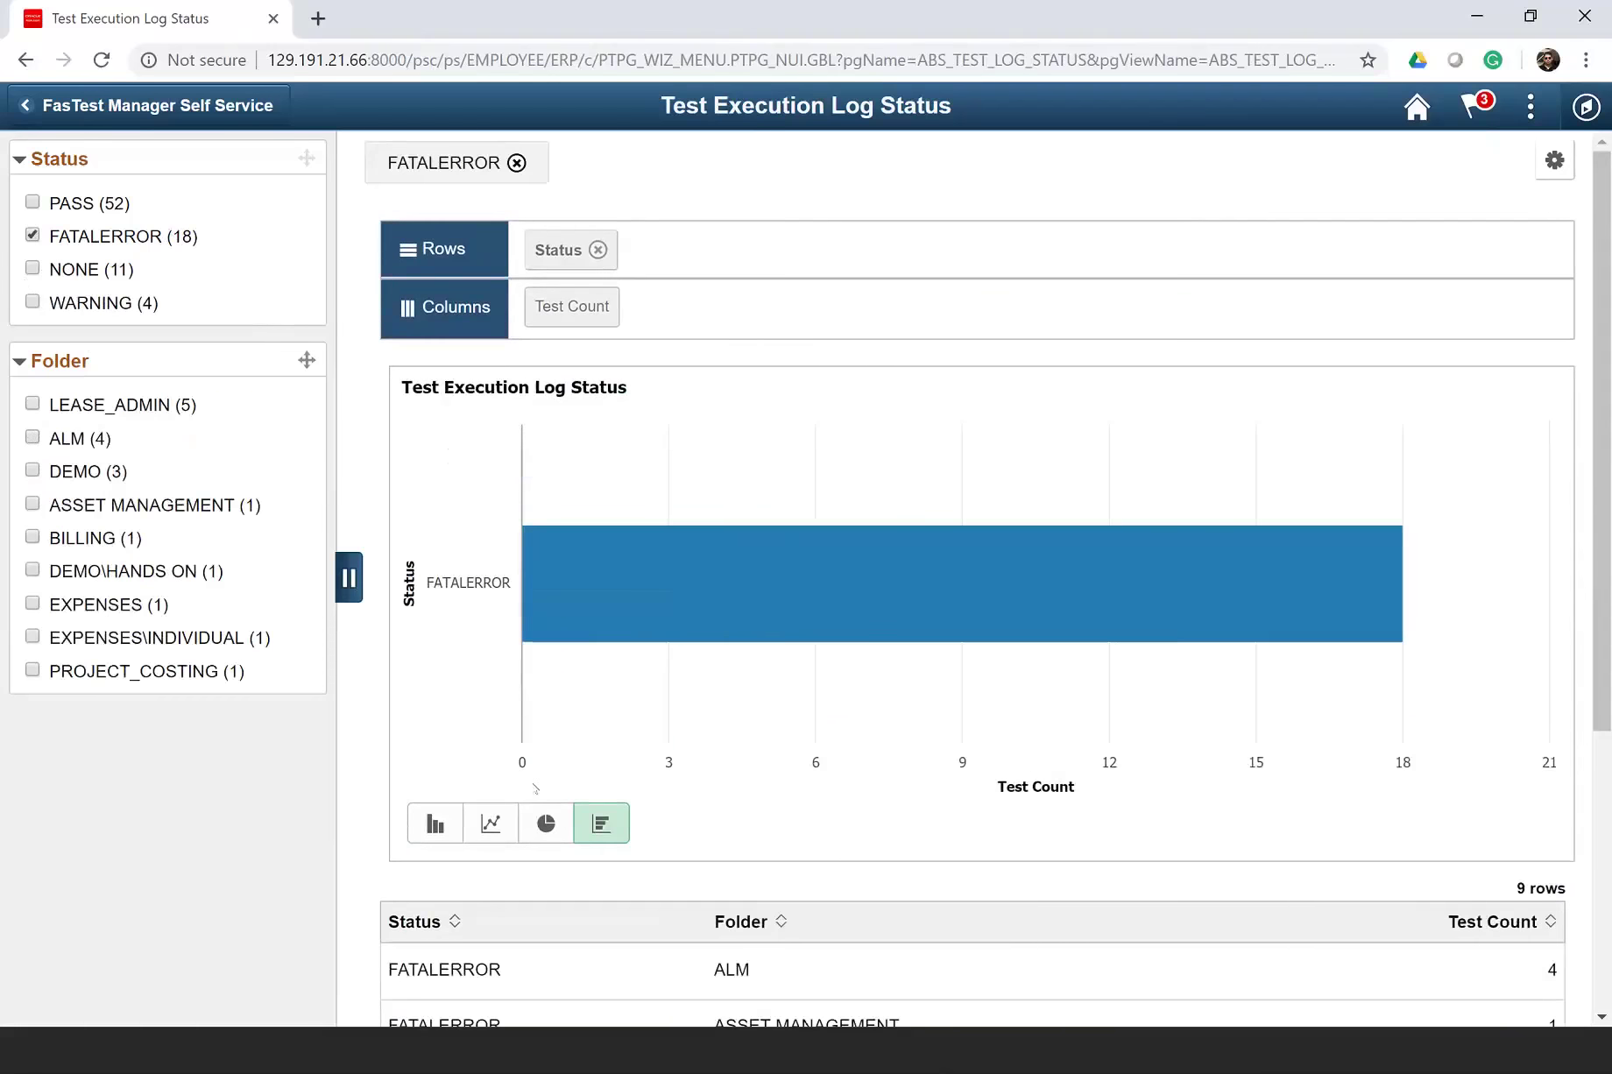
left_click(545, 824)
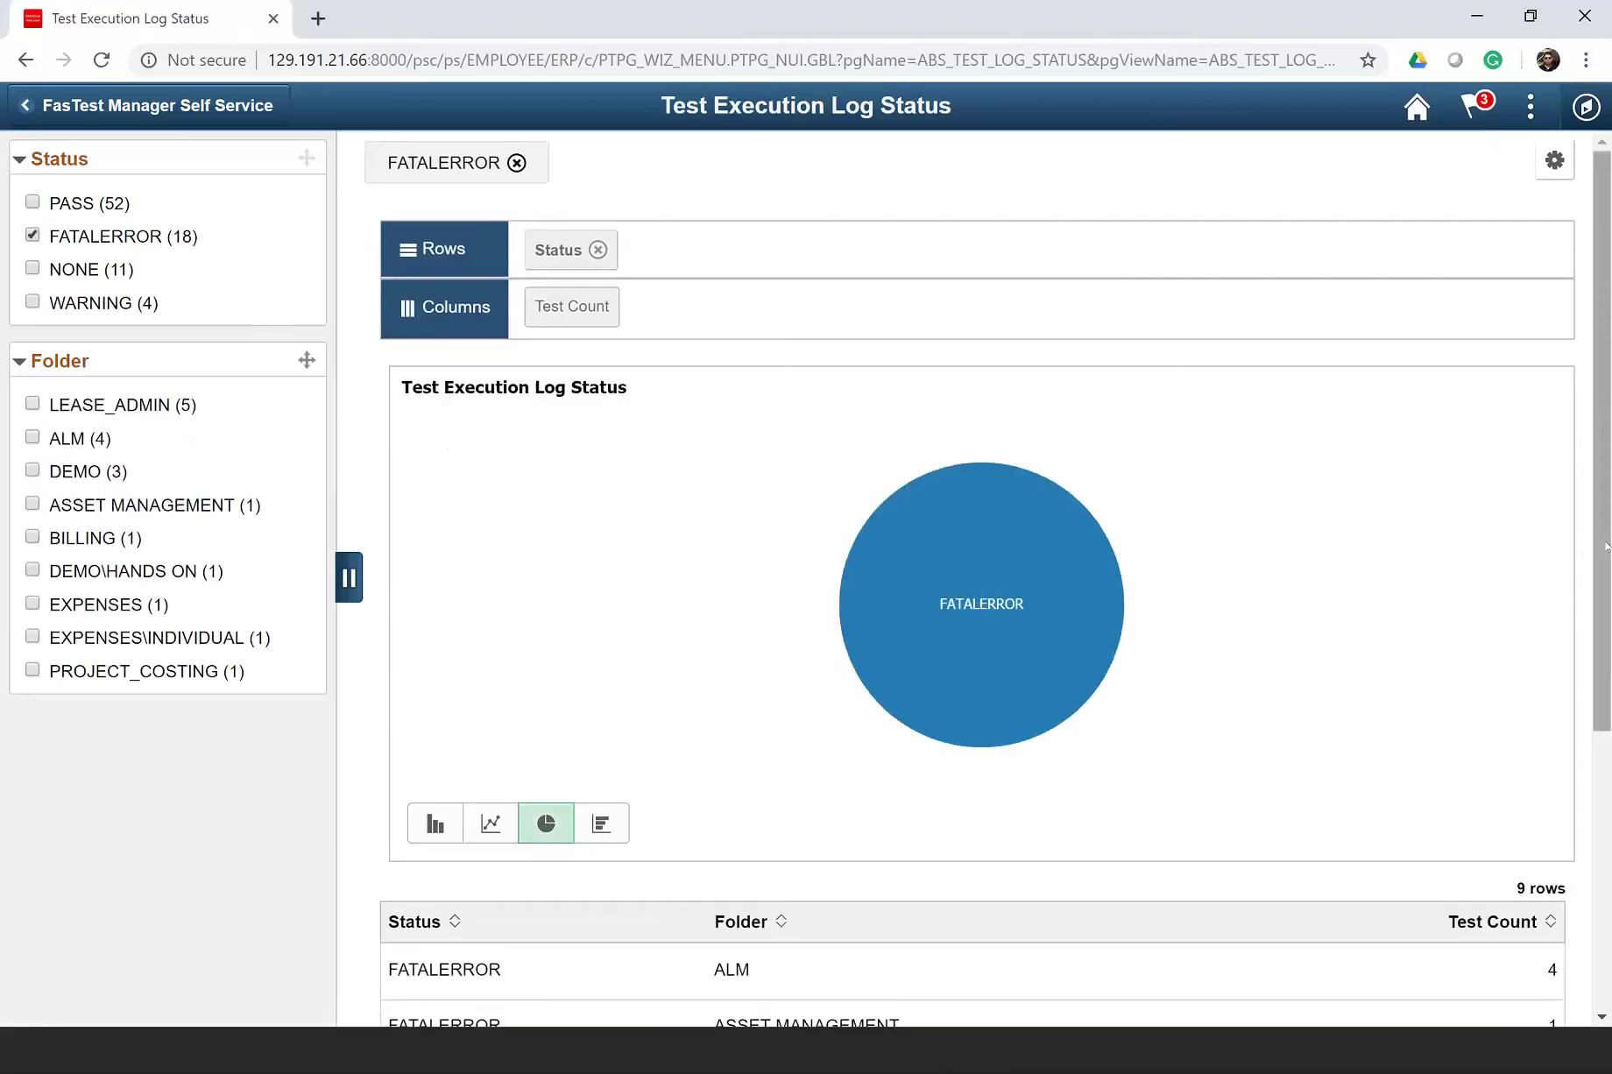
scroll(1608, 543, "down", 1)
scroll(1608, 534, "up", 1)
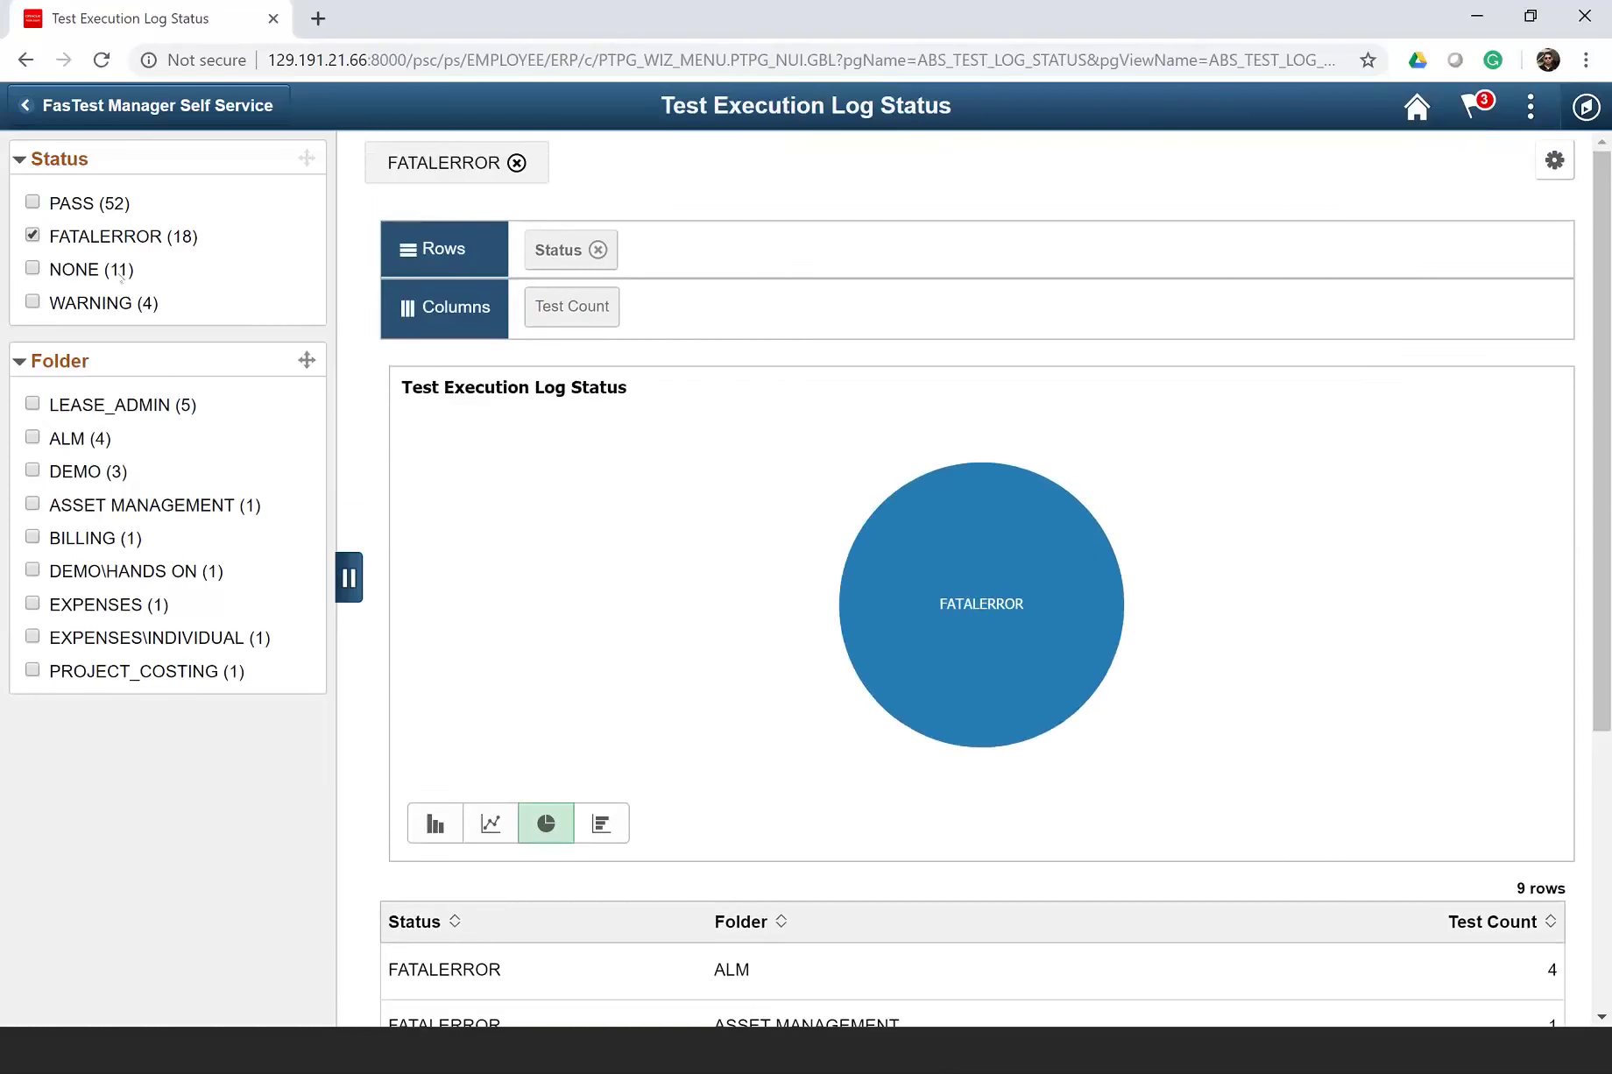
- Open the Defect Drilldown Report from the homepage and expand the All row to view defects by status
left_click(1416, 110)
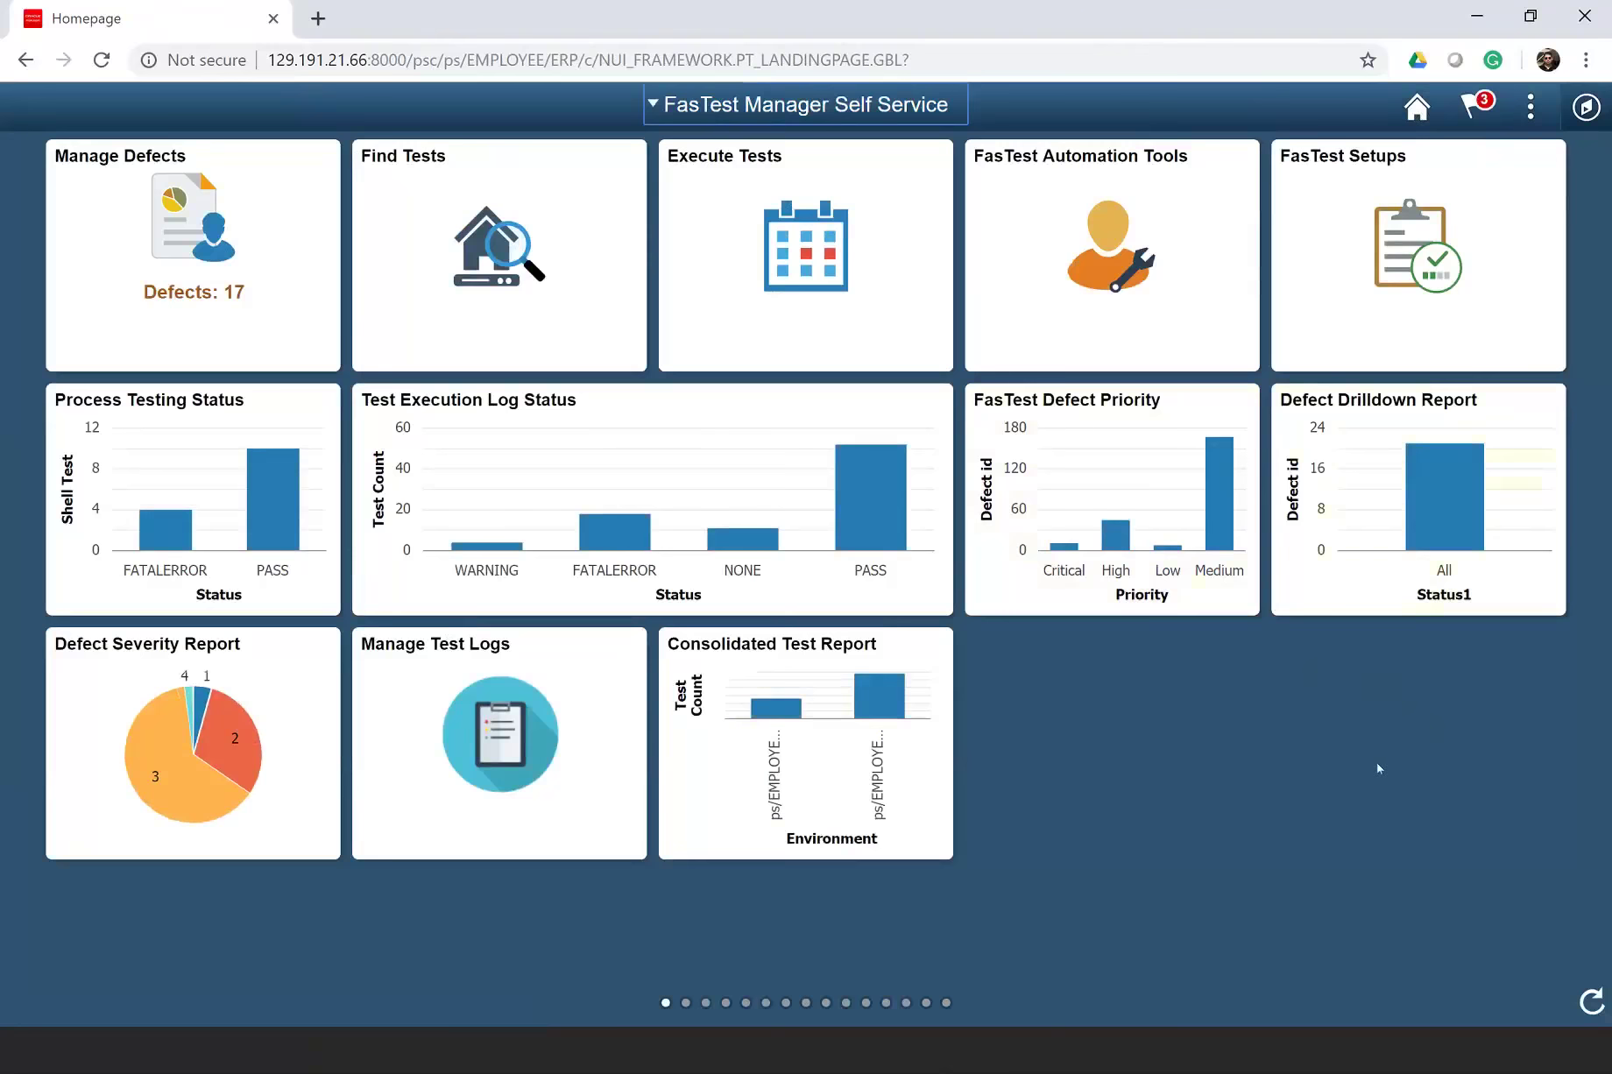
left_click(1367, 497)
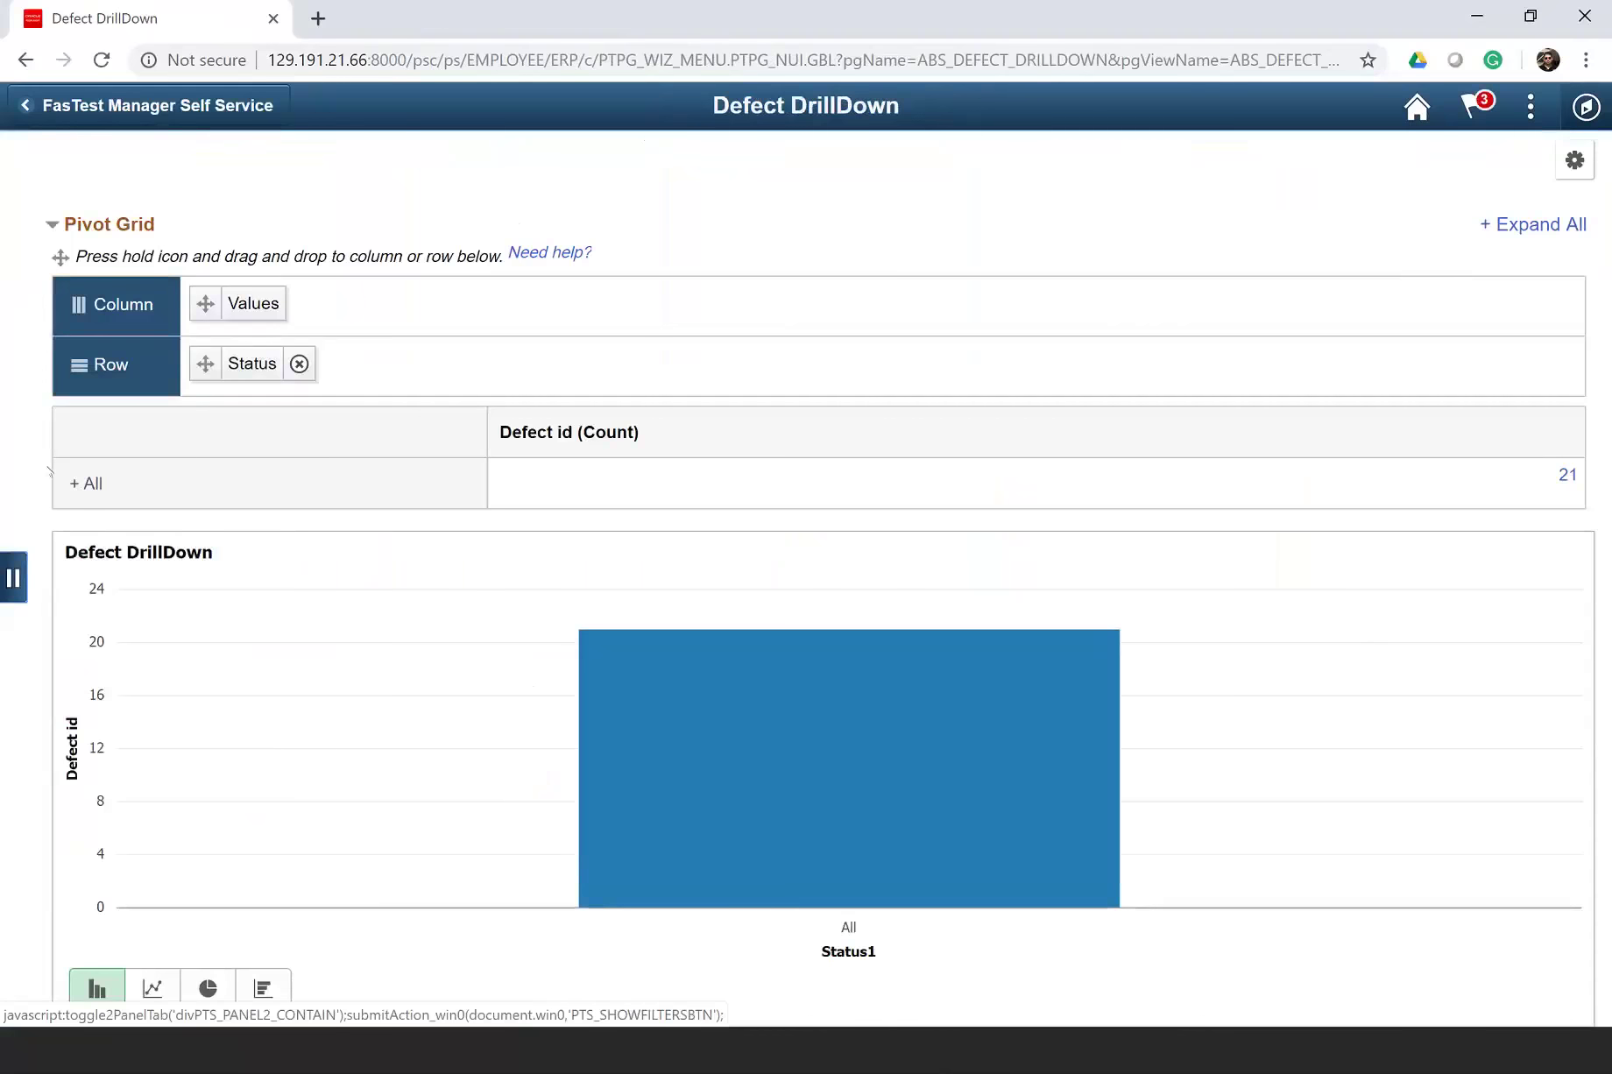
left_click(70, 482)
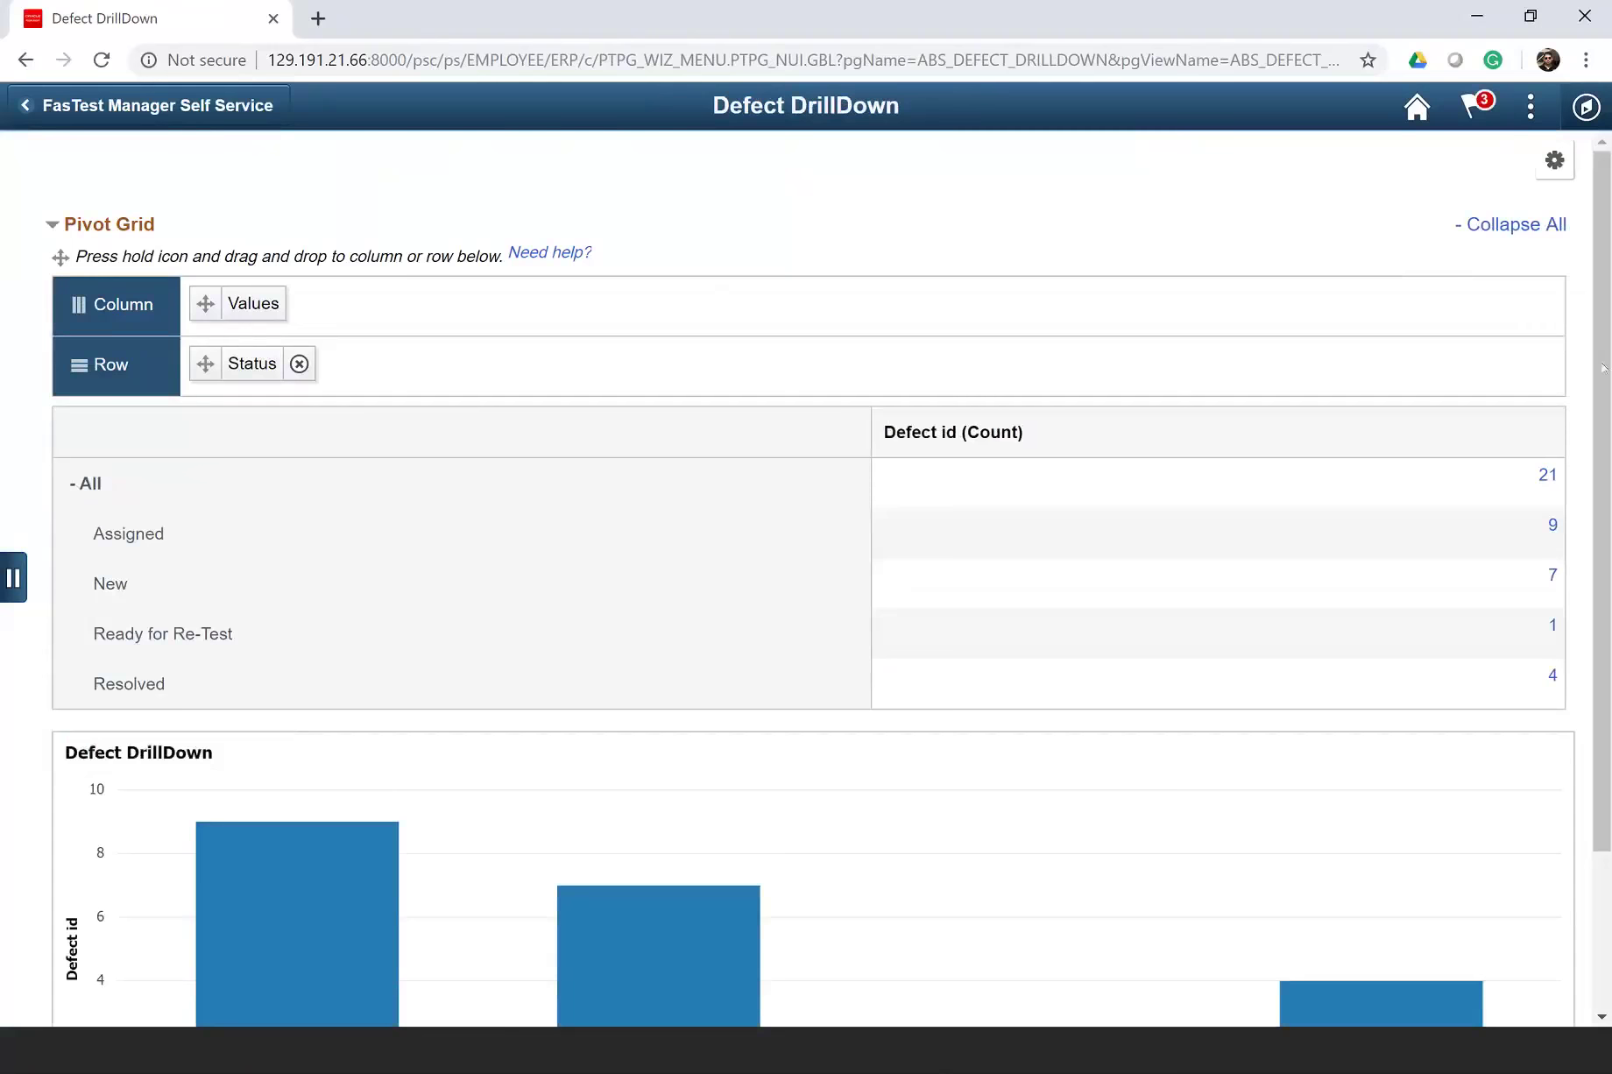
left_click_drag(1601, 368, 1601, 470)
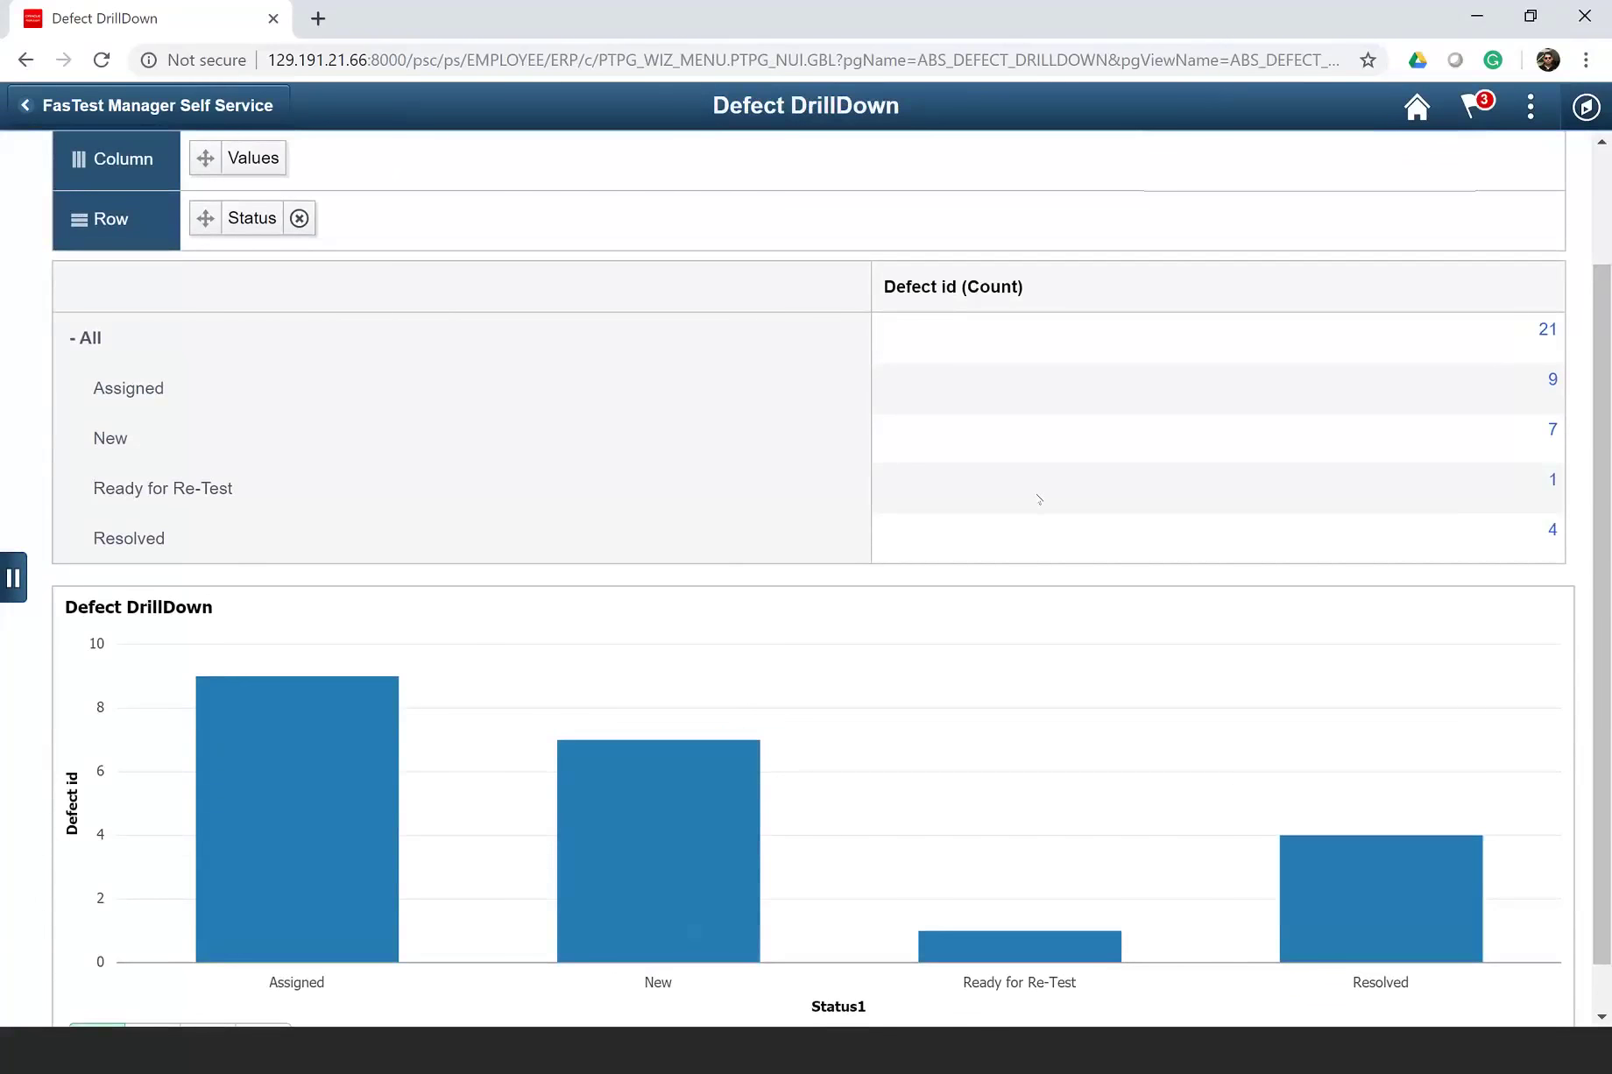
scroll(1038, 499, "down", 1)
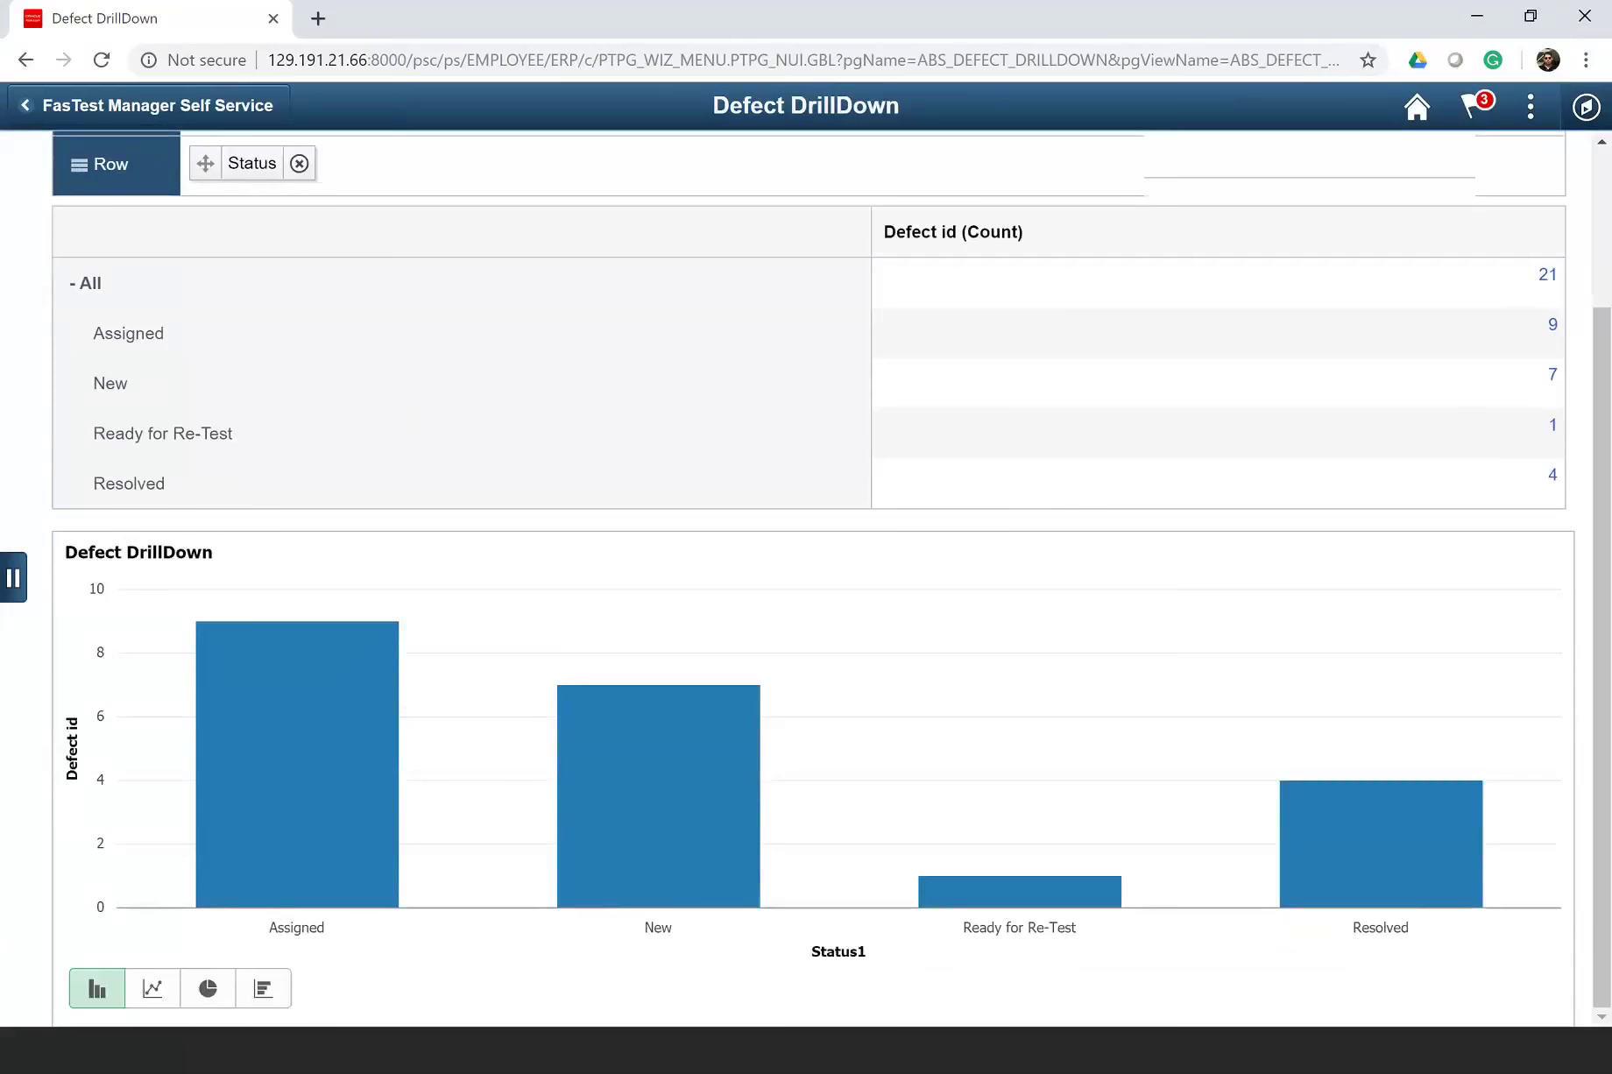
- Show the drilldown report's filters and filter the defects by status Assigned, switching the filter to New
left_click(14, 577)
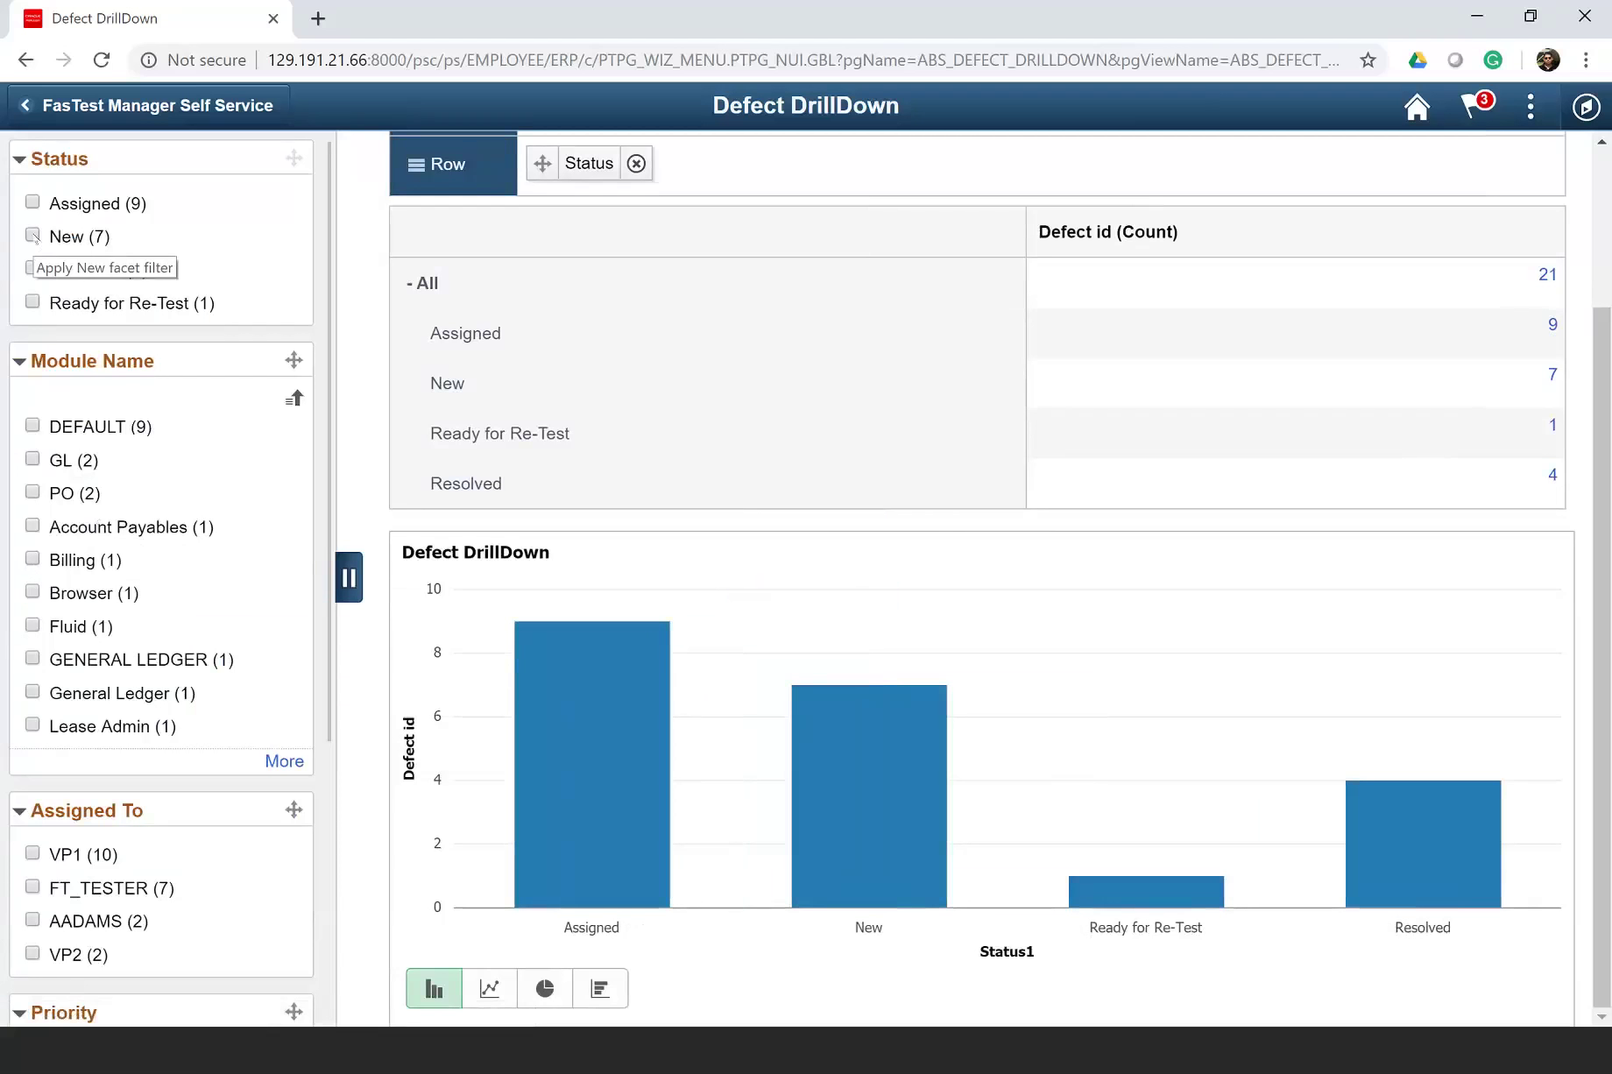
left_click(34, 204)
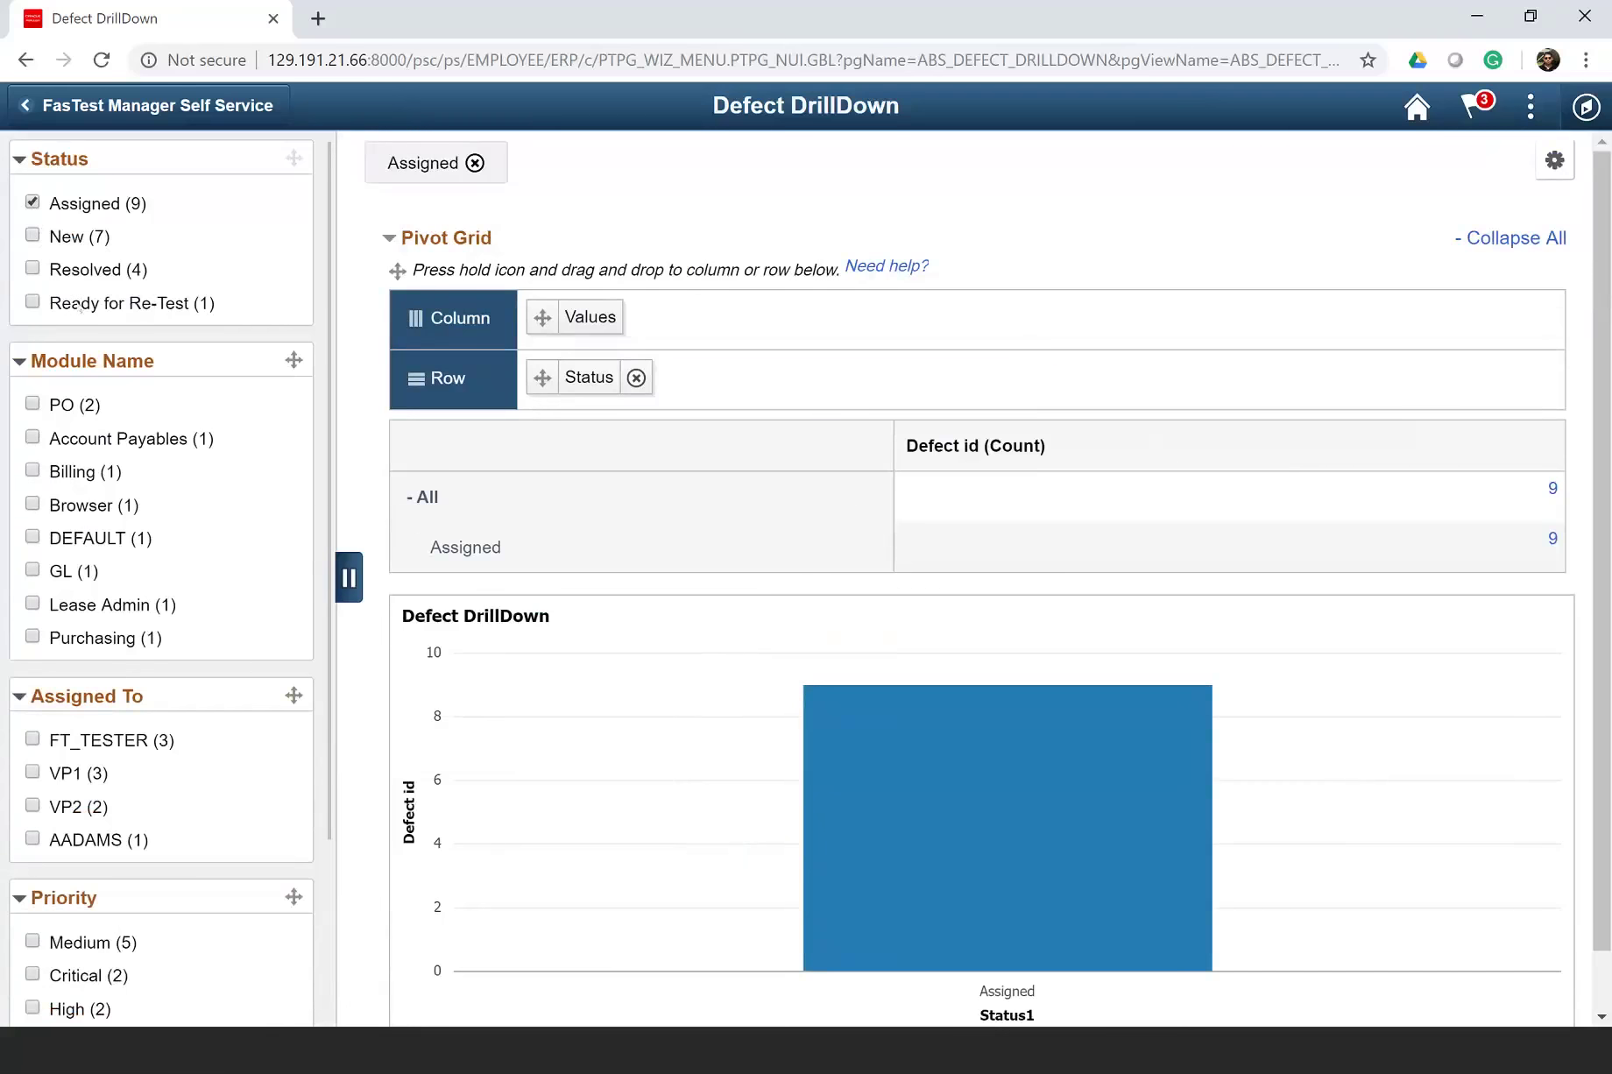
left_click(39, 217)
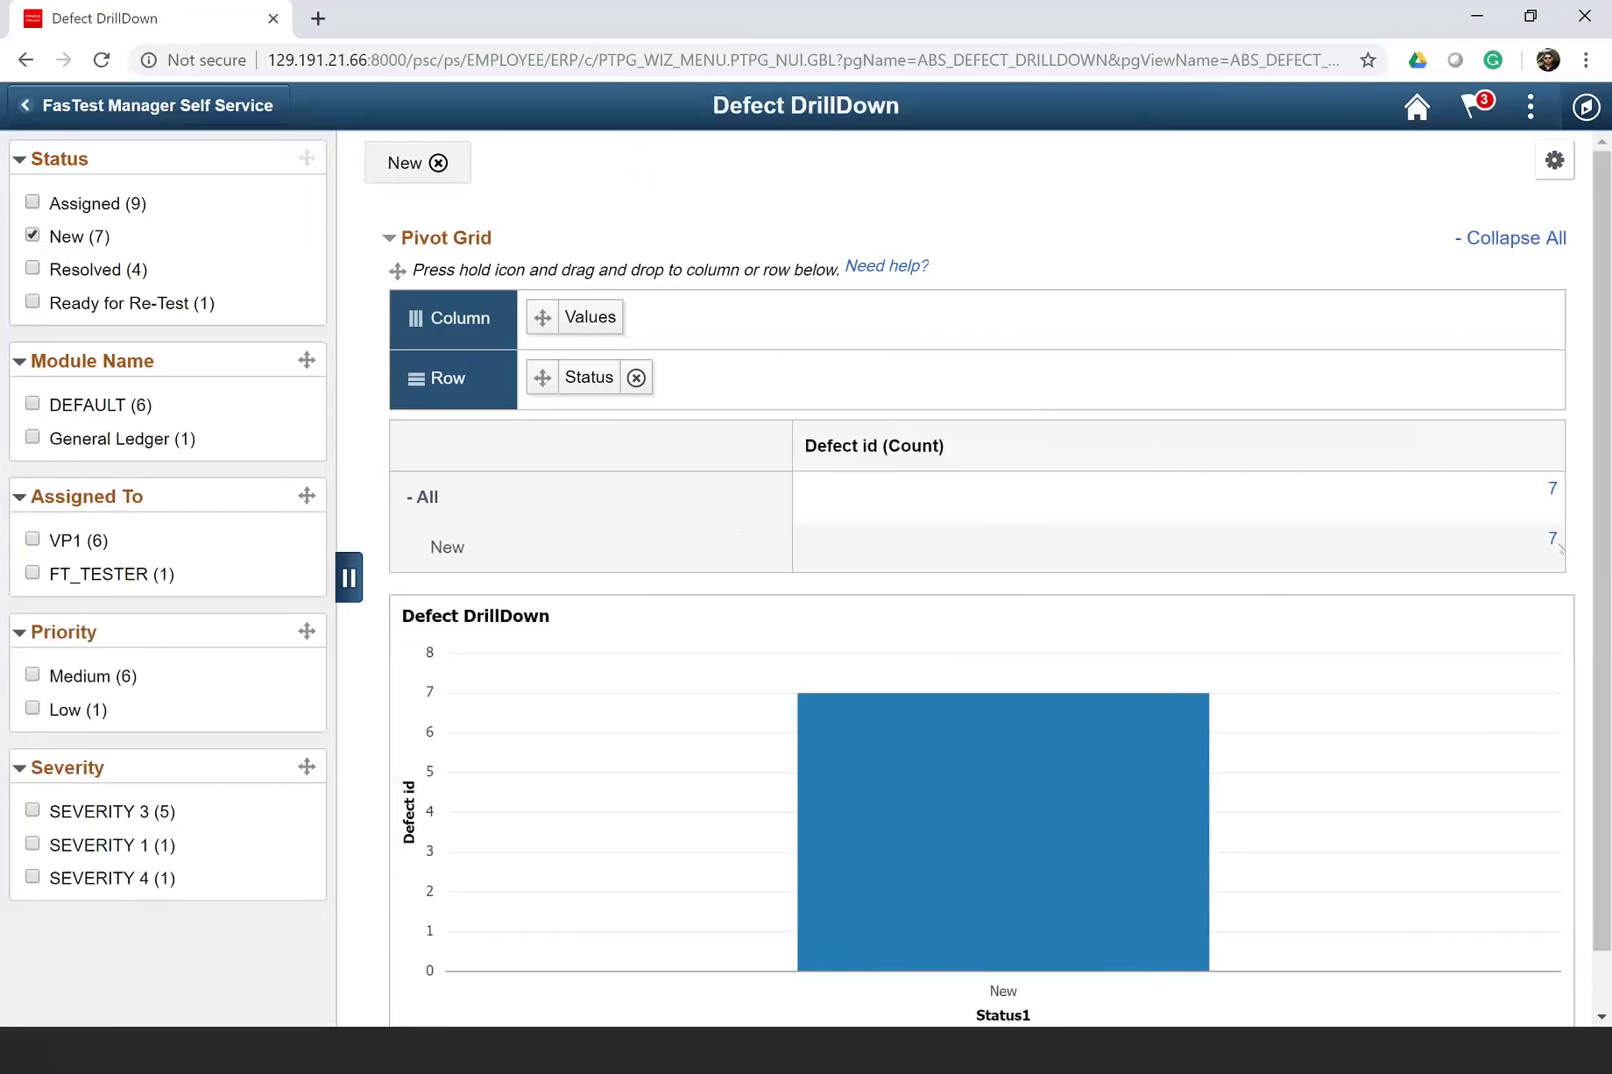
- View the list of defects behind the New count, close the list, and return to the homepage
left_click(1555, 541)
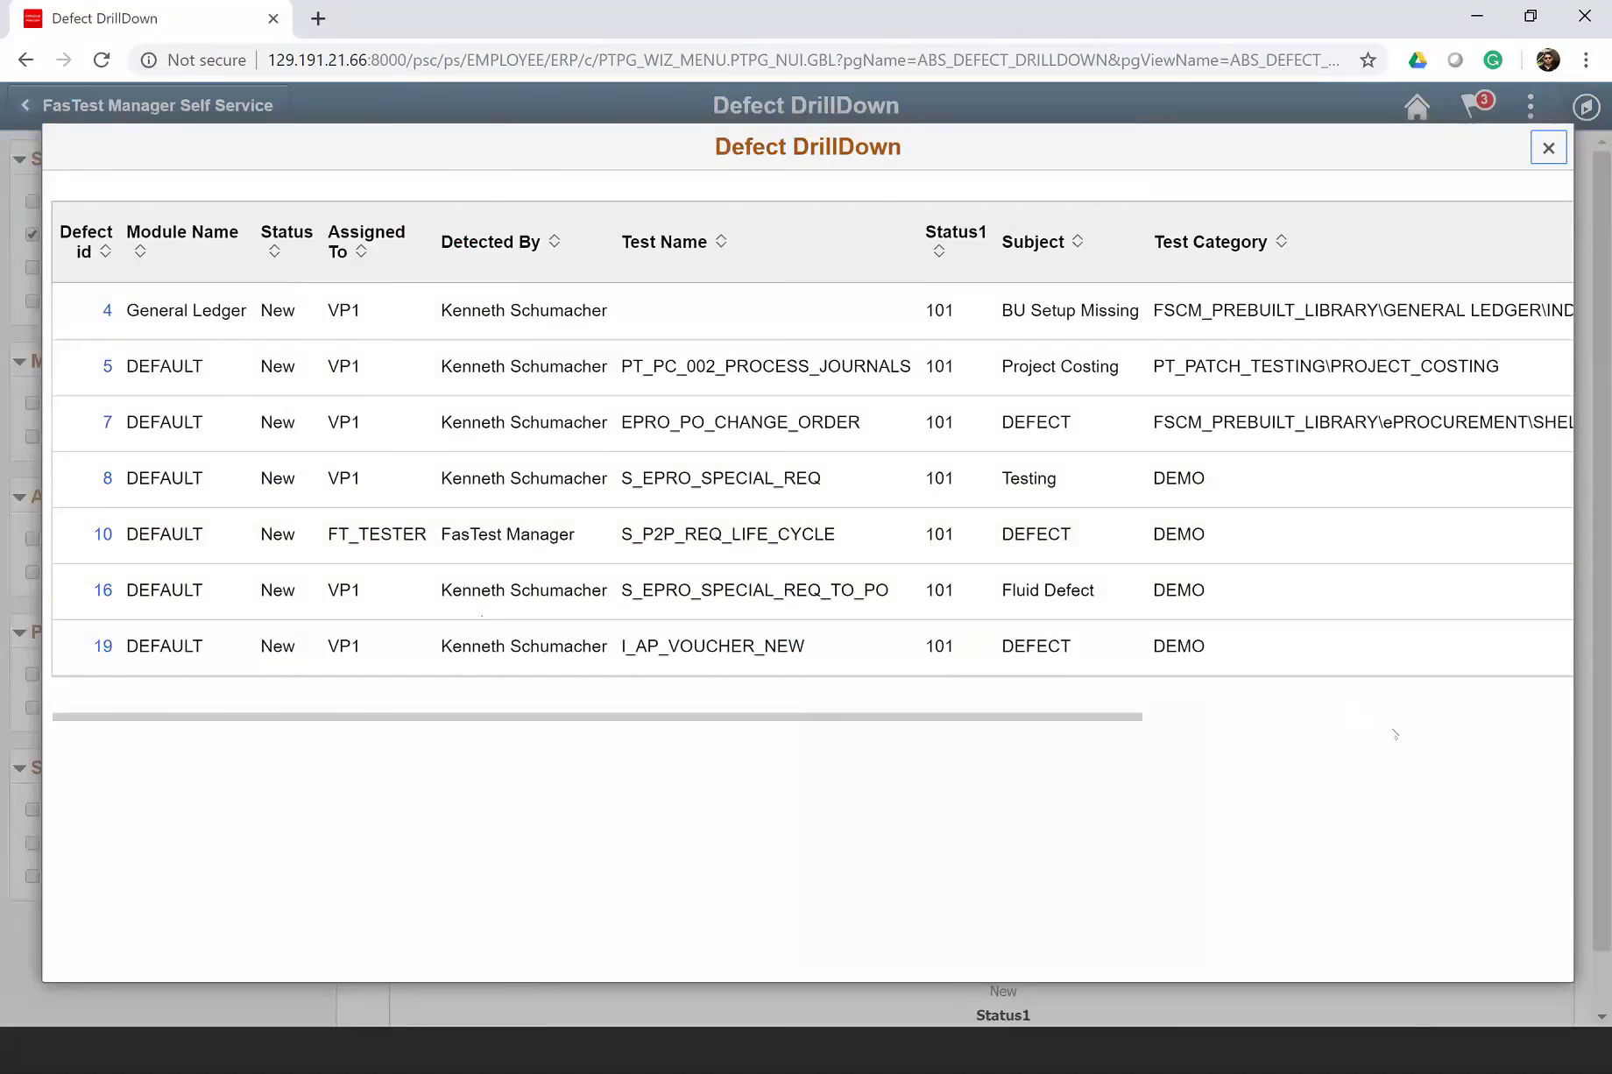
left_click(1548, 147)
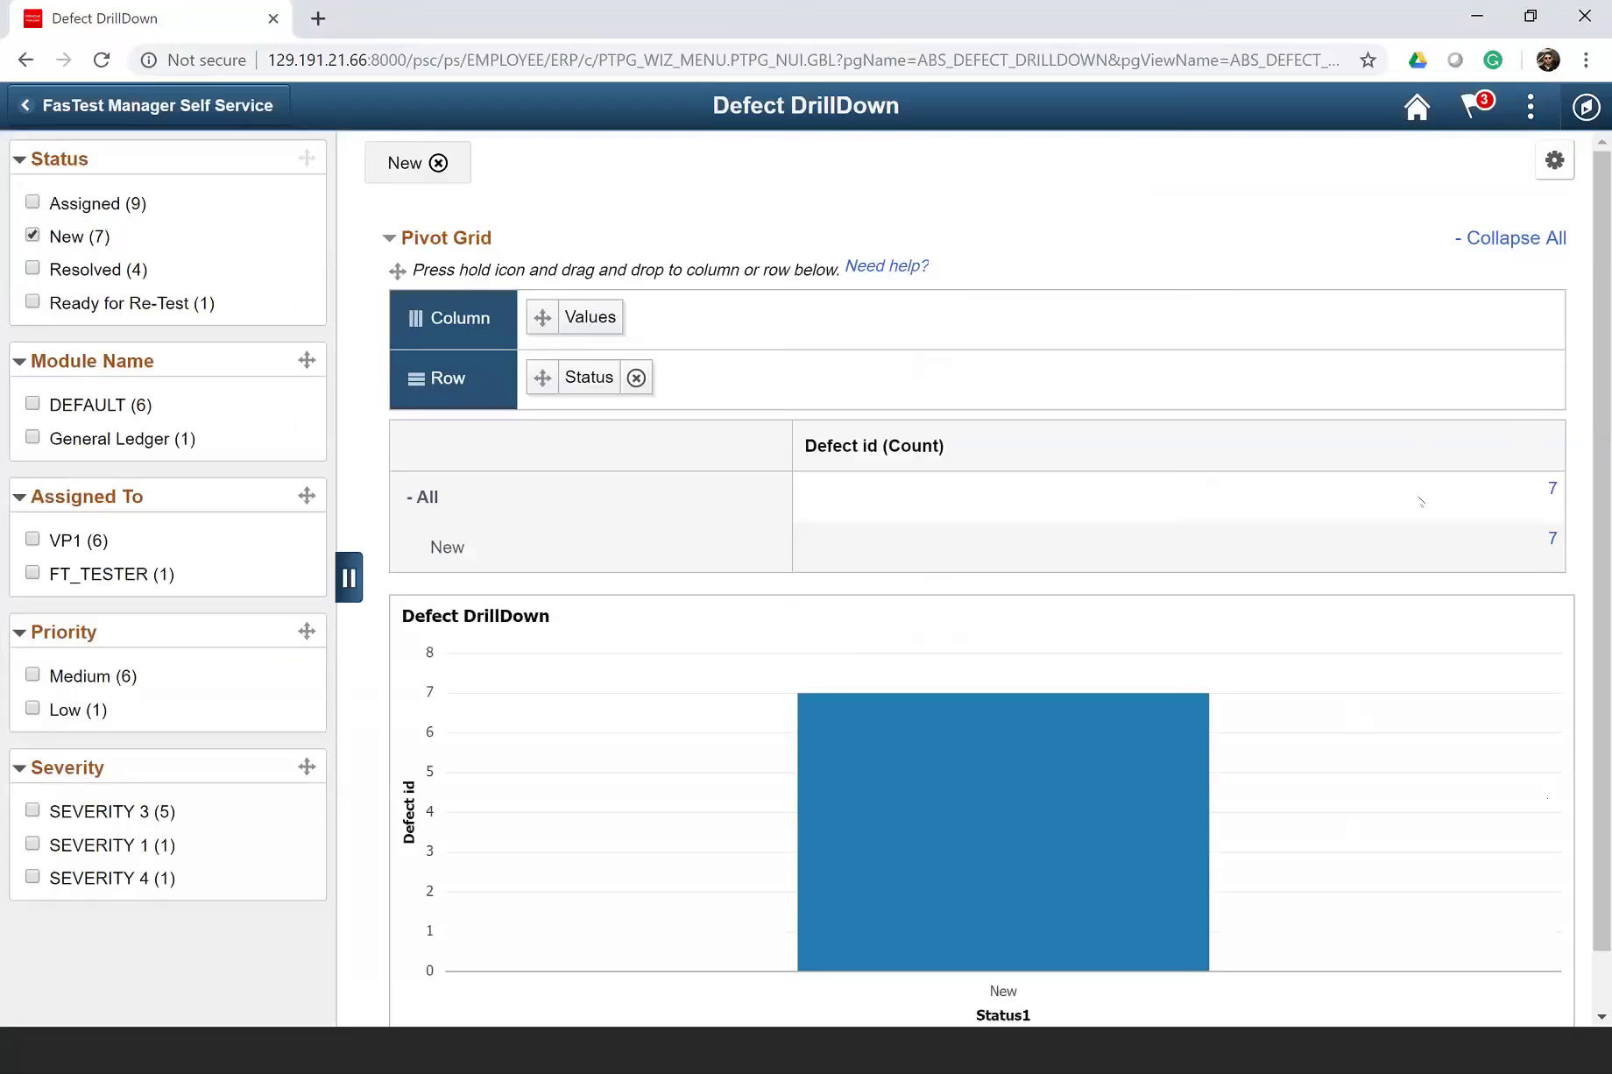
left_click(1417, 107)
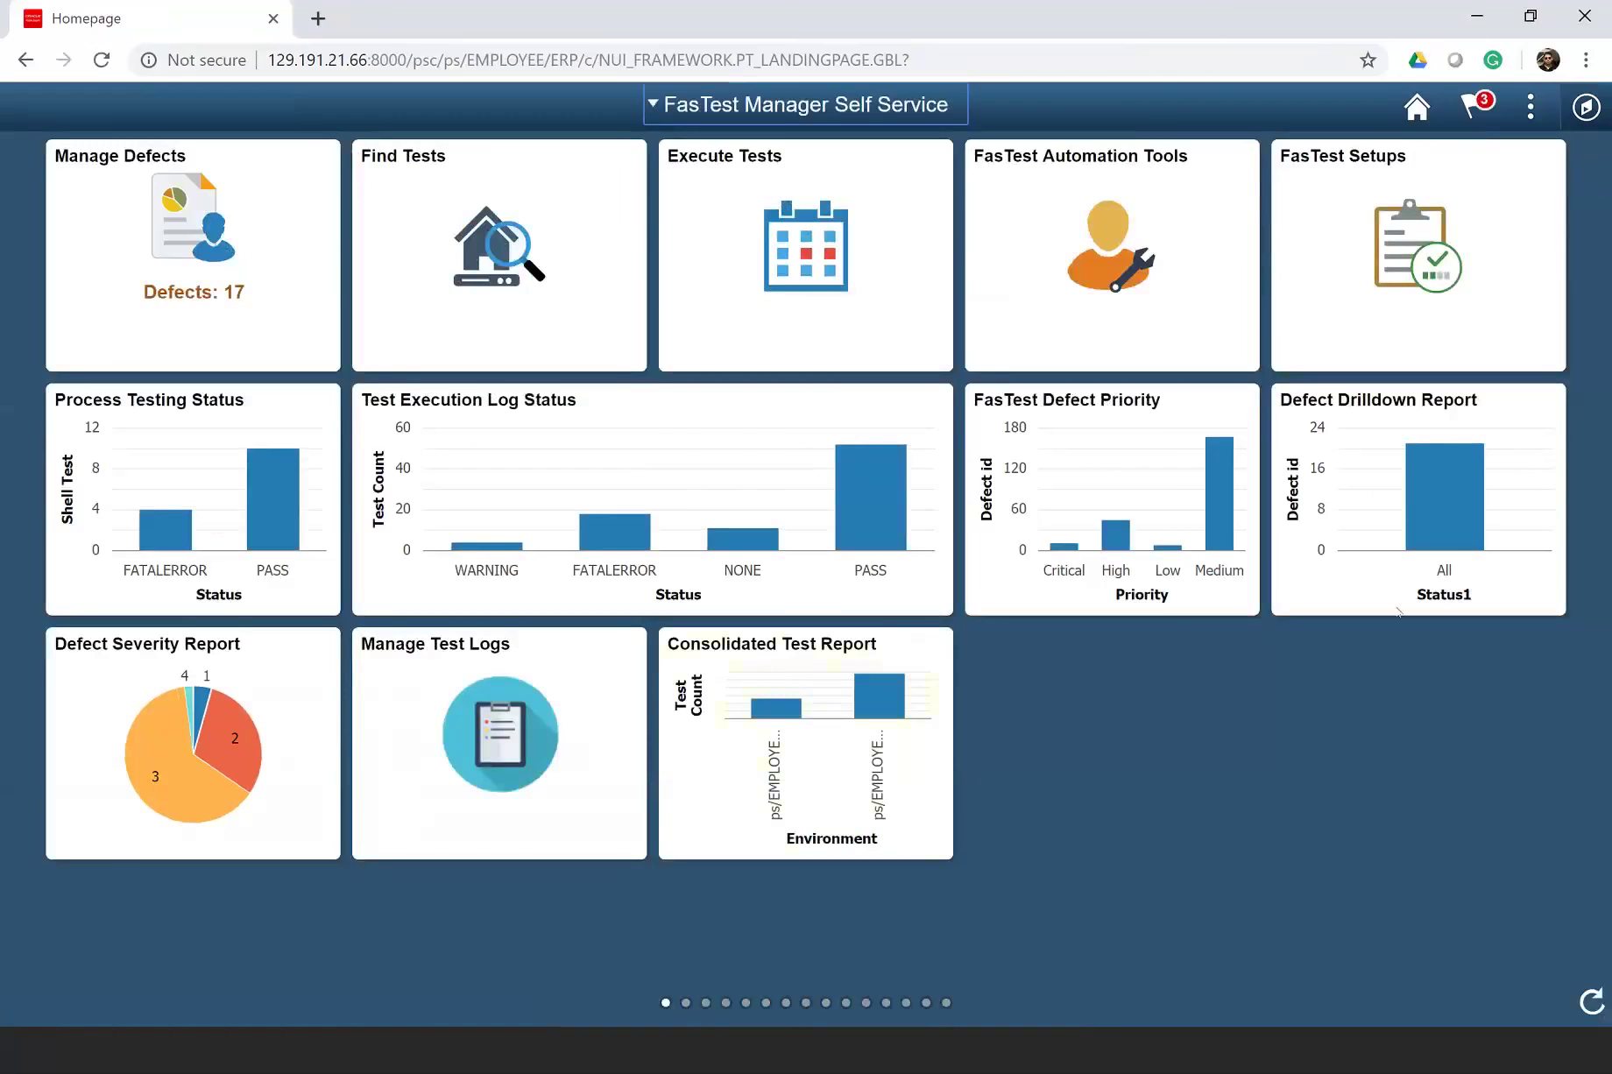
- Navigate to the FasTest Dashboard, view the LEASE_ADMIN module's test execution drilldown, and close the drilldown page
left_click(1587, 112)
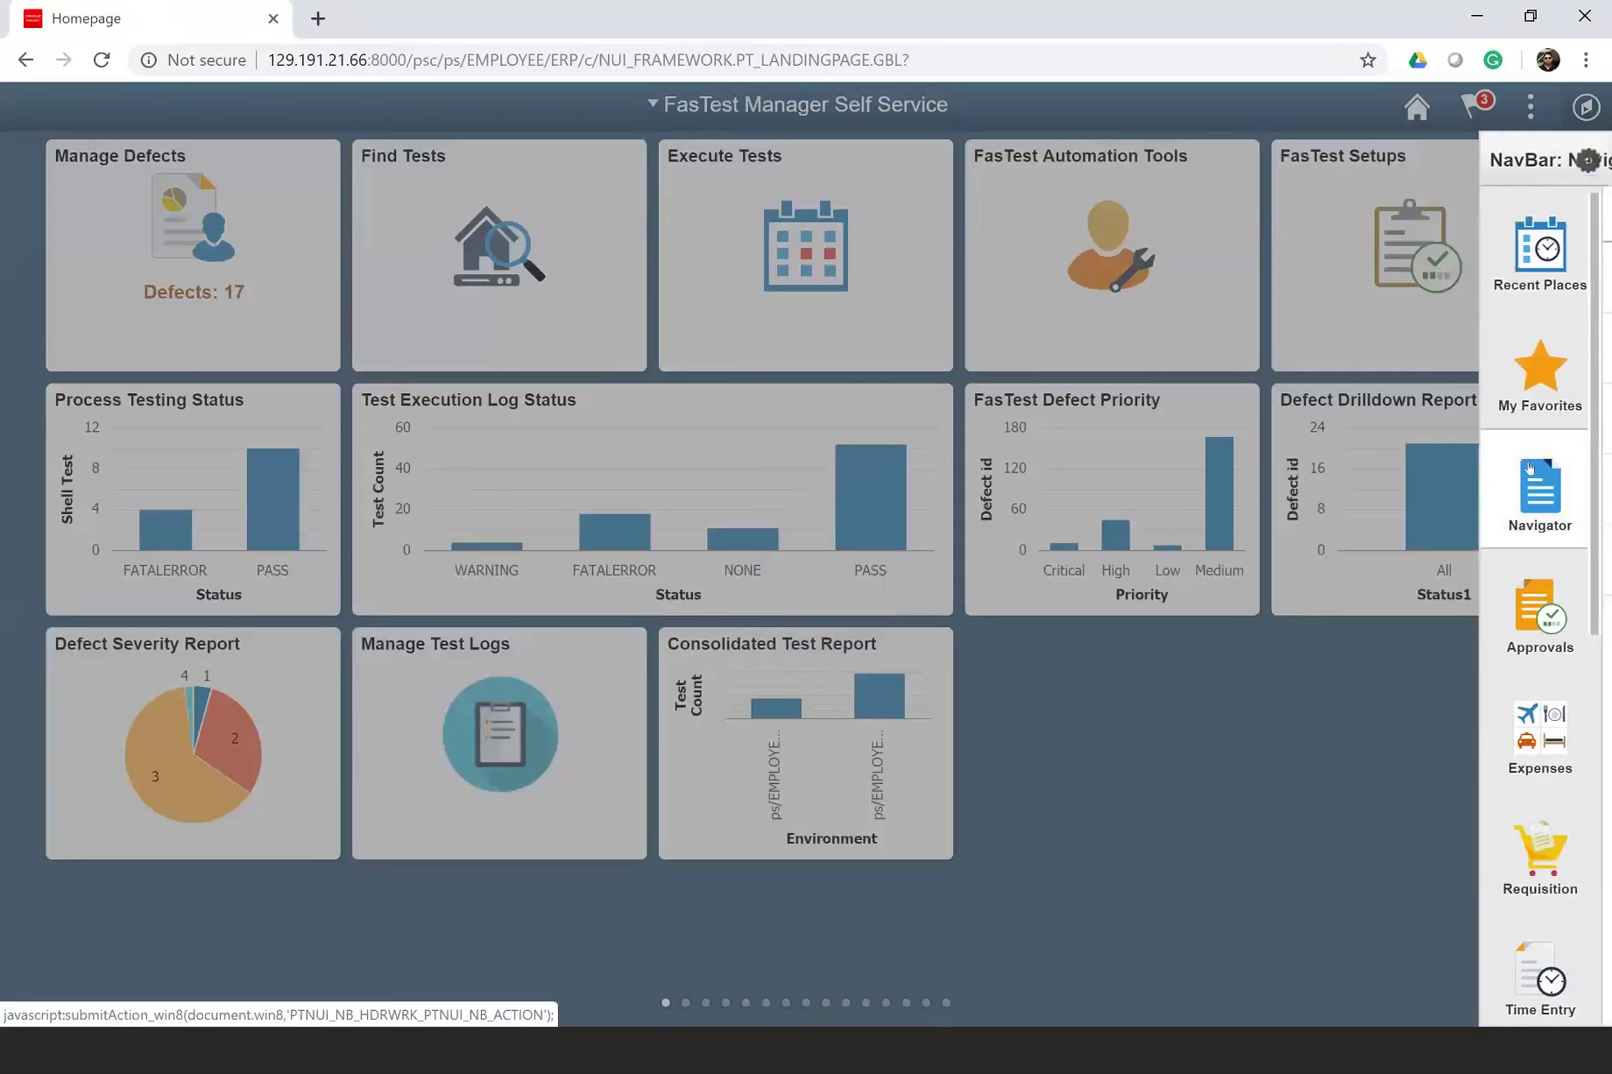
left_click(1529, 468)
left_click(1415, 559)
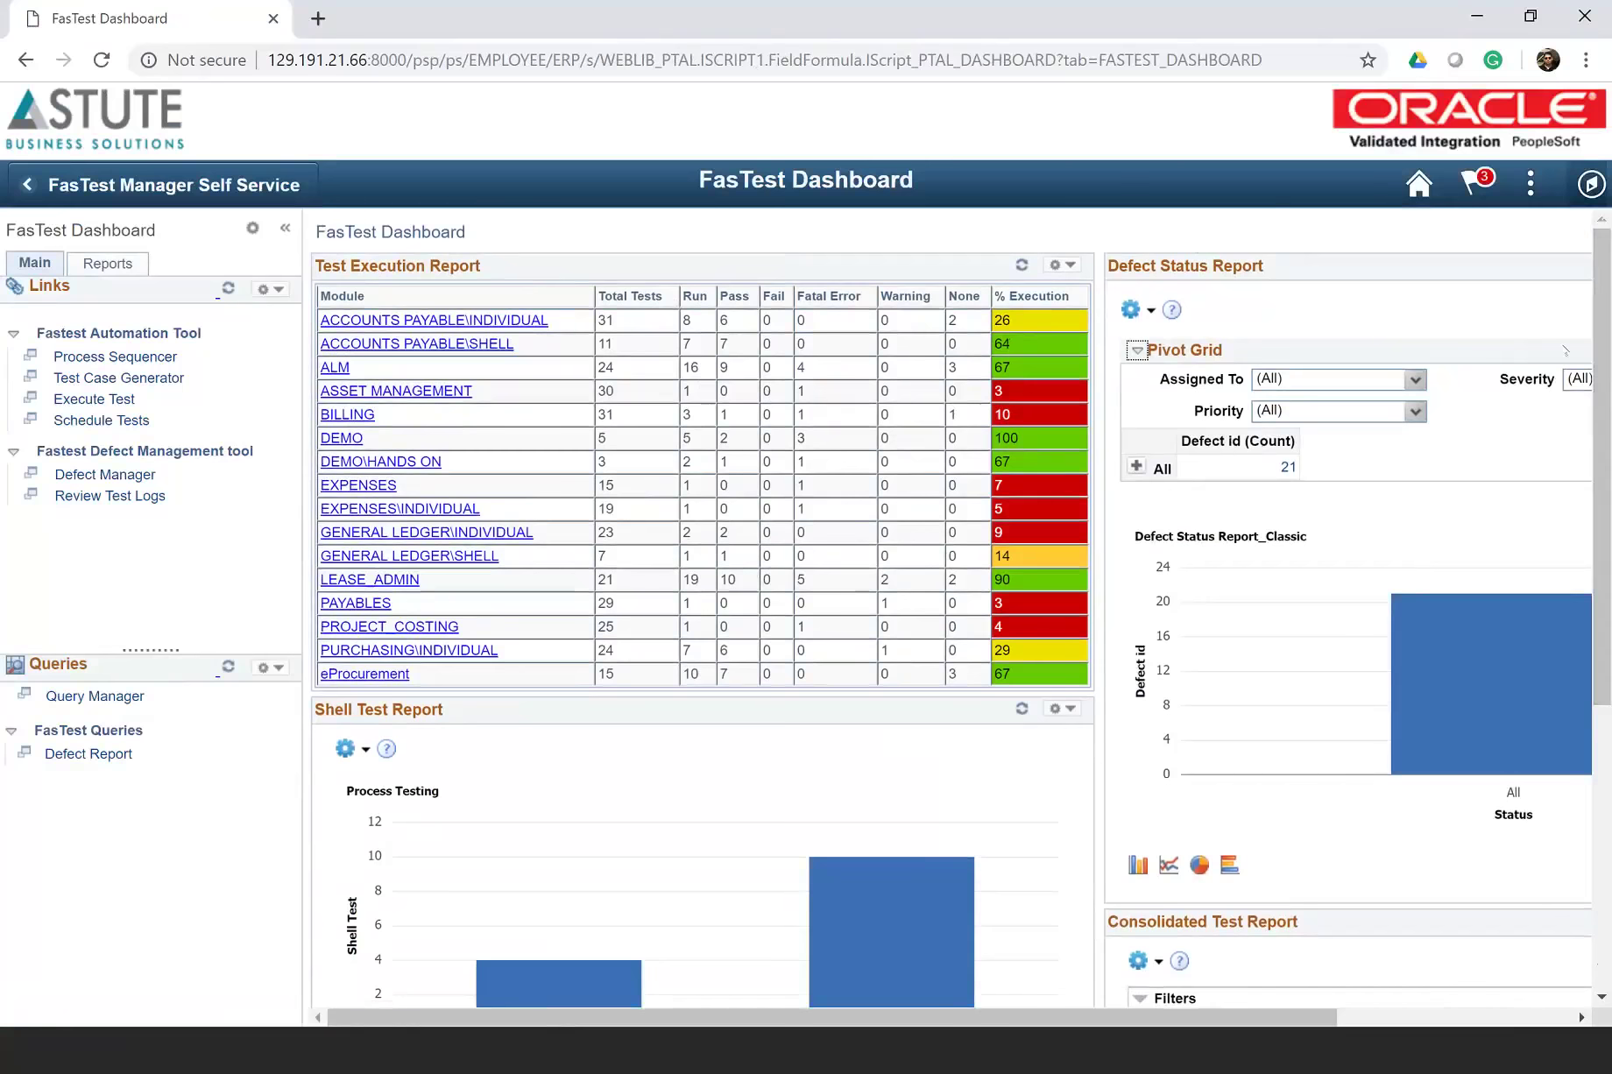
left_click_drag(1603, 372, 1598, 319)
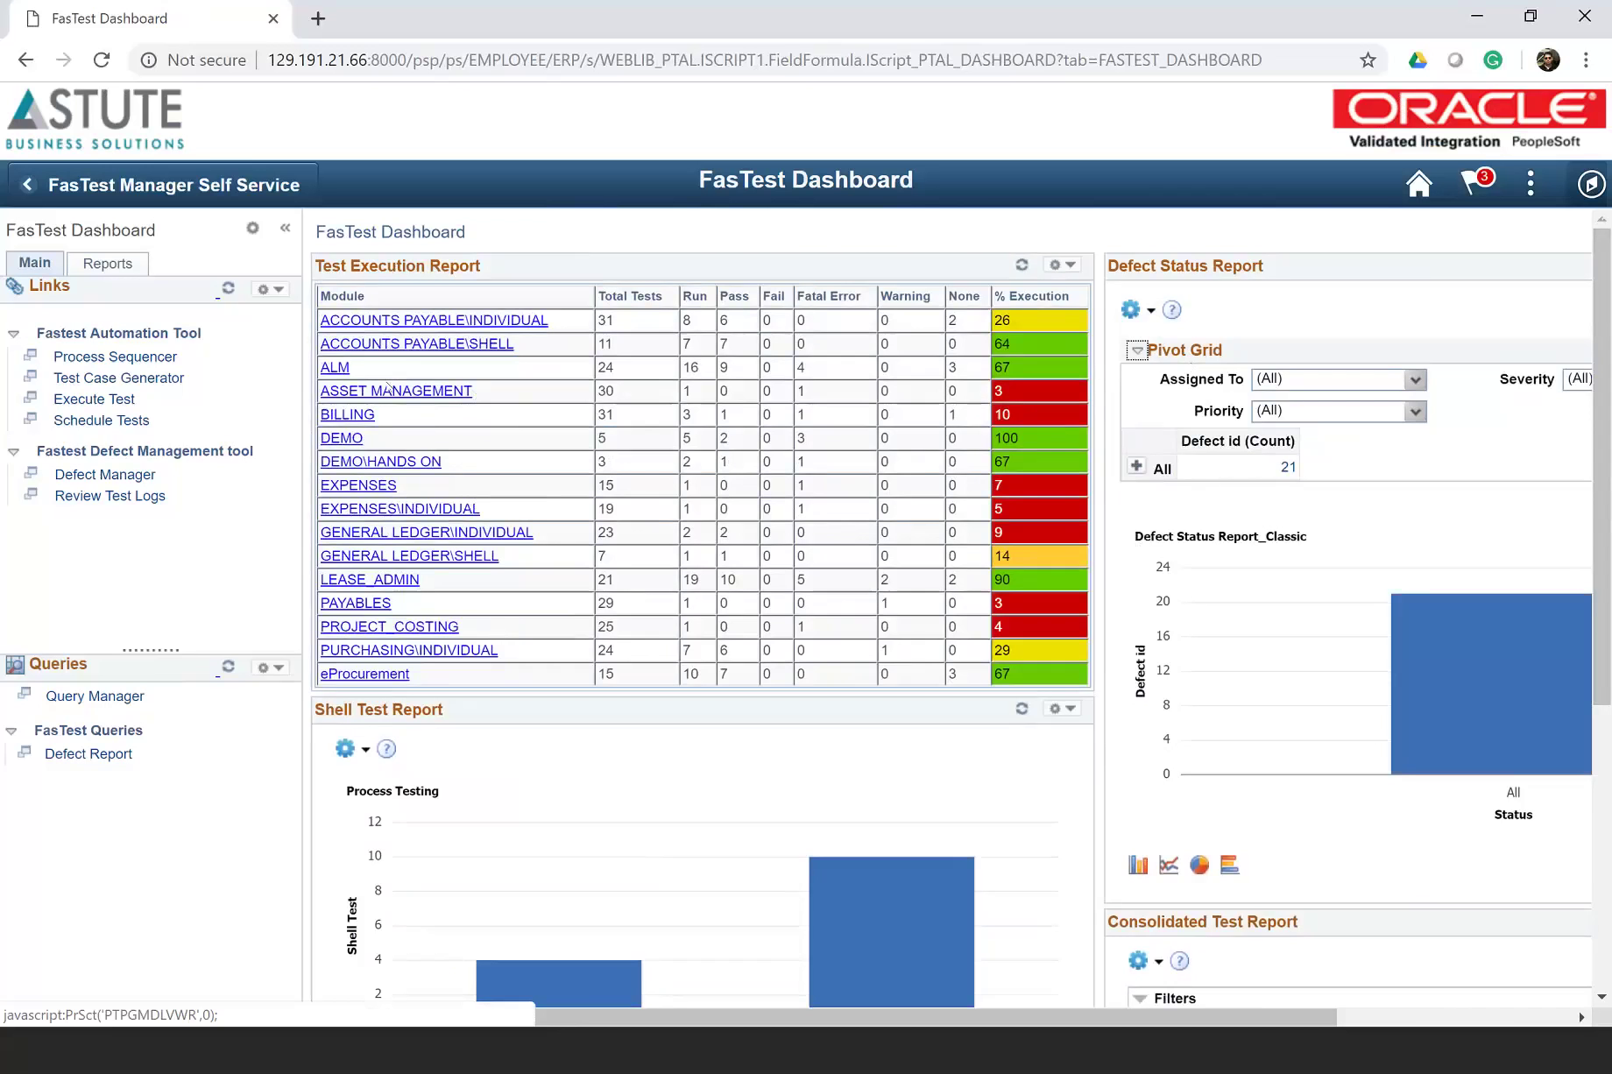
left_click(391, 581)
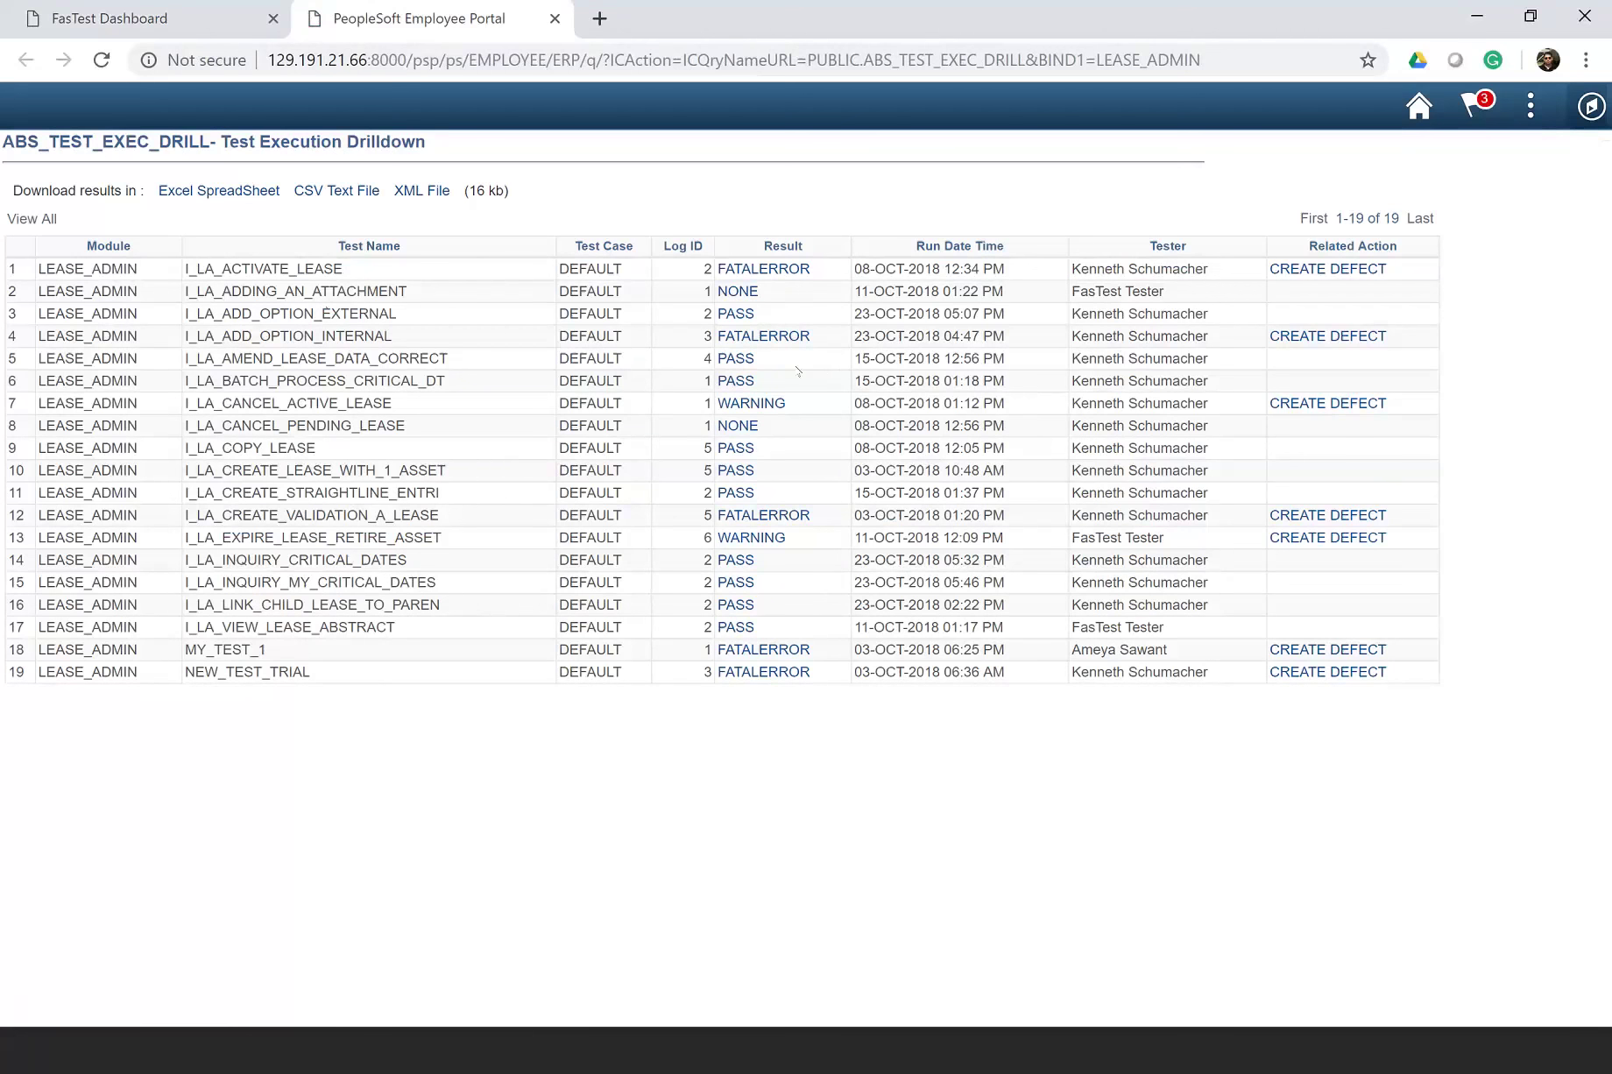
left_click(555, 18)
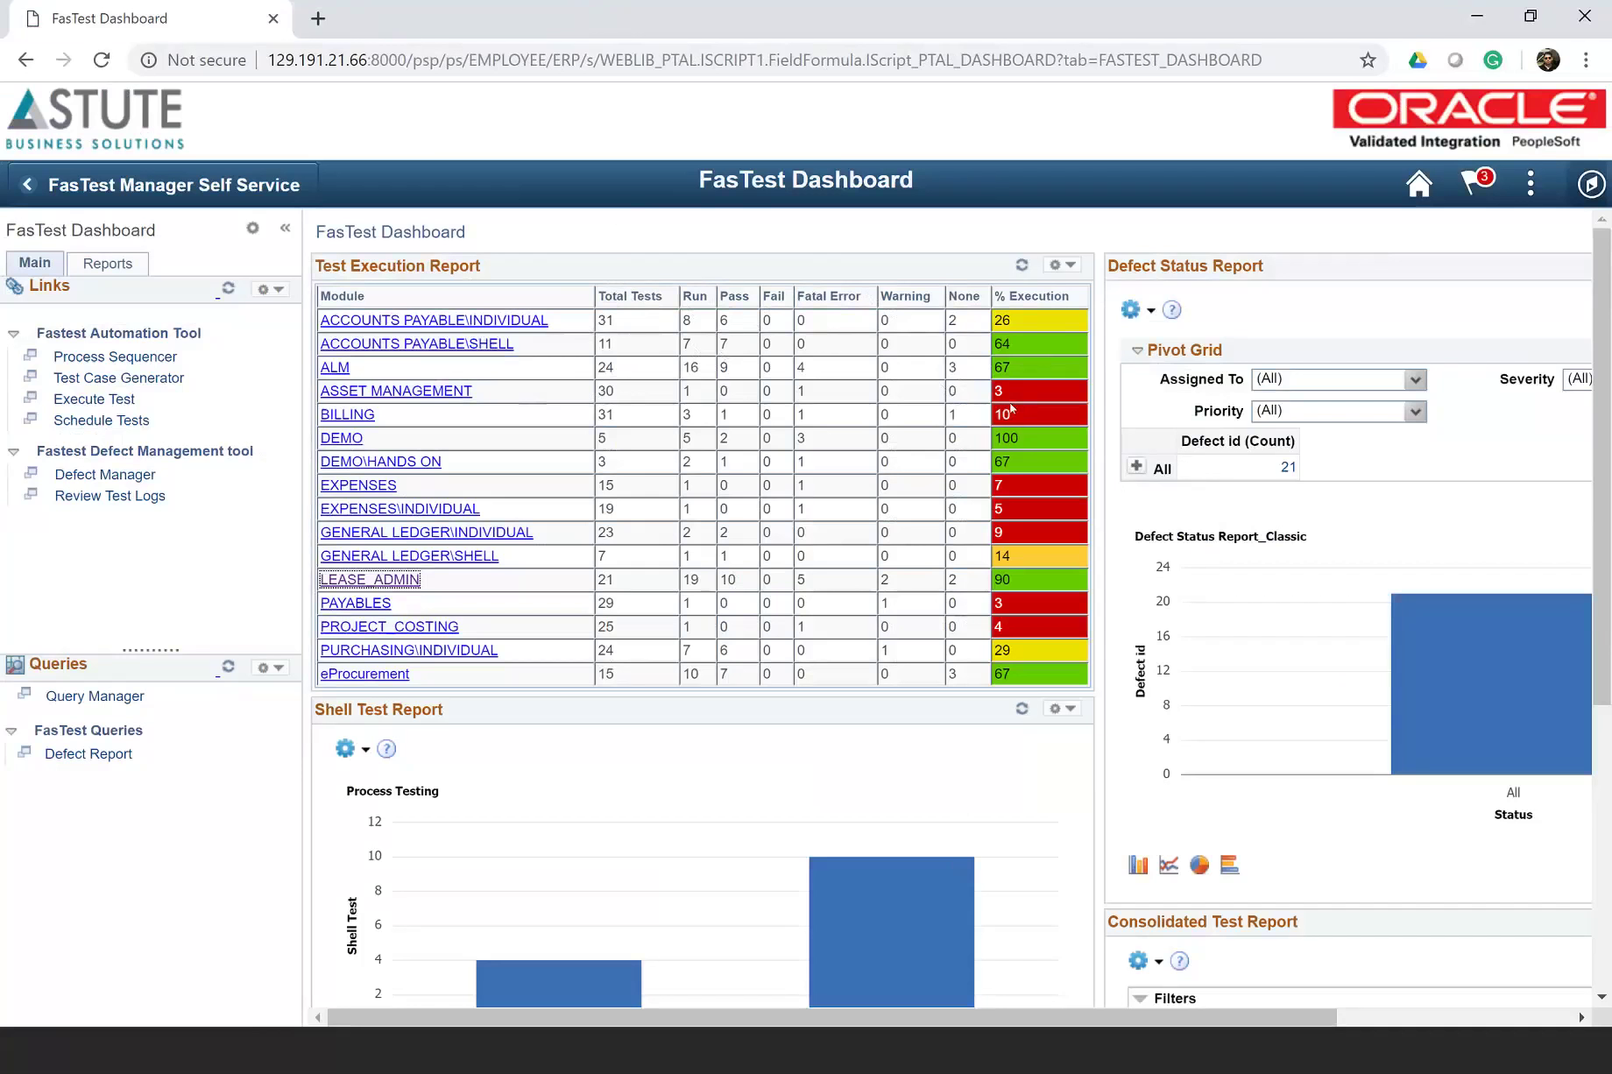
- Open the Test Execution Report's personalization, enable Personalize Thresholds, examine the % Execution color thresholds, and close it without saving
left_click(1061, 264)
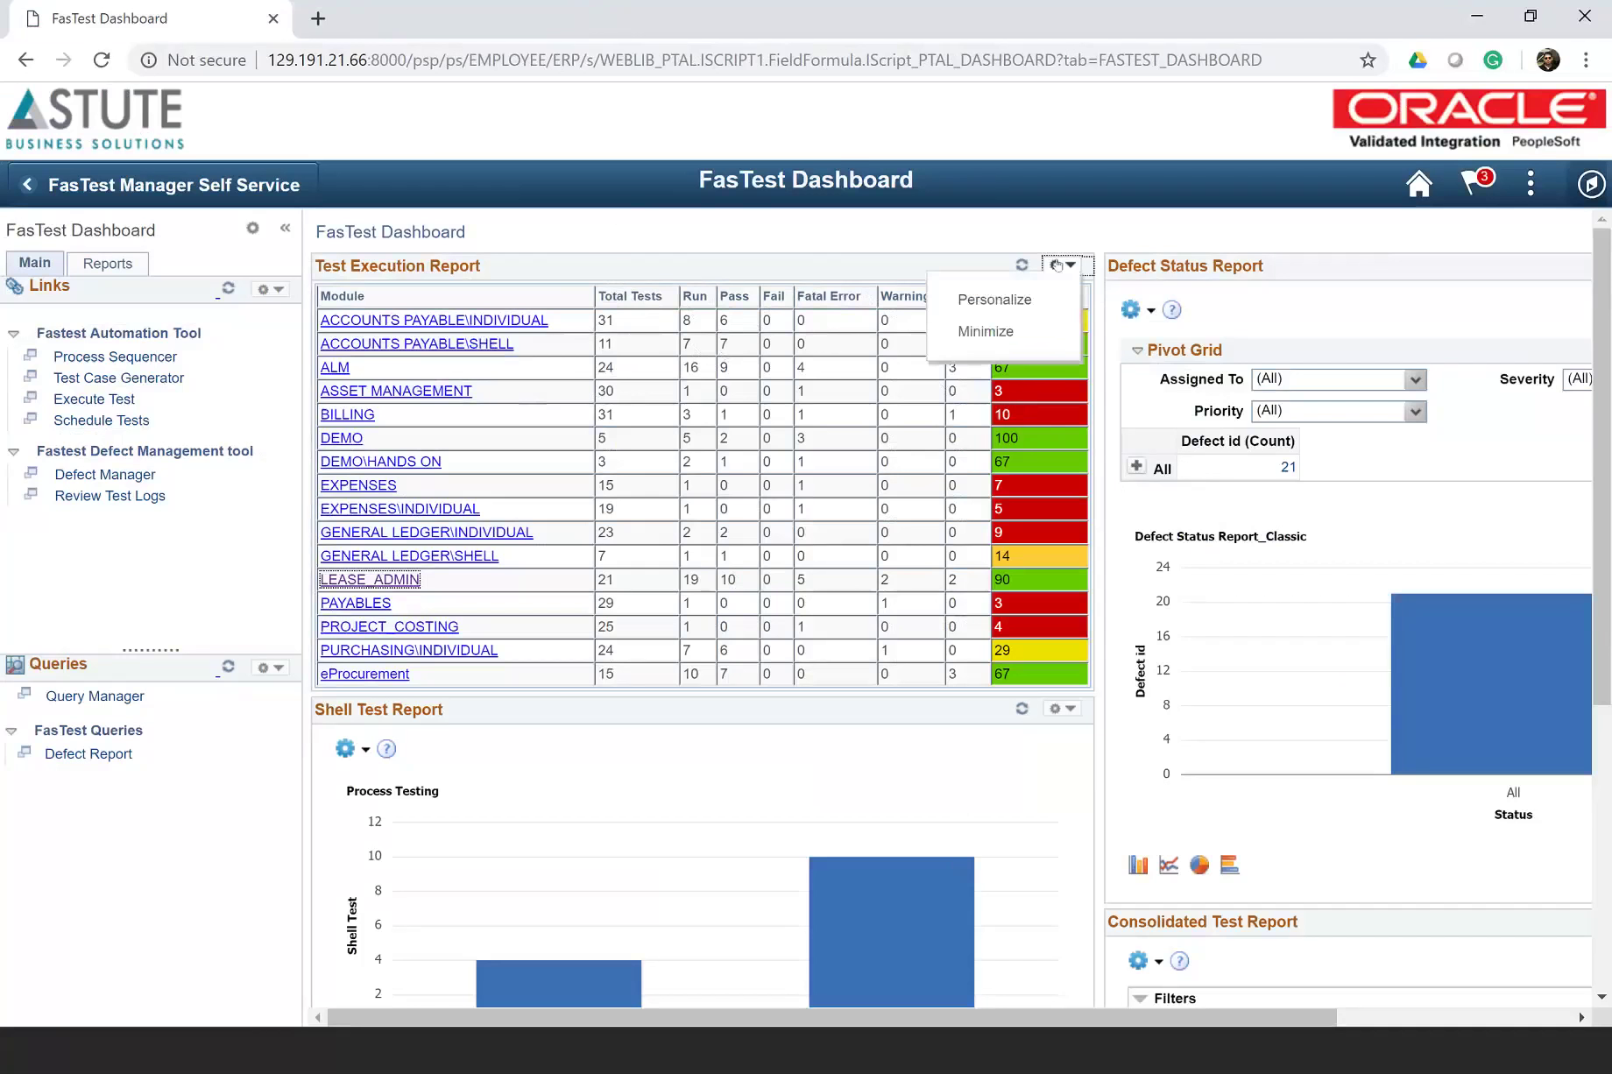
left_click(993, 303)
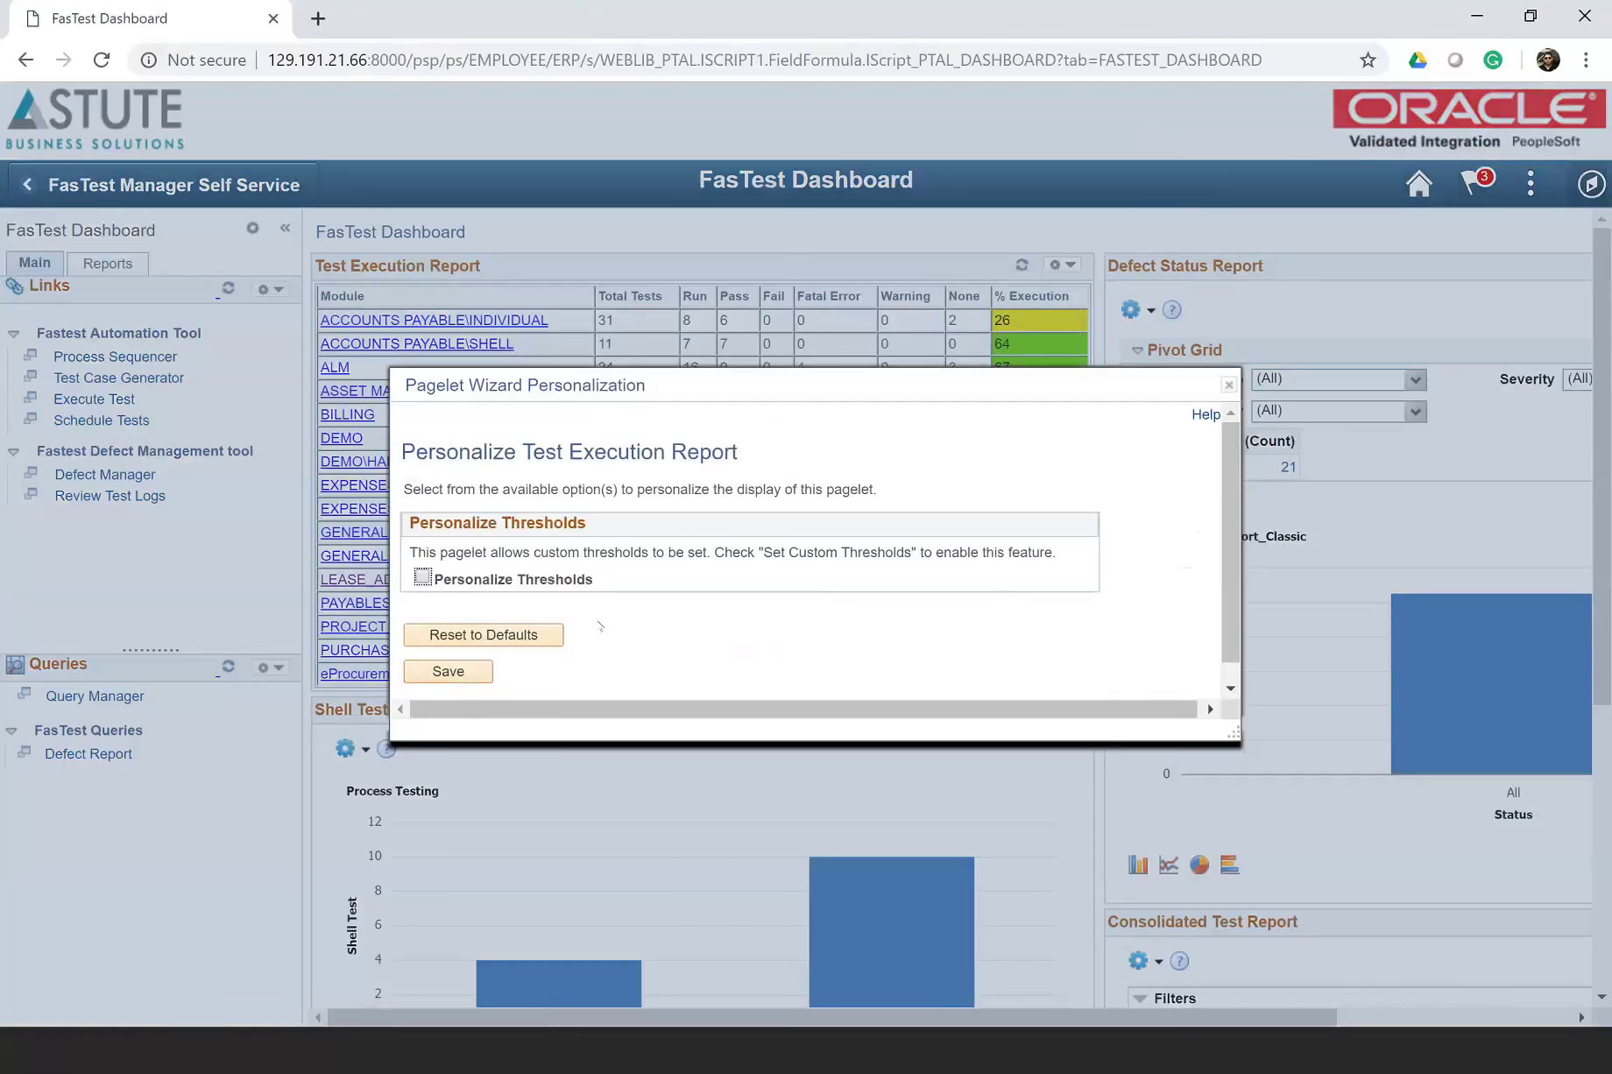
left_click(421, 578)
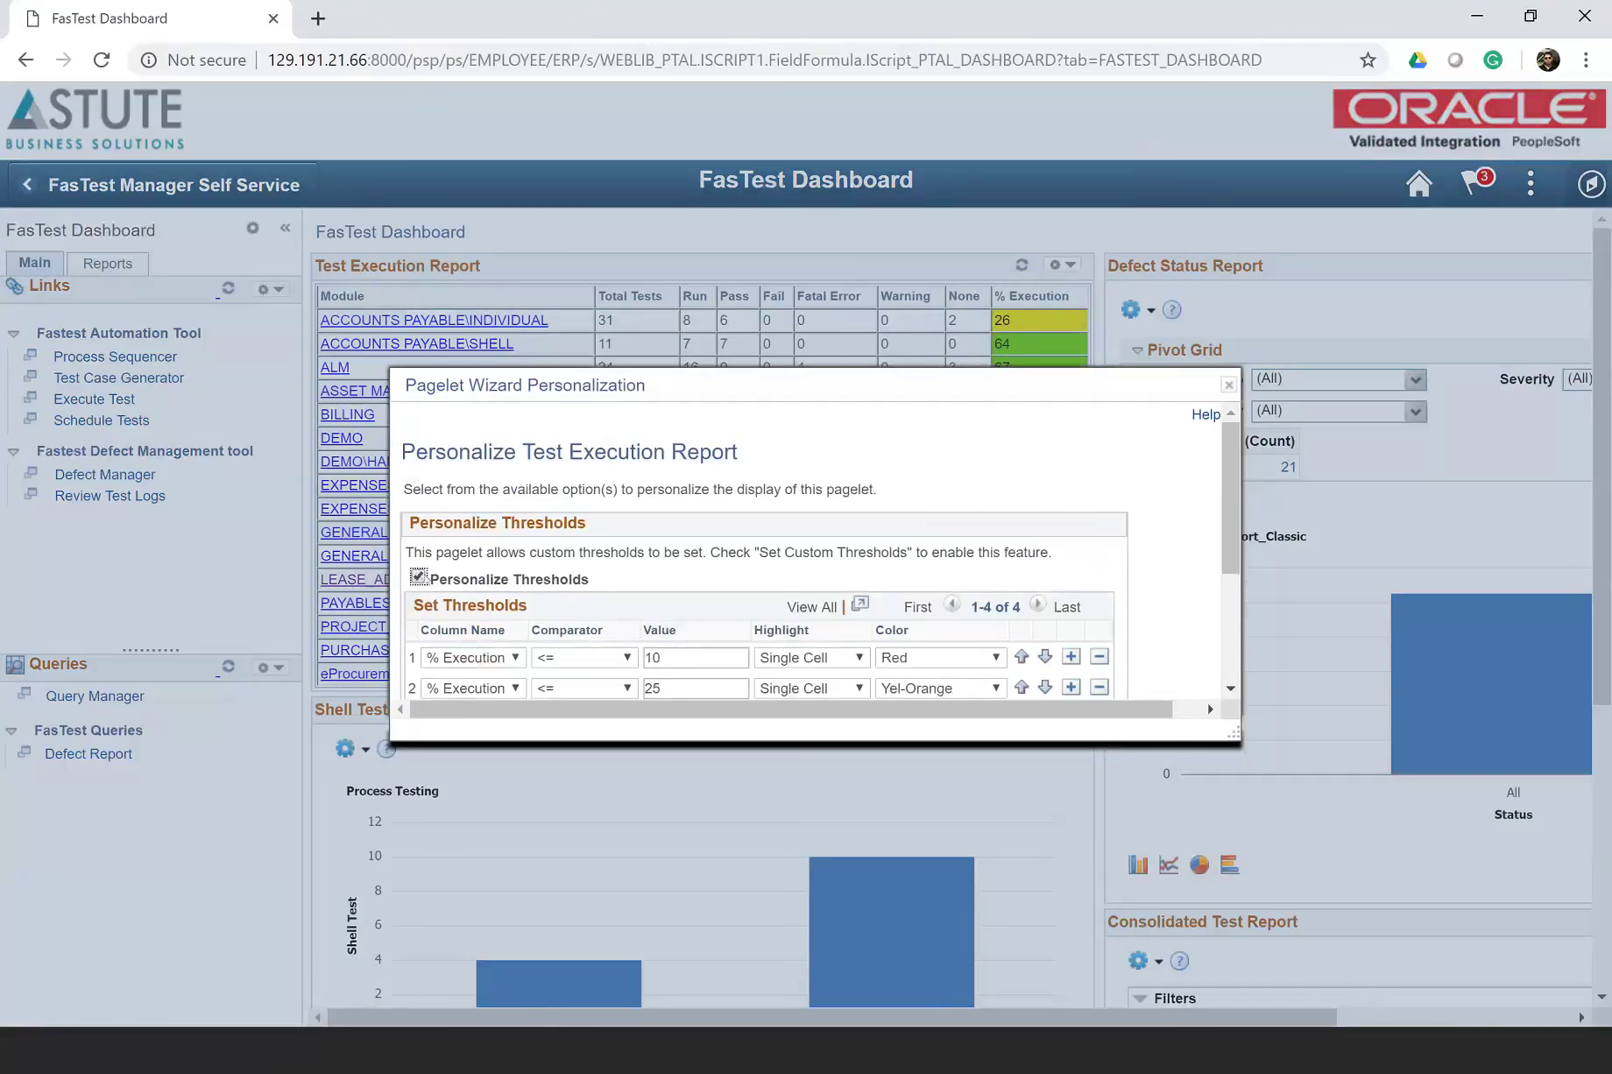
scroll(1173, 560, "down", 2)
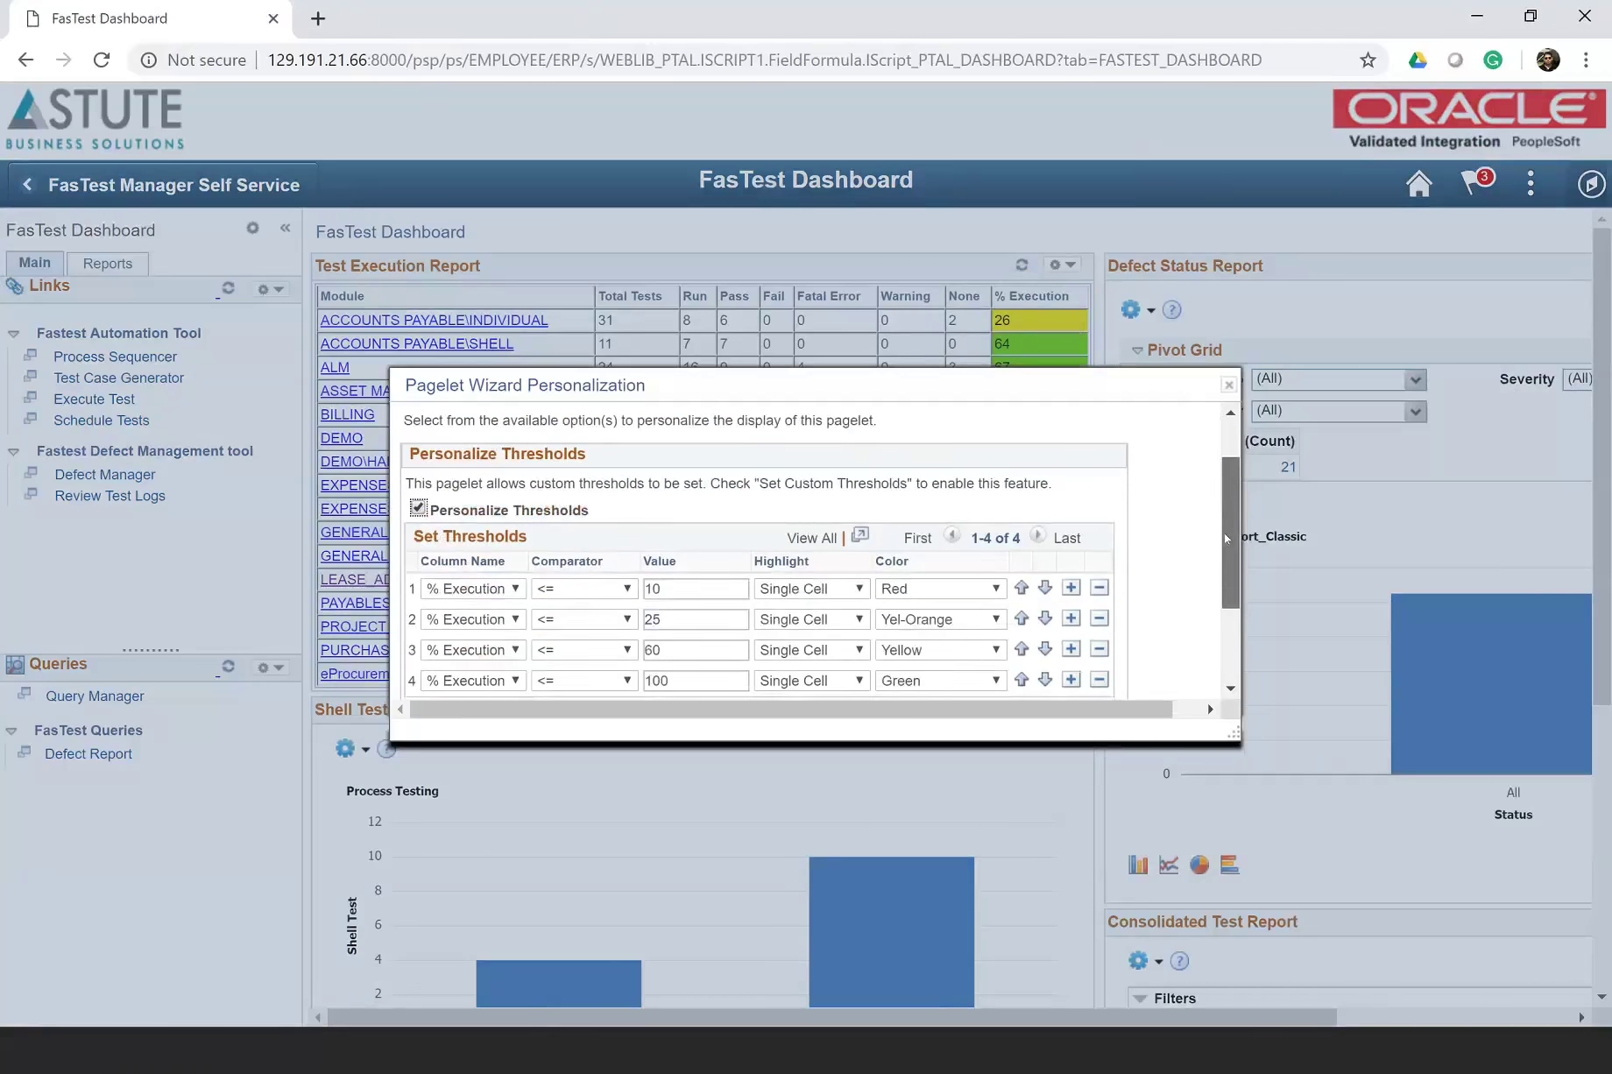
left_click(1070, 578)
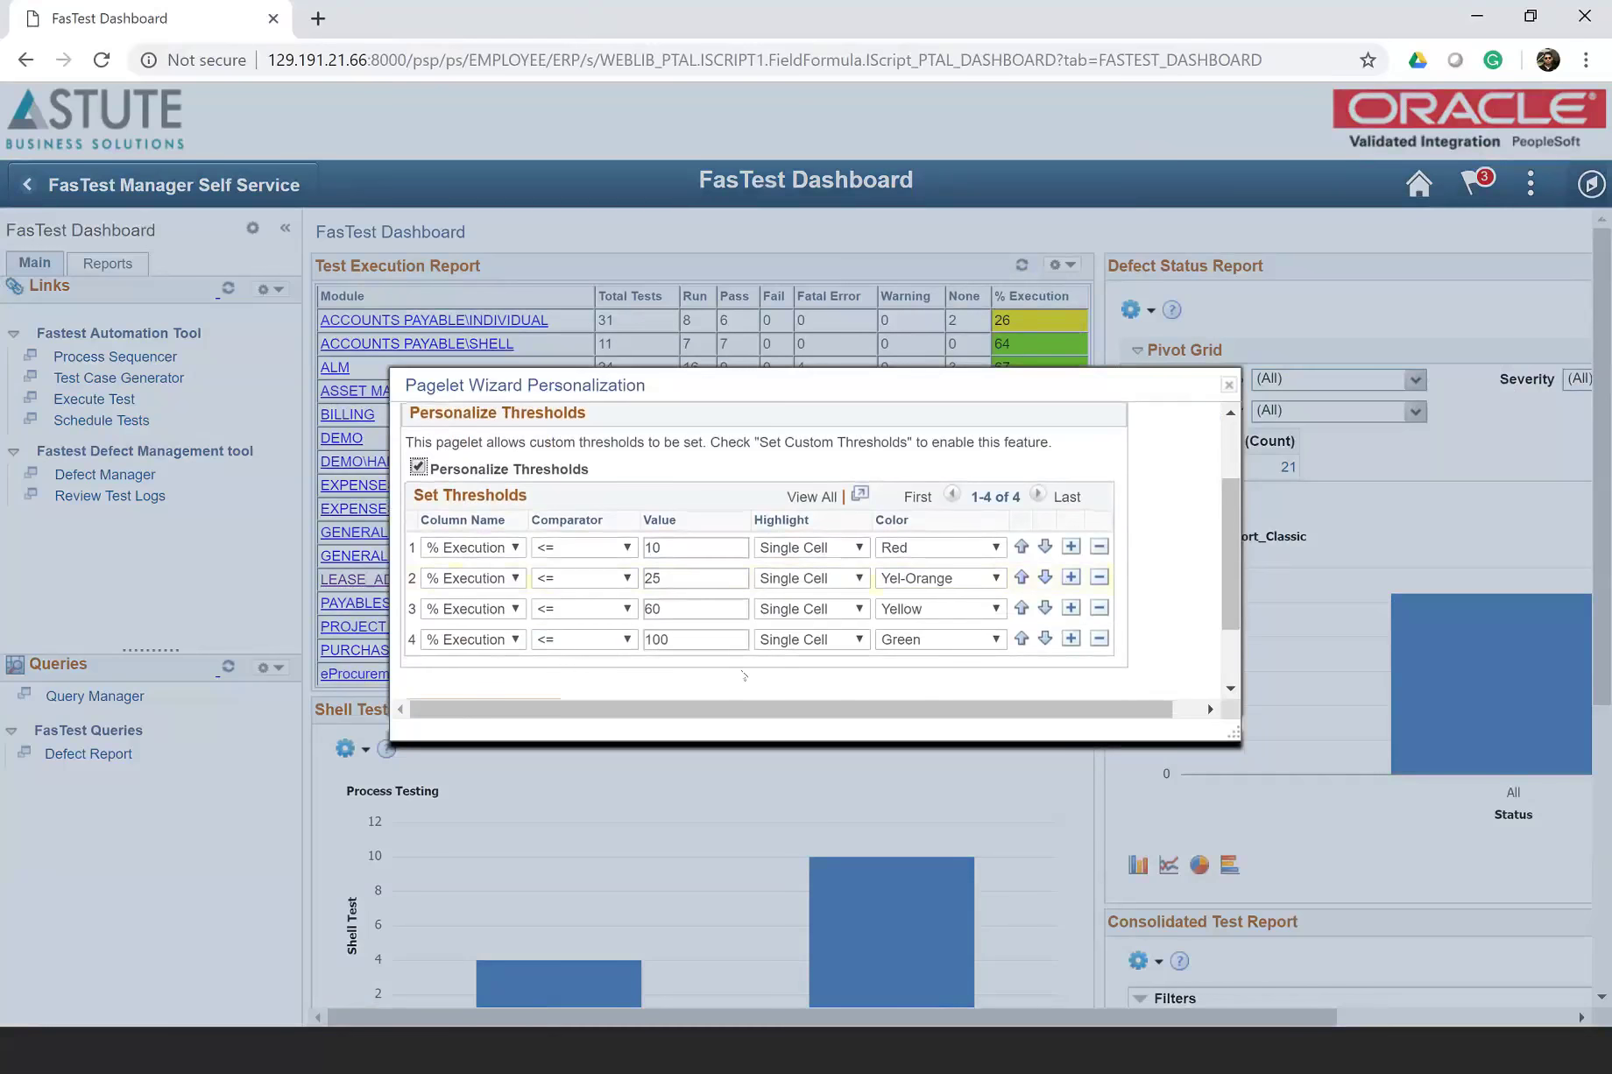
scroll(1168, 515, "up", 2)
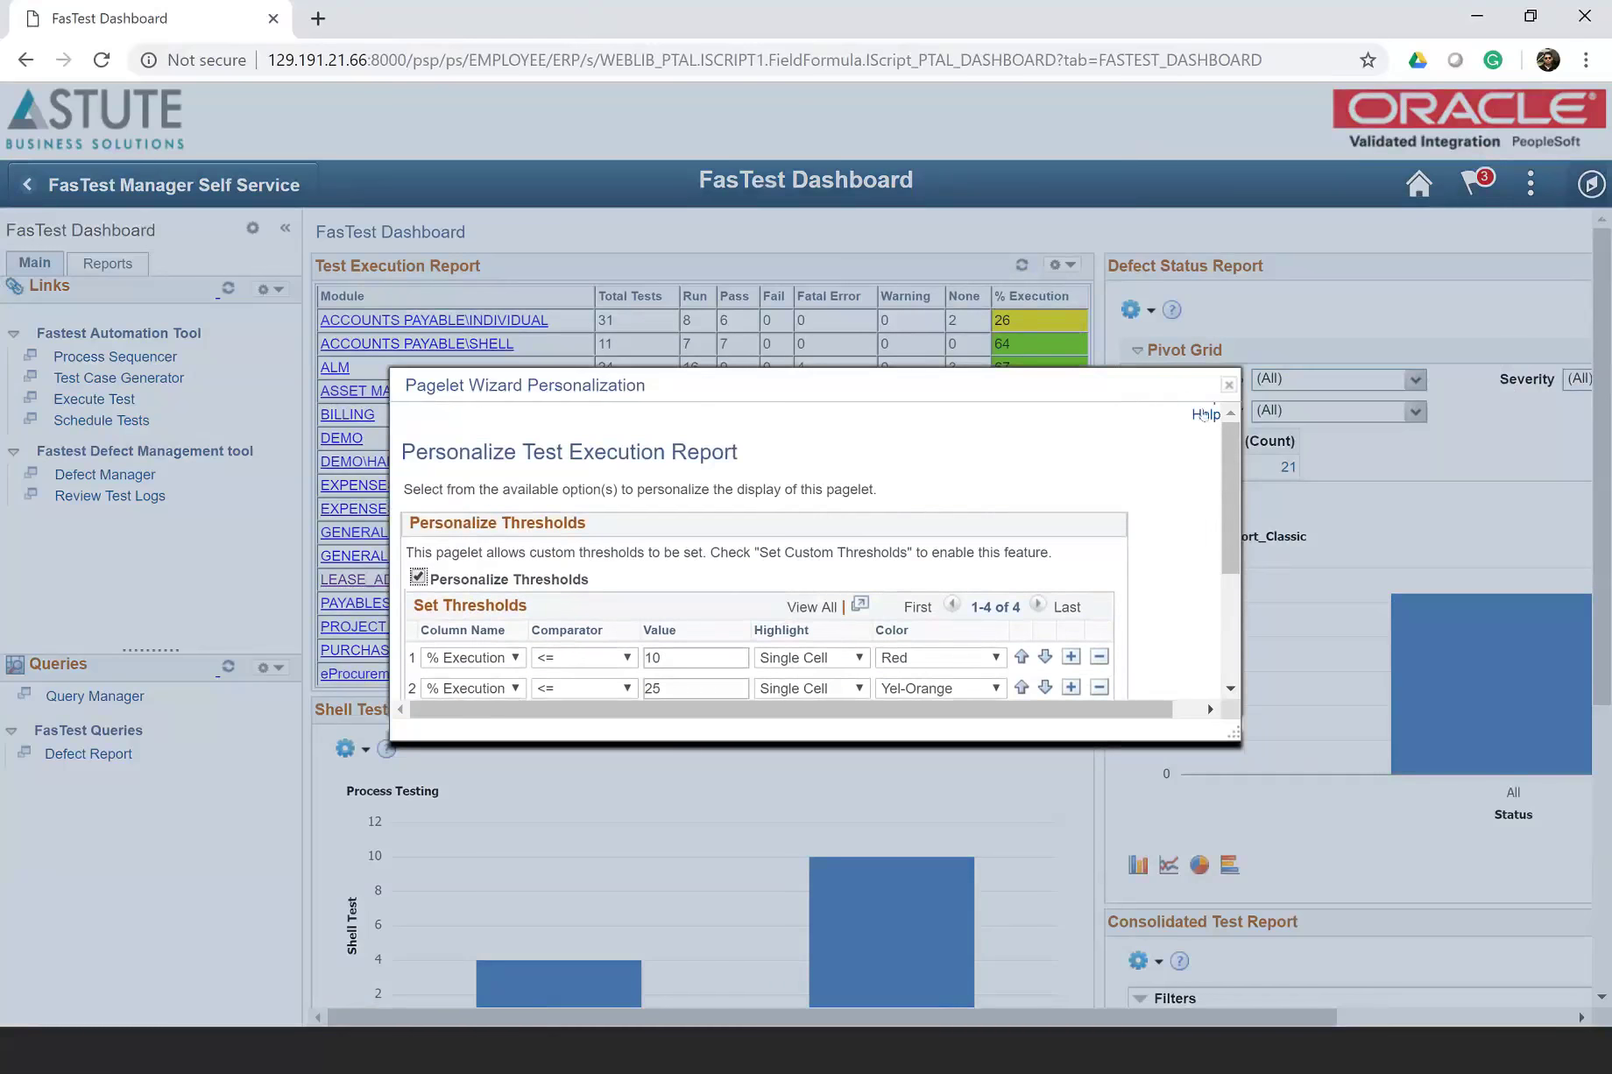
scroll(1216, 490, "down", 2)
scroll(1219, 525, "down", 2)
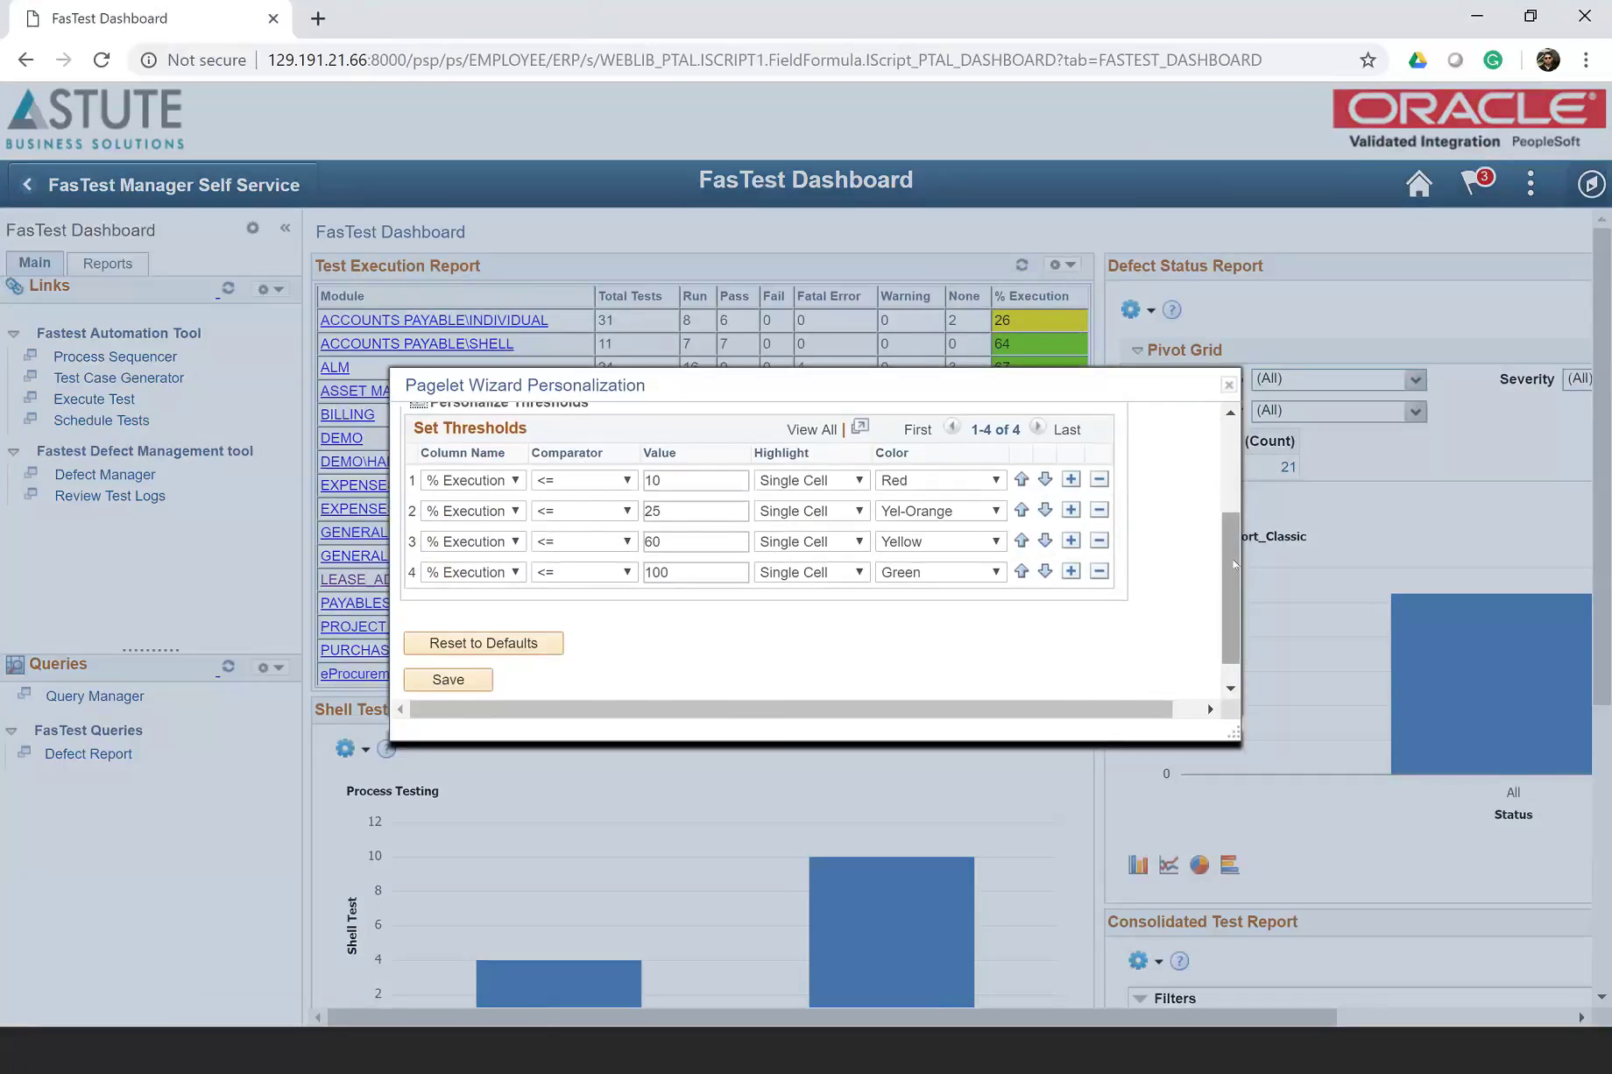
left_click(1227, 388)
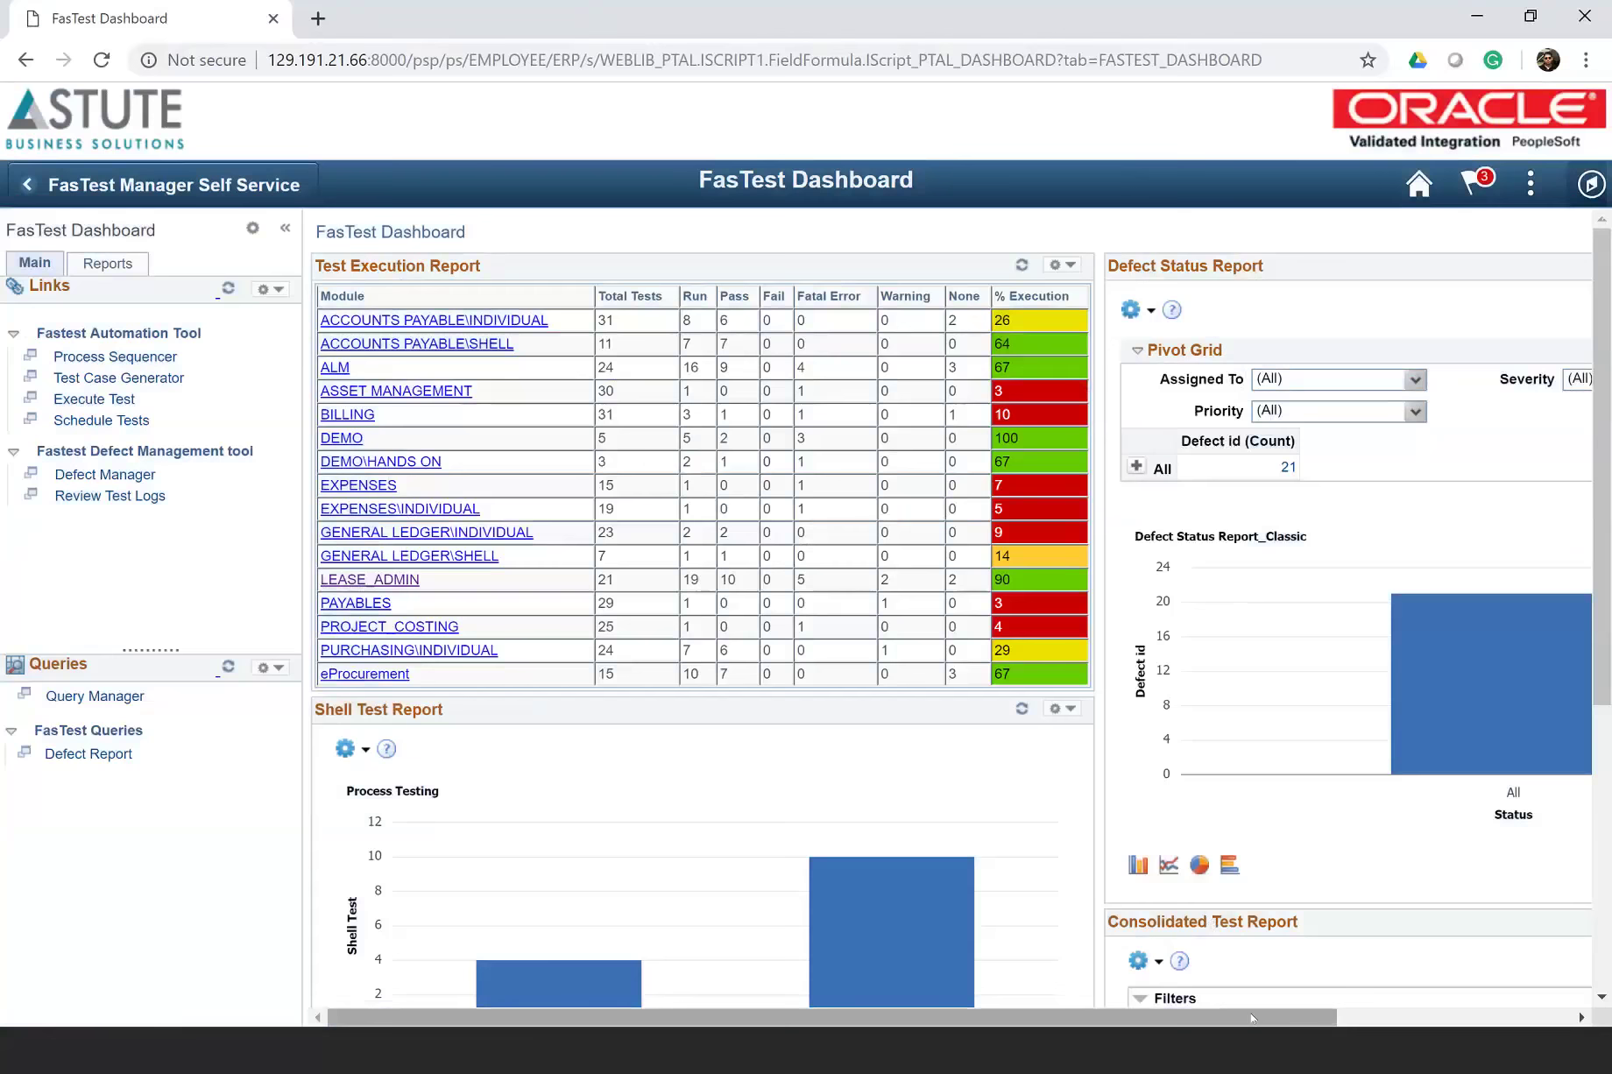
- Expand the All row in the Defect Status Report's pivot grid to show defects by status
left_click_drag(1248, 1016, 1479, 953)
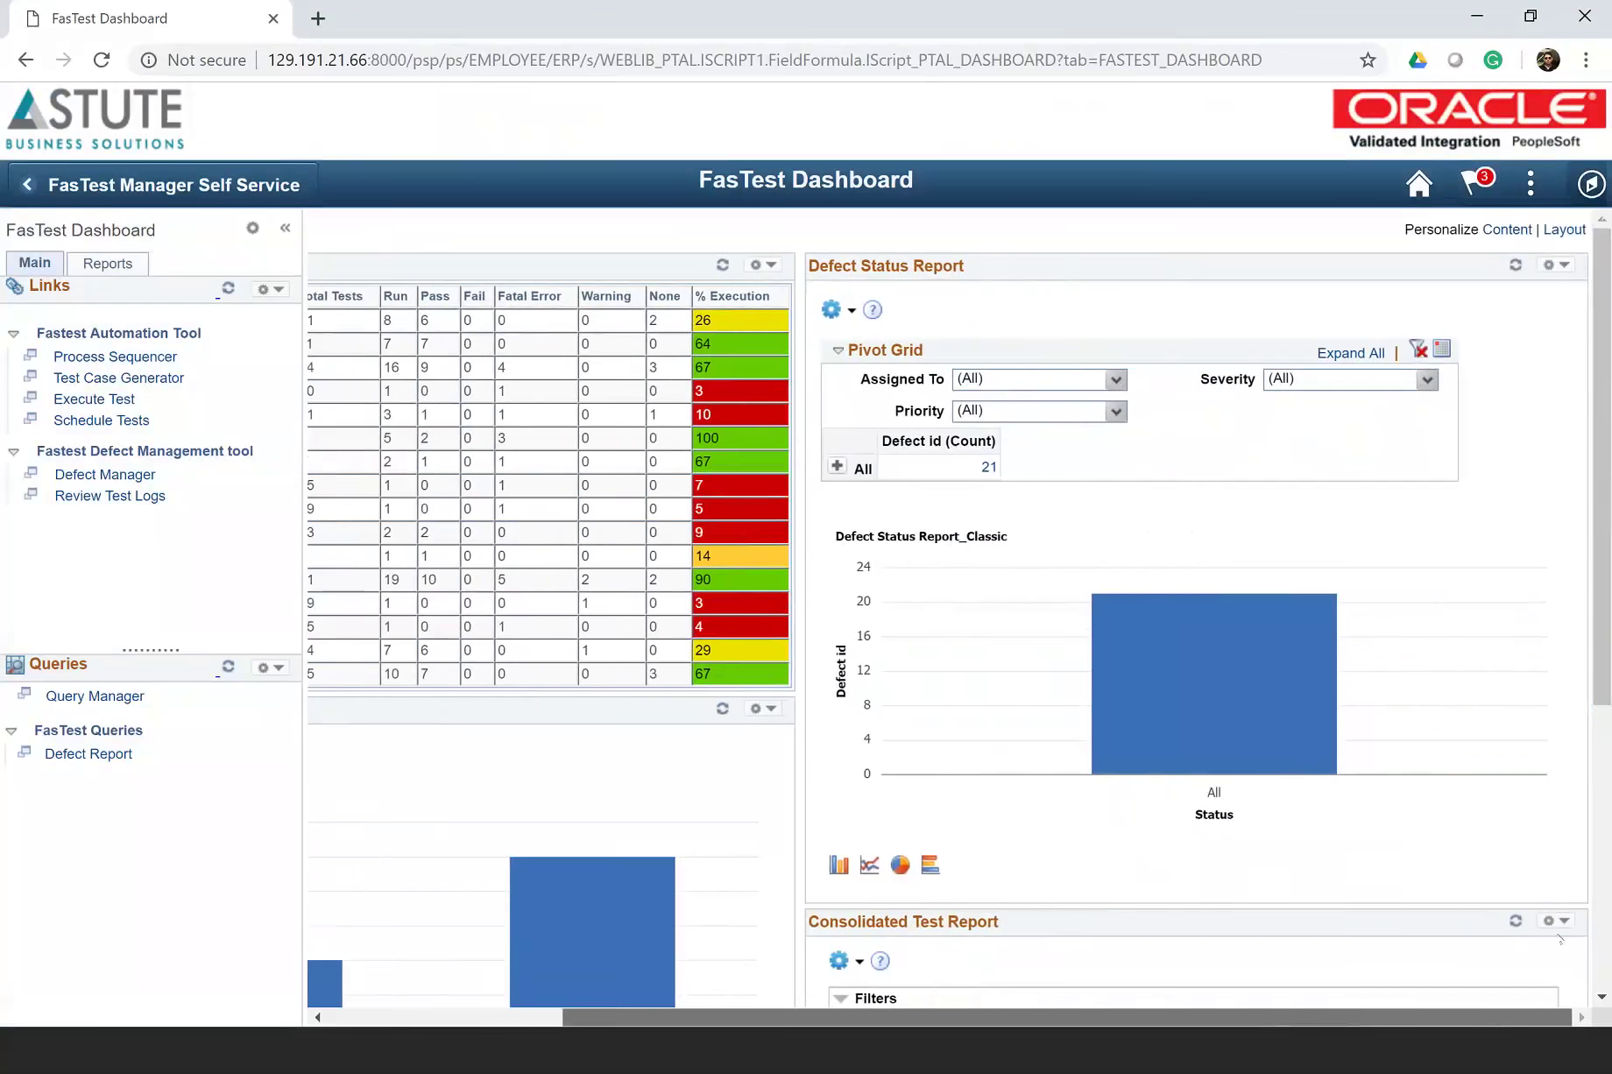
mouse_move(1608, 584)
left_mouse_down()
mouse_move(1608, 668)
mouse_move(1608, 610)
left_mouse_up()
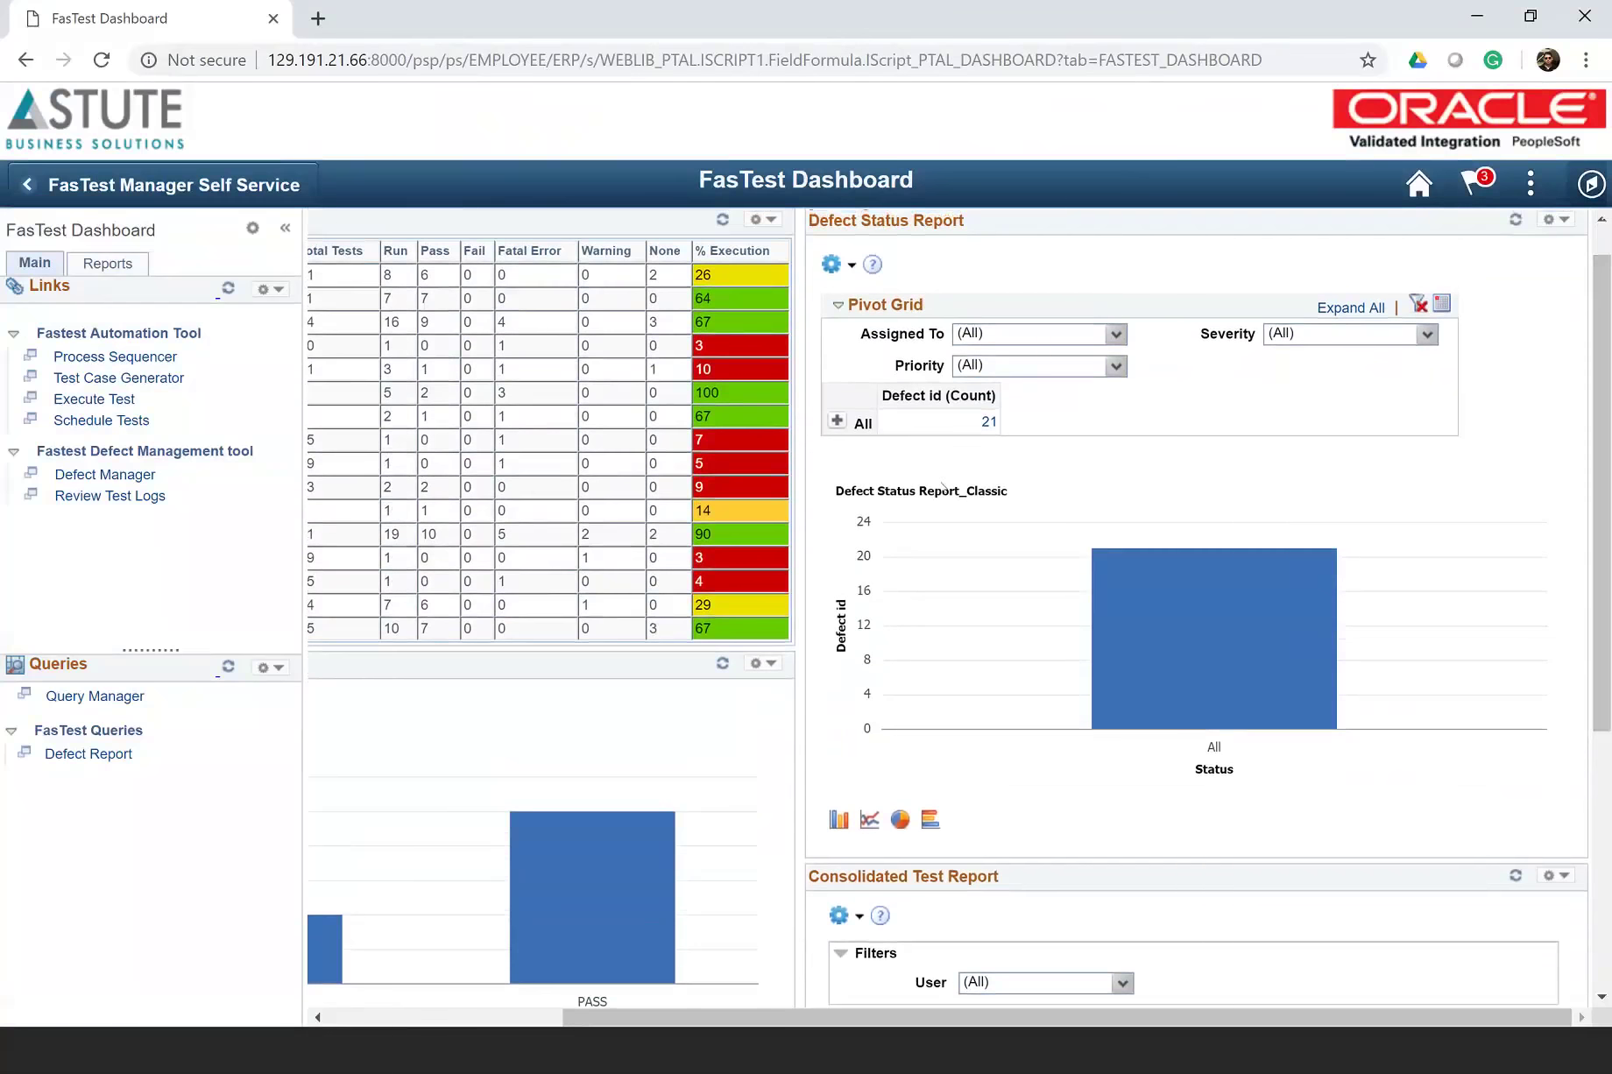
left_click(837, 421)
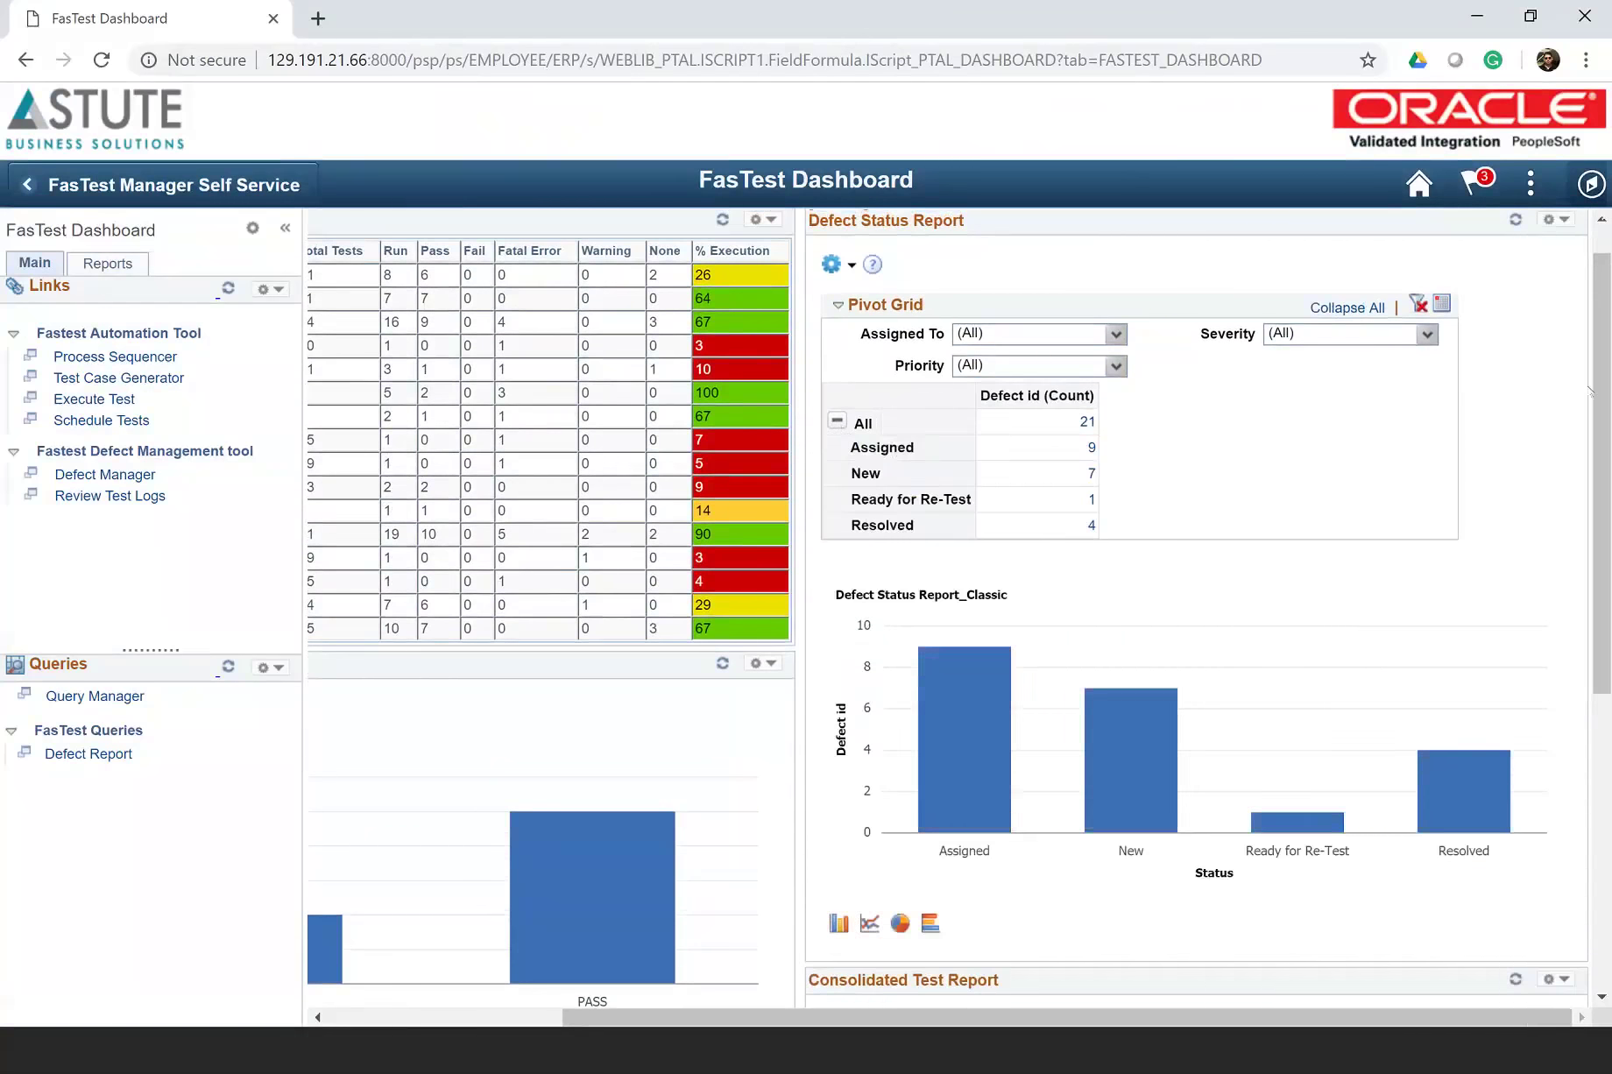
- View the detailed list of defects behind the Resolved count and close the drilldown
left_click_drag(1599, 394, 1600, 427)
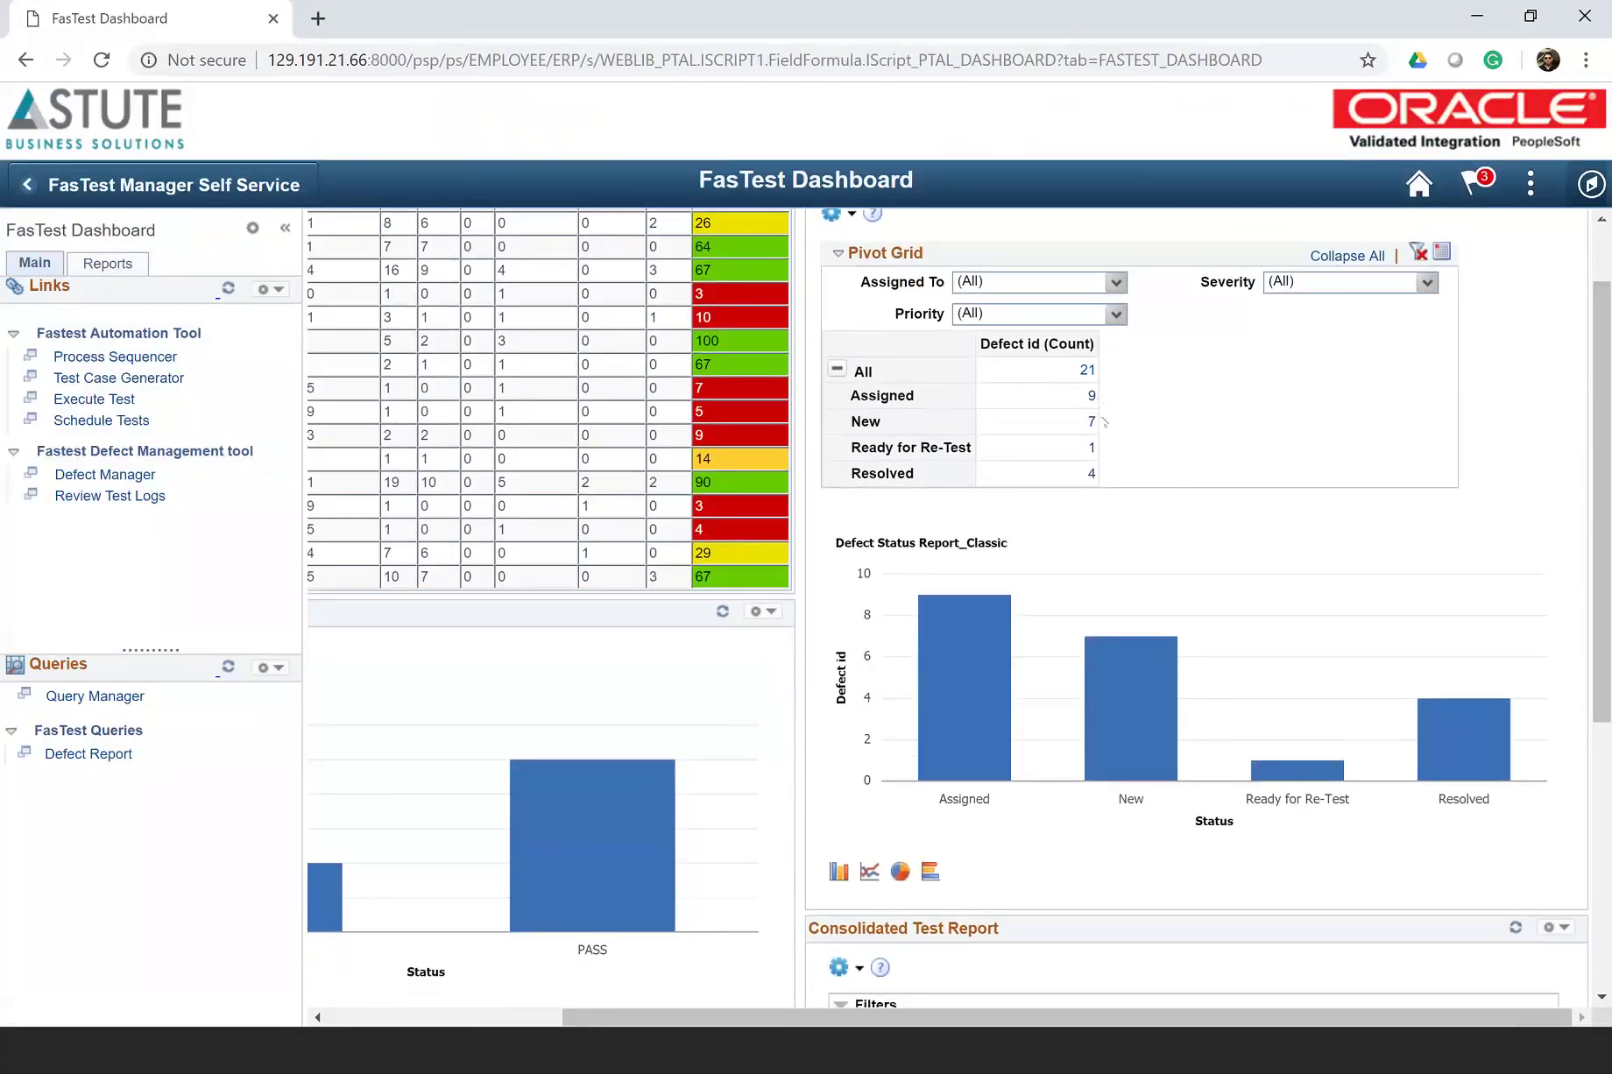
left_click(1090, 474)
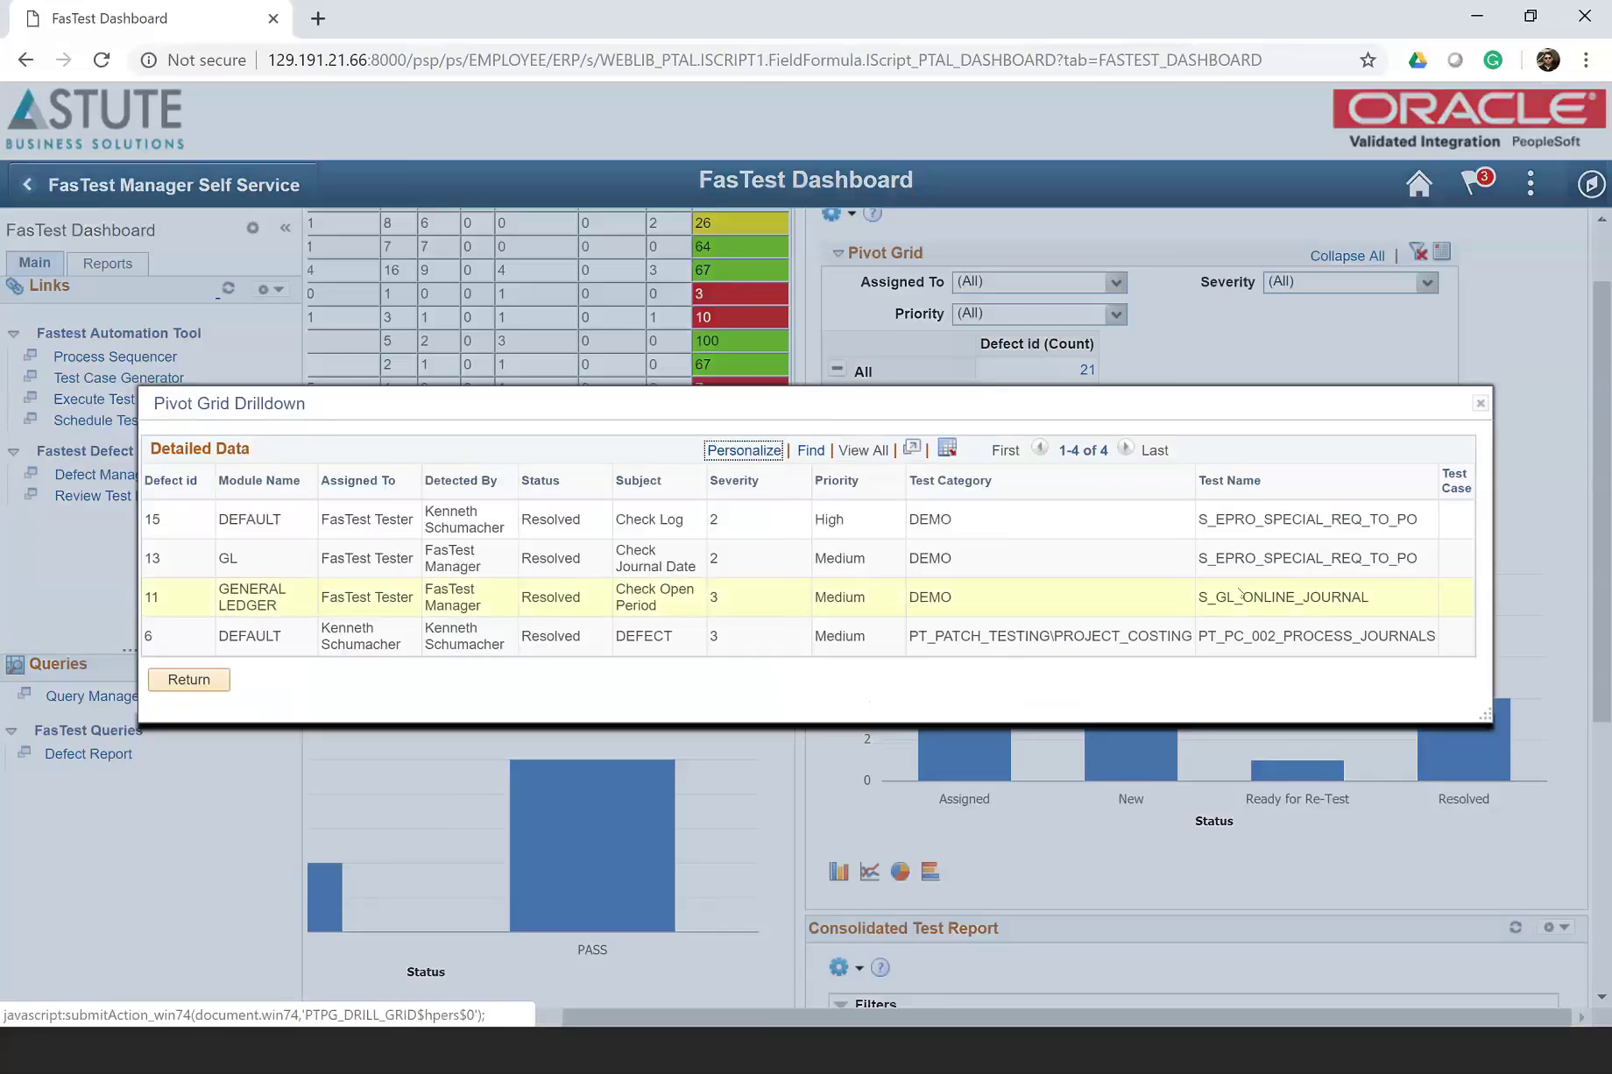
left_click_drag(1186, 399, 1267, 169)
left_click_drag(1074, 172, 1003, 397)
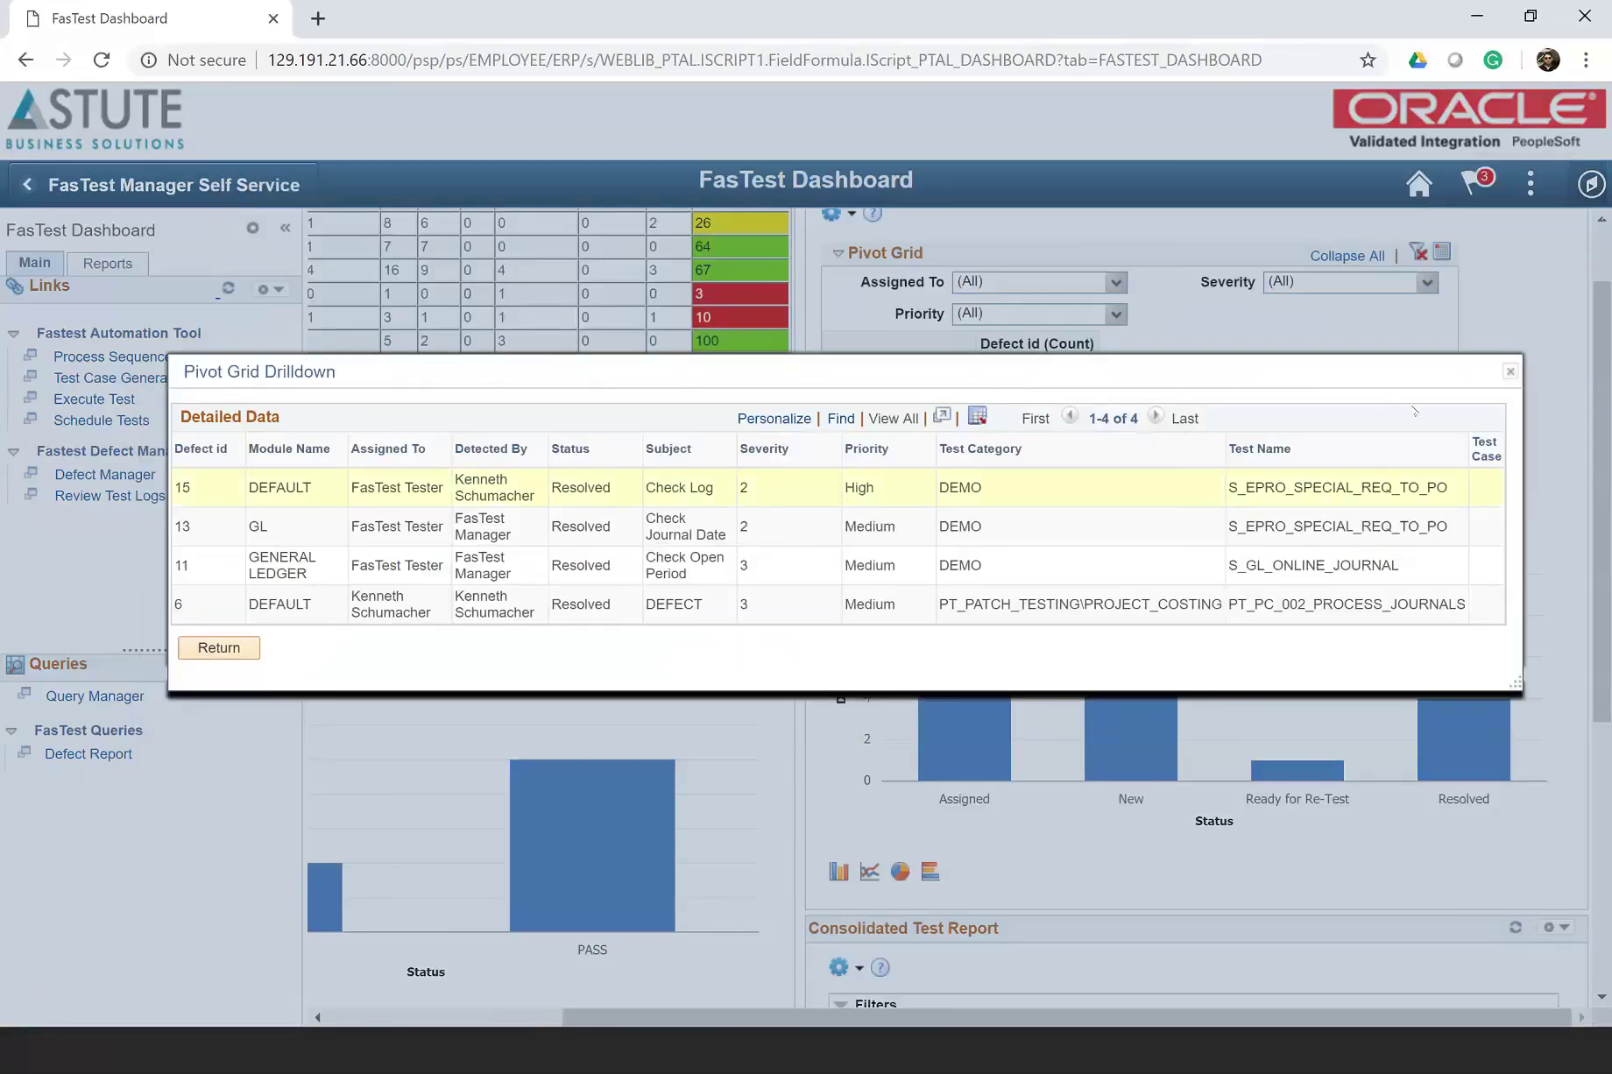
left_click(1510, 371)
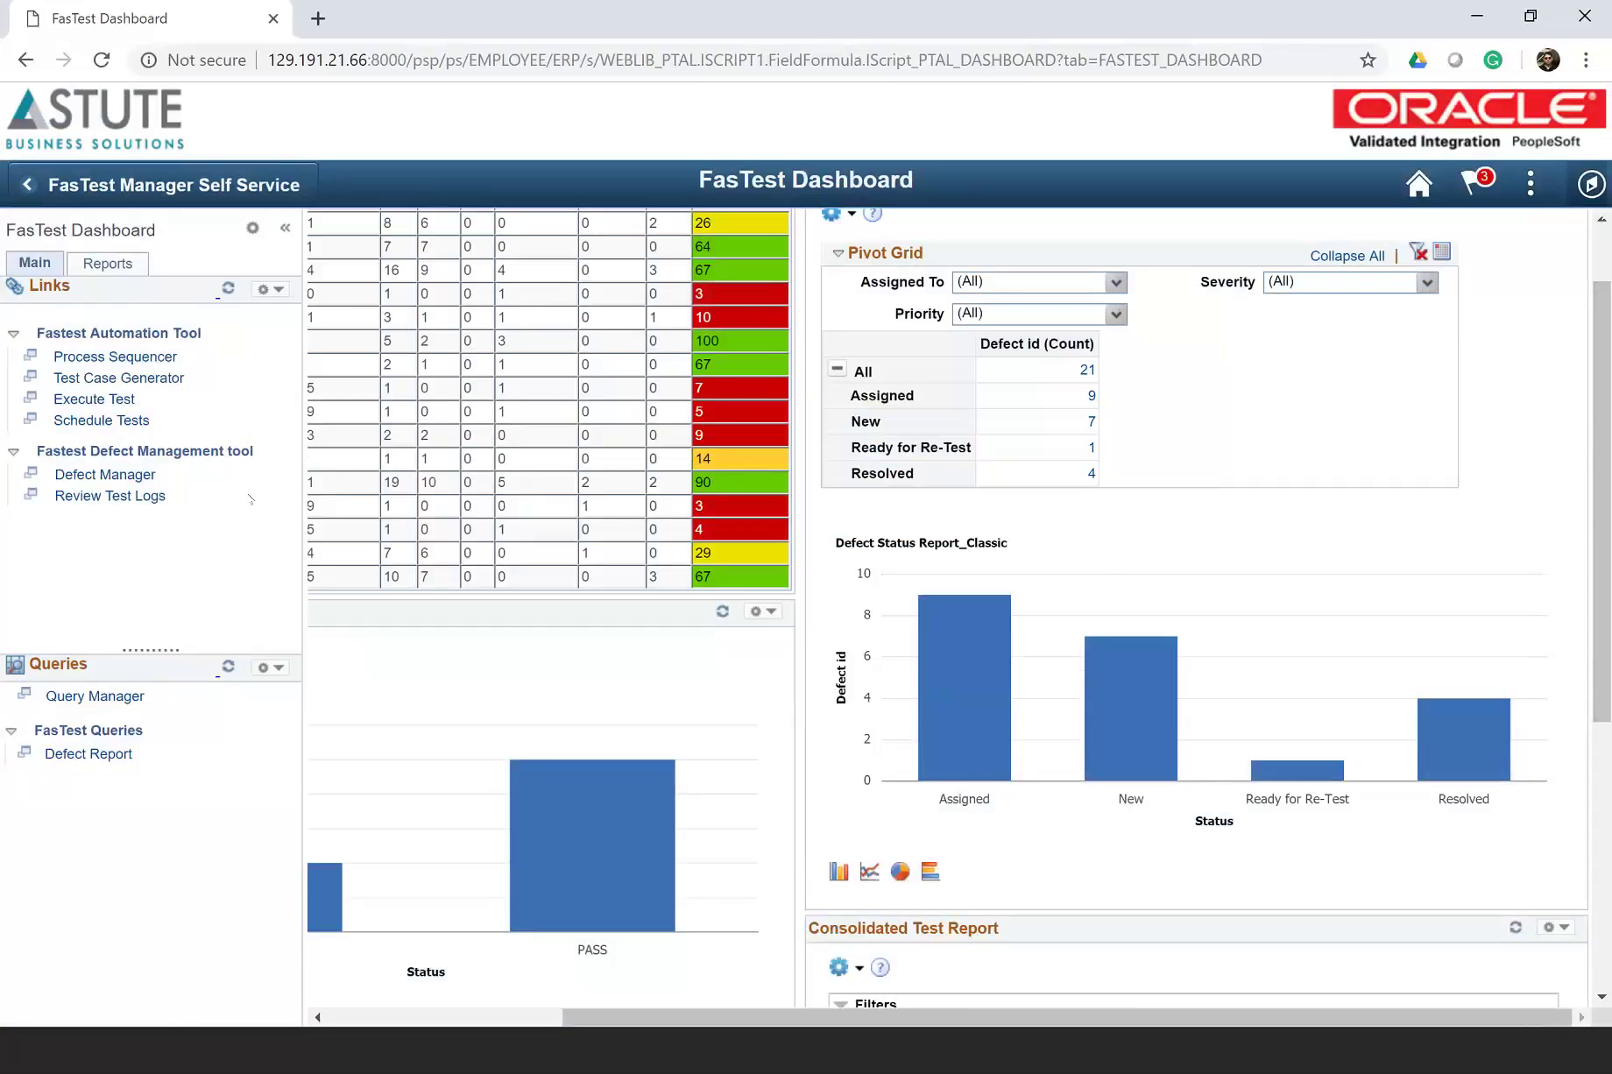
- Open the Test Case Generator and set the module to \DEMO
left_click(165, 383)
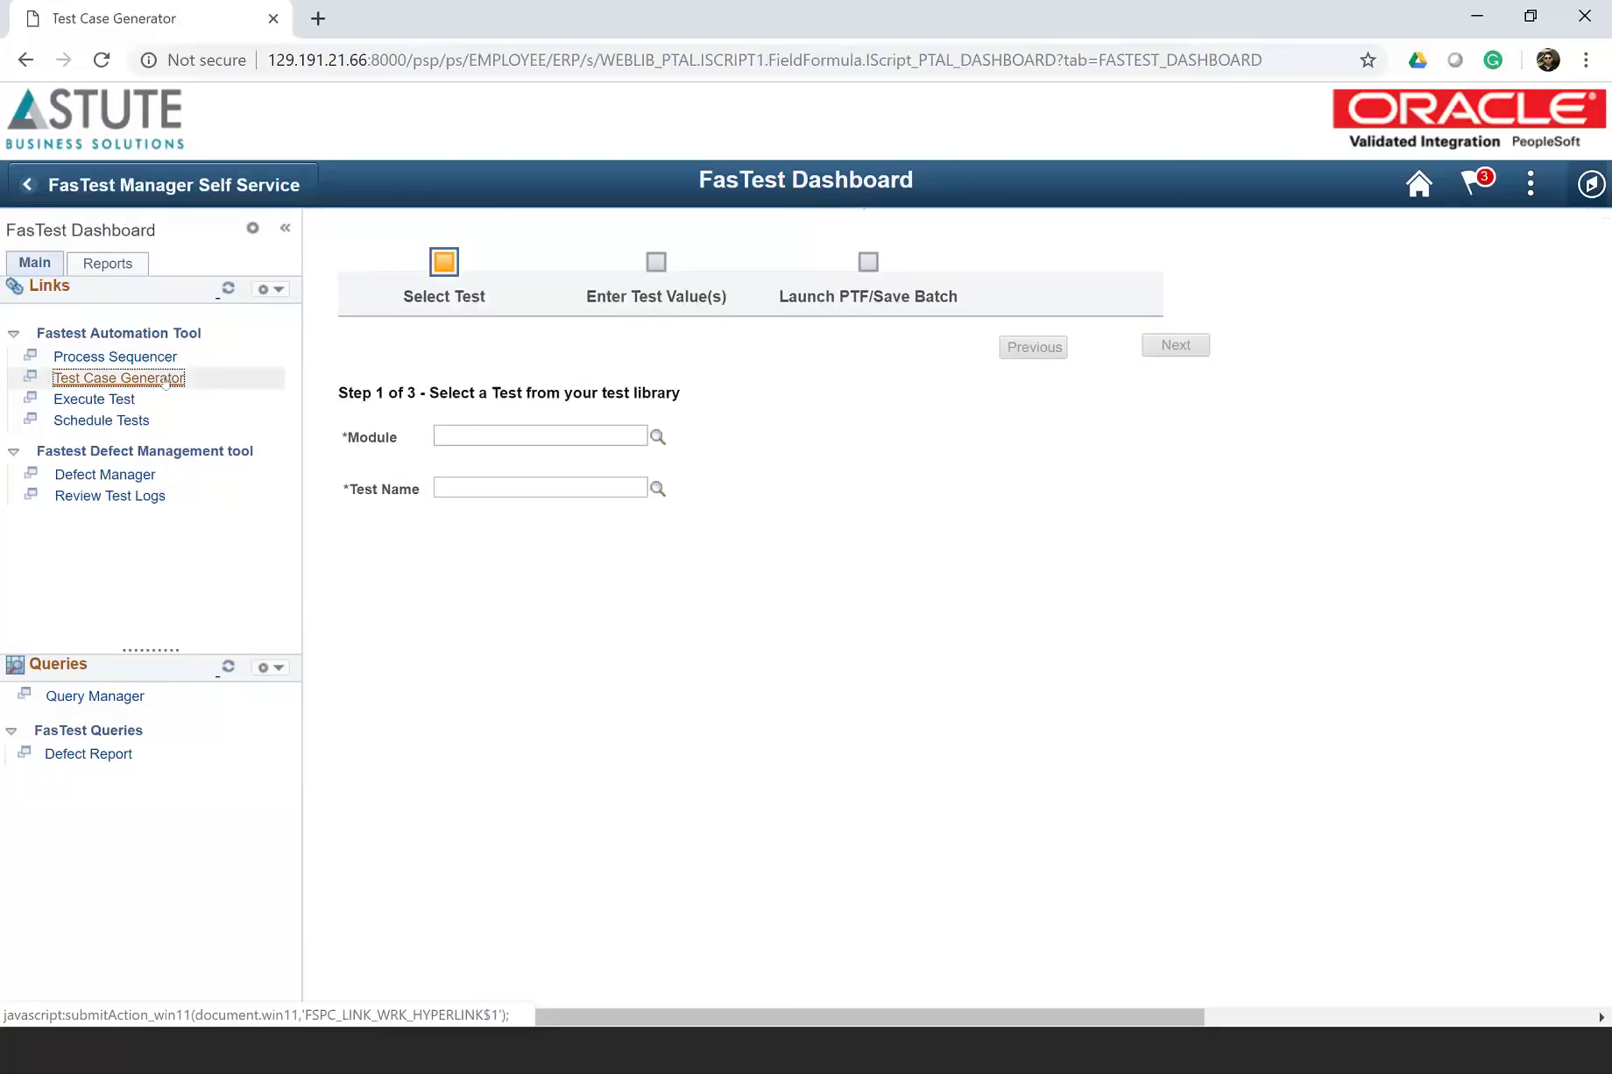
left_click(539, 436)
type("\\DMO")
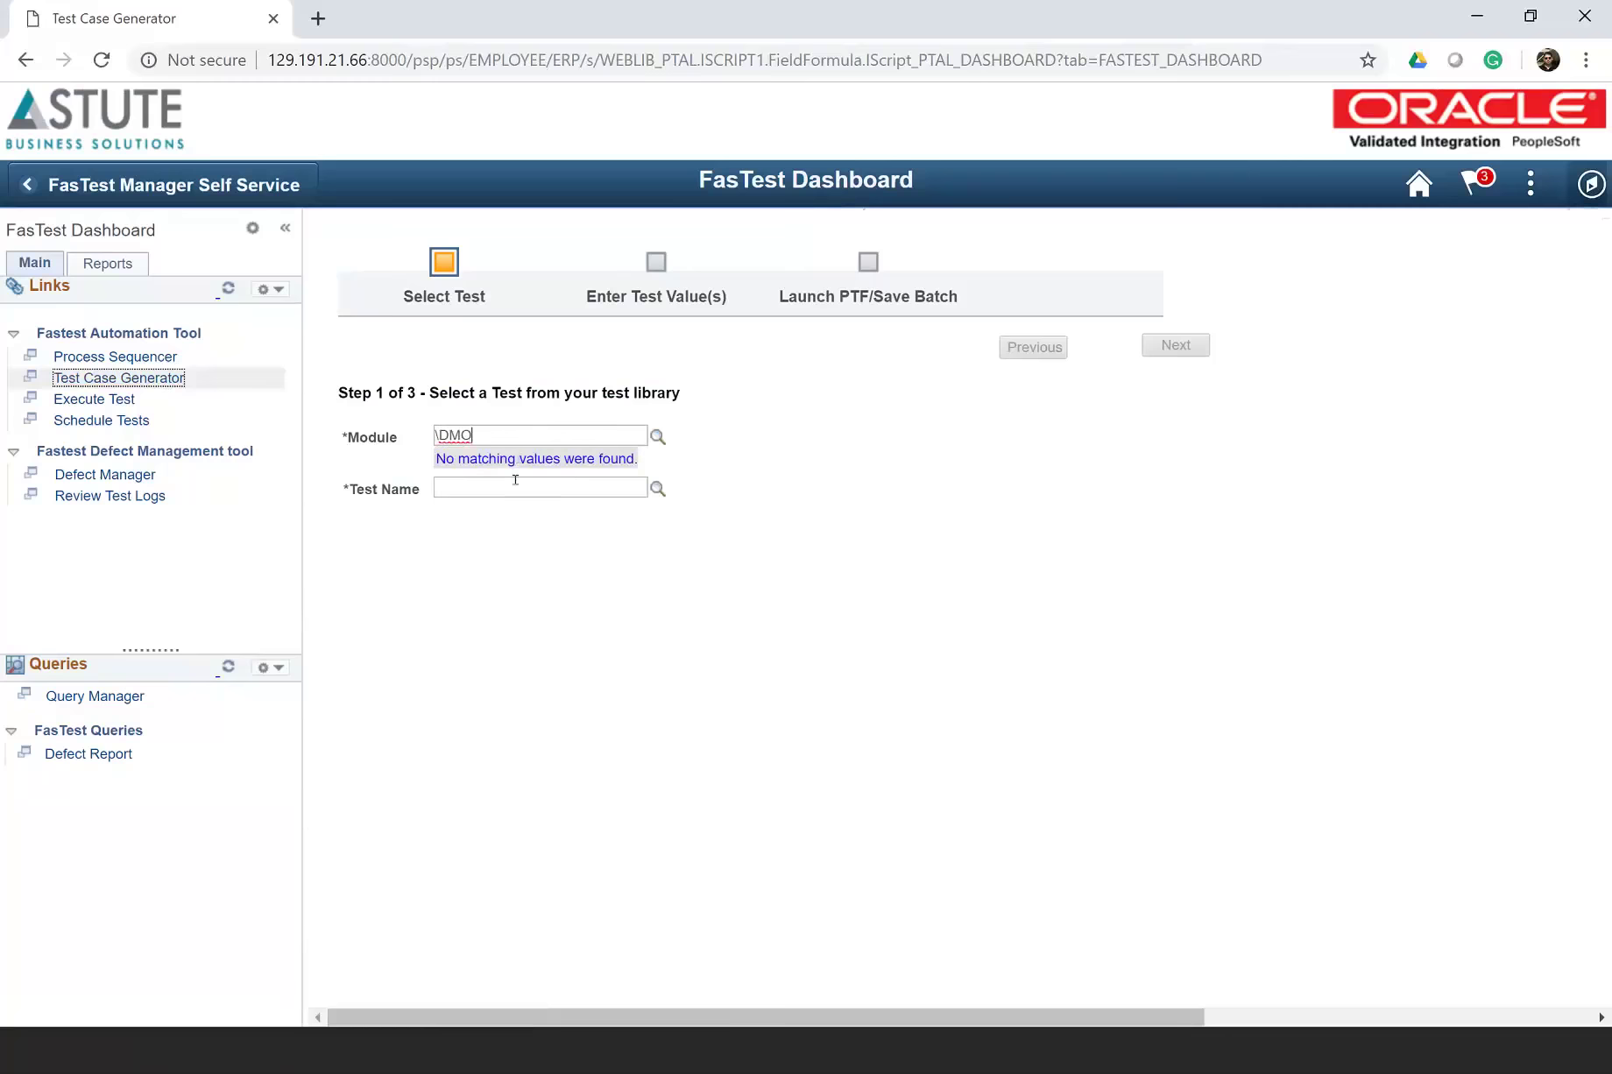
left_click(658, 487)
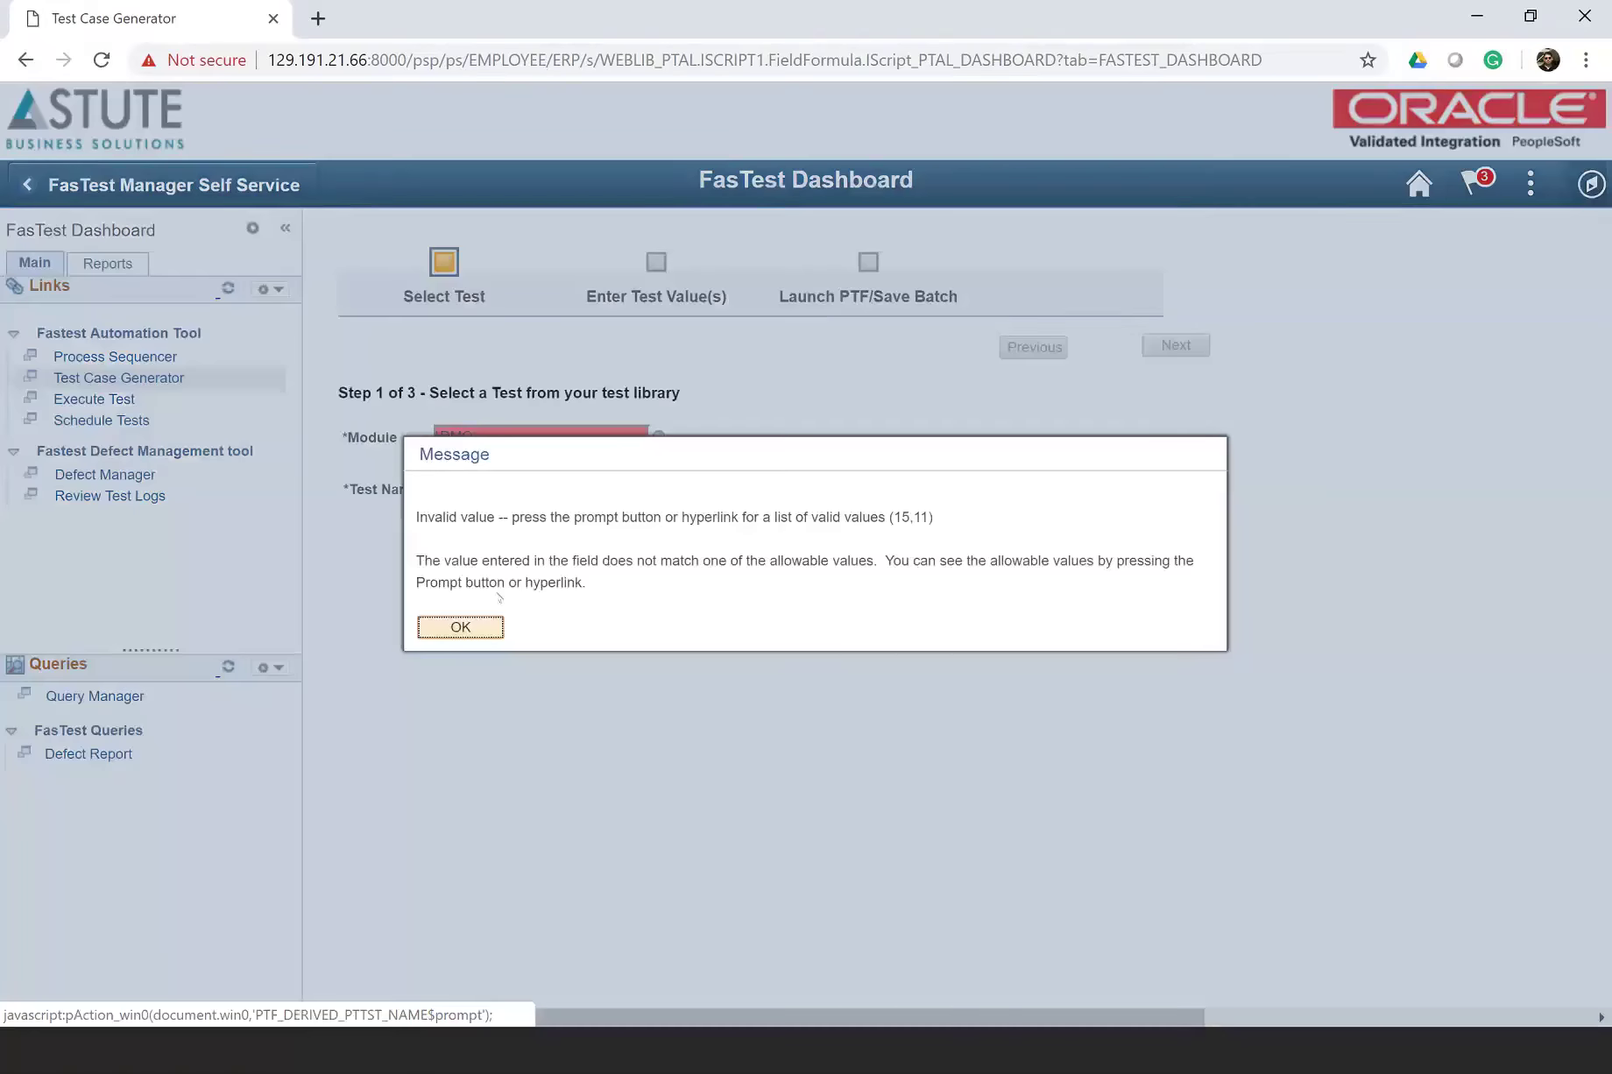
left_click(459, 627)
left_click_drag(487, 435, 435, 435)
type("\\DEMO")
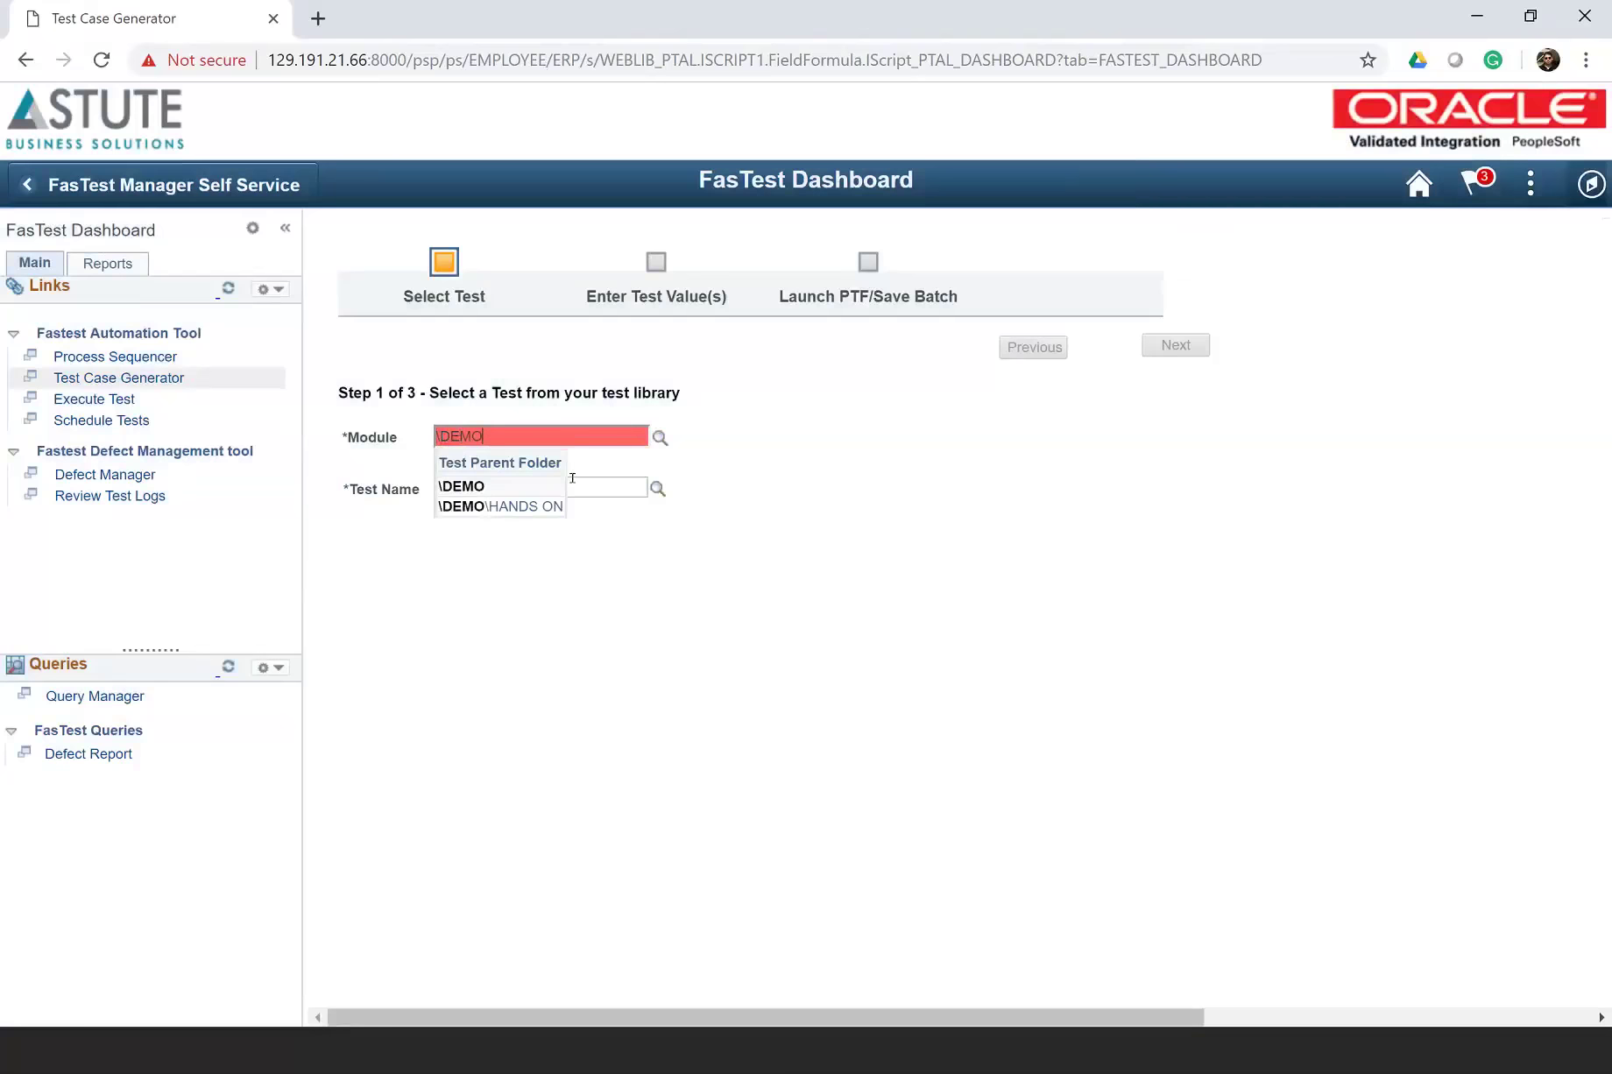
left_click(484, 487)
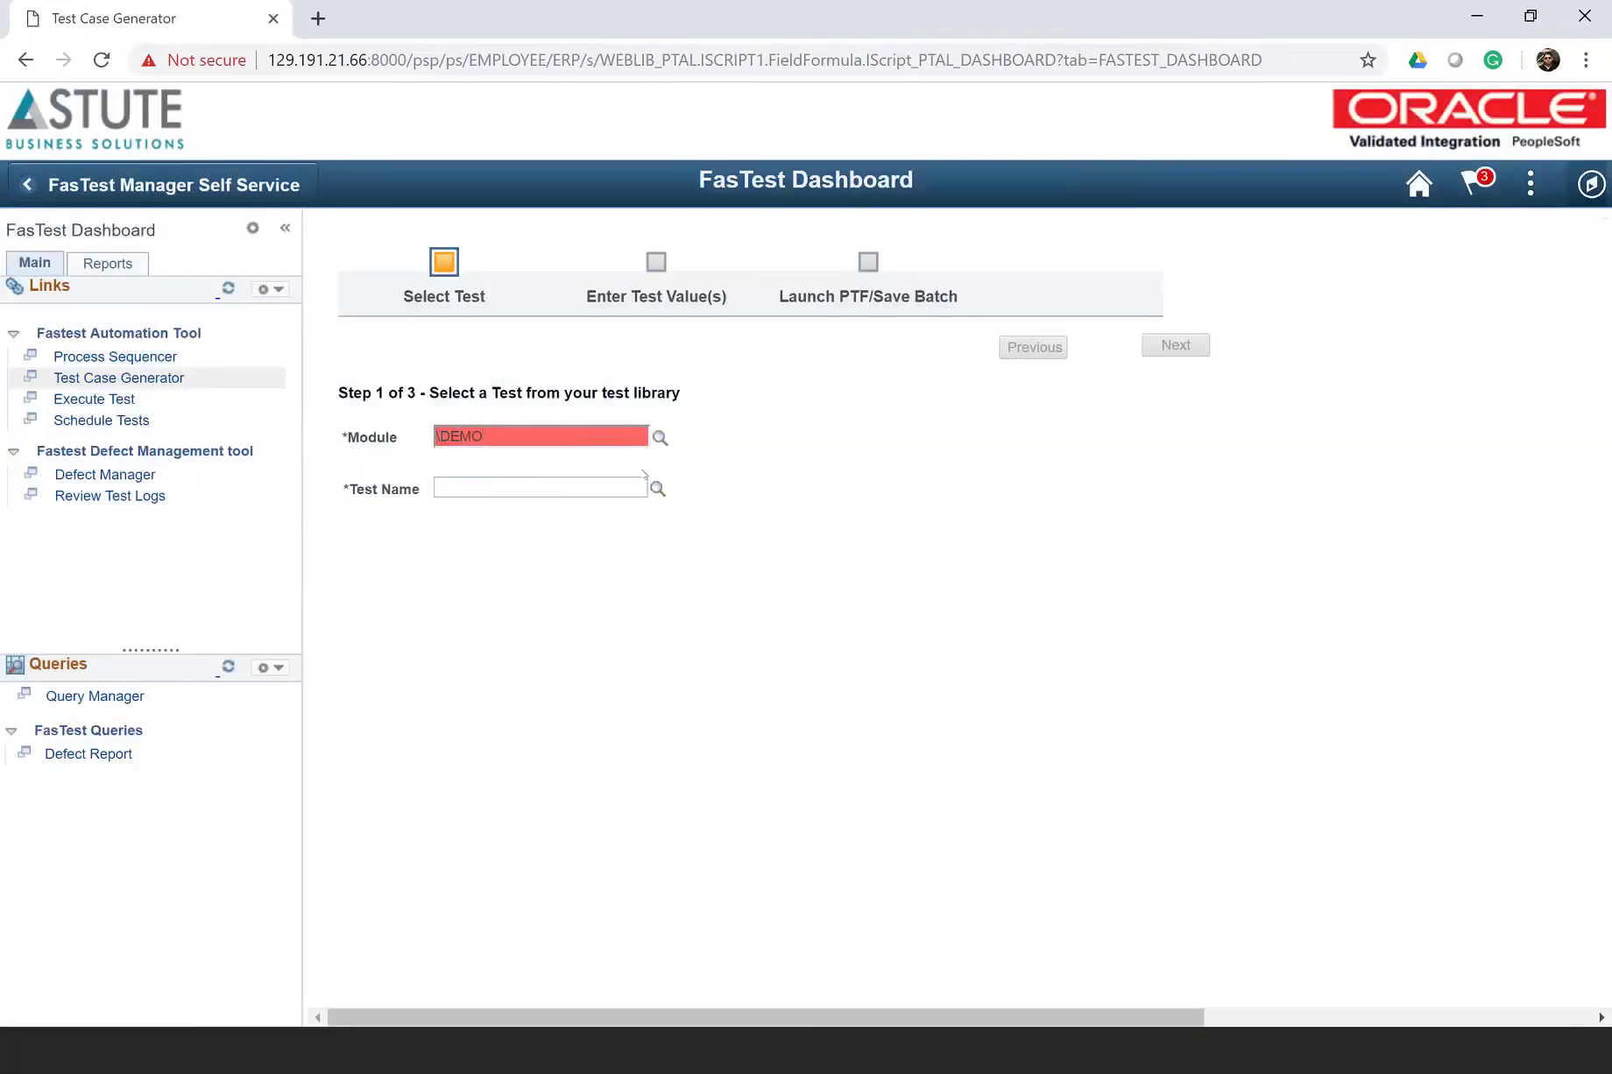
- Look up and select the test I_AP_VOUCHER_NEW, and continue to entering its test values
left_click(657, 488)
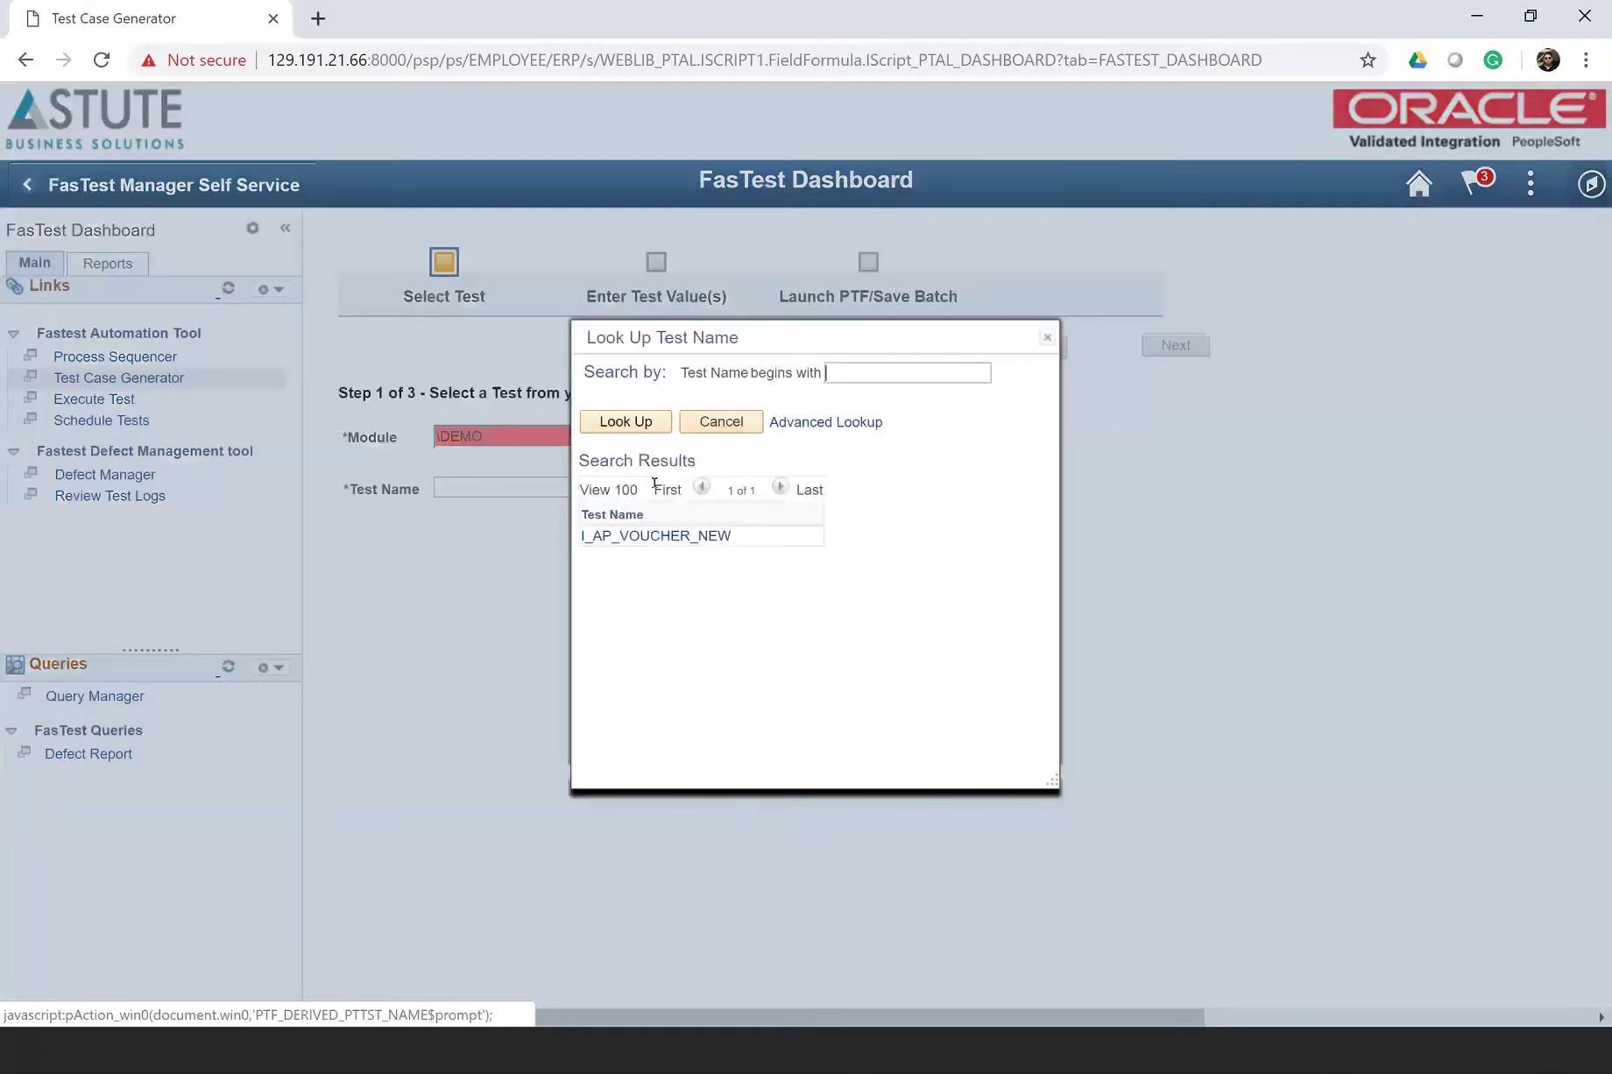
left_click(656, 535)
left_click(1183, 349)
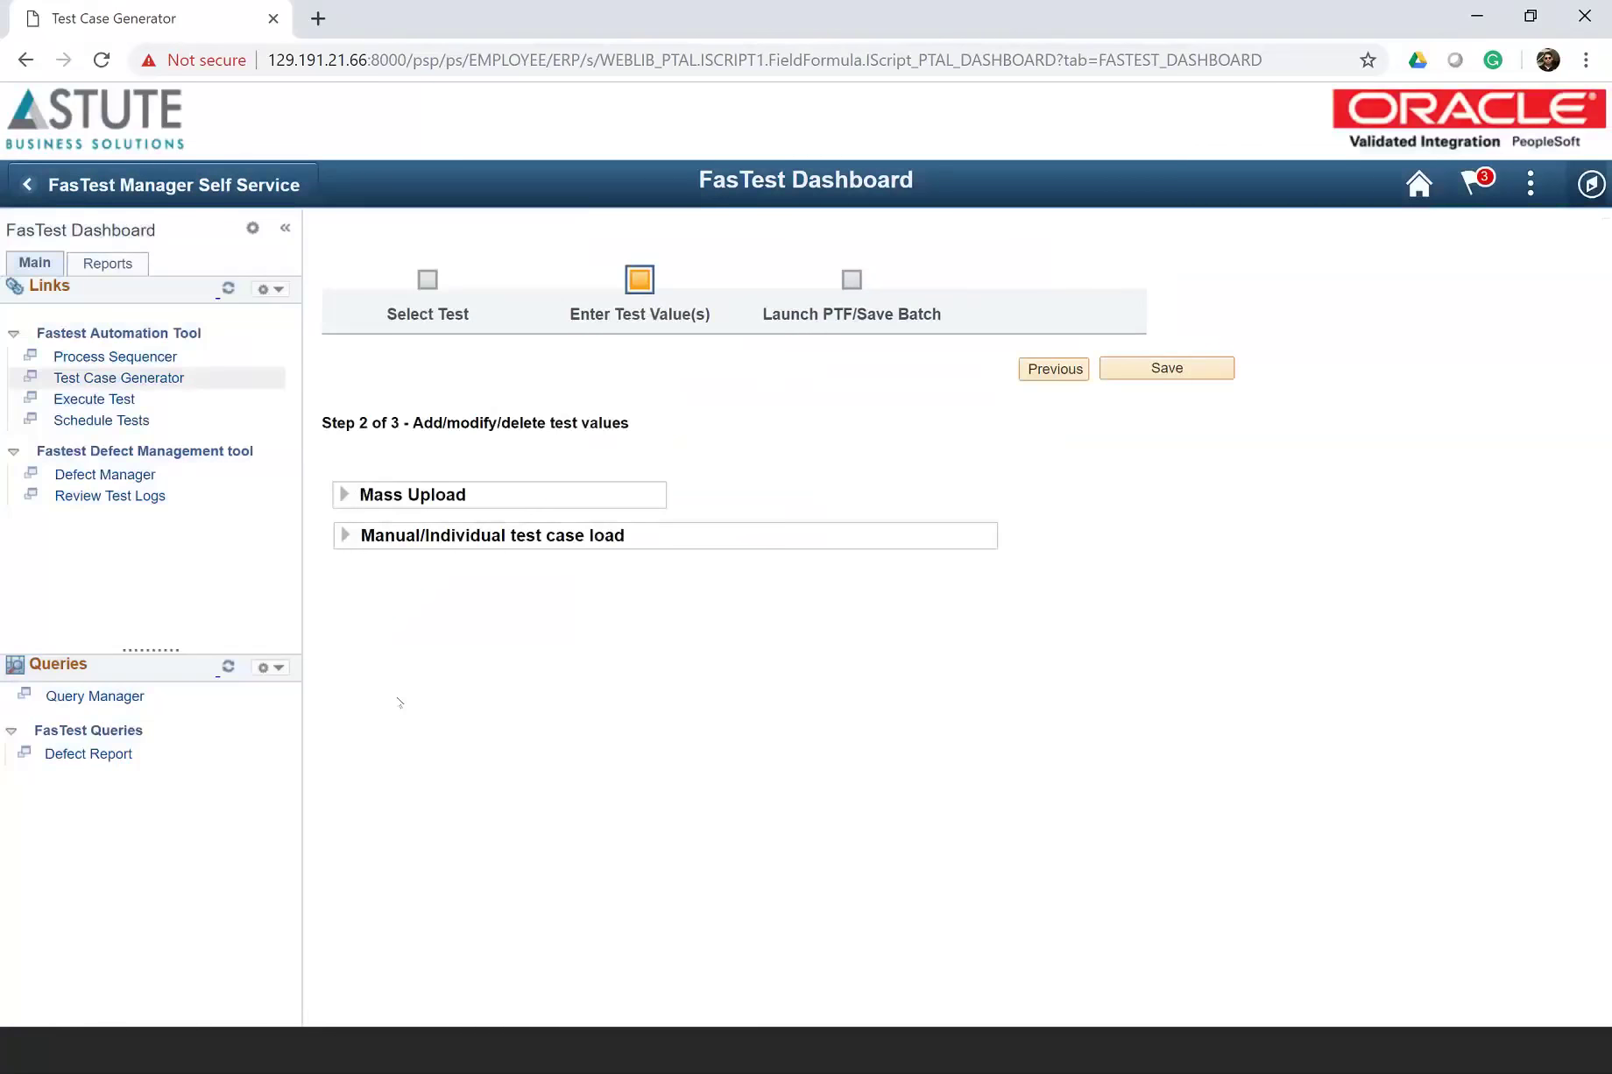
- Expand the Mass Upload and Manual/Individual test case load sections and browse the existing test cases through the last one
left_click(344, 494)
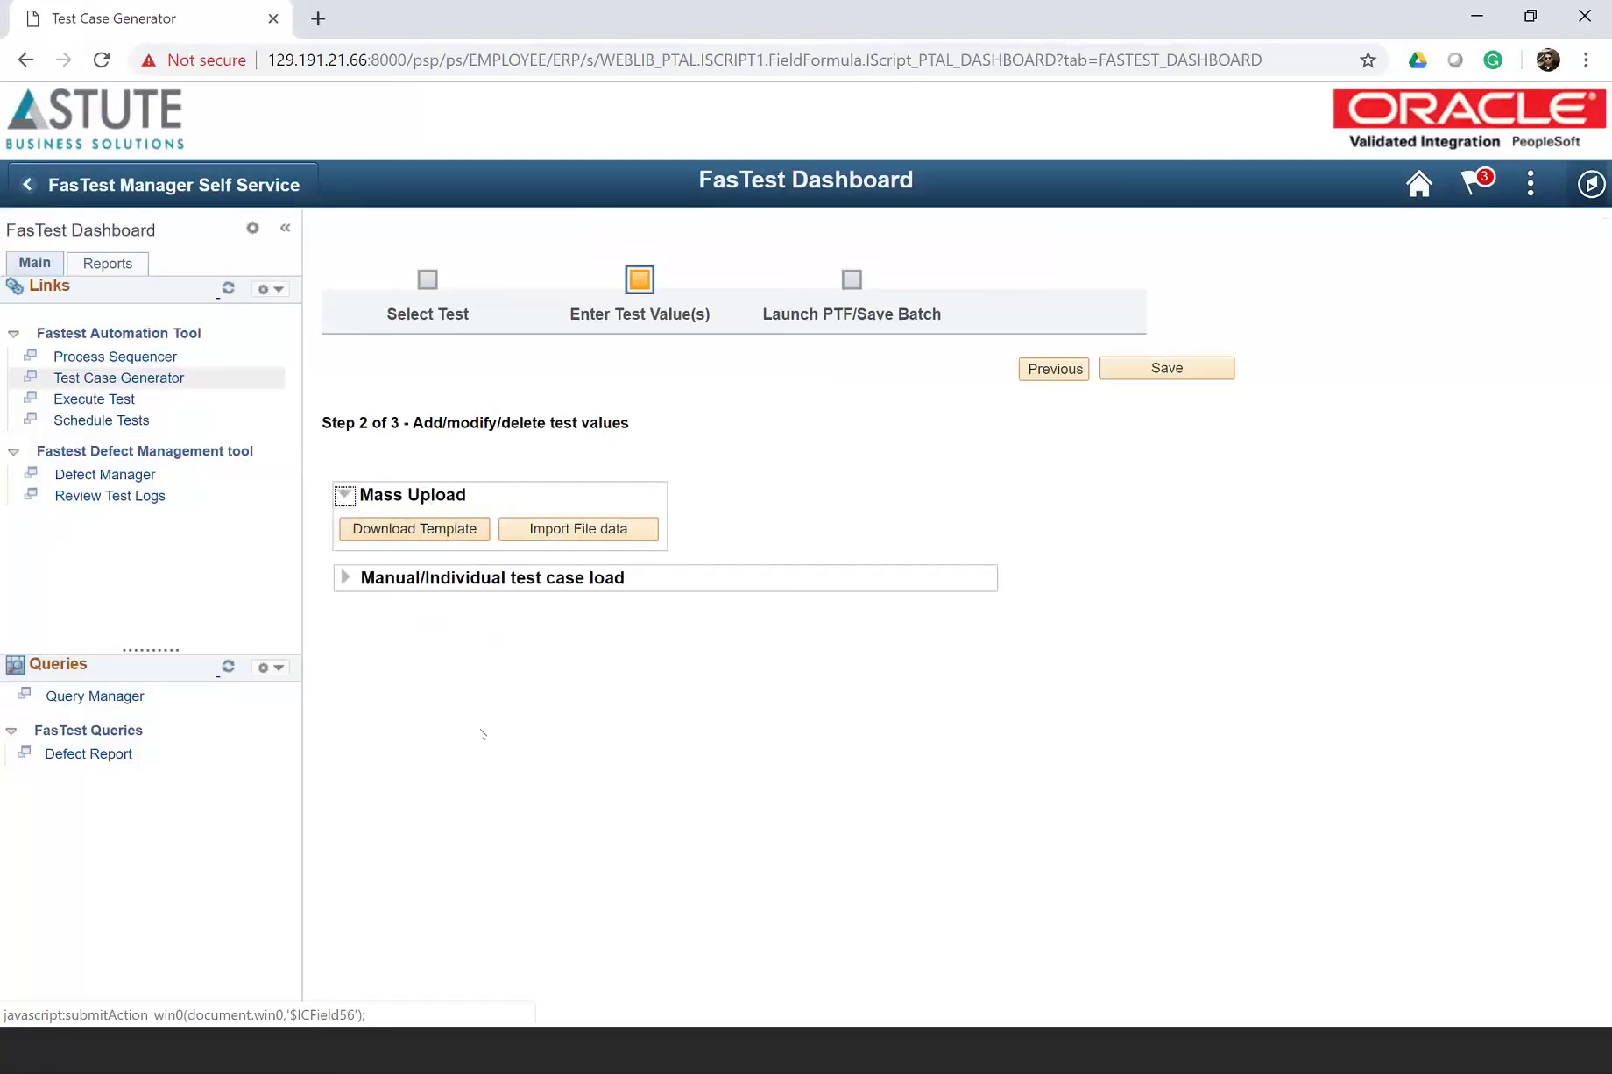
left_click(346, 578)
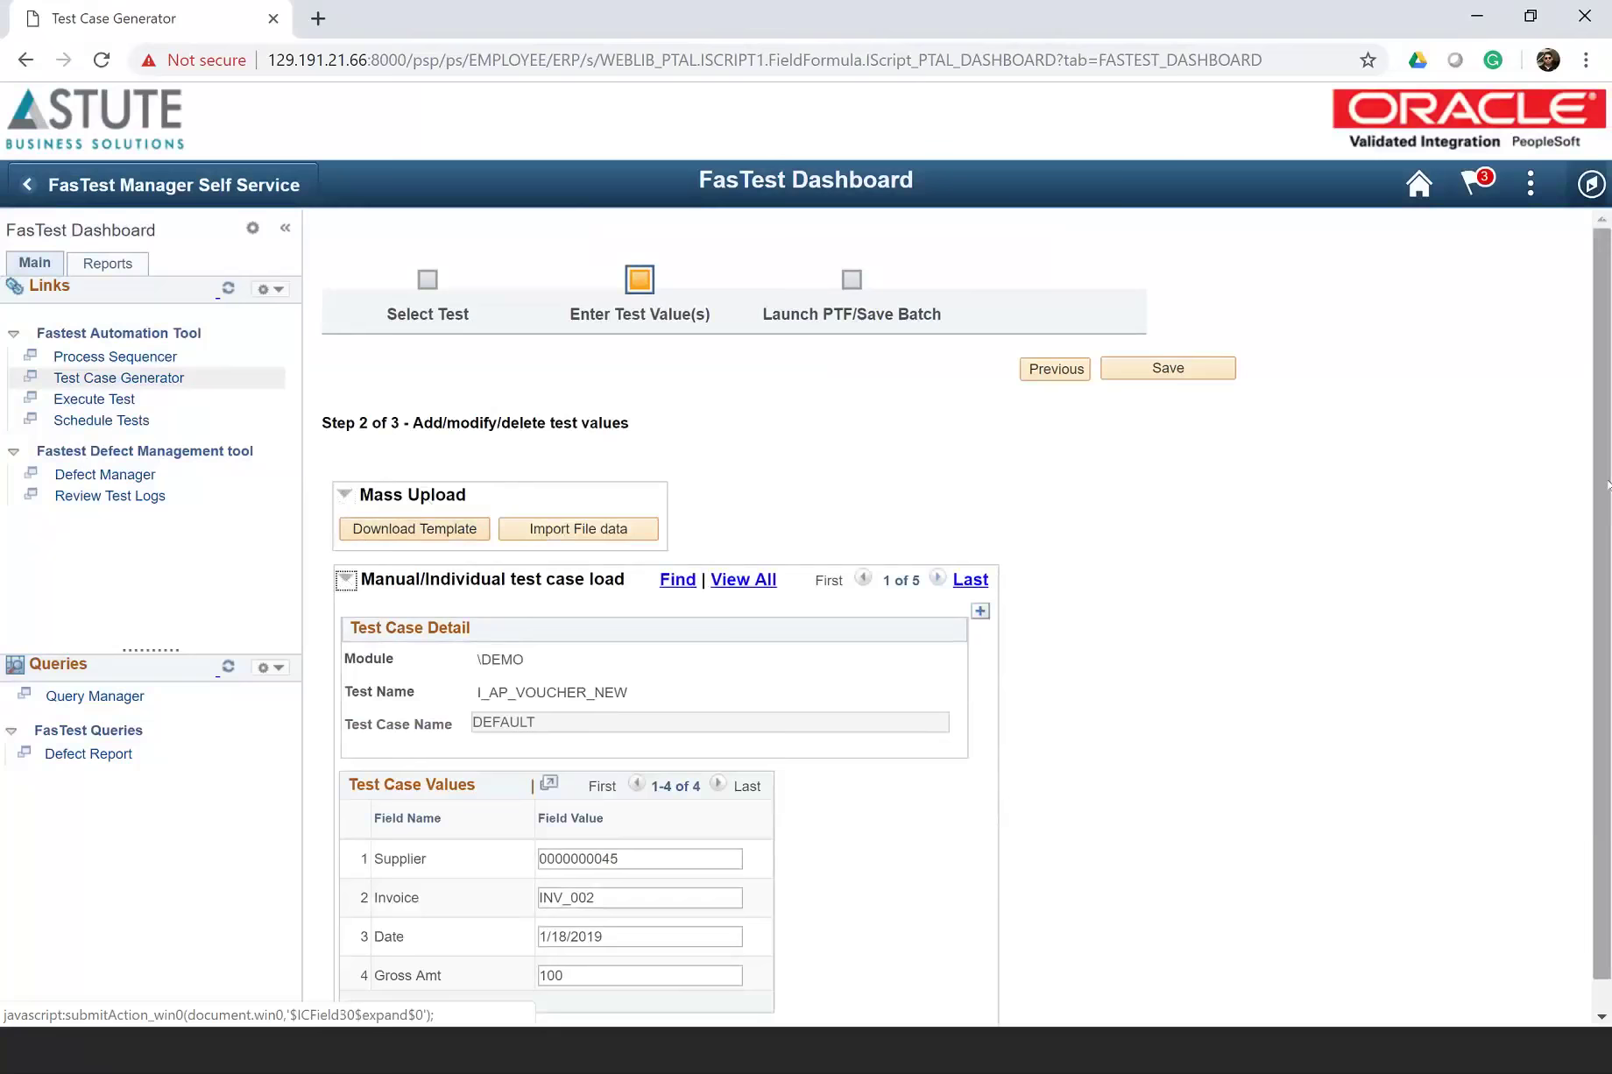
left_click_drag(1599, 465, 1598, 496)
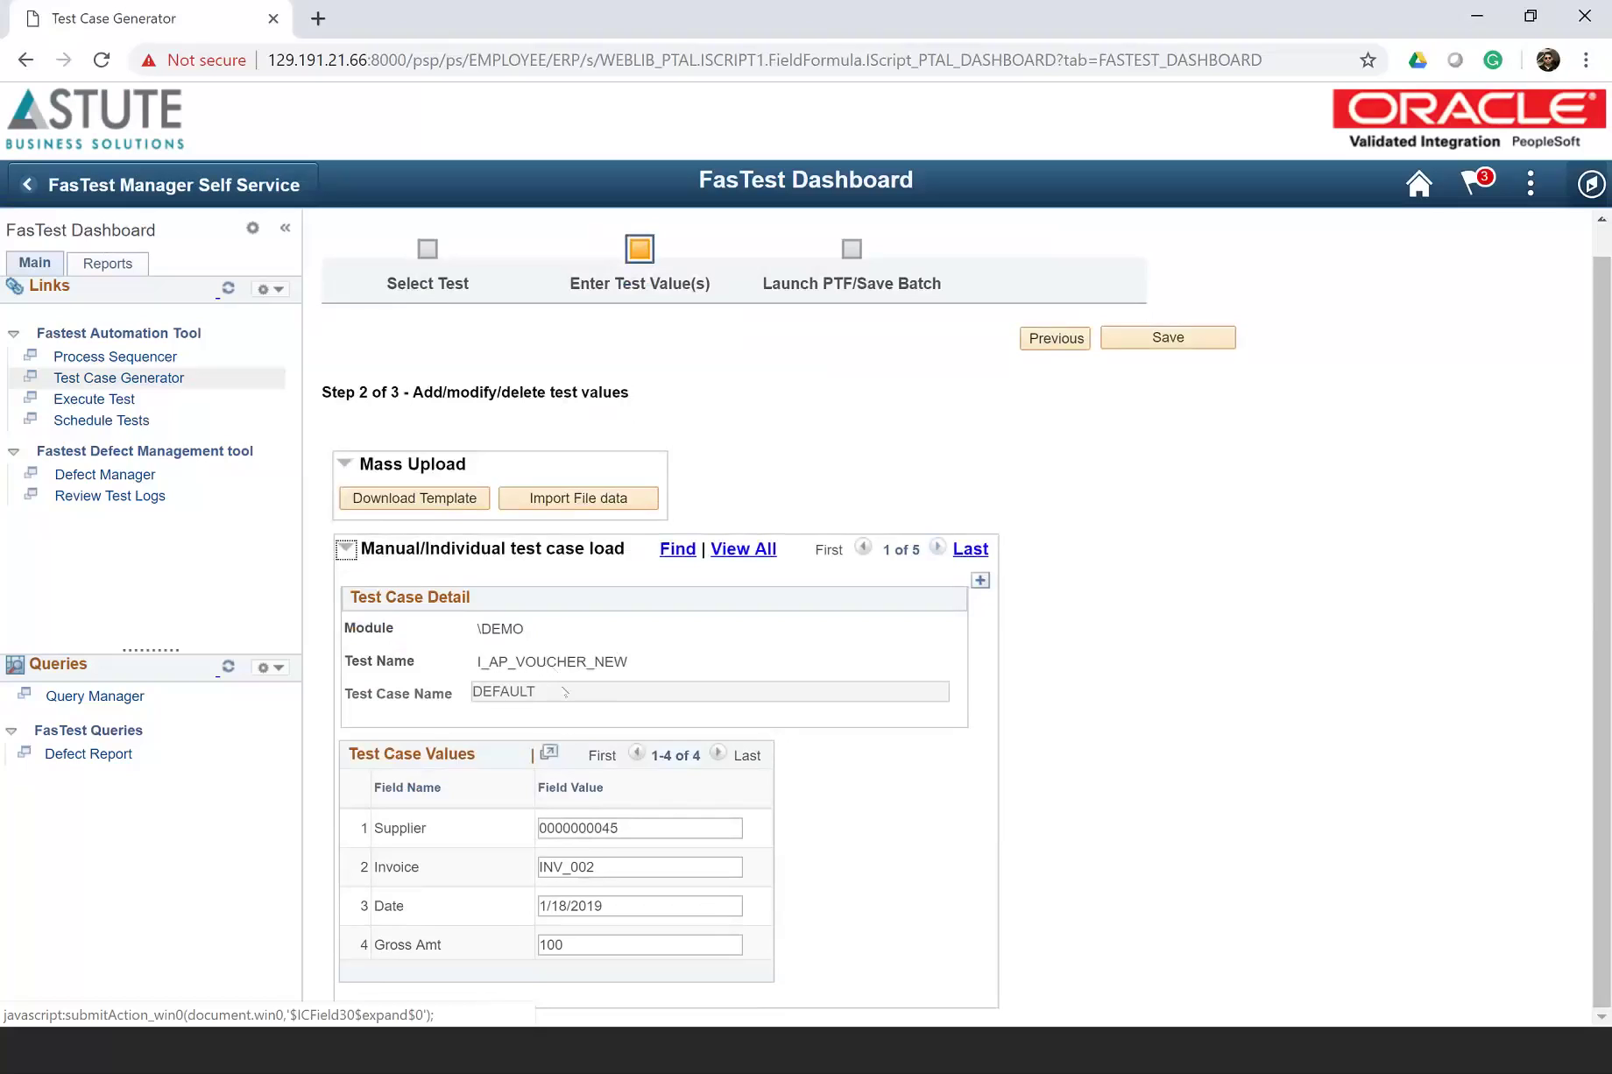
left_click(936, 548)
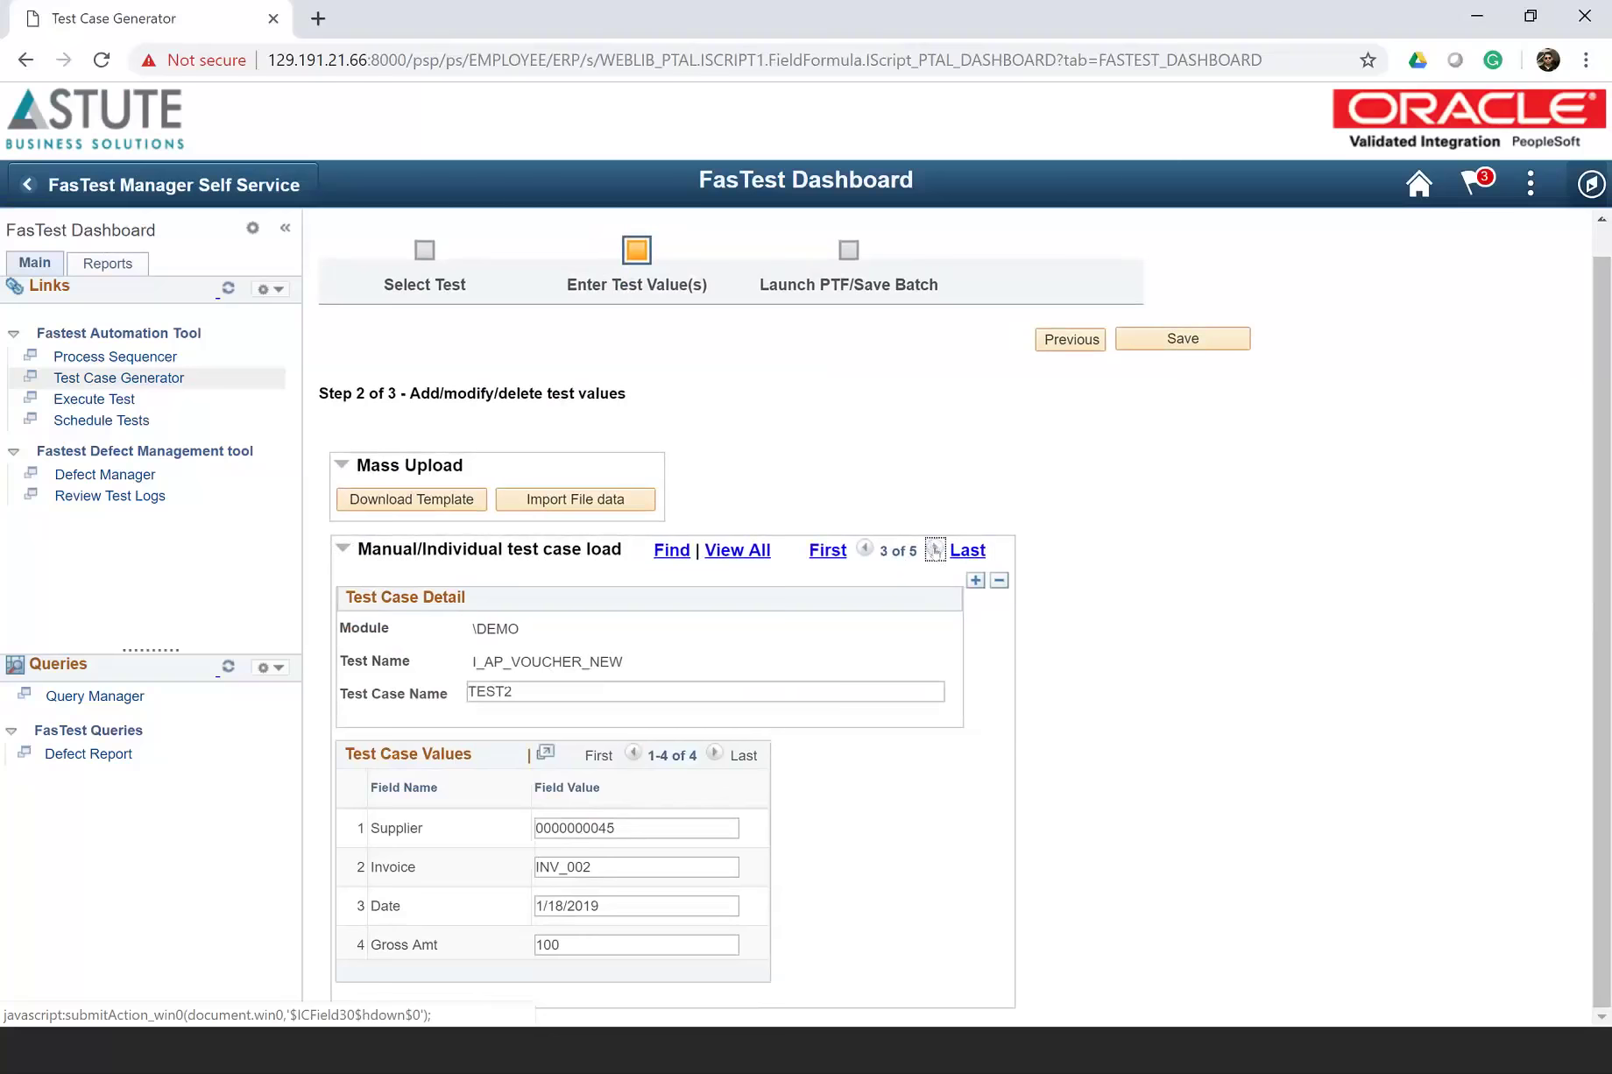
left_click(936, 550)
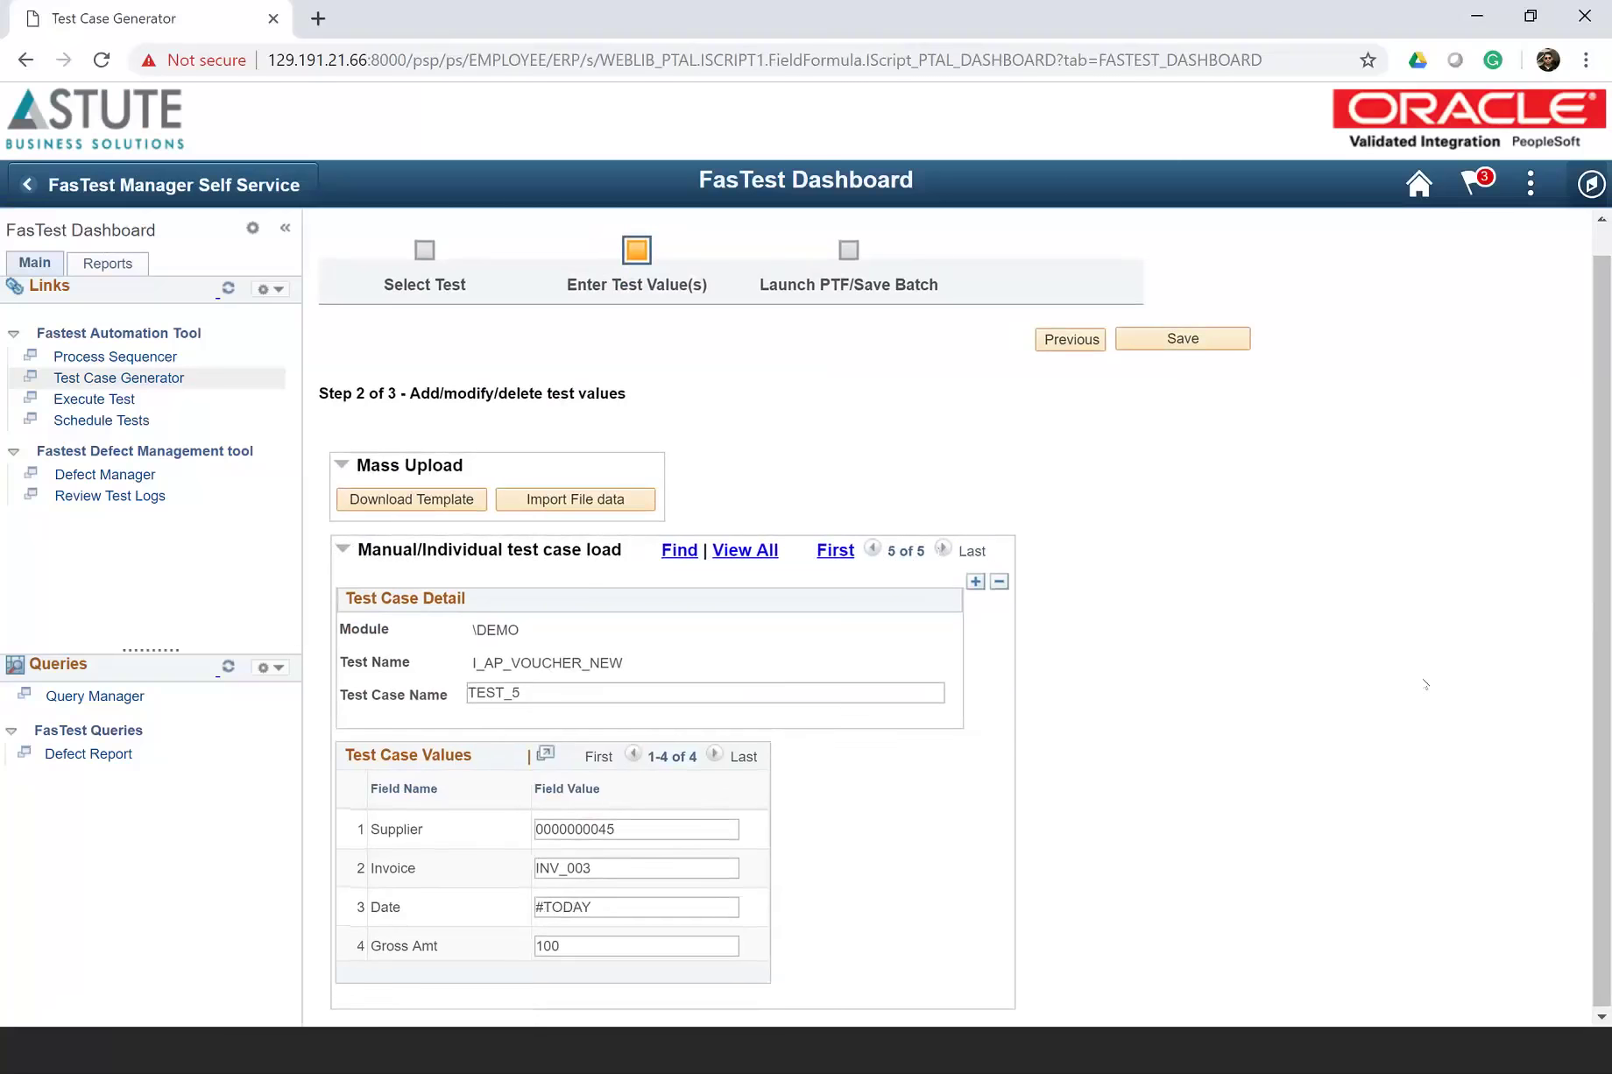
- Add a new test case named TEST_6 and set its invoice to INV_006
left_click(976, 582)
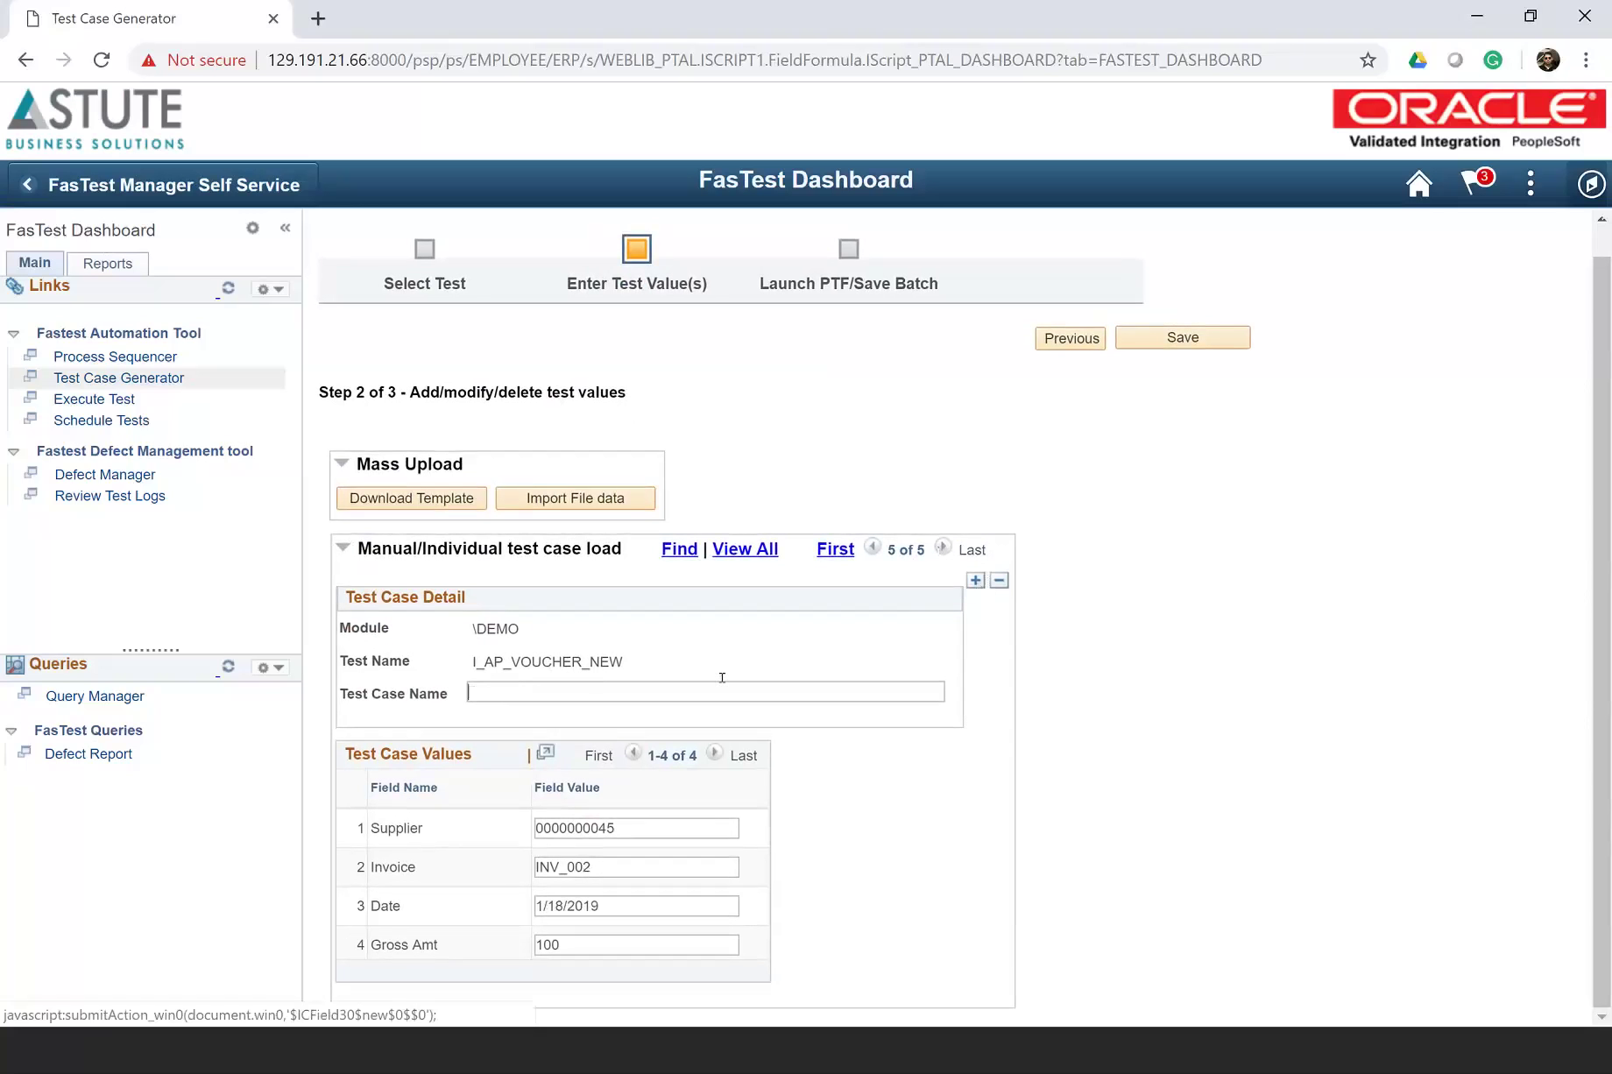
type("TEST")
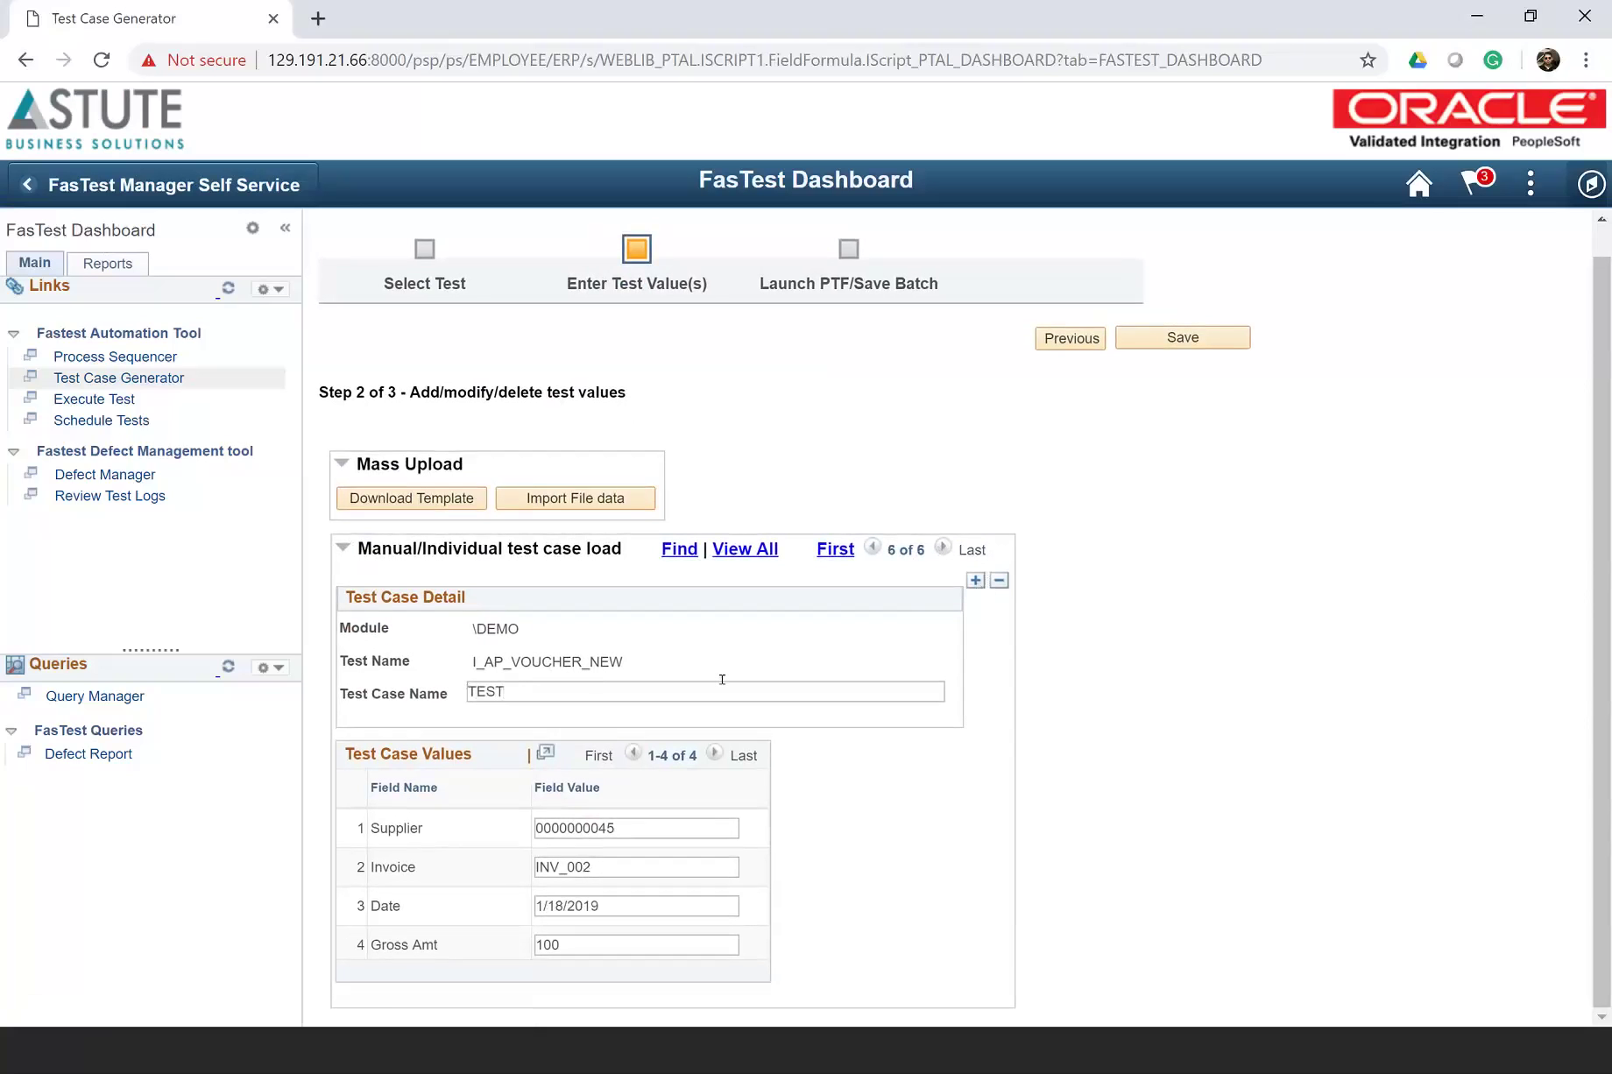
type("_6")
left_click(631, 858)
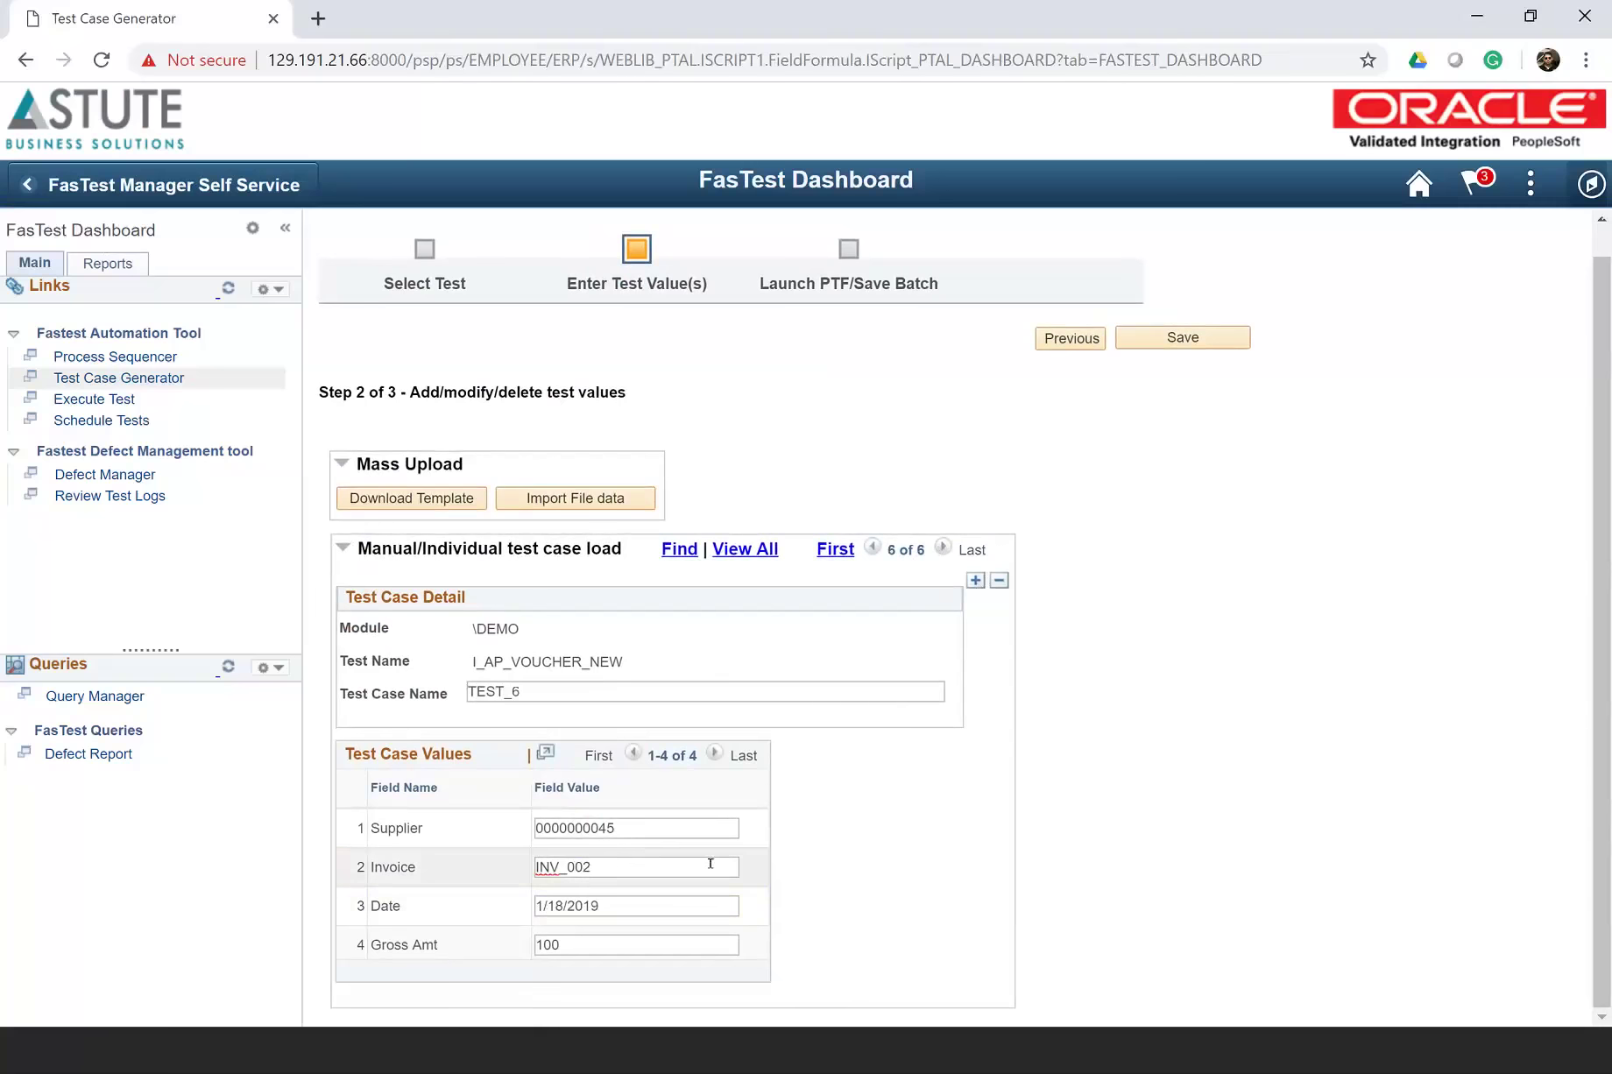
key("BackSpace")
type("6")
- Set the new test case's date to 3/7/2019 and gross amount to 1000, and save it
left_click_drag(604, 902, 446, 905)
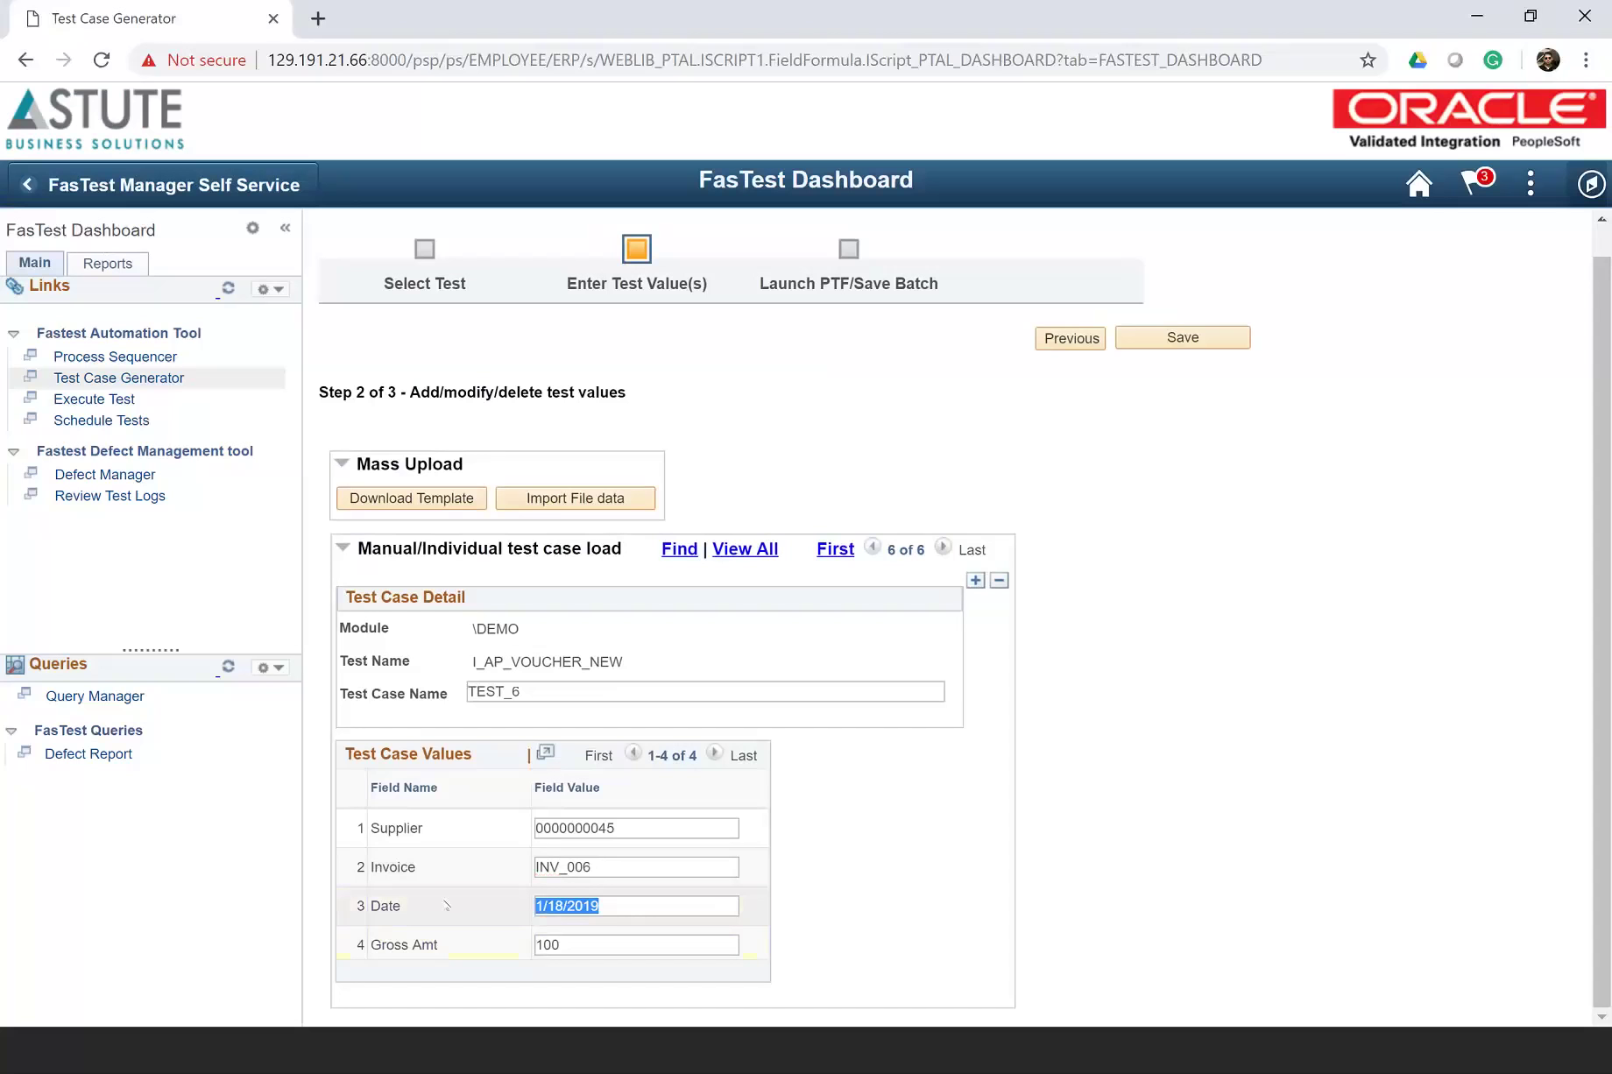
type("3/7/2019")
left_click_drag(617, 938, 438, 954)
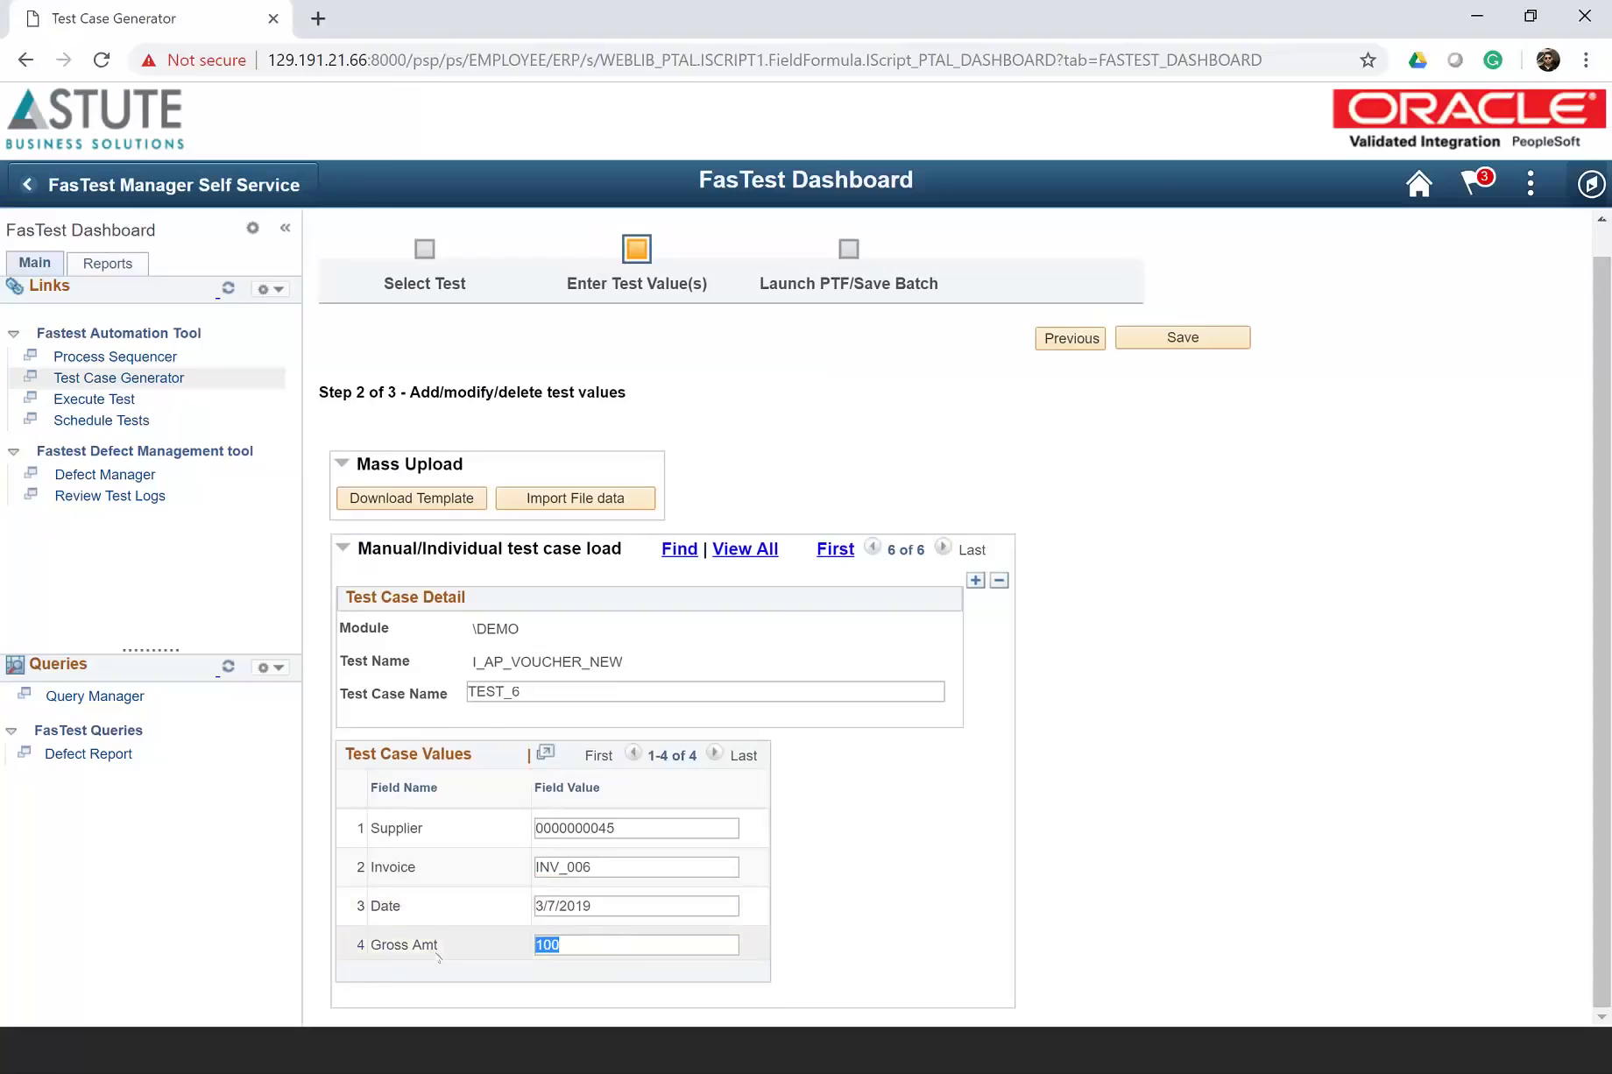
type("1000")
key("Return")
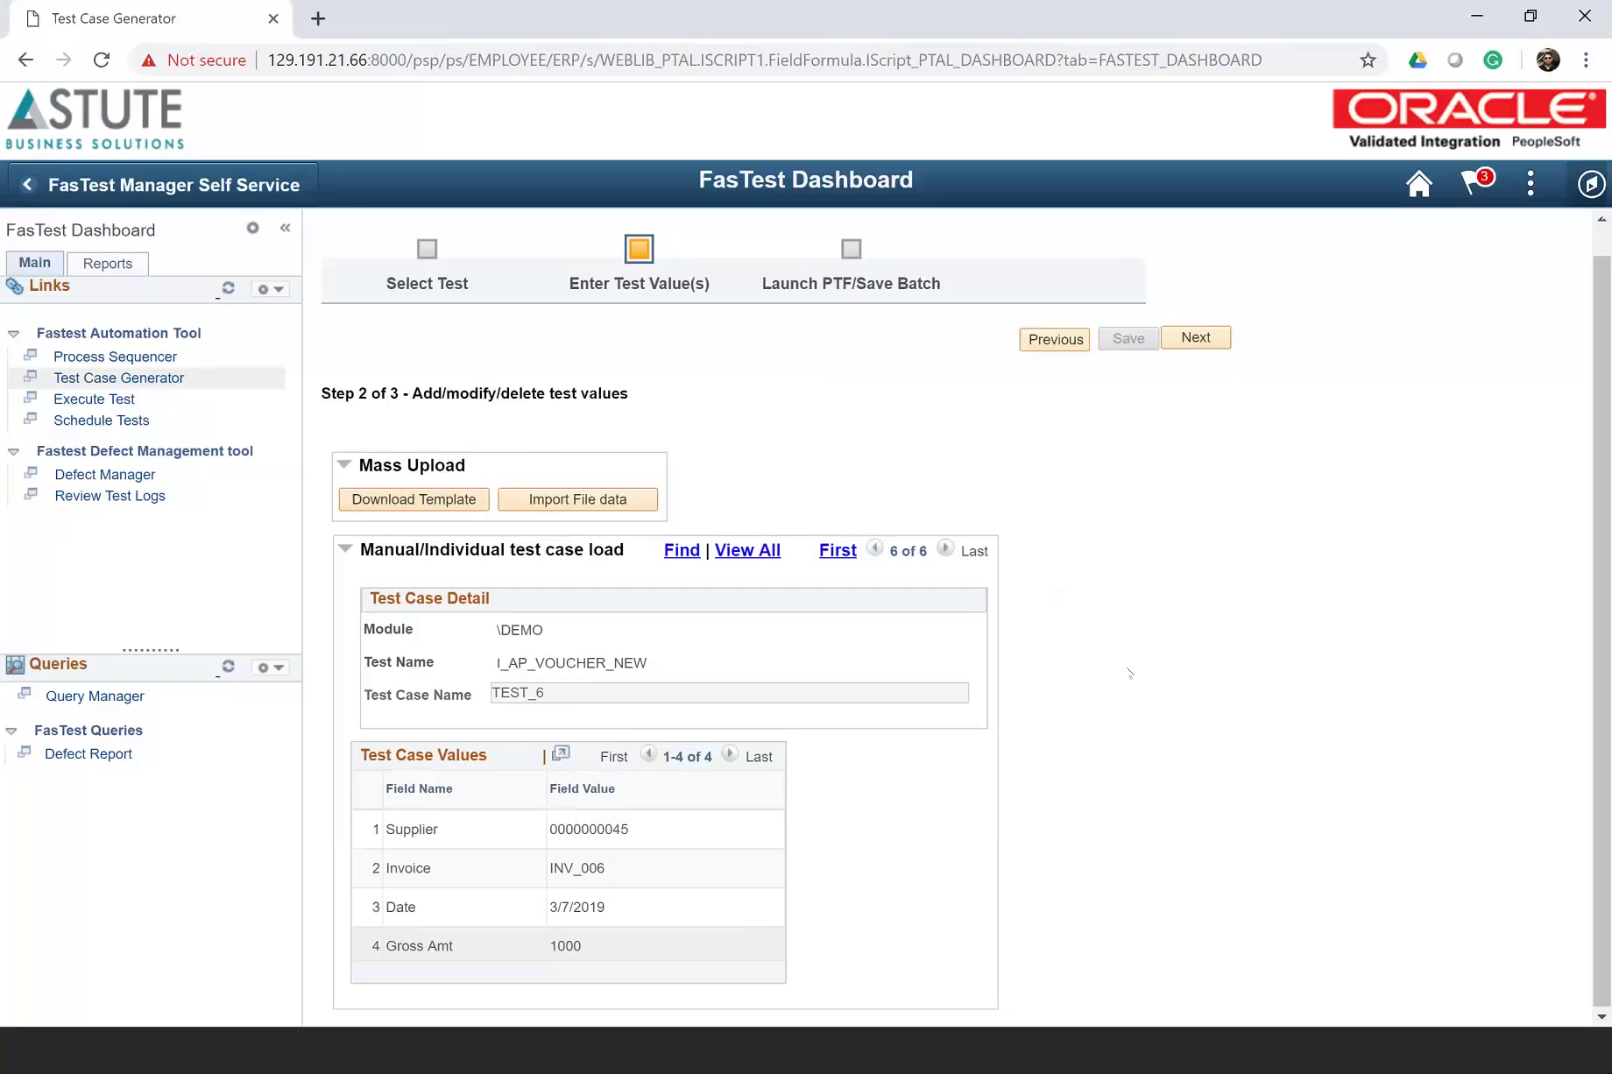
- Create a new process sequence named AP SHELL with the description AP Shells and the path \DEMO
left_click(156, 359)
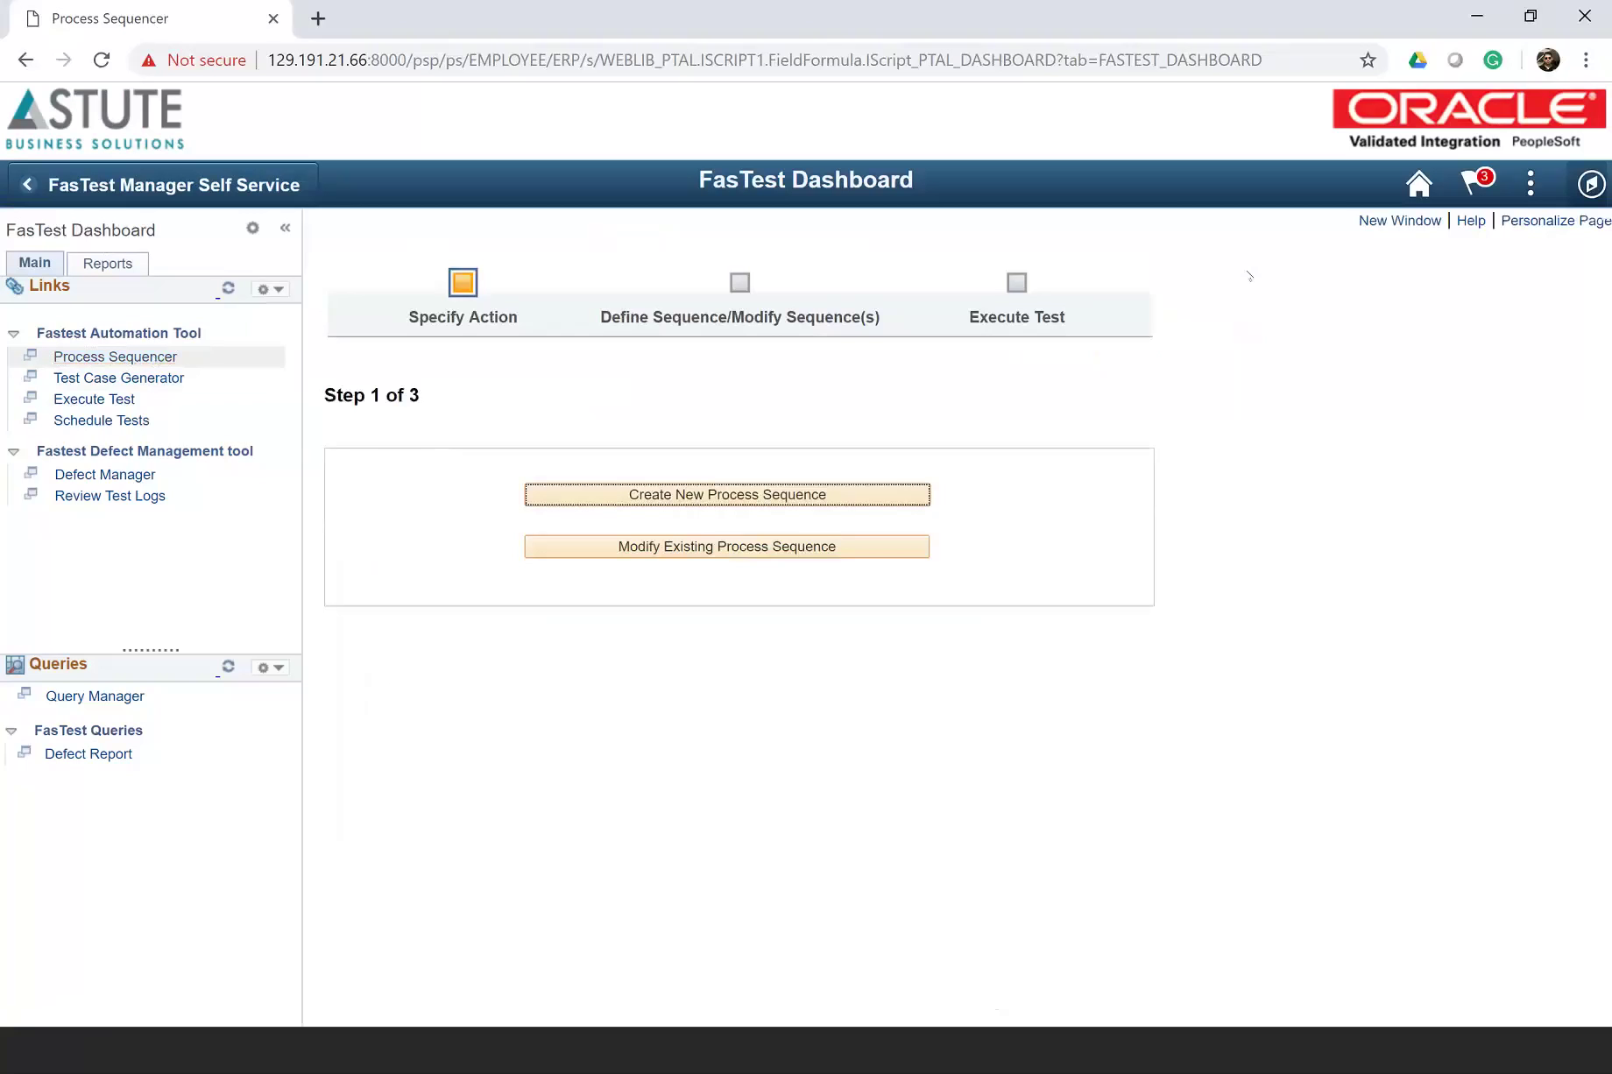
left_click(748, 496)
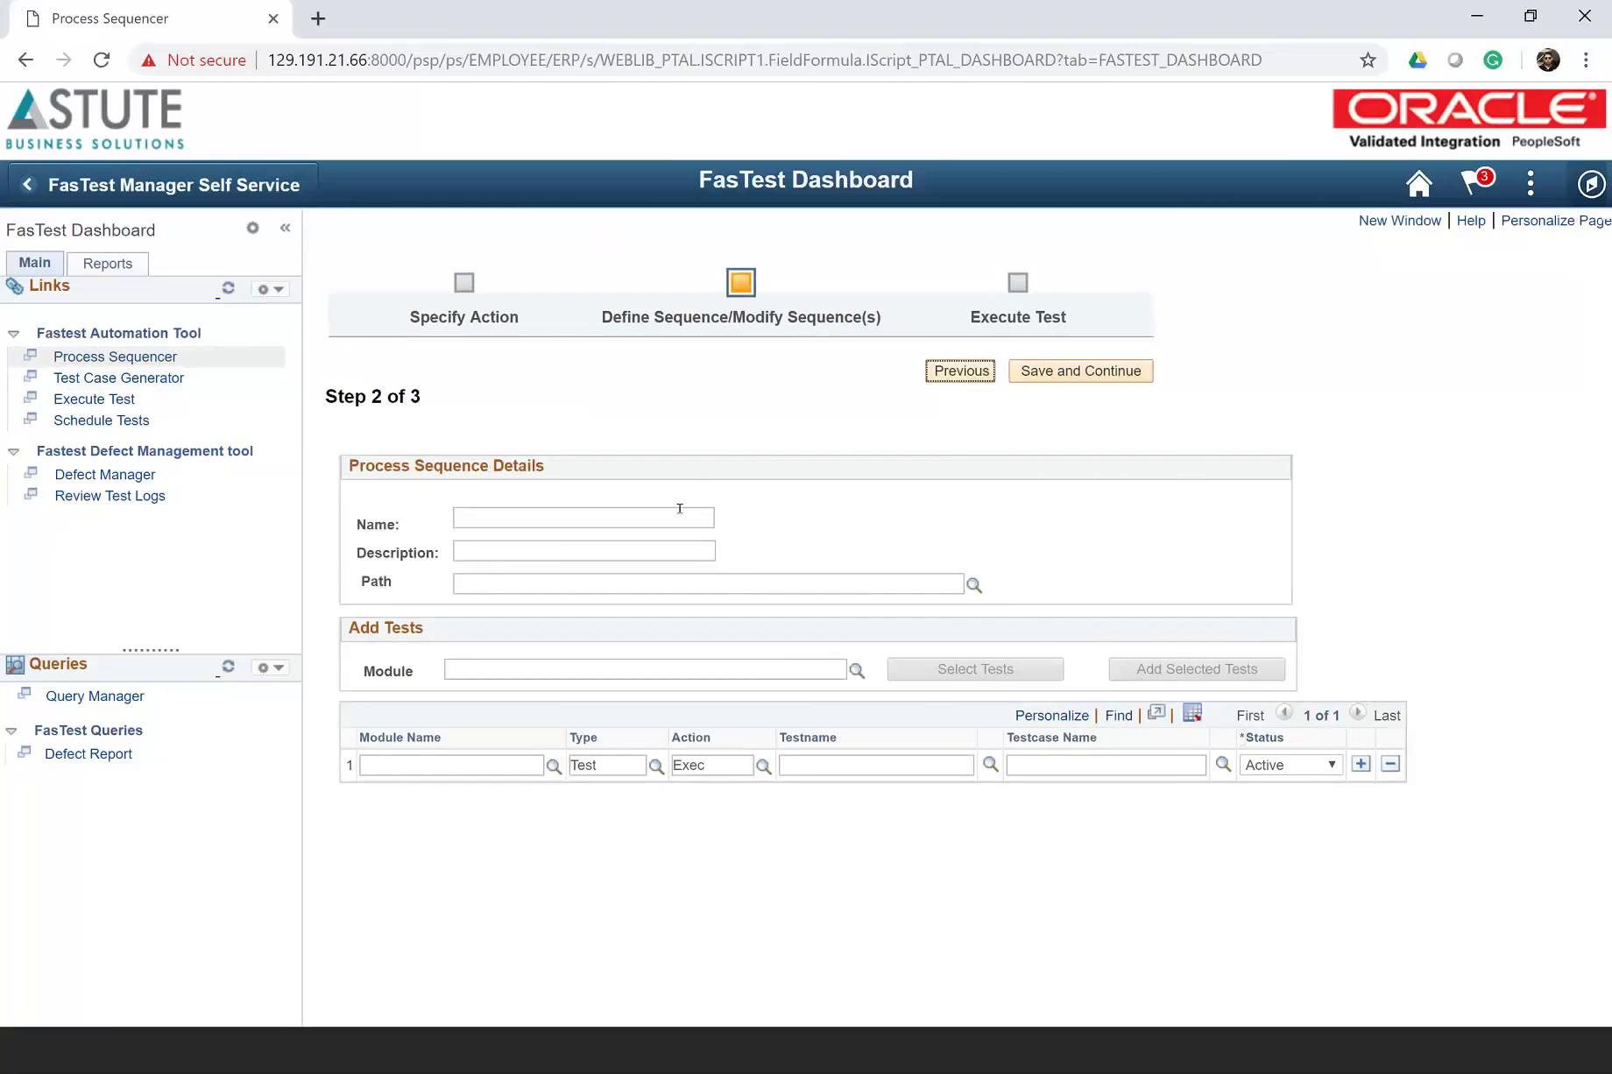
left_click(627, 509)
type("AP Shell")
key("Tab")
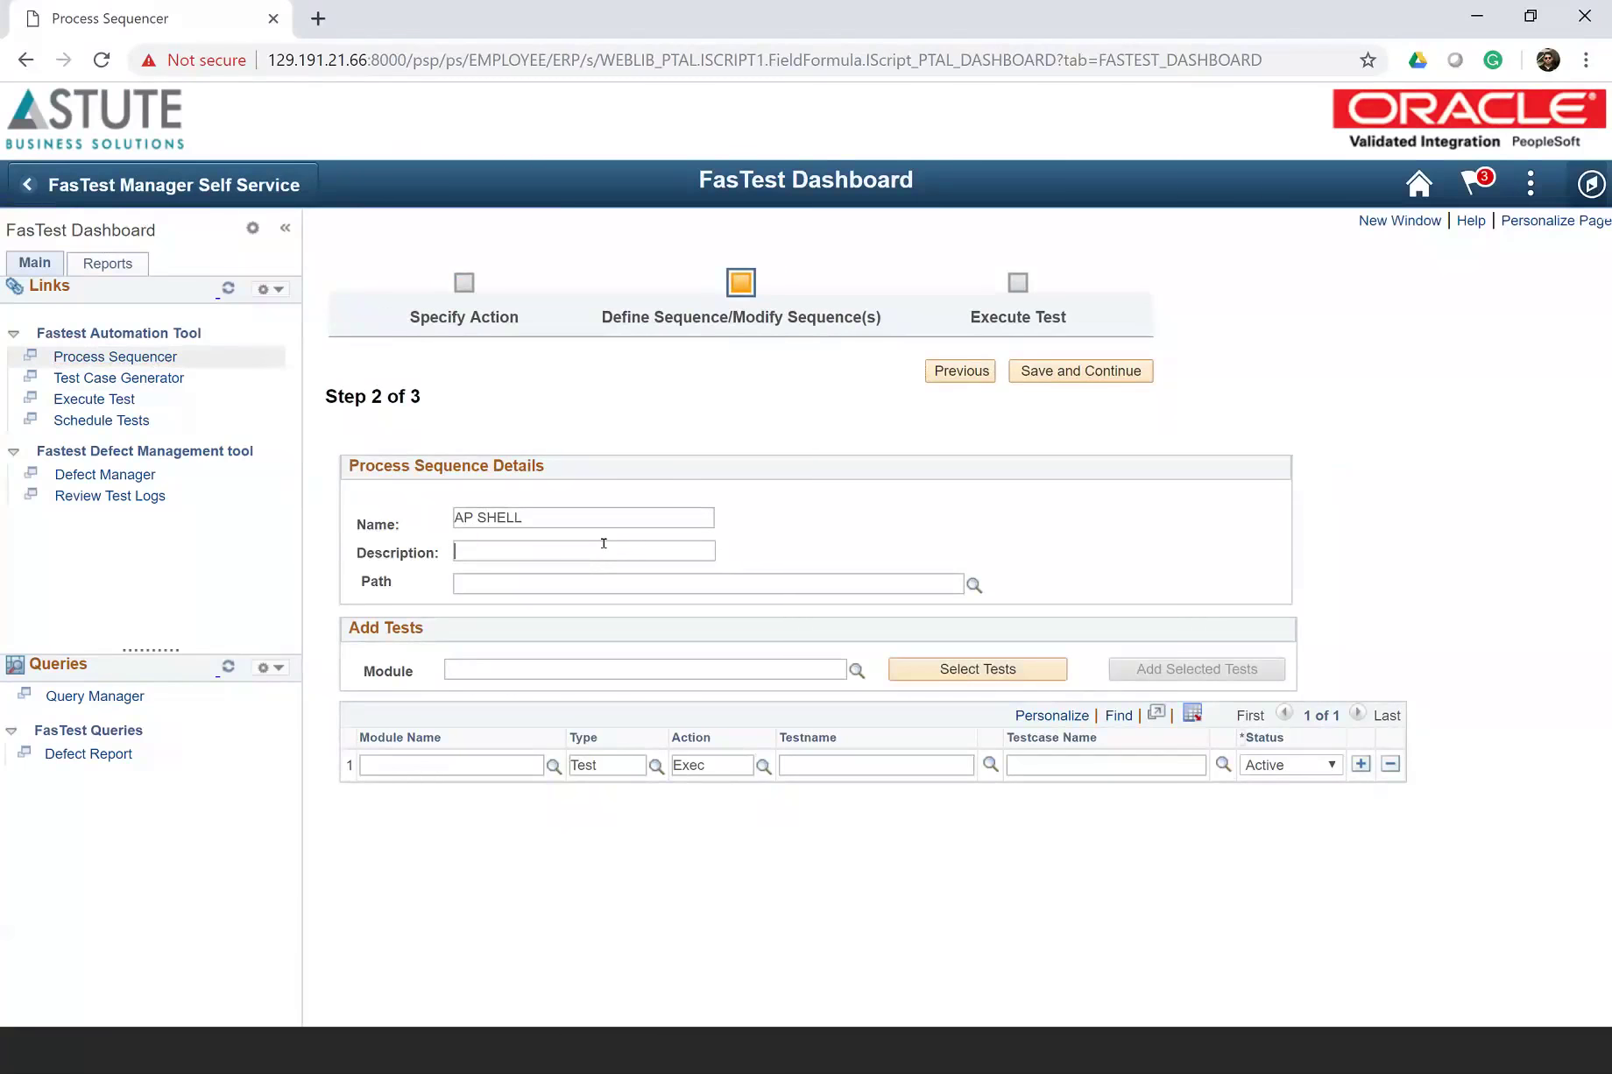
type("AP Shells")
left_click(973, 585)
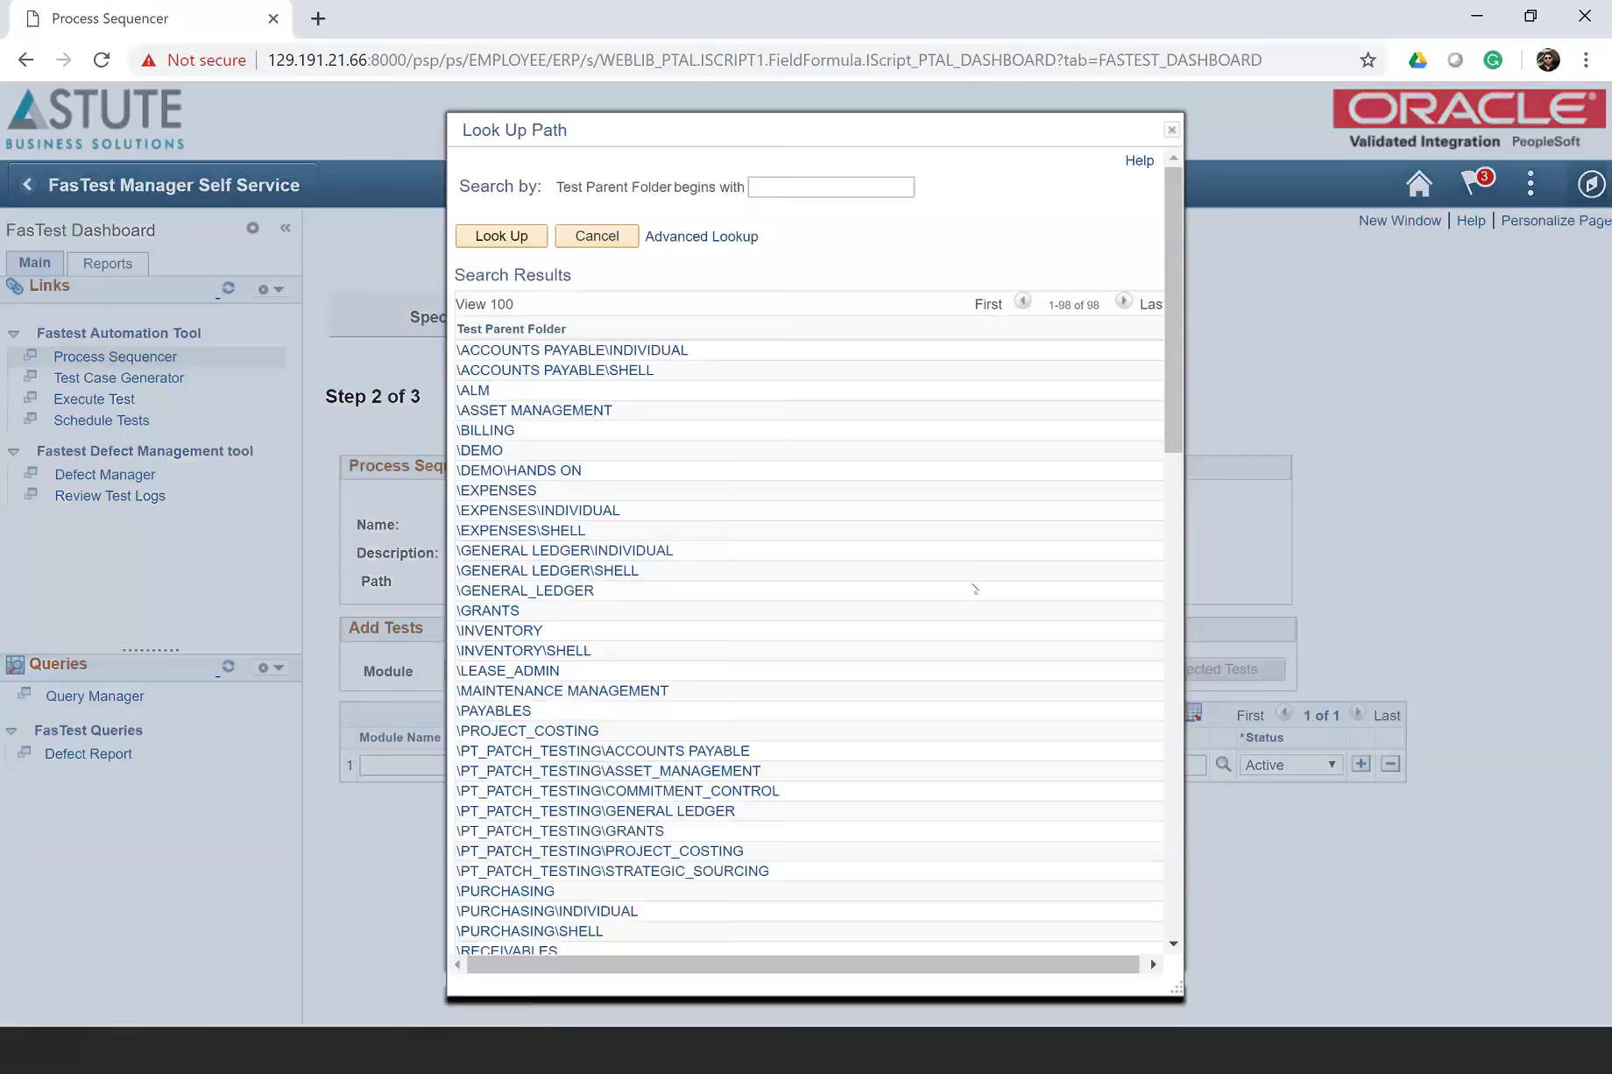
left_click(496, 450)
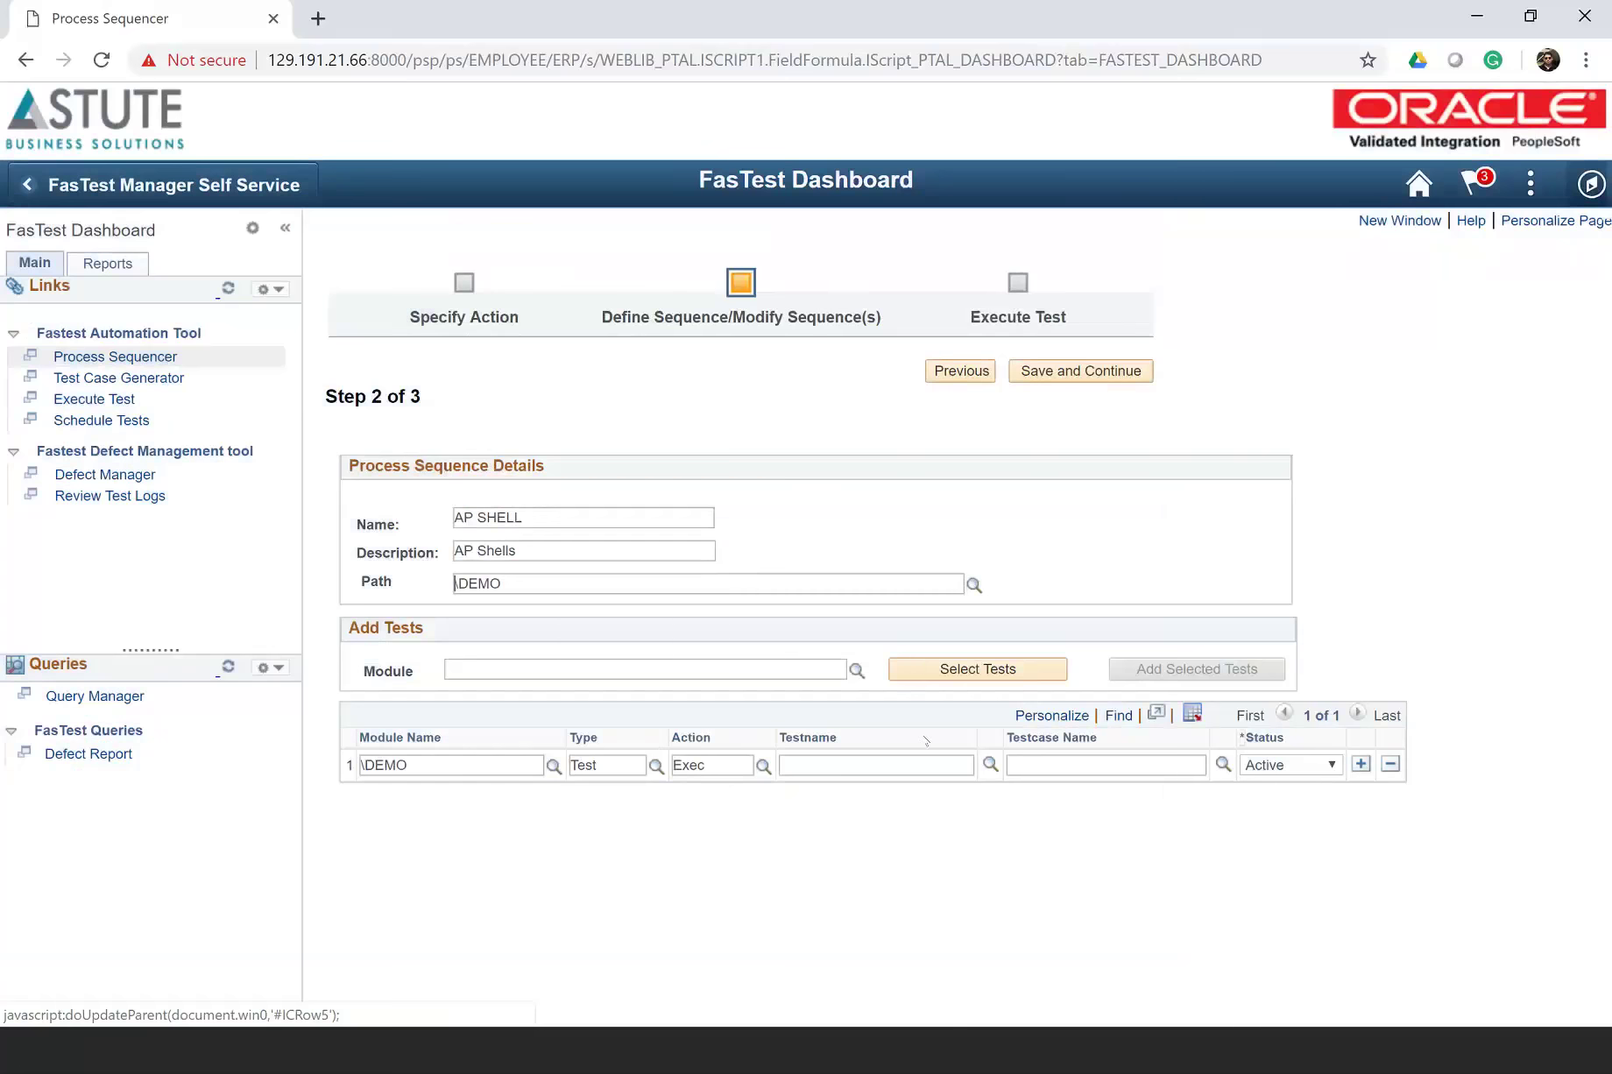
- Add all tests from the \ACCOUNTS PAYABLE\SHELL module to the process sequence and review the resulting test rows
left_click(856, 671)
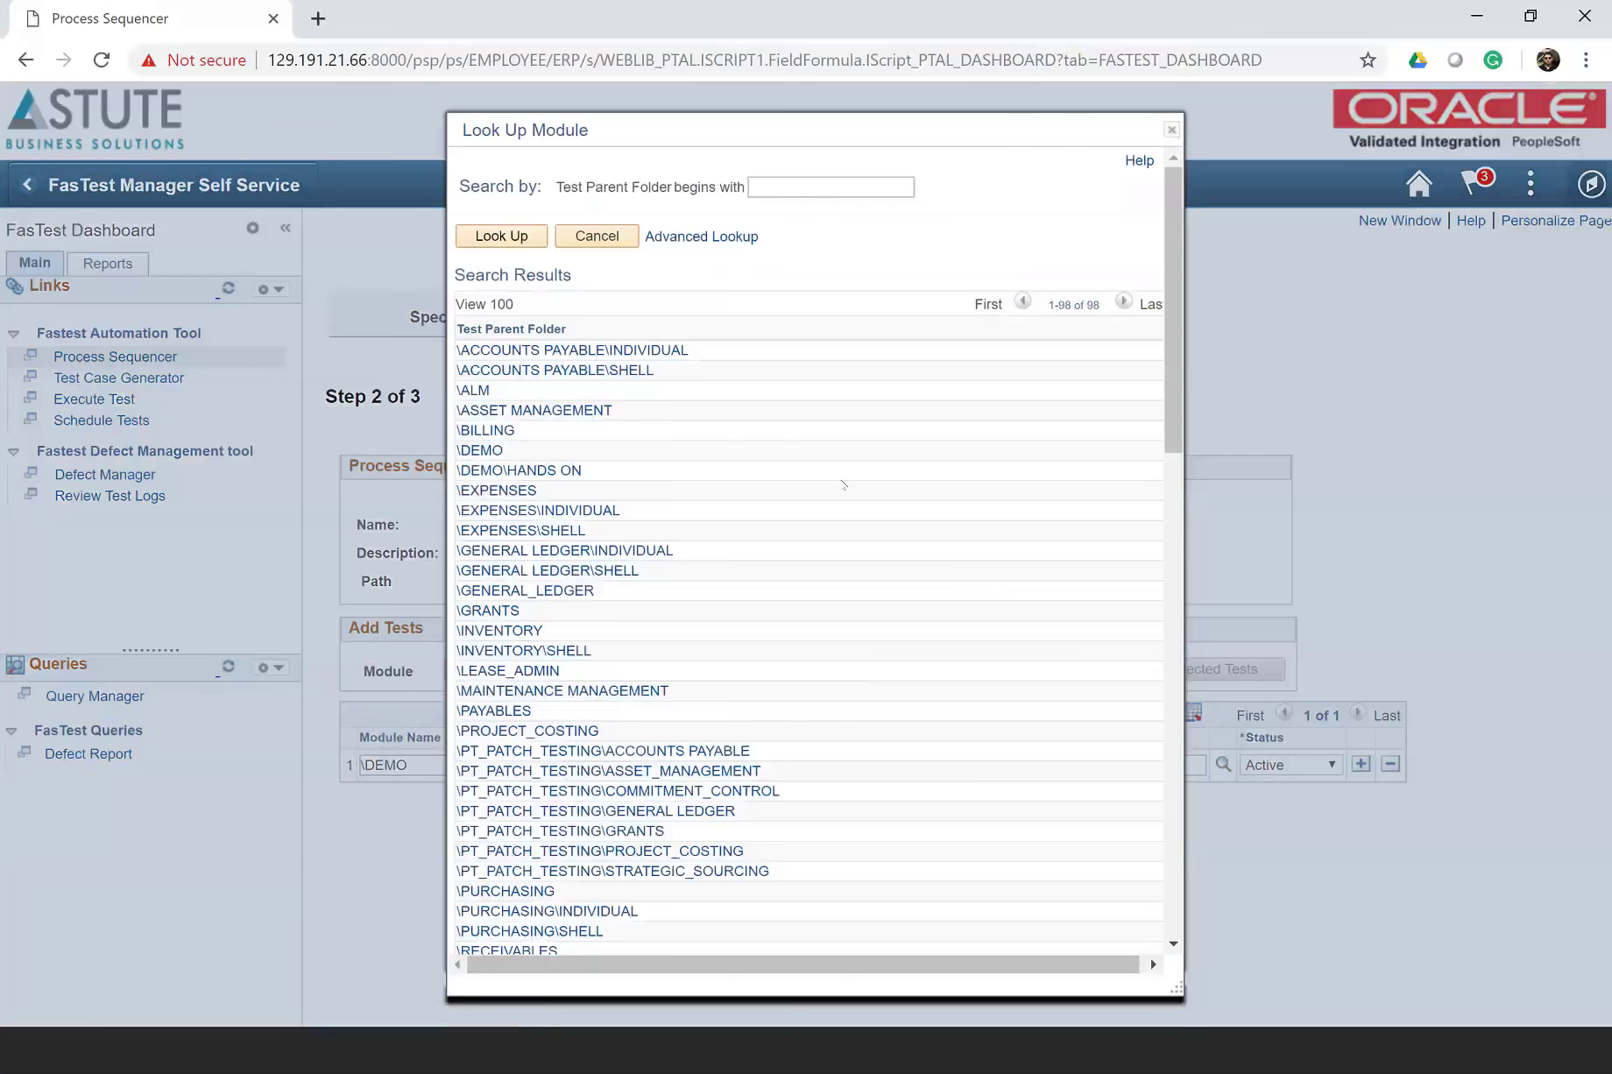
left_click(637, 376)
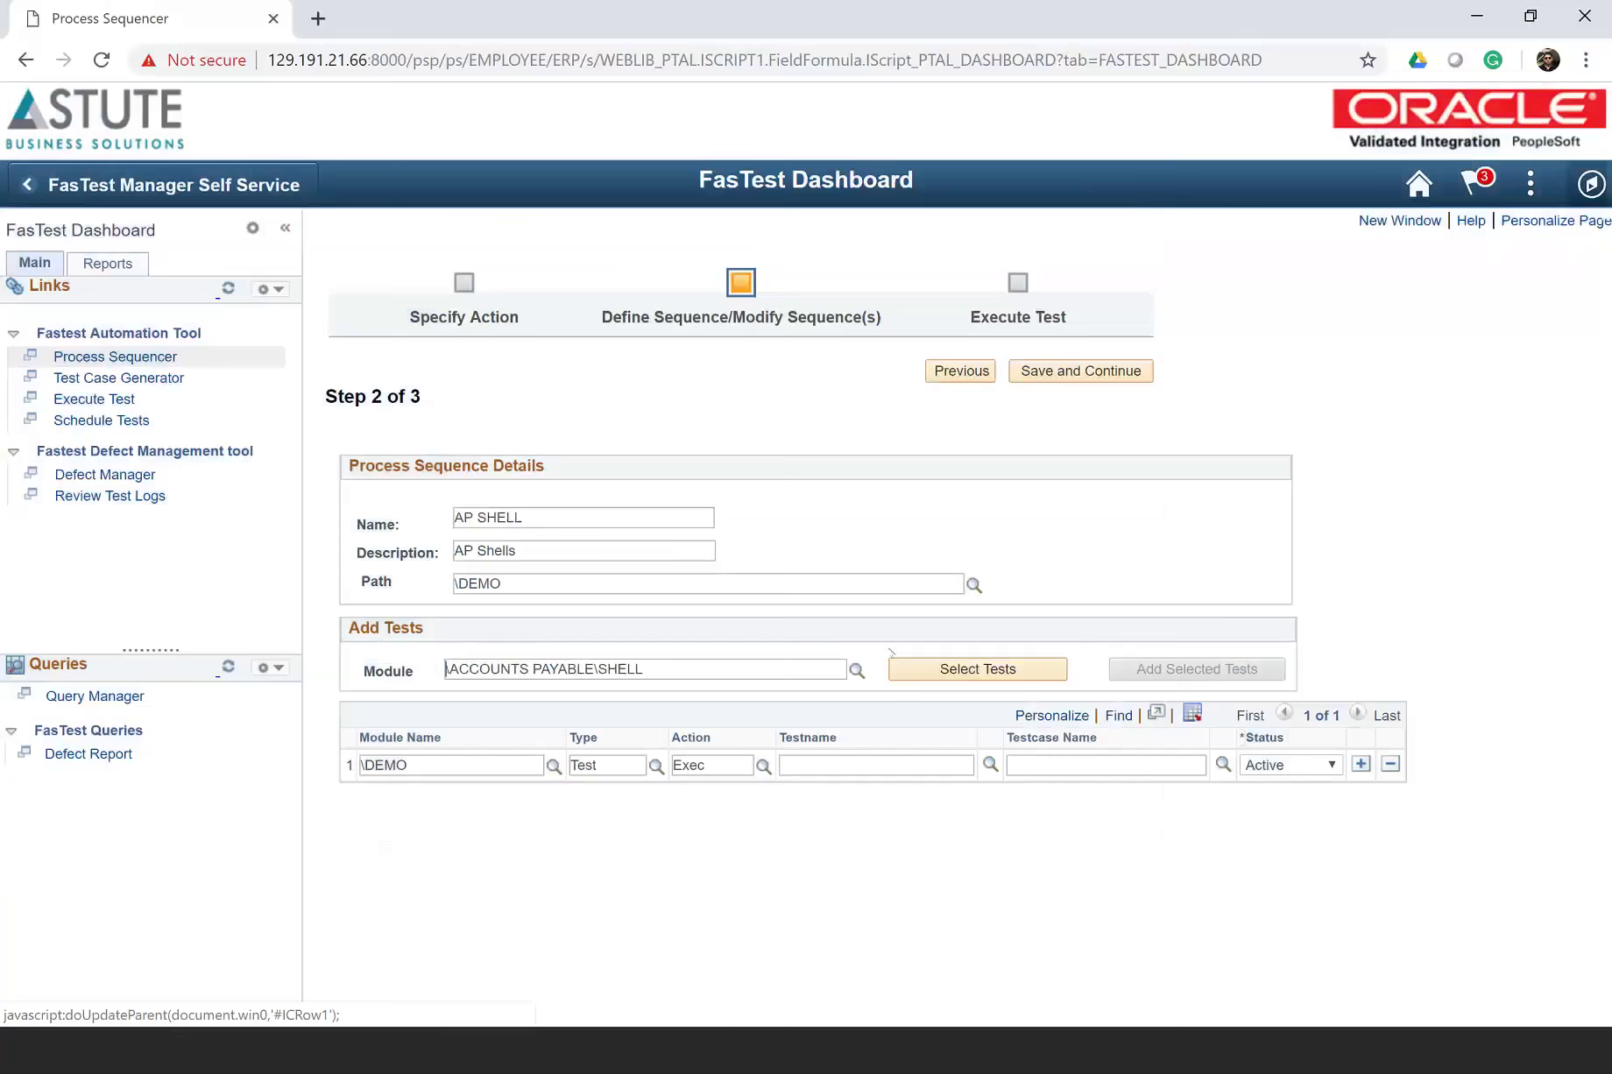
left_click(946, 675)
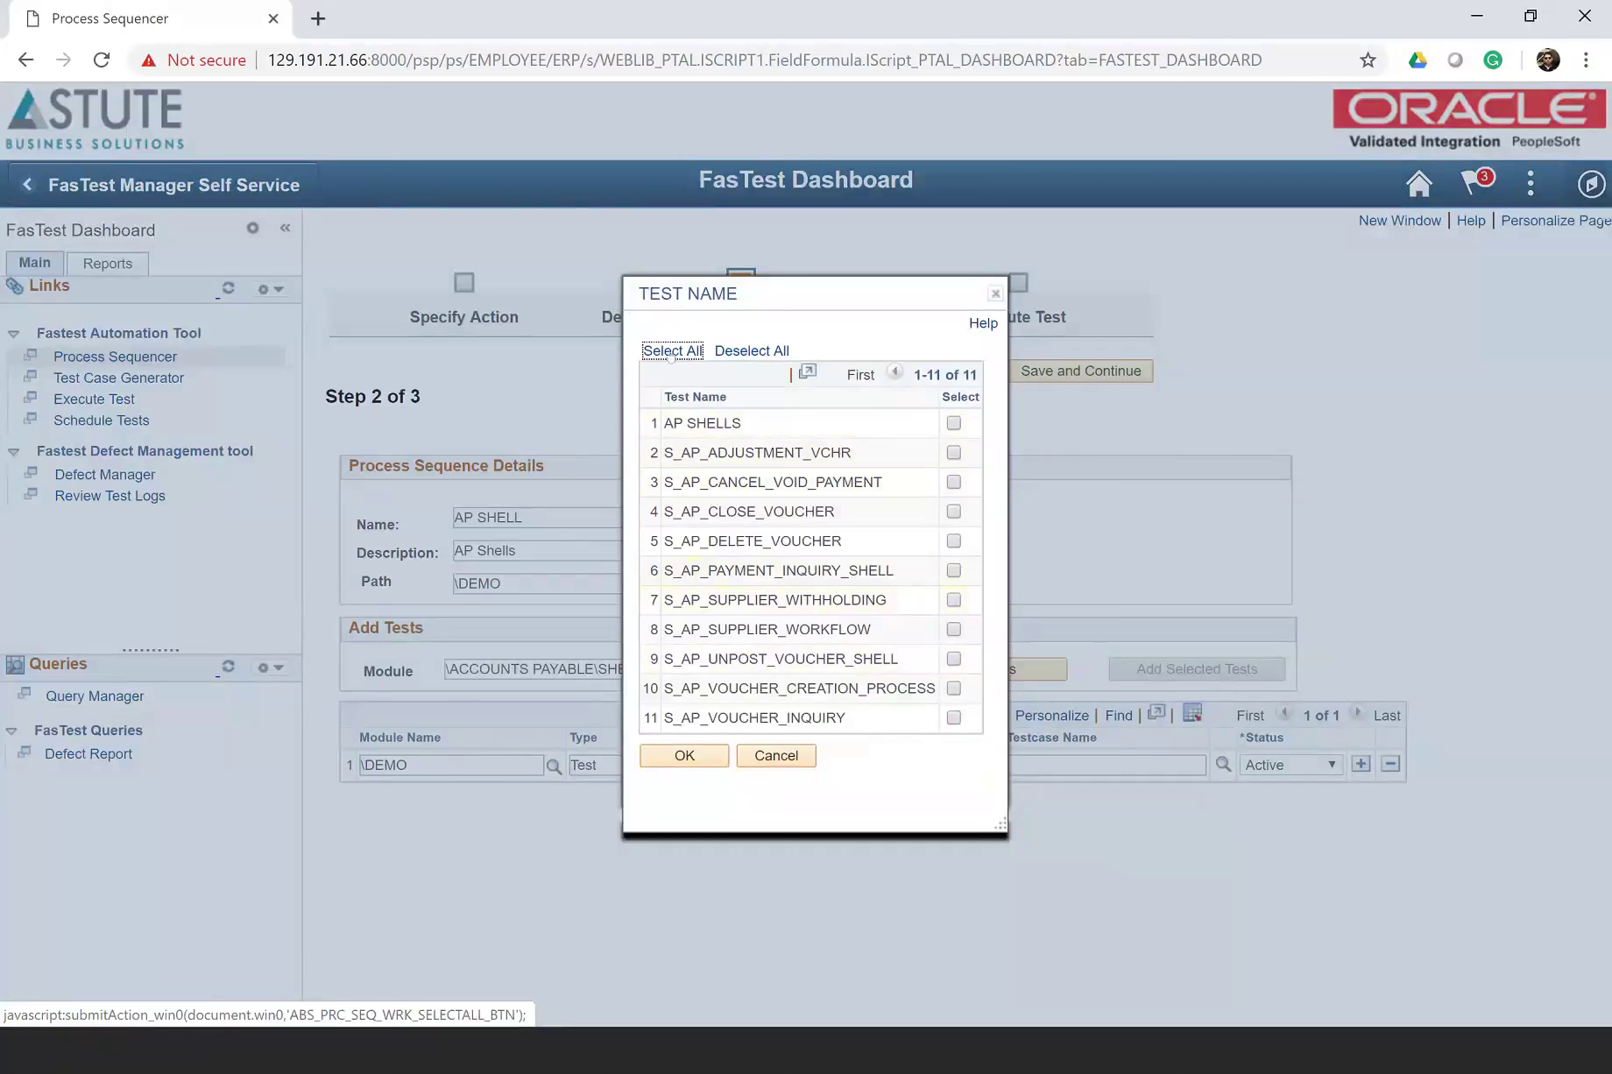
left_click(954, 453)
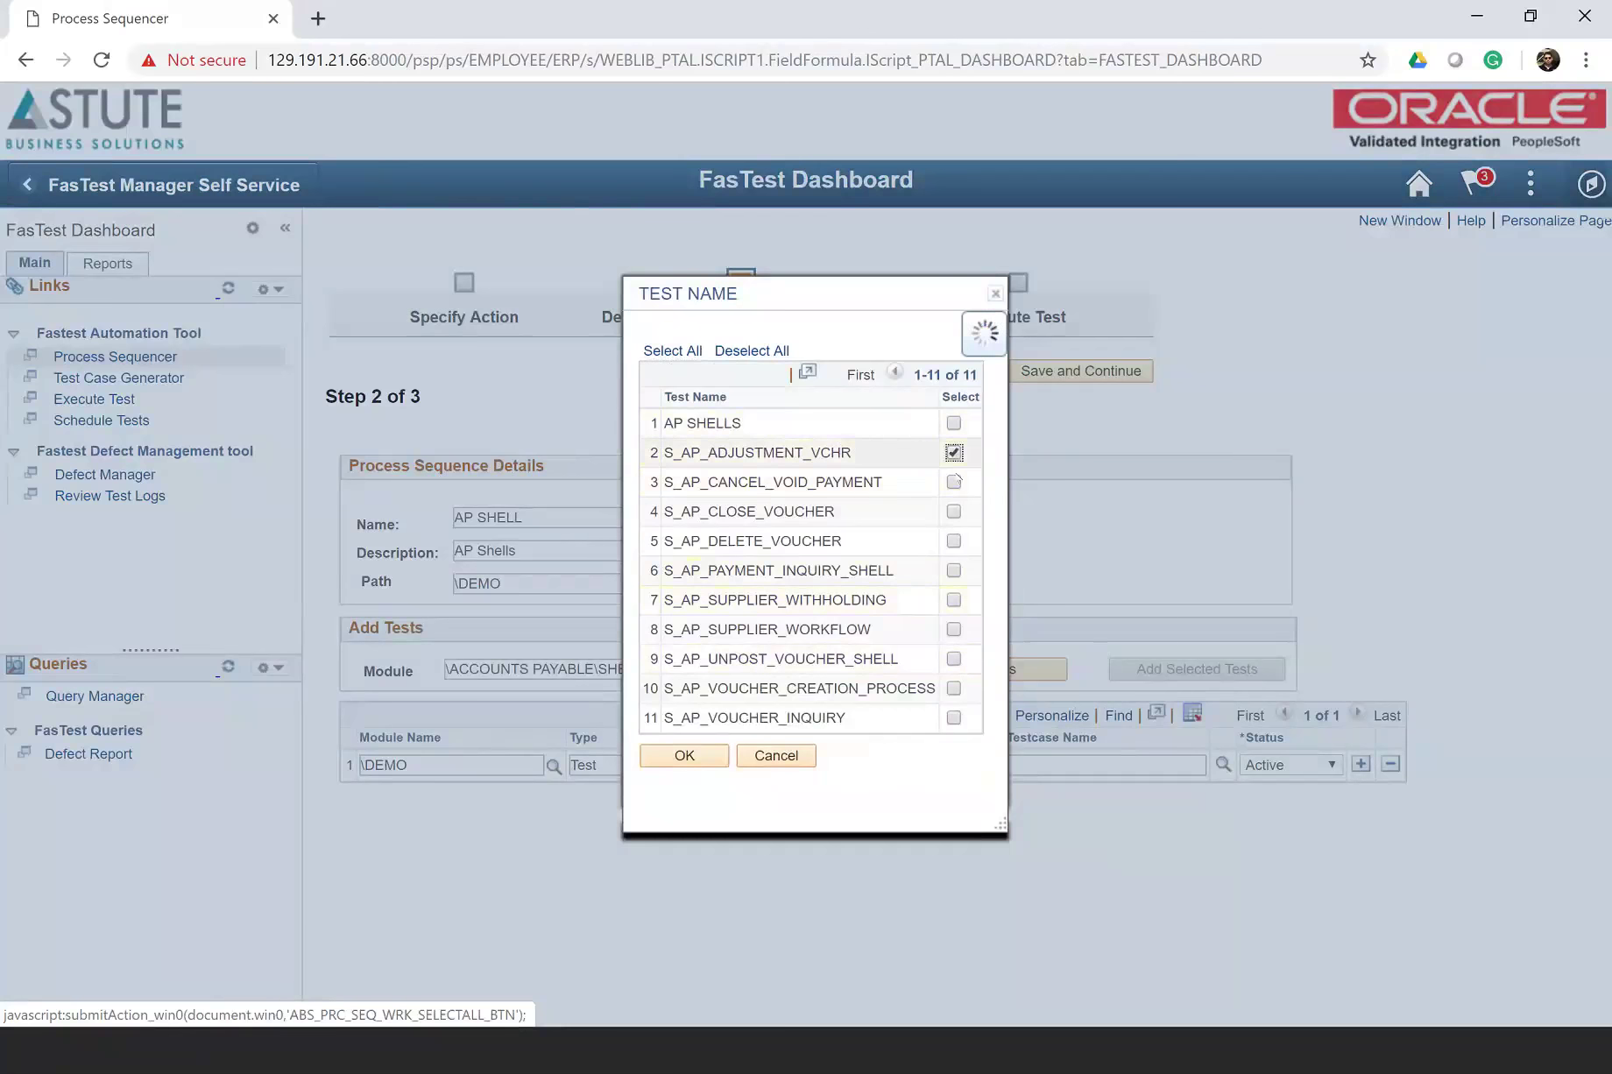
left_click(954, 482)
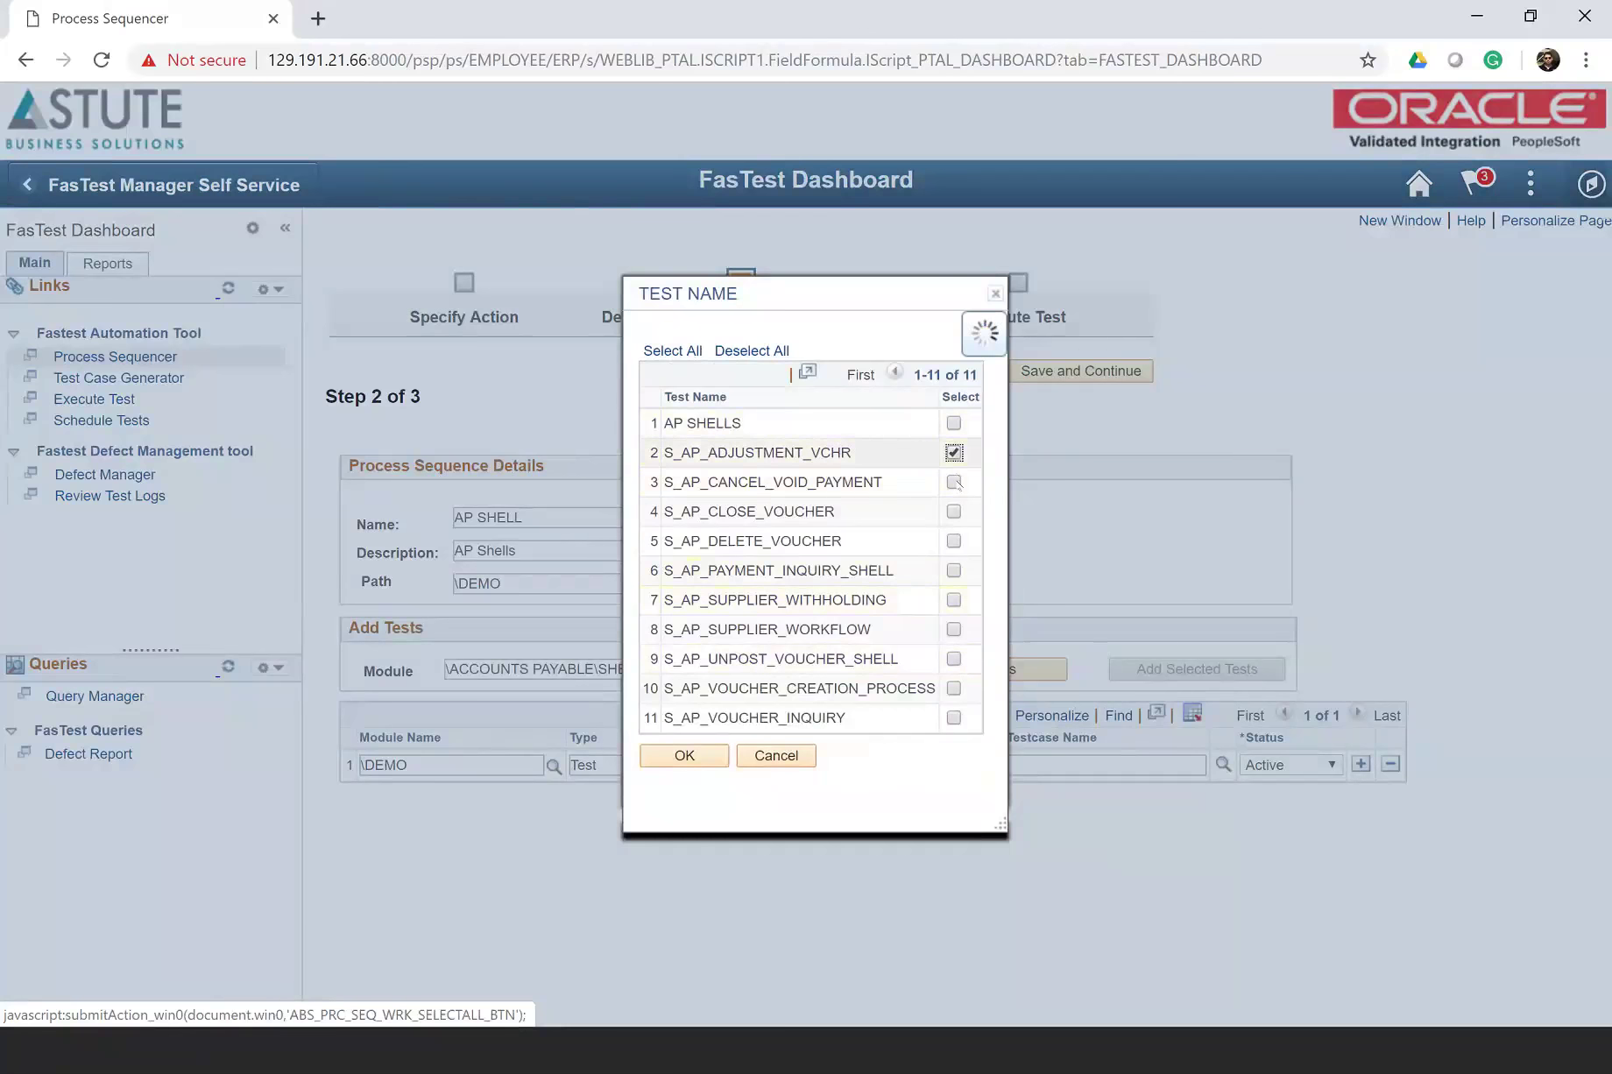
left_click(672, 350)
left_click(703, 756)
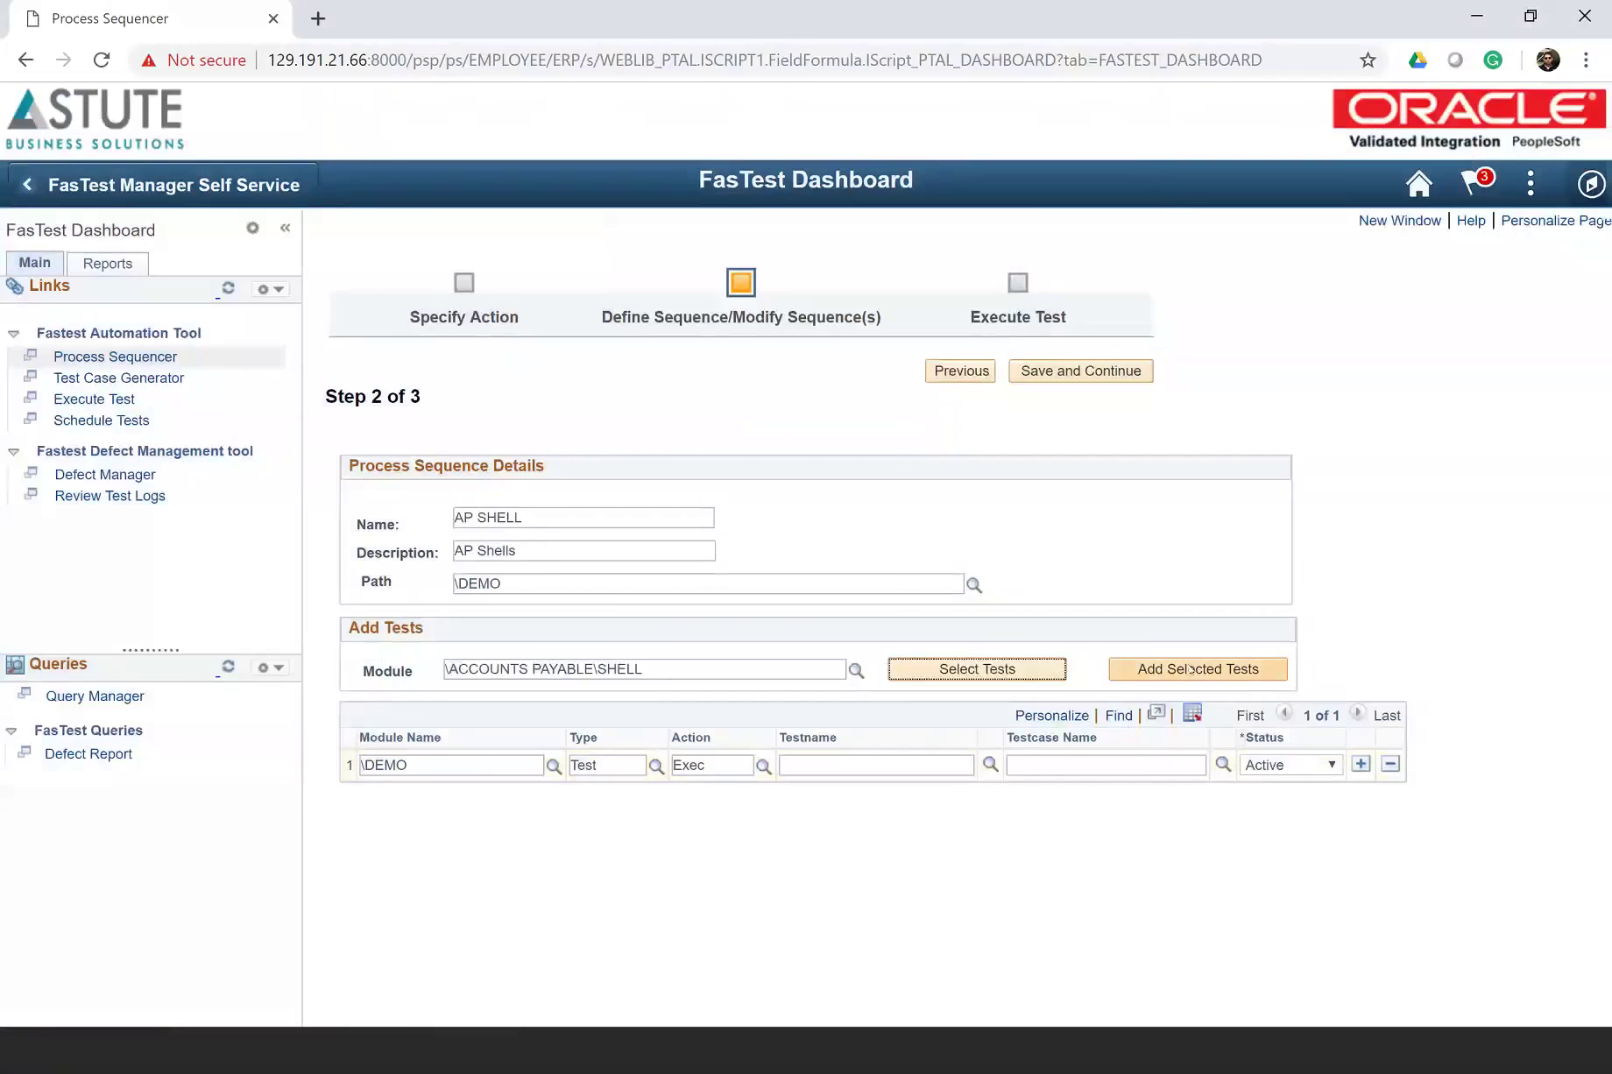
left_click_drag(1601, 618, 1608, 735)
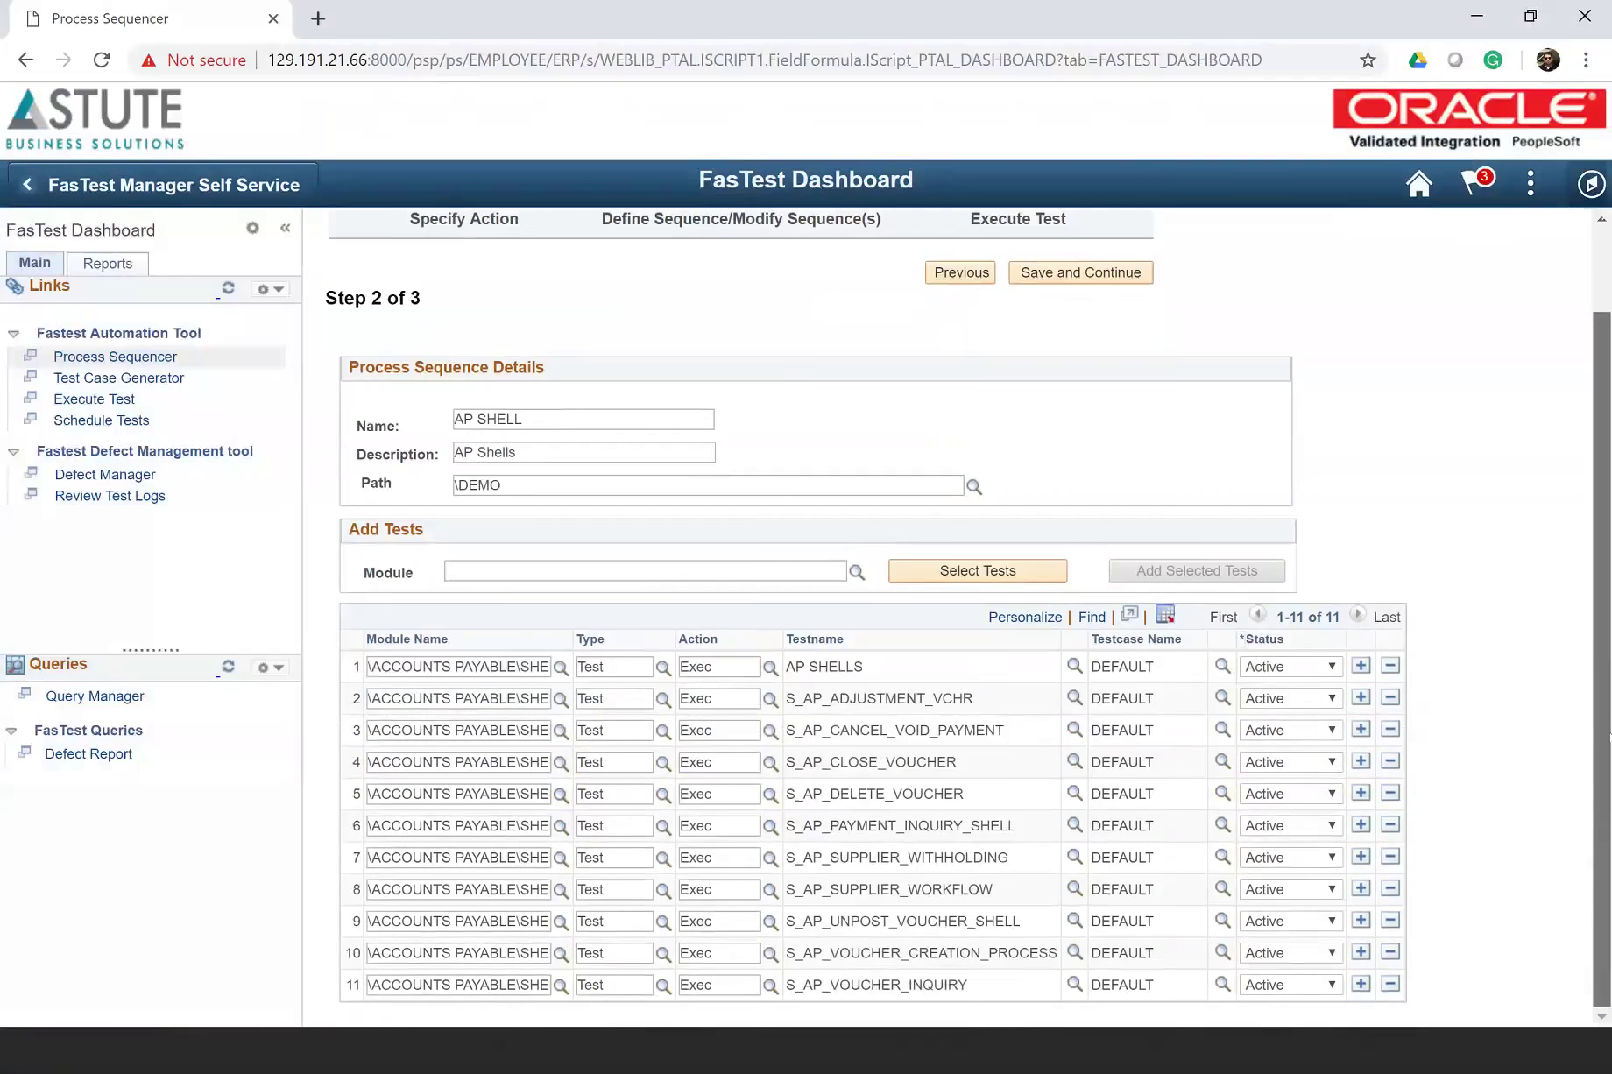
scroll(1607, 758, "up", 2)
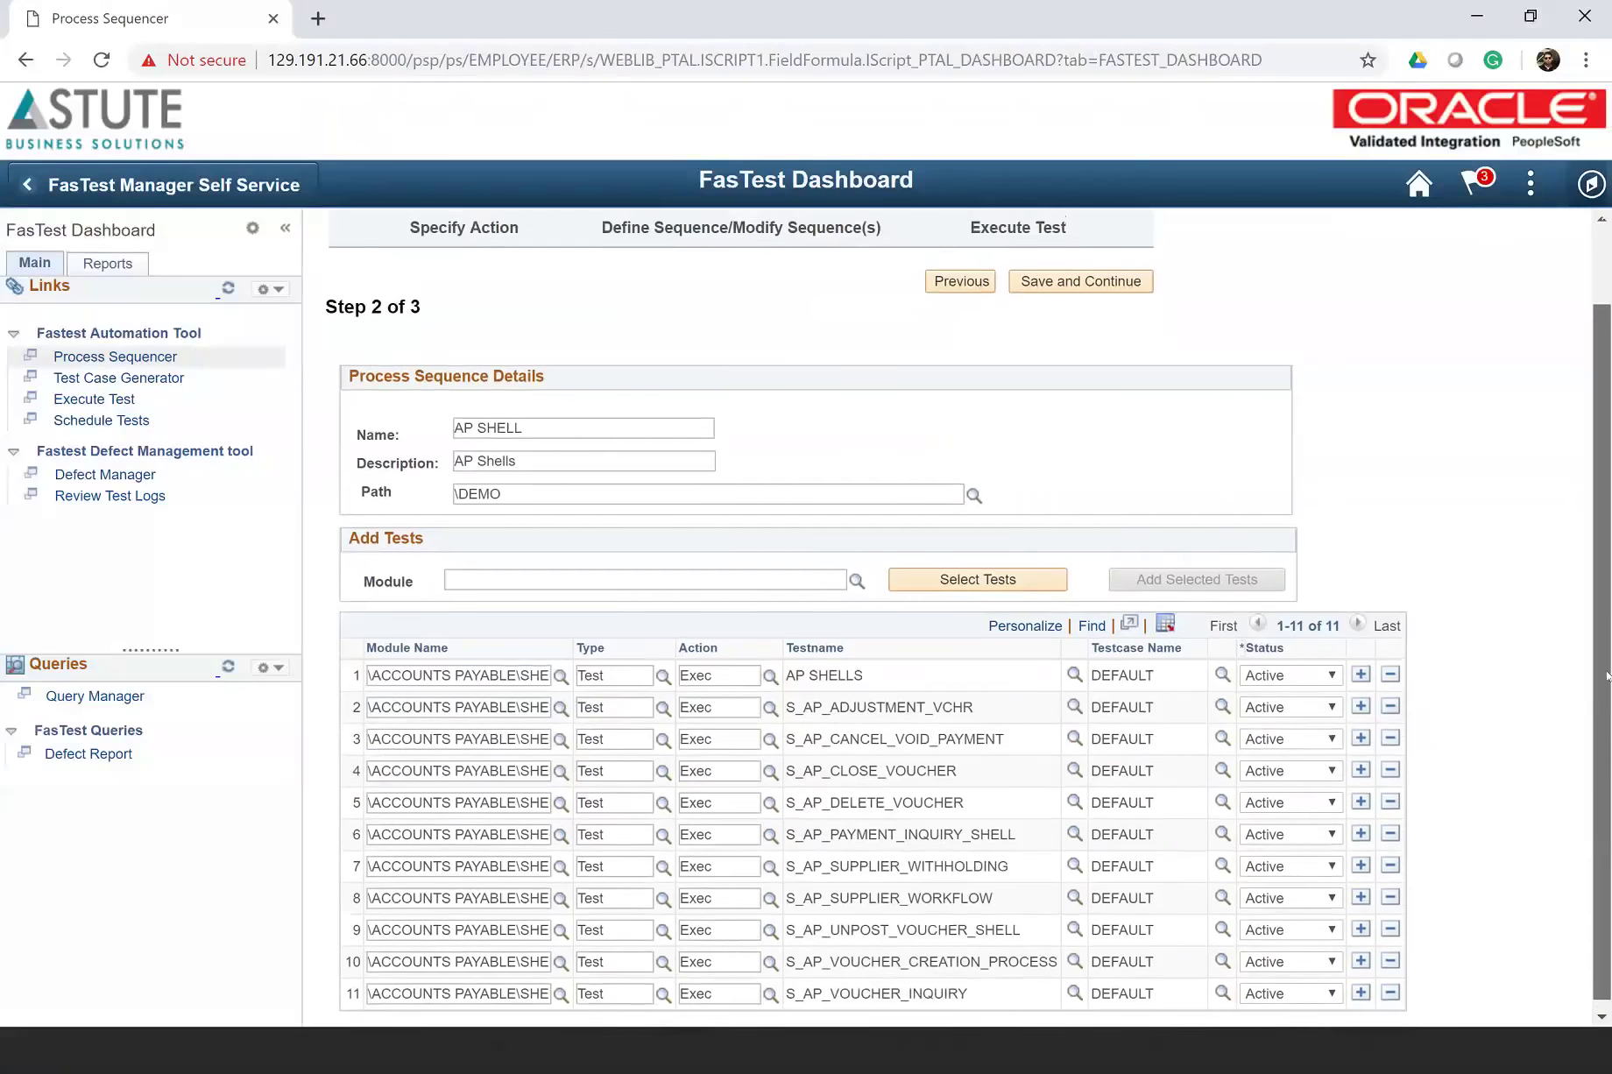
left_click_drag(1604, 672, 1594, 792)
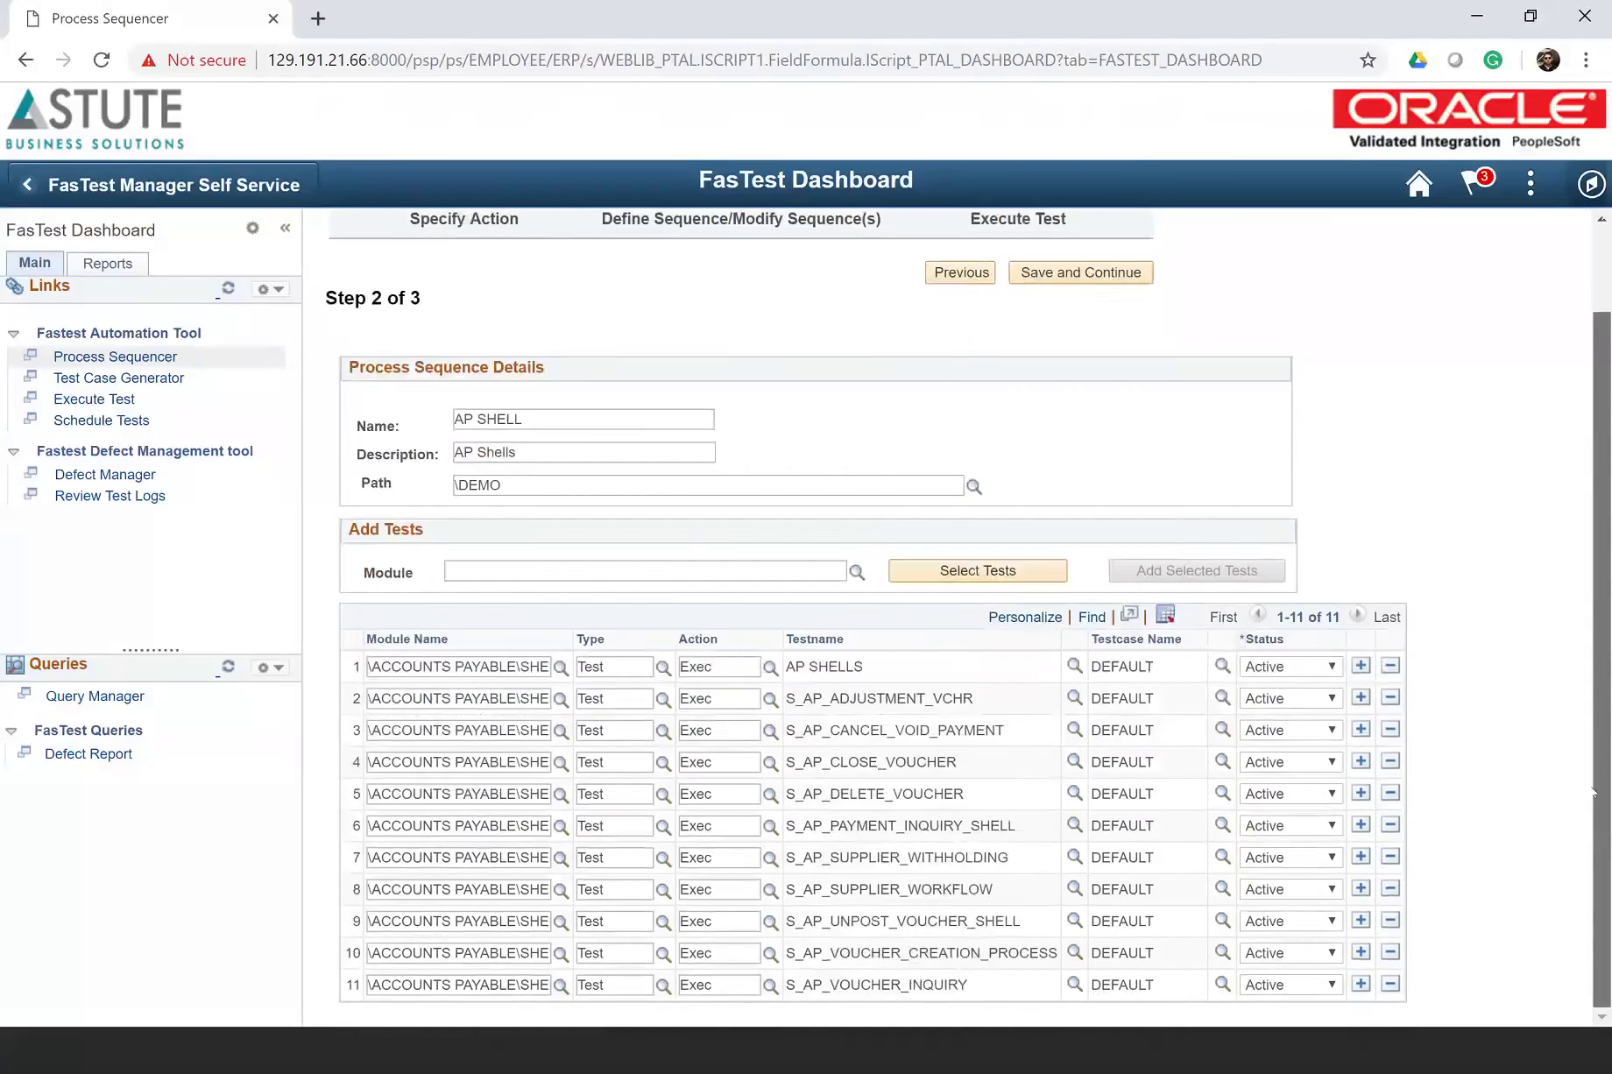
- Save the process sequence, continue to test execution, and select FSCM_ADM as the execution option name
left_click(1101, 274)
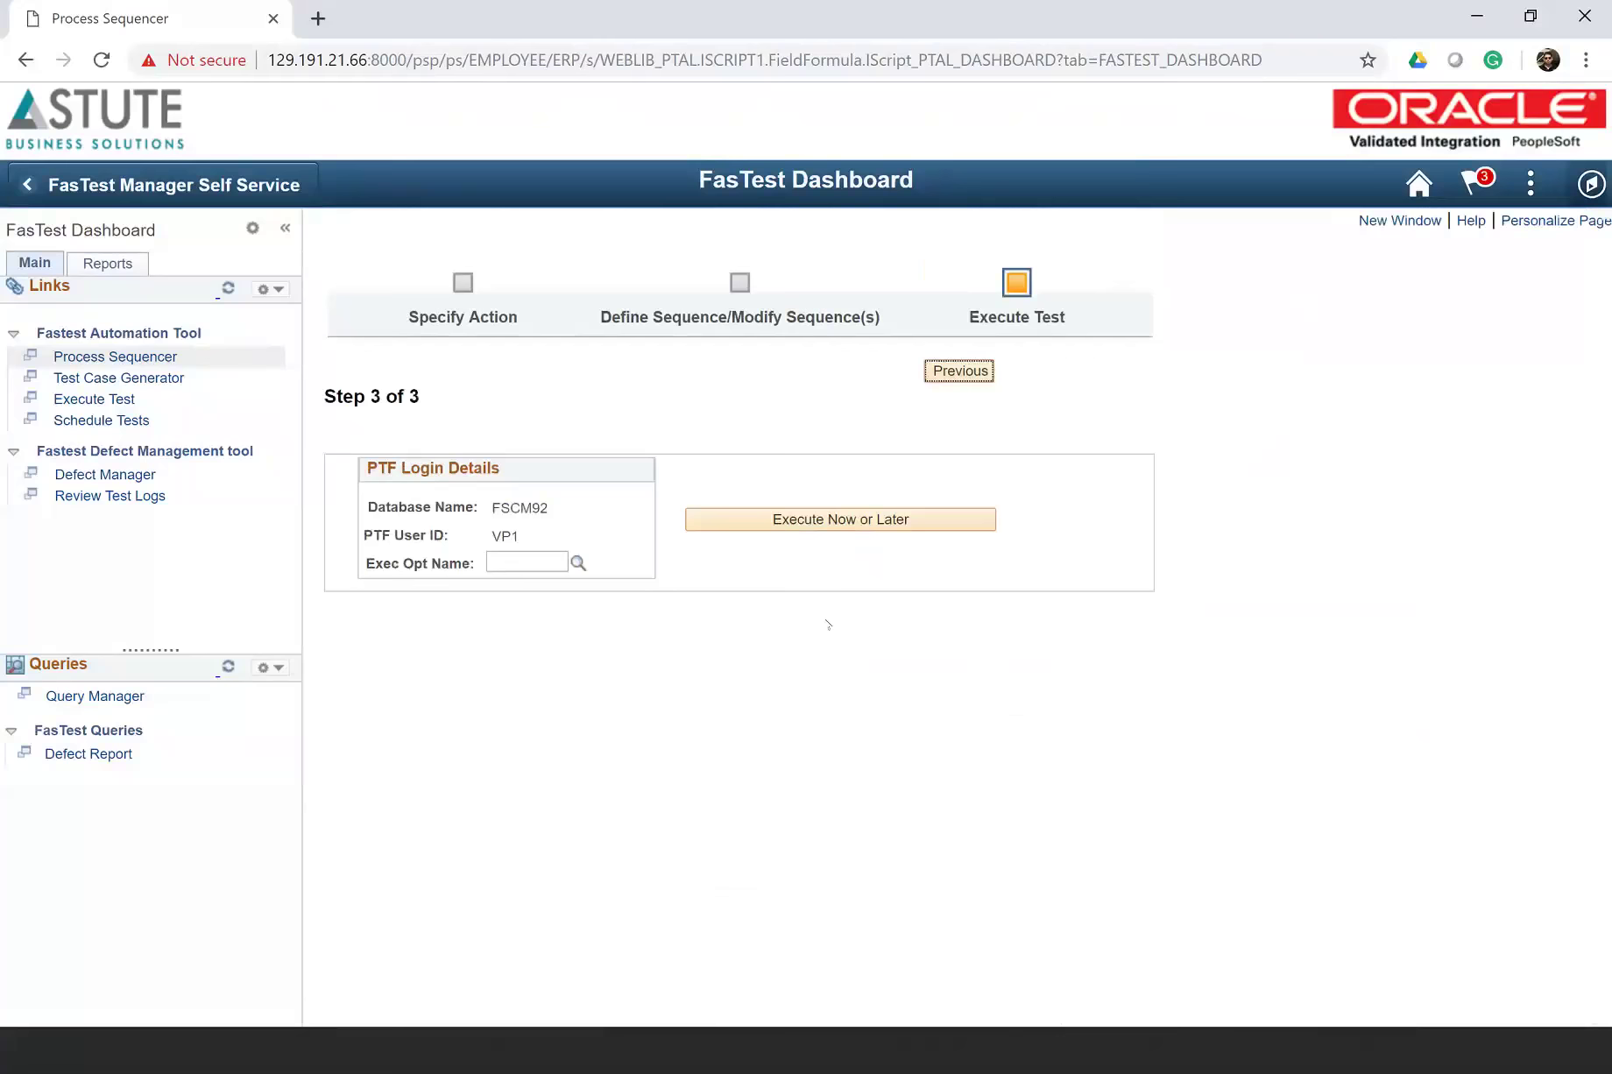
left_click(579, 562)
left_click(625, 568)
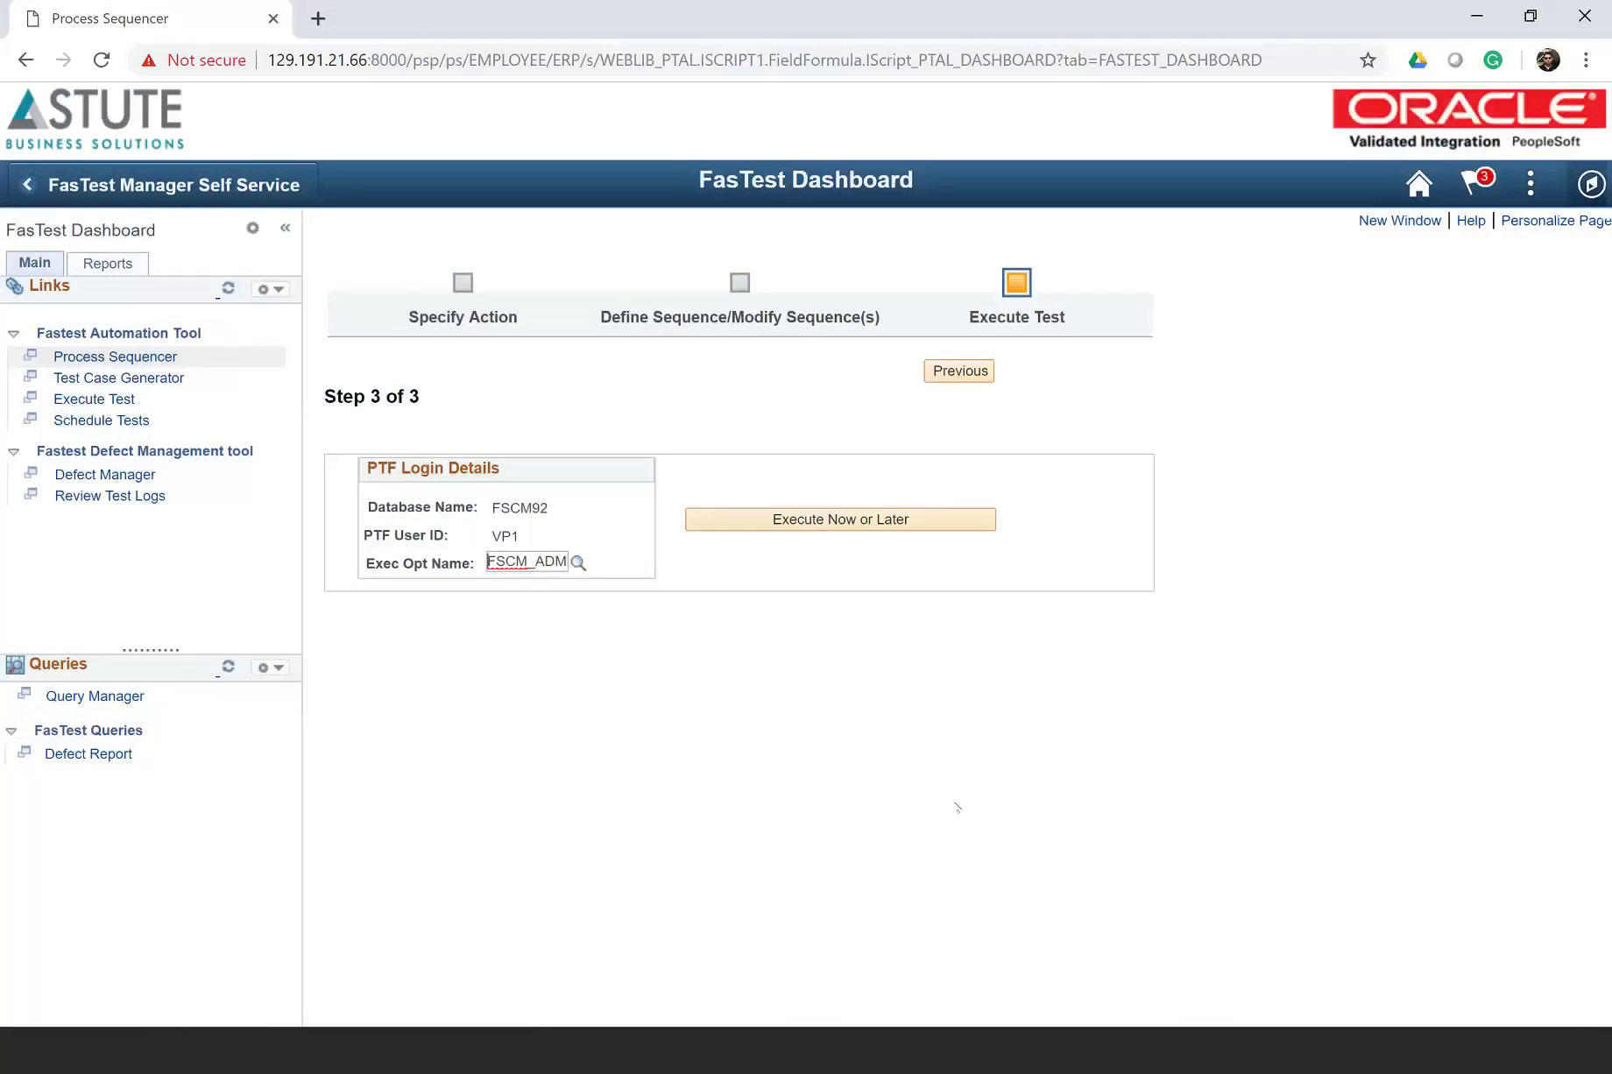
- Open the batch scheduler for tests and start a new schedule entry at its batch file path
left_click(125, 428)
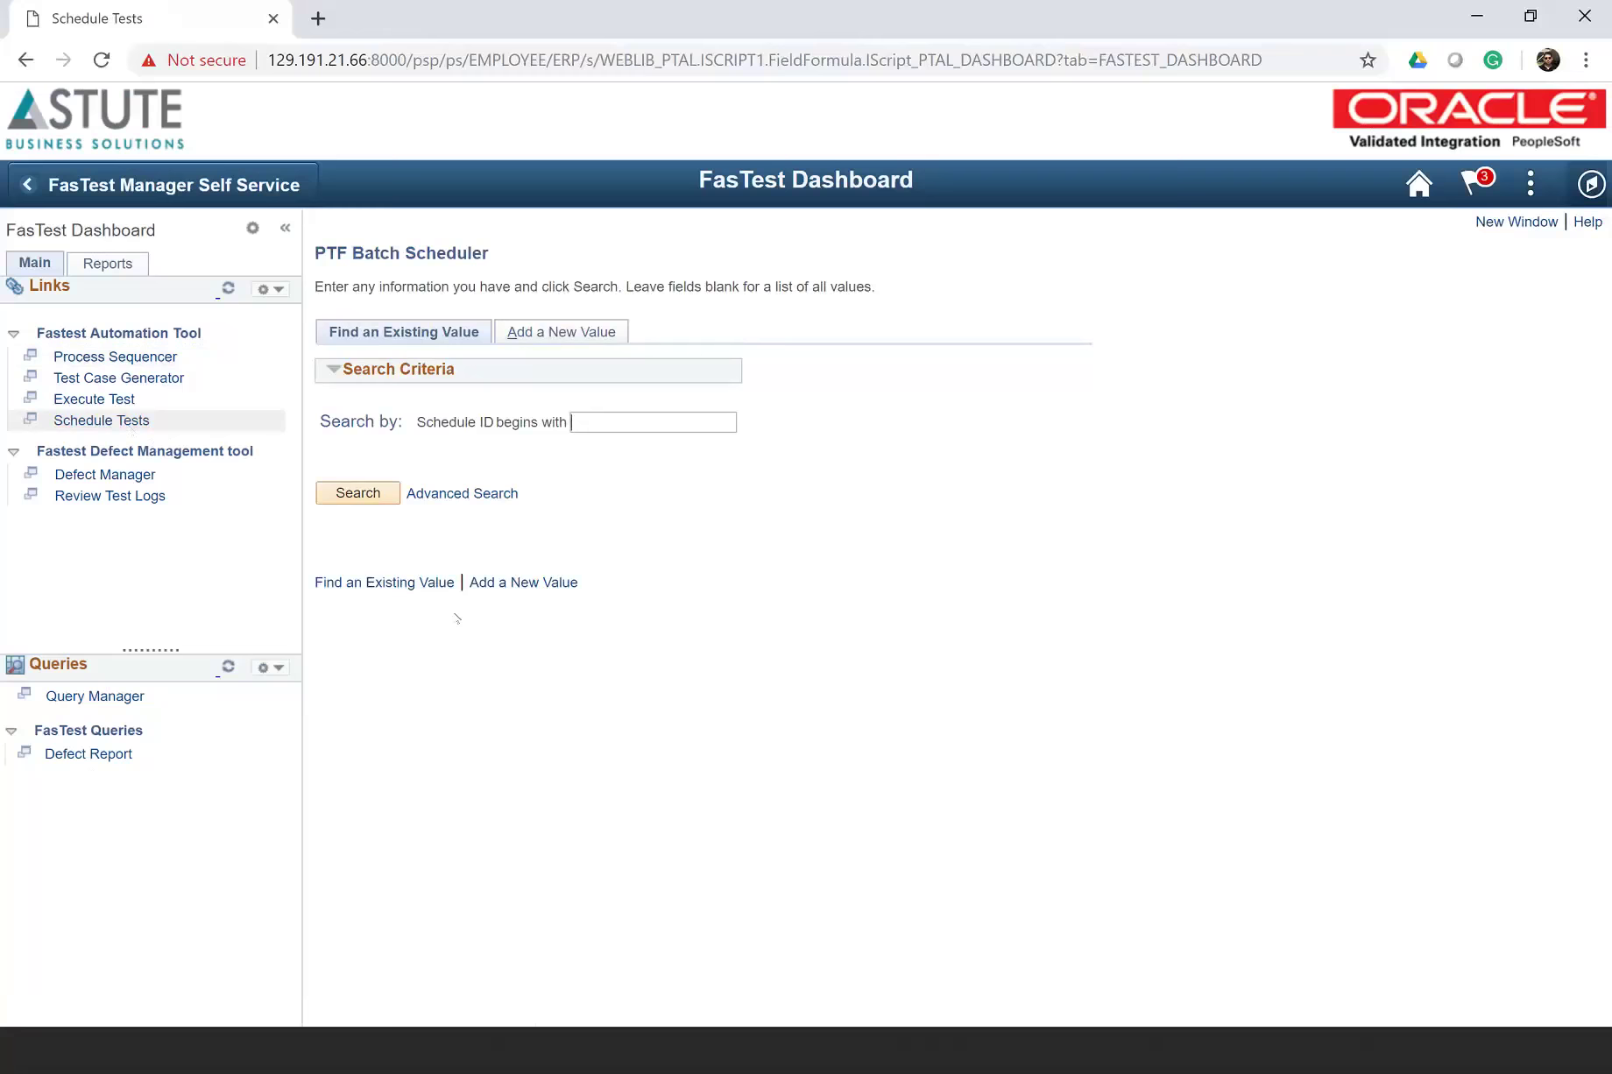
left_click(580, 337)
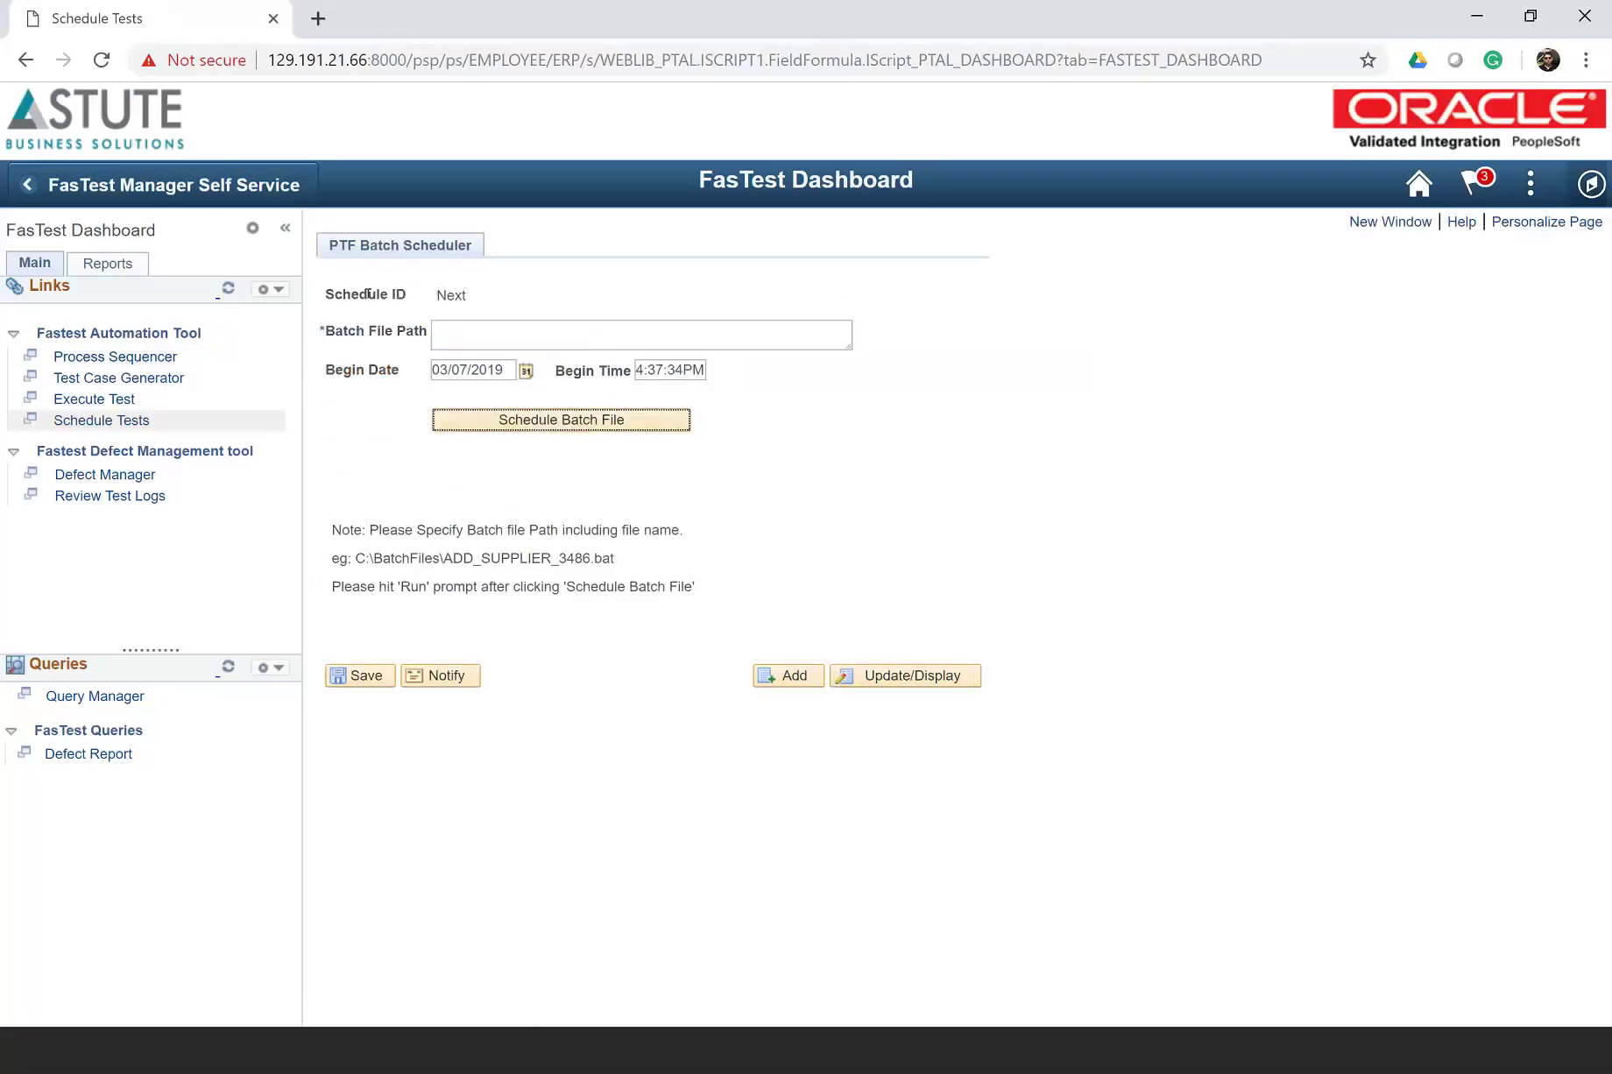
left_click(476, 334)
- Leave the dashboard for FasTest Automation Tools and search the Library Manager for tests in the DEMO root folder
left_click(119, 187)
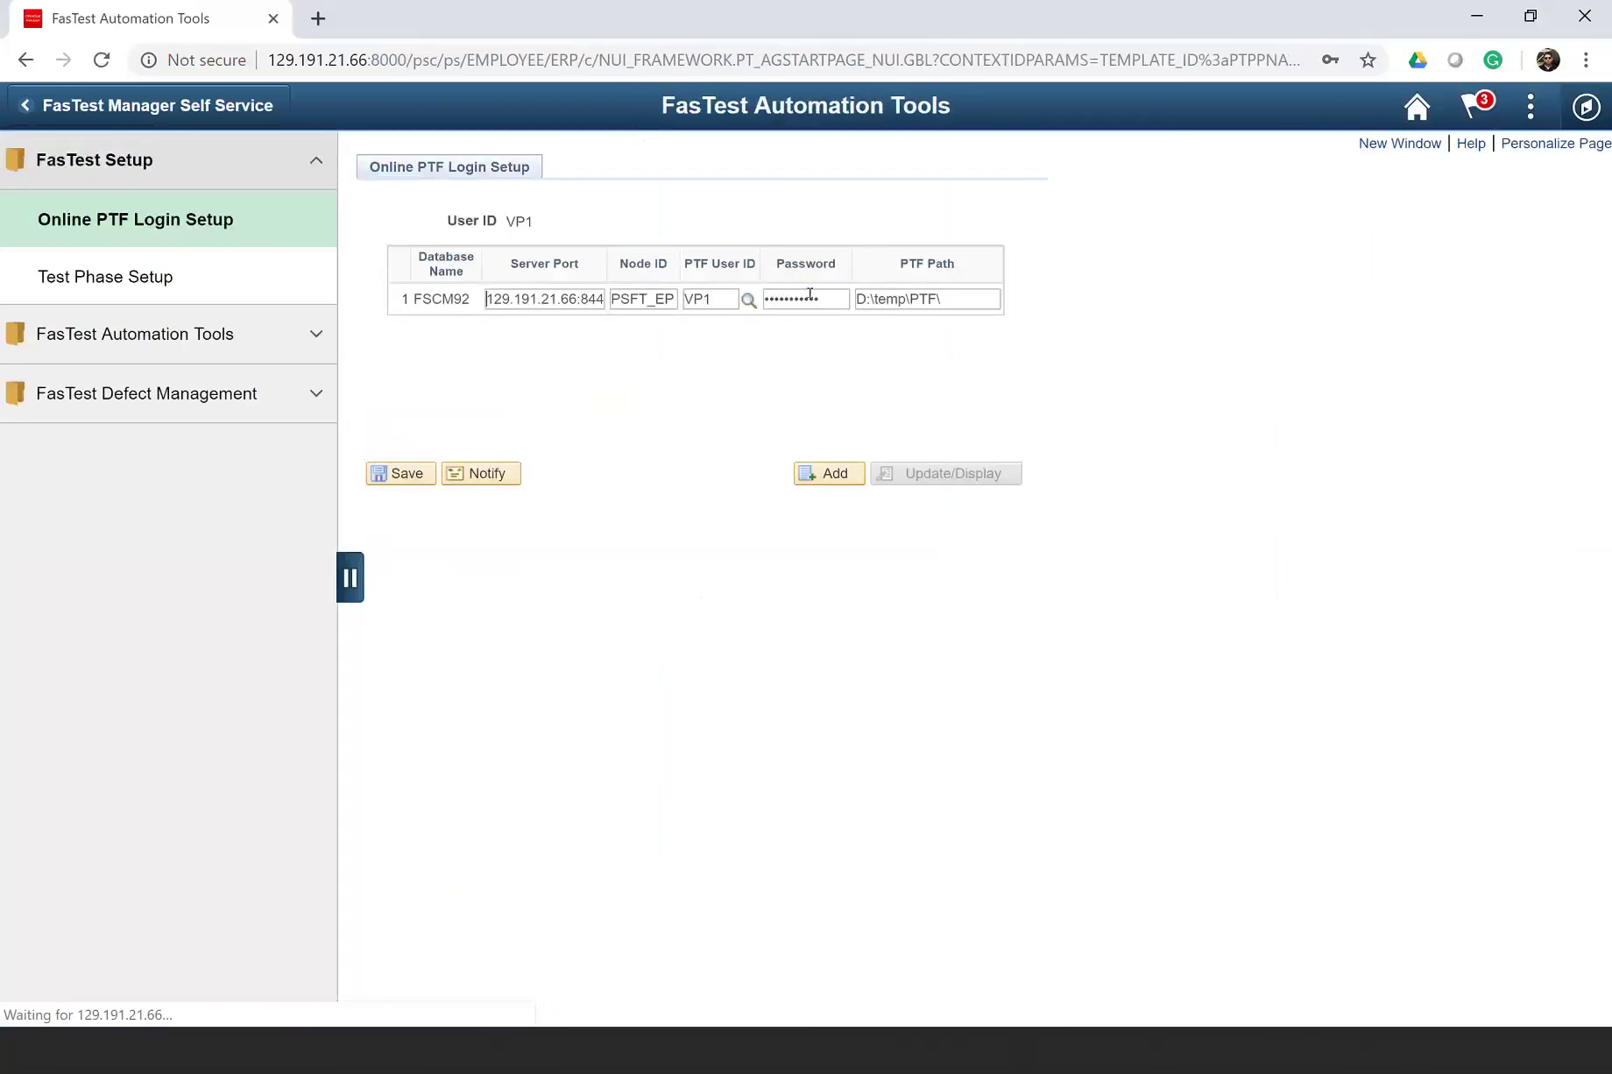
left_click(173, 348)
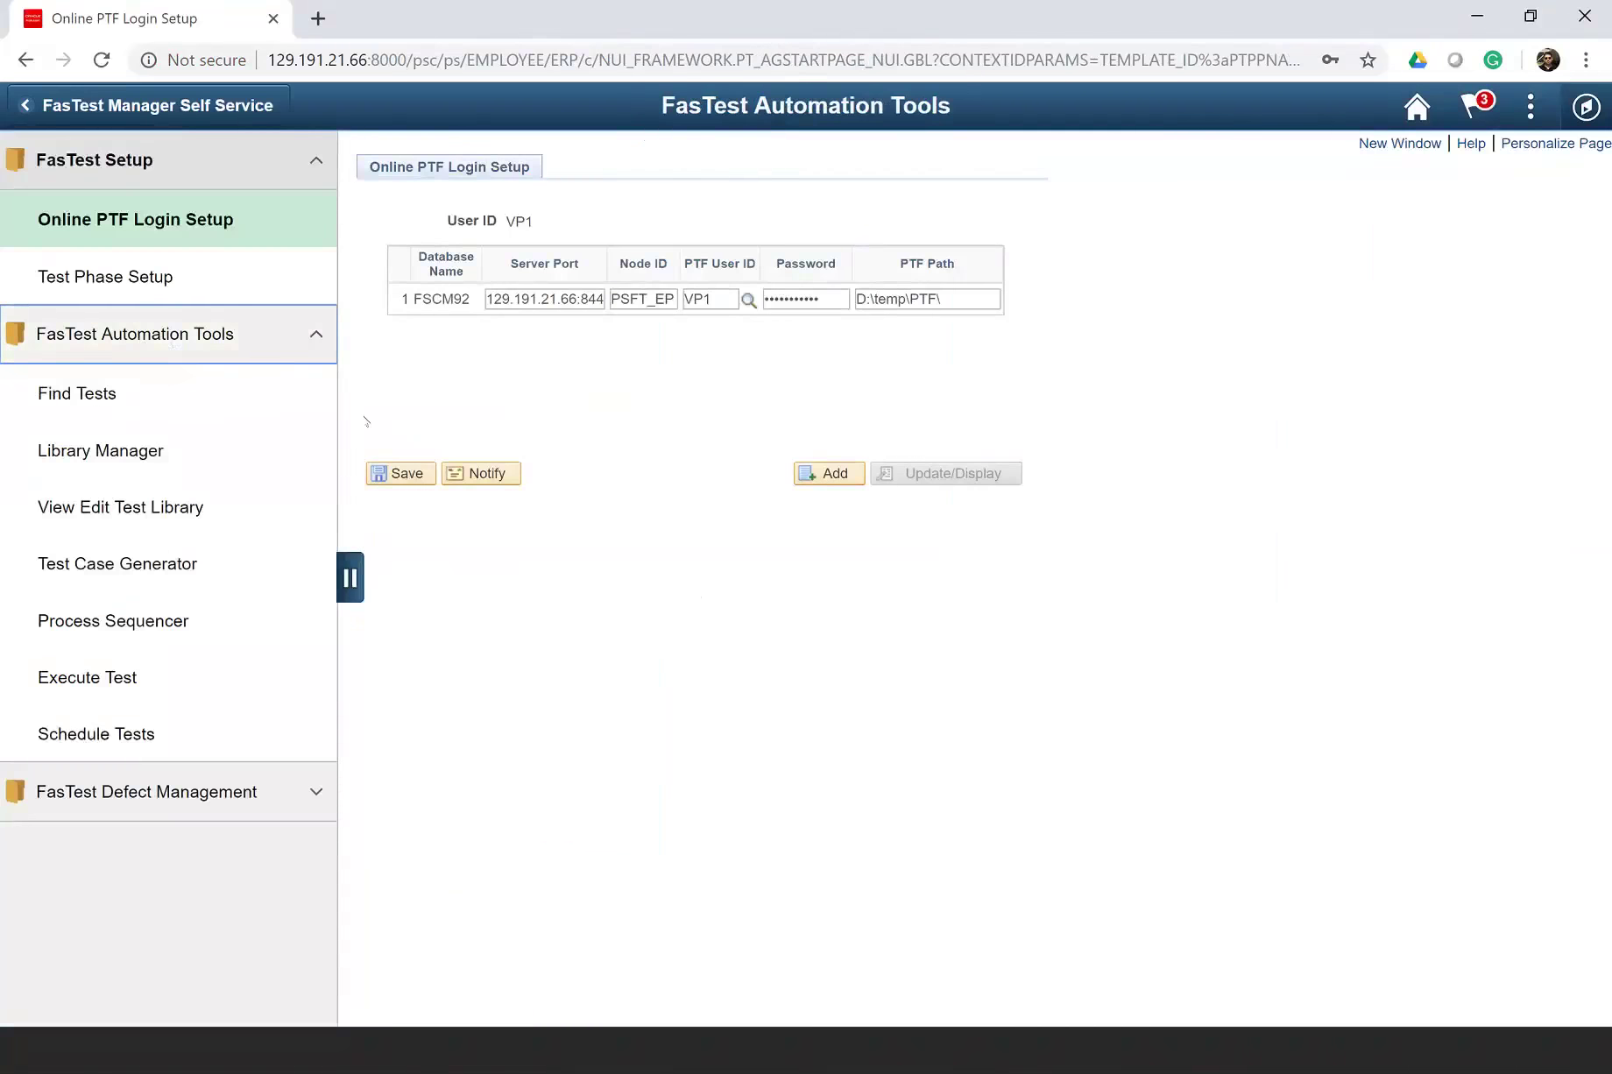
left_click(141, 452)
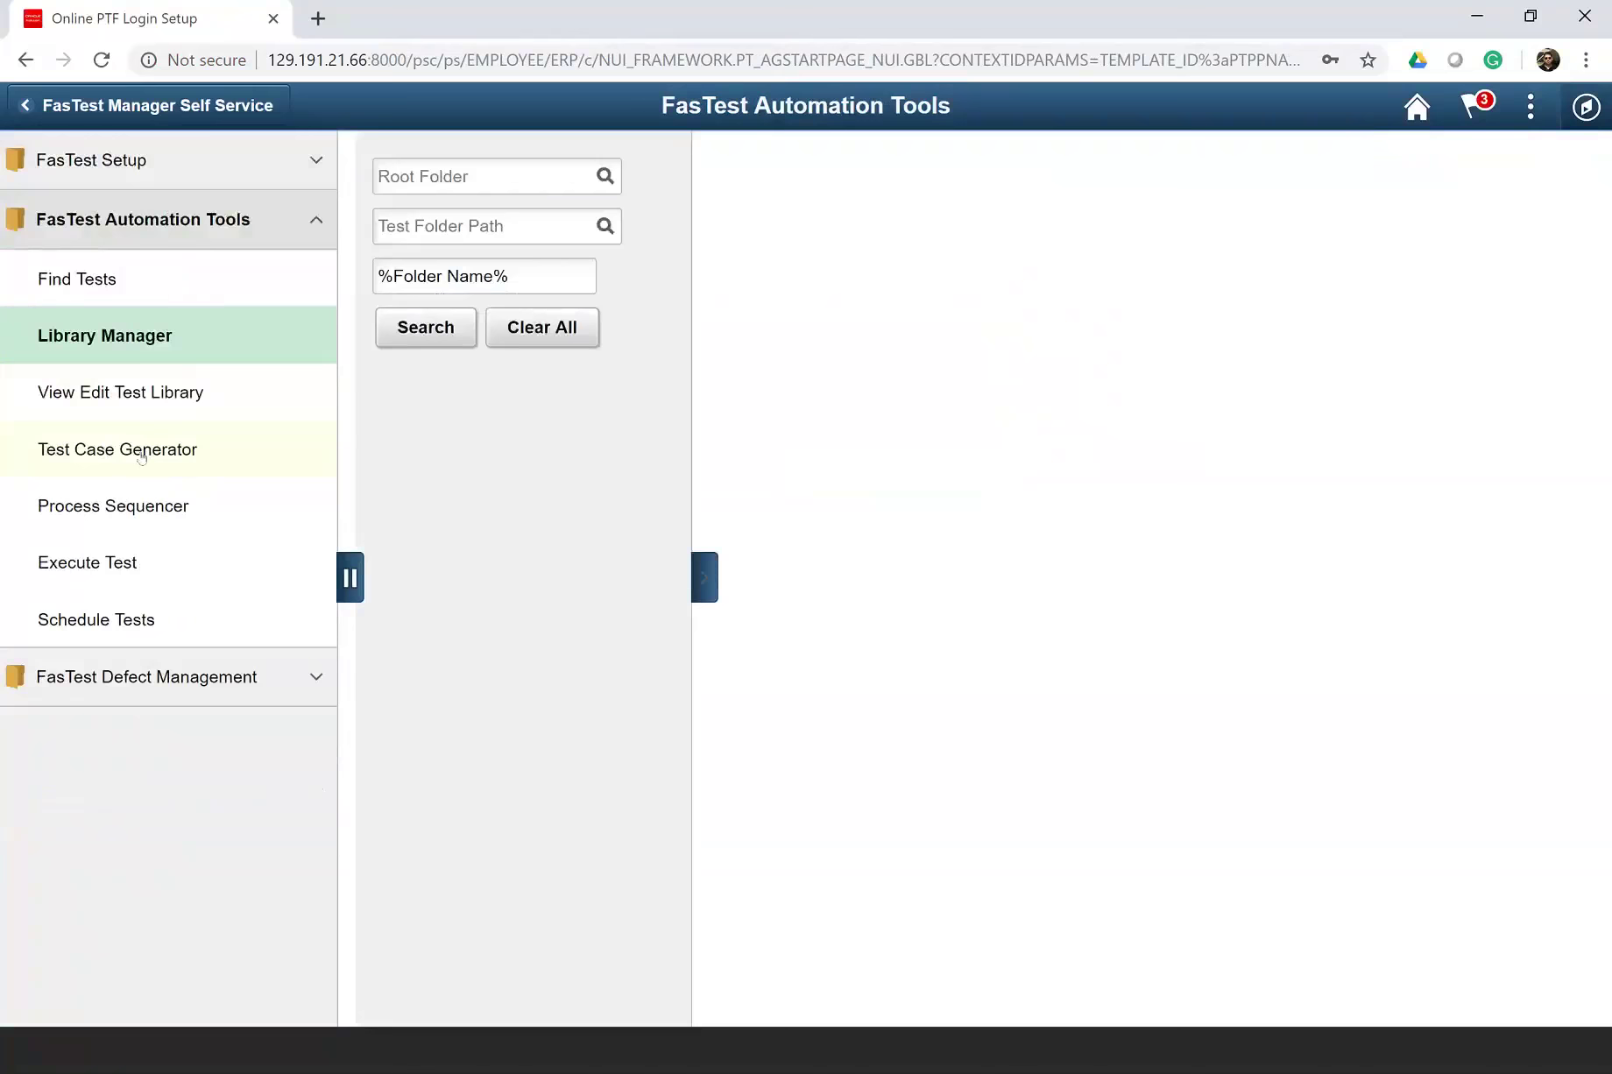
left_click(521, 178)
type("\\")
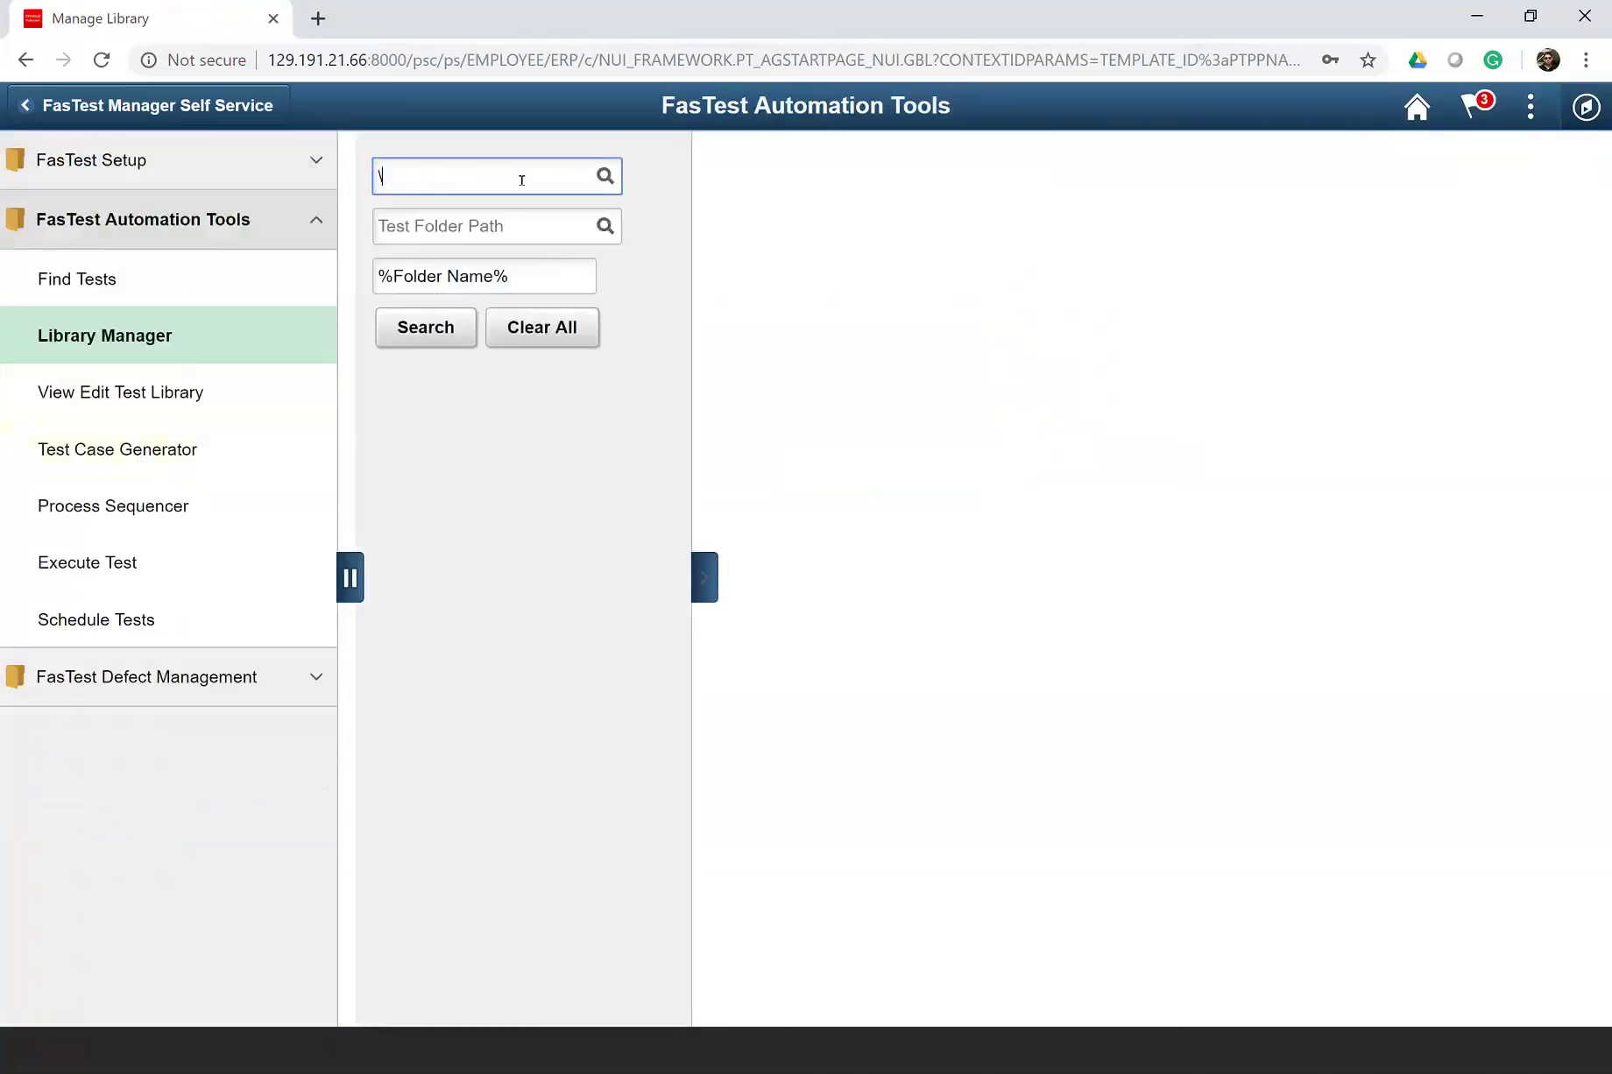
type("DEMO")
key("Tab")
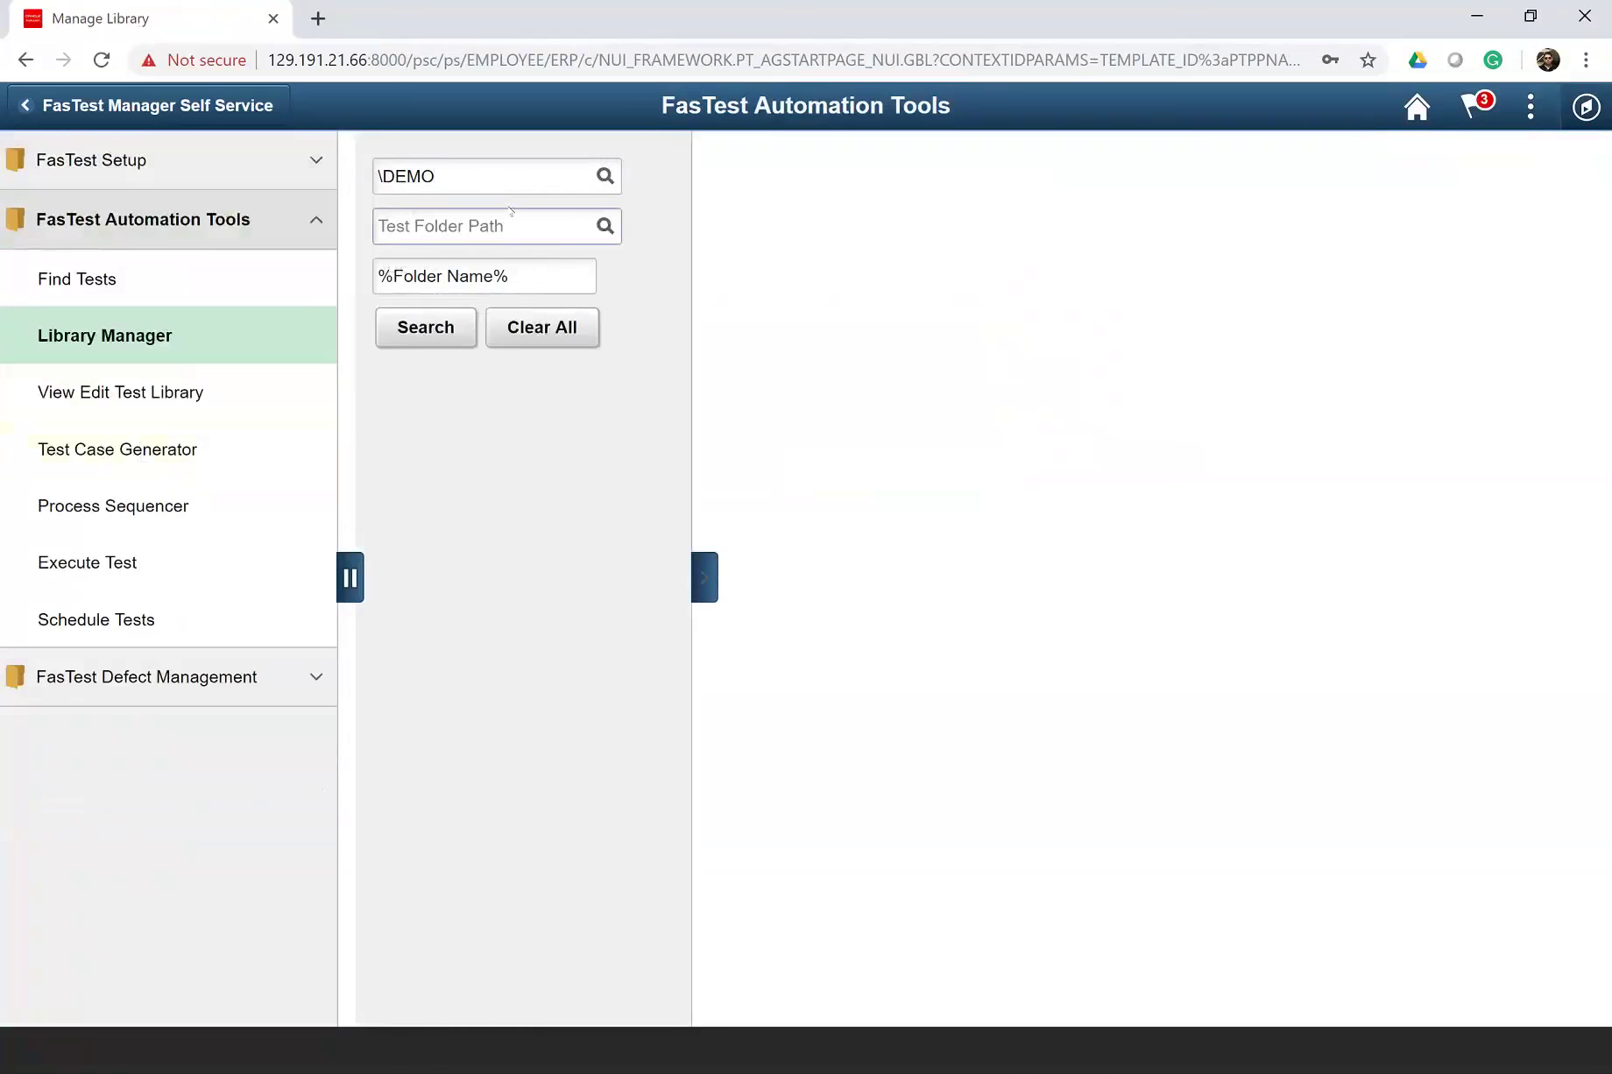
left_click(424, 326)
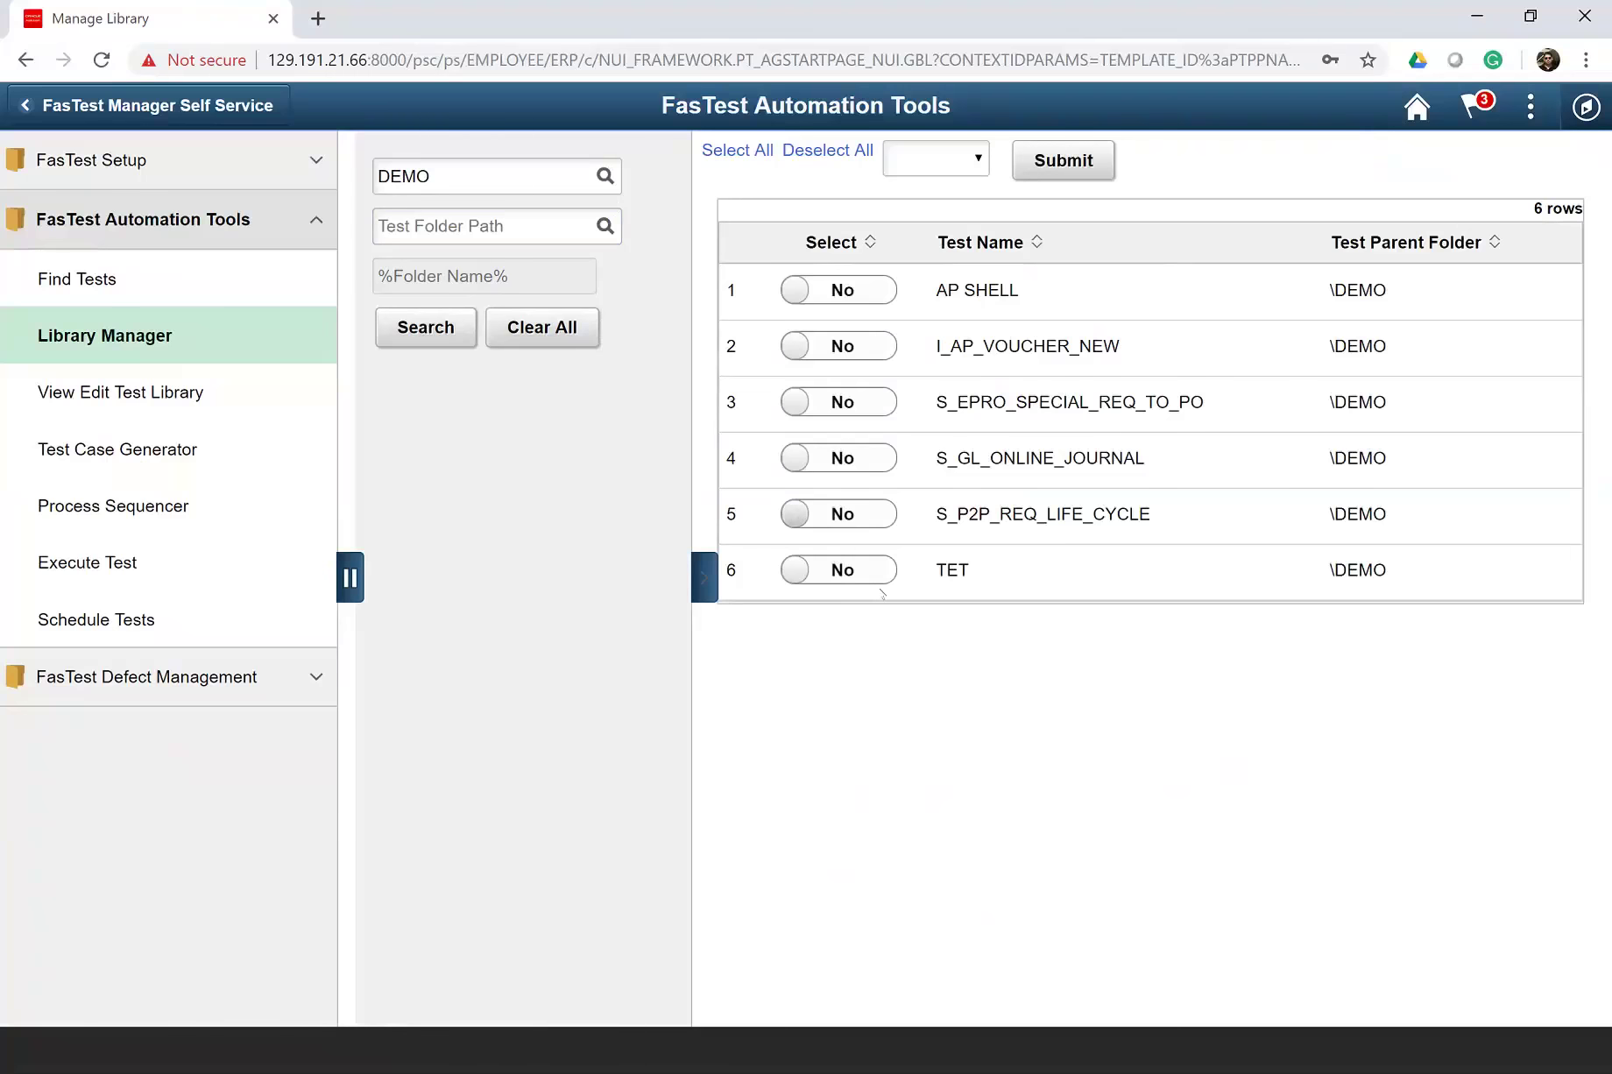
- Select the test I_AP_VOUCHER_NEW, view the actions available for it without choosing one, and return to the home page
left_click(862, 346)
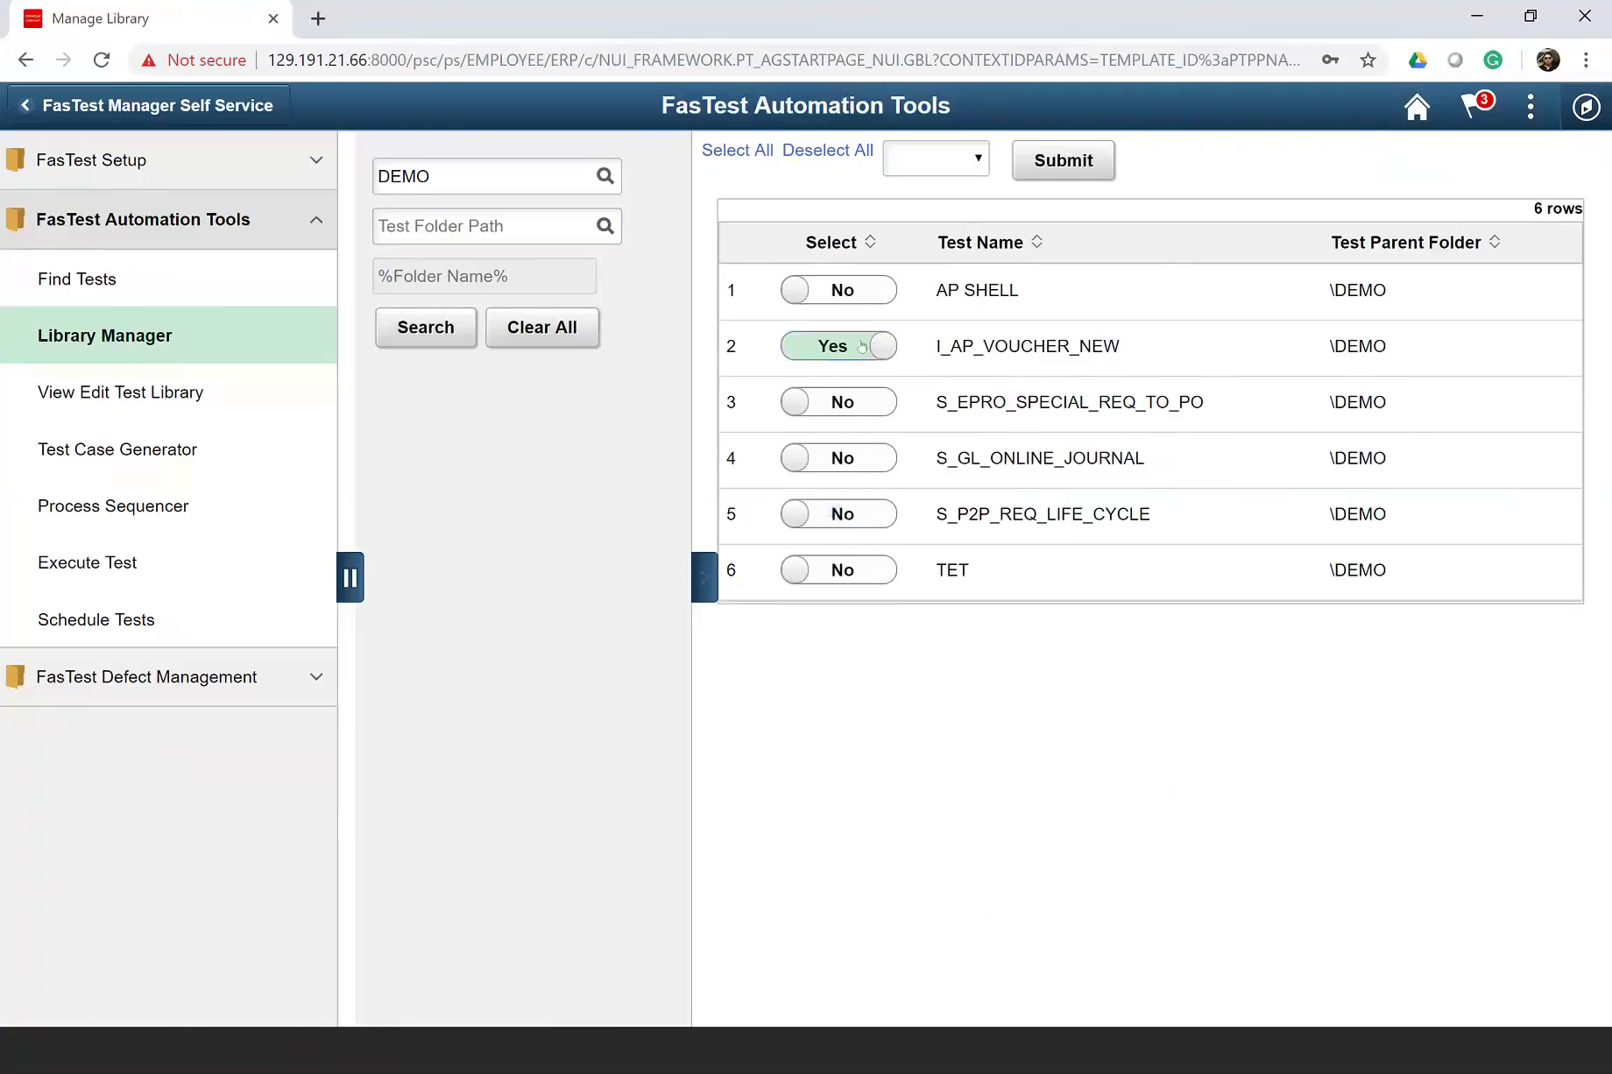
left_click(935, 158)
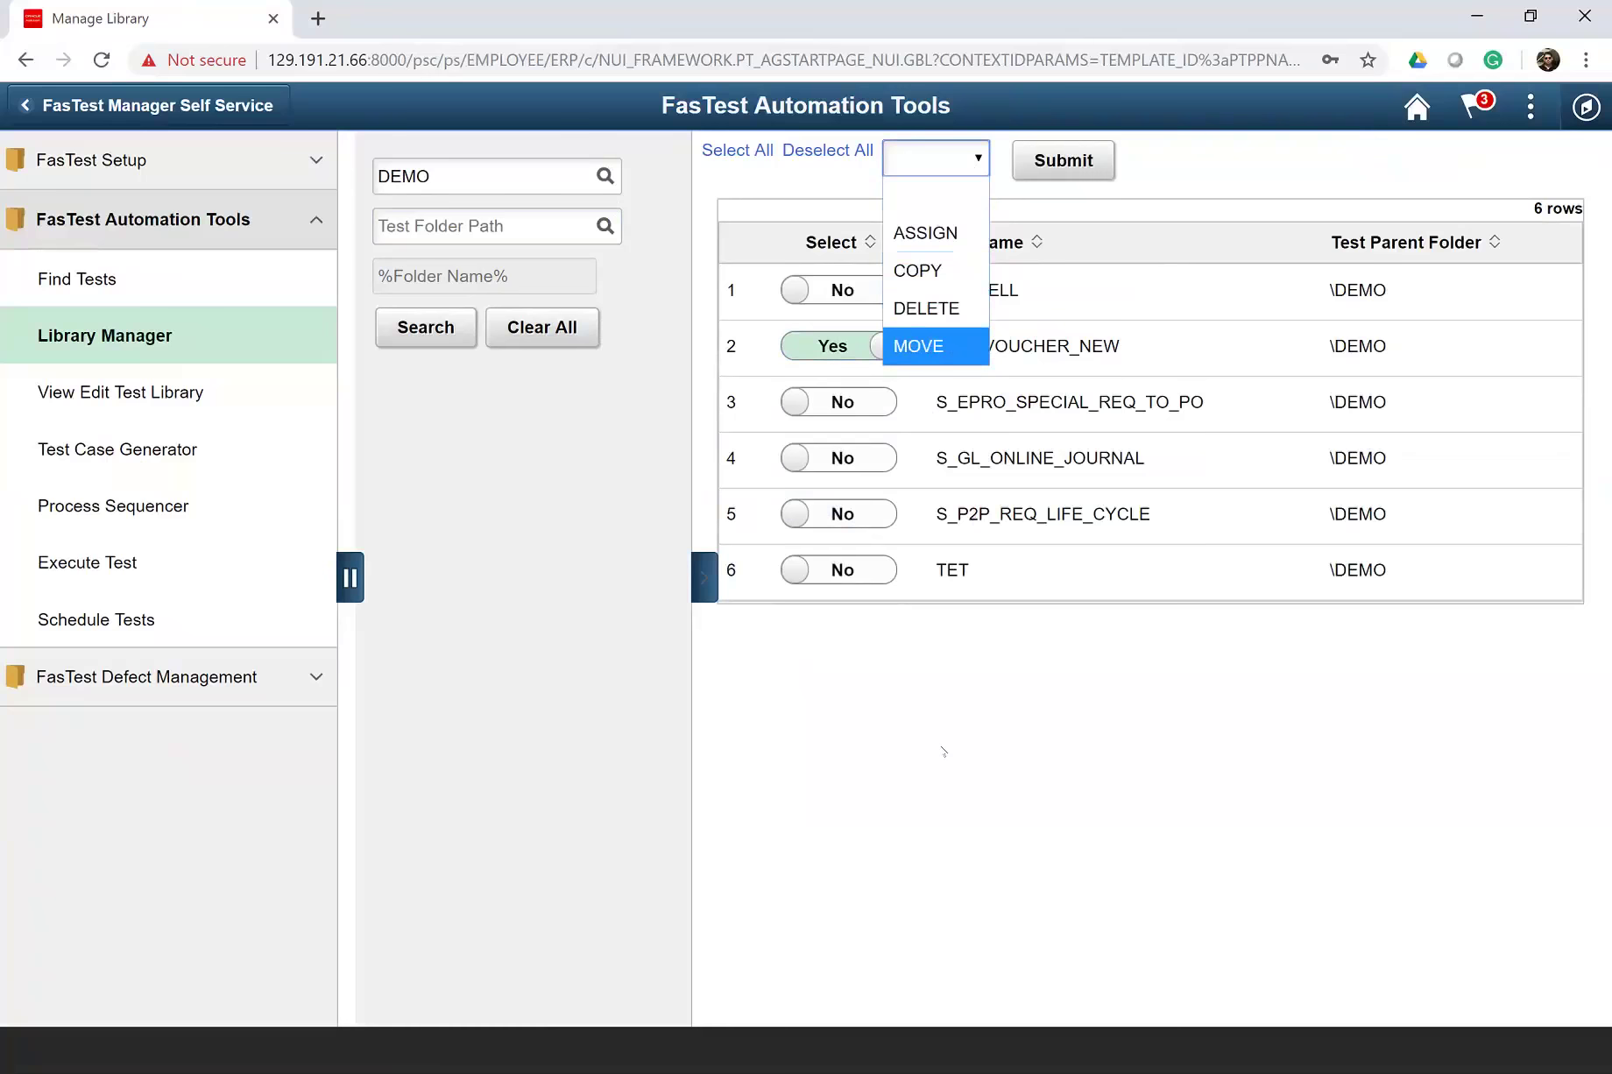
left_click(882, 771)
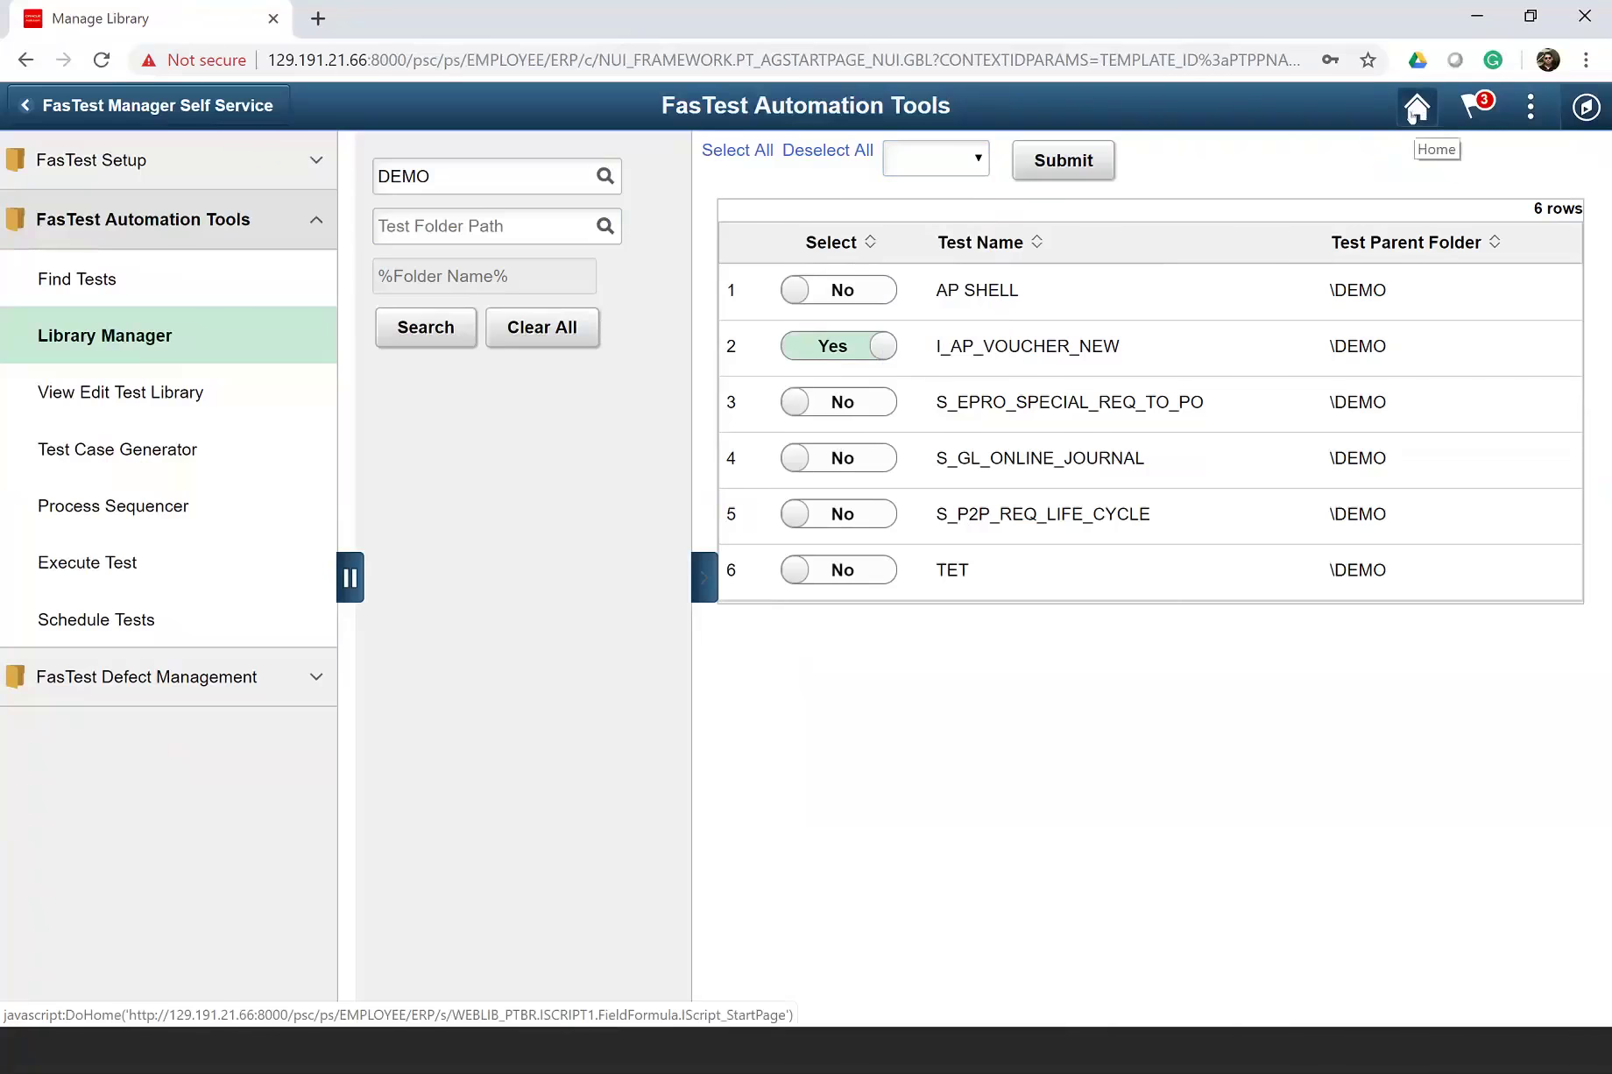
left_click(1415, 112)
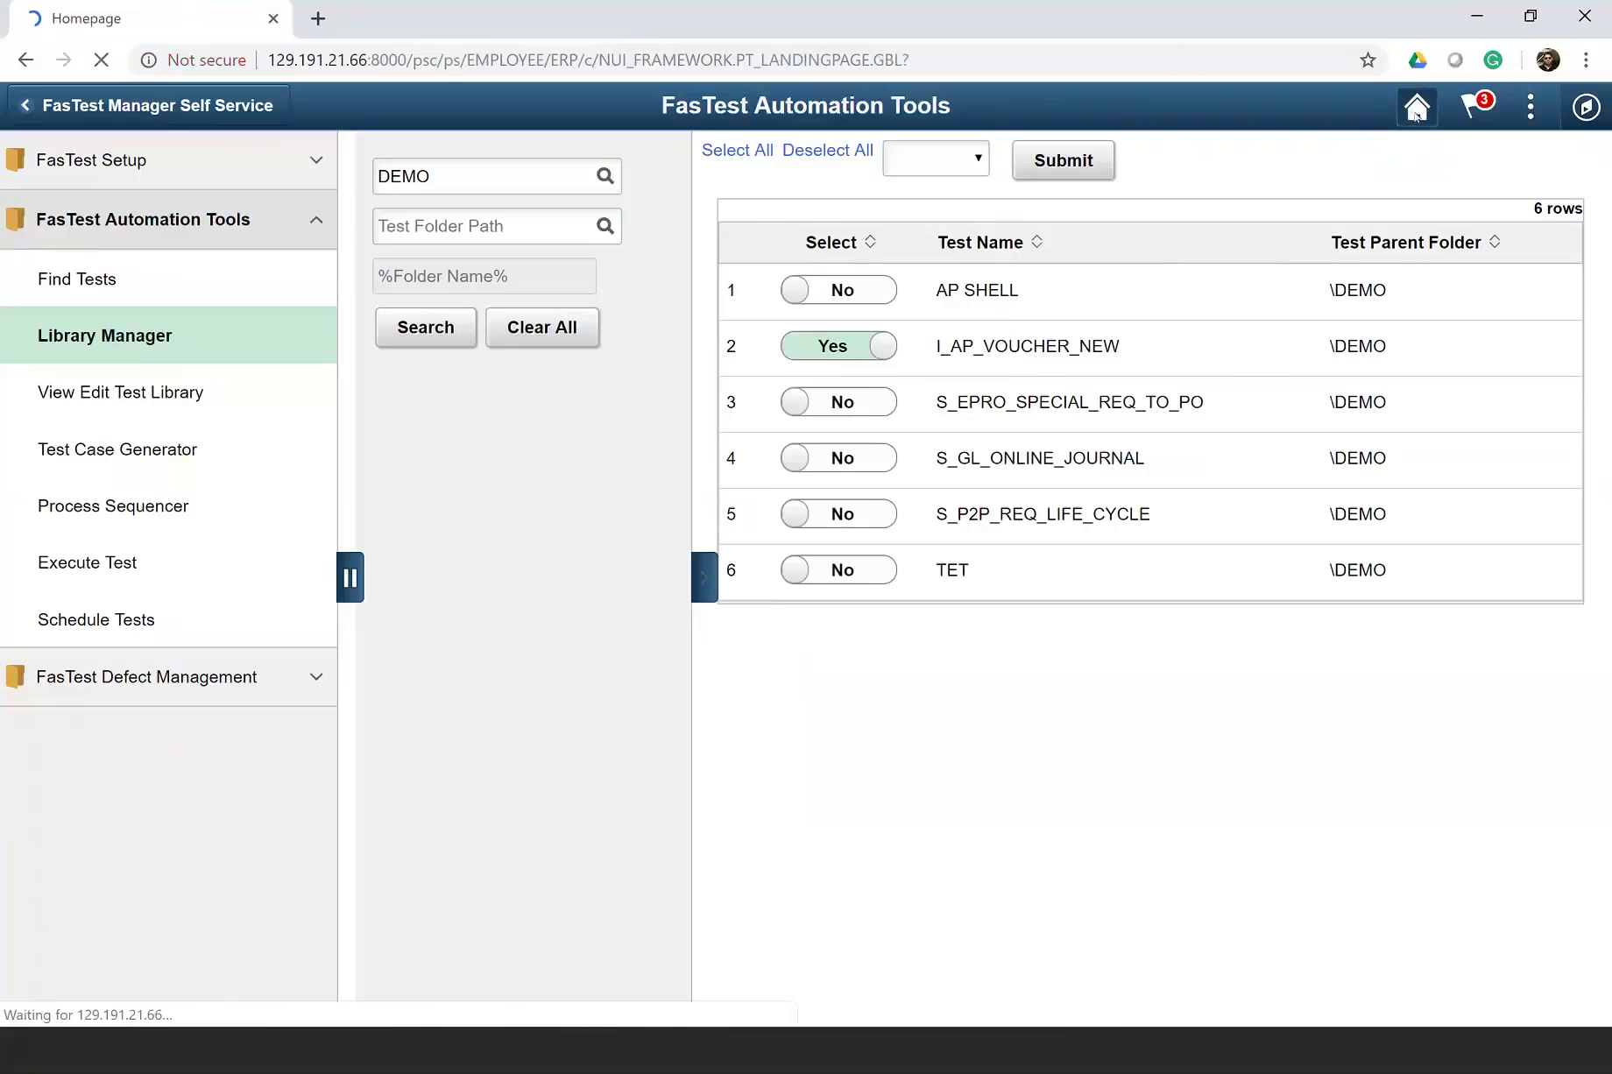